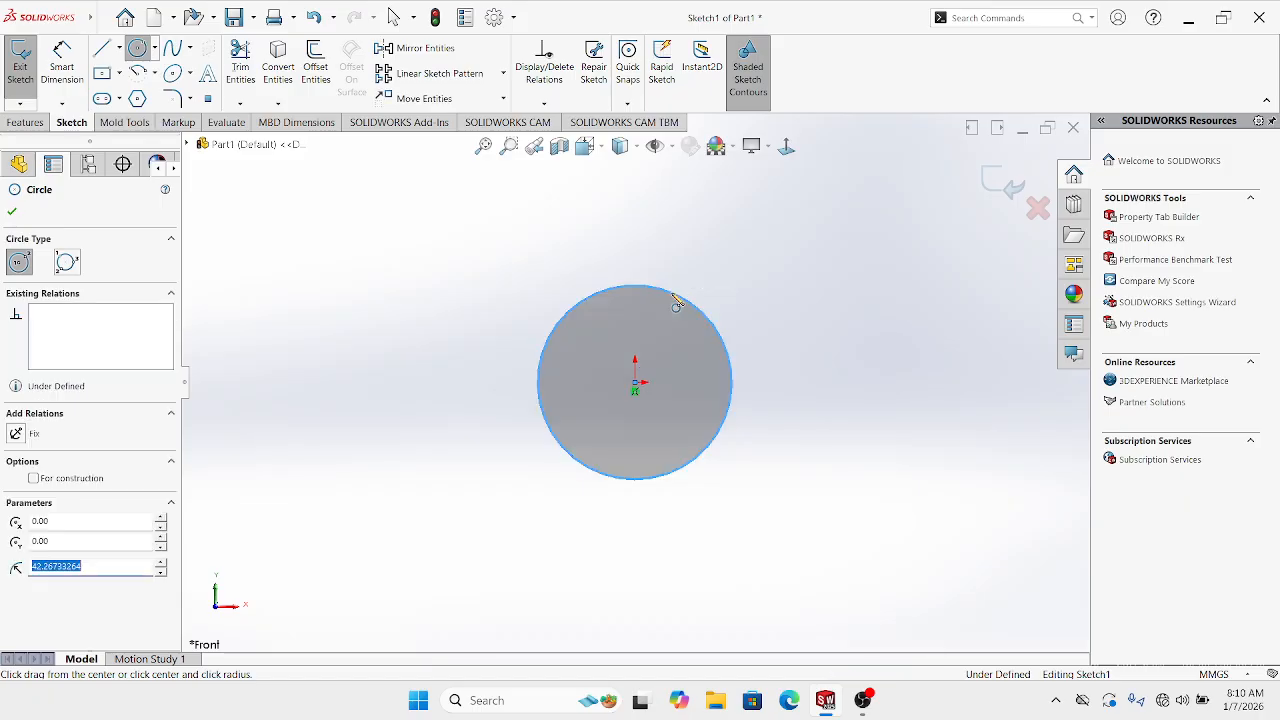
# Sketch a second circle of about 31.7 mm radius centred on the origin, inside the existing circle
pyautogui.press('Escape')
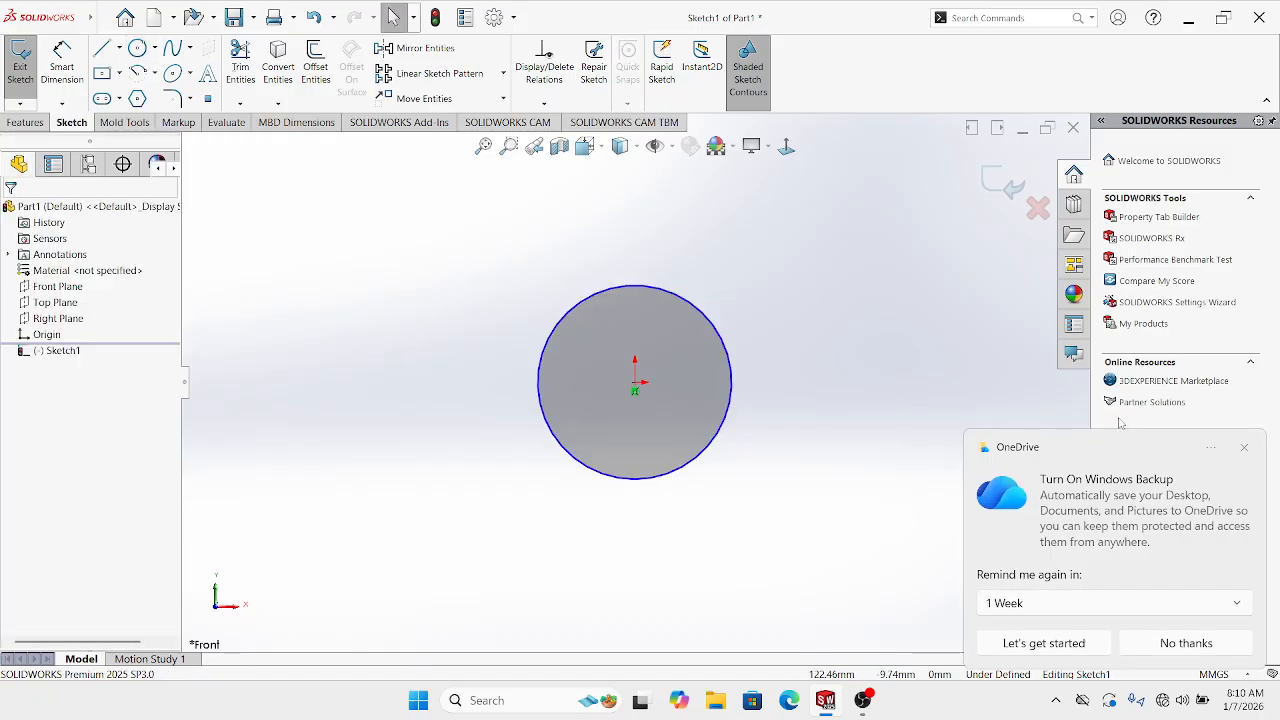
pyautogui.click(1245, 448)
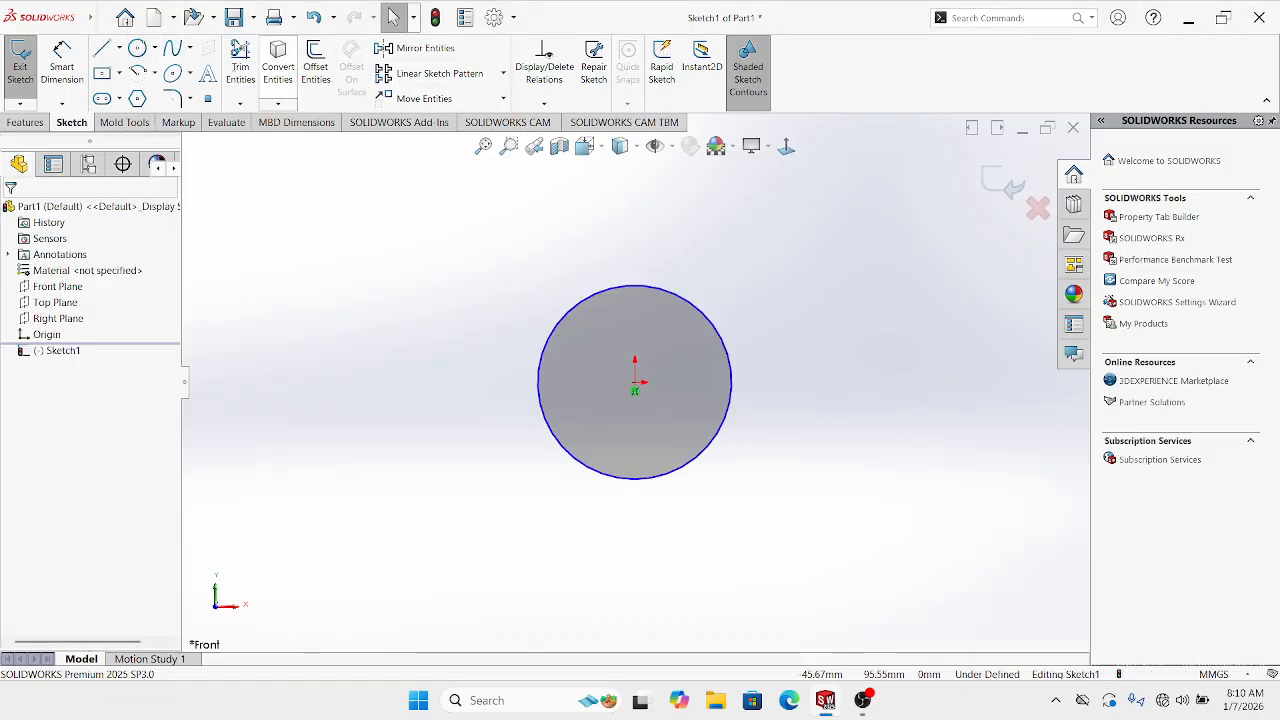
pyautogui.click(137, 48)
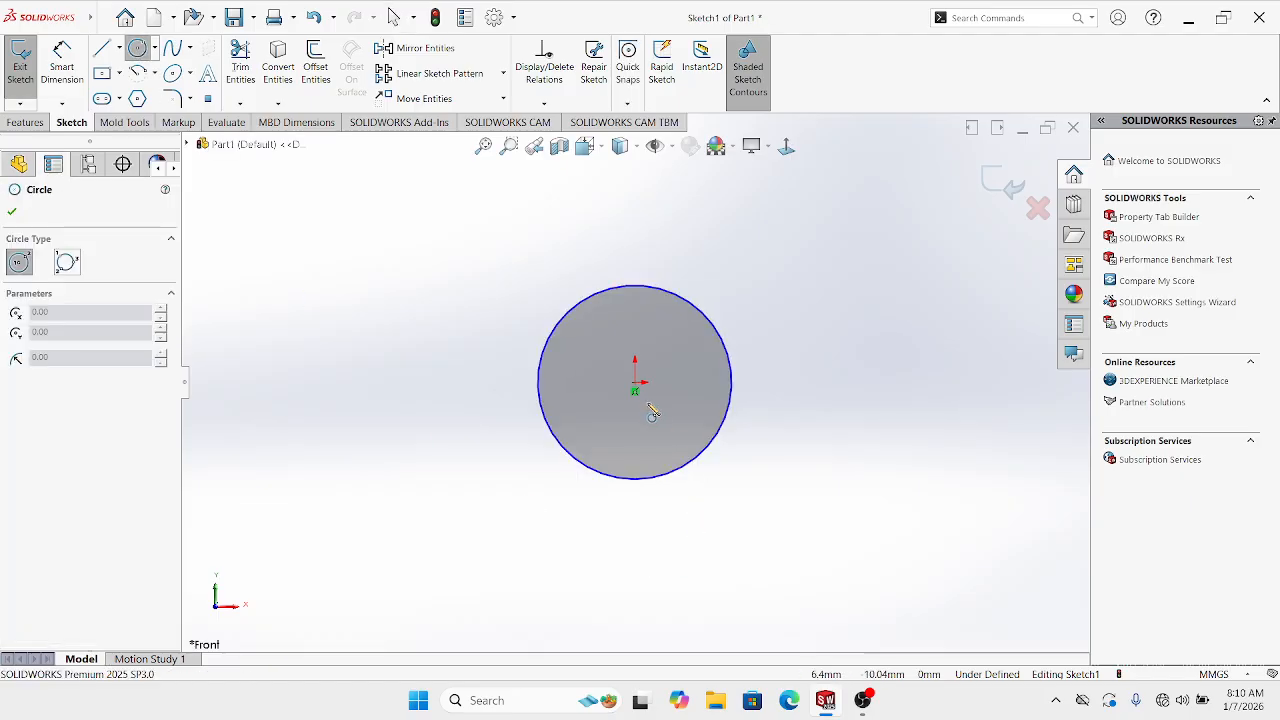
pyautogui.click(635, 383)
pyautogui.click(672, 322)
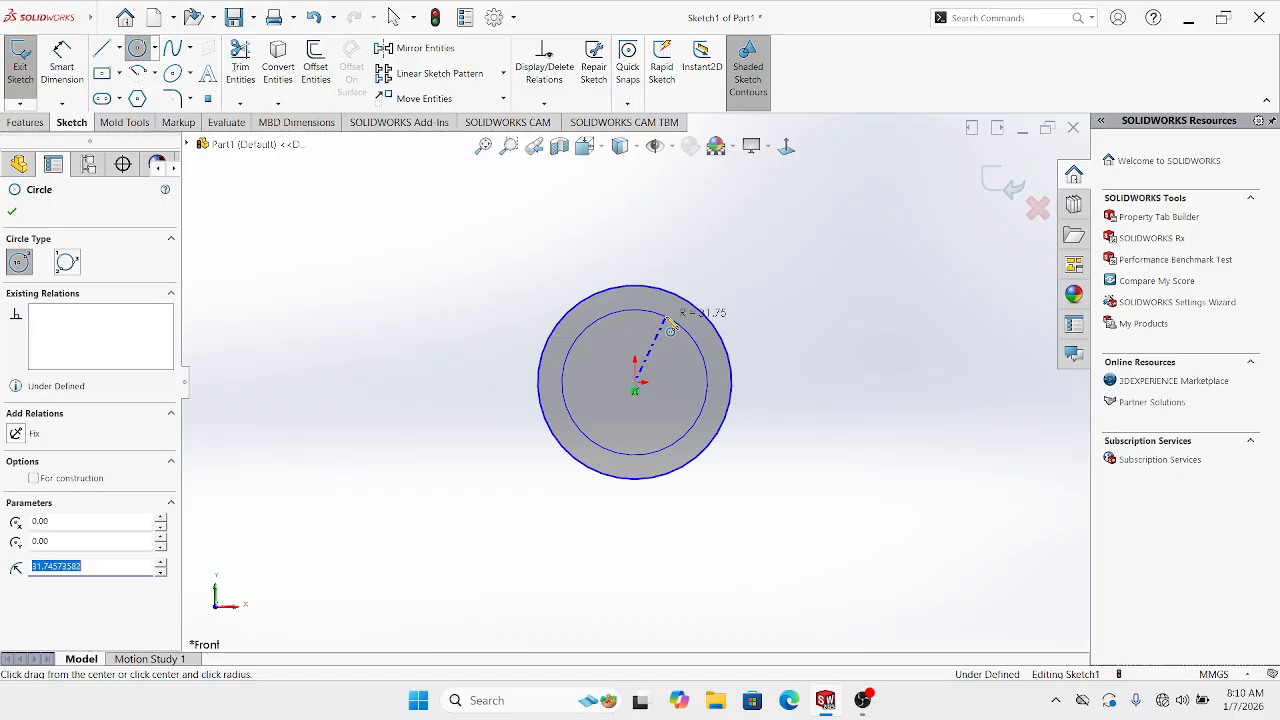
pyautogui.press('Escape')
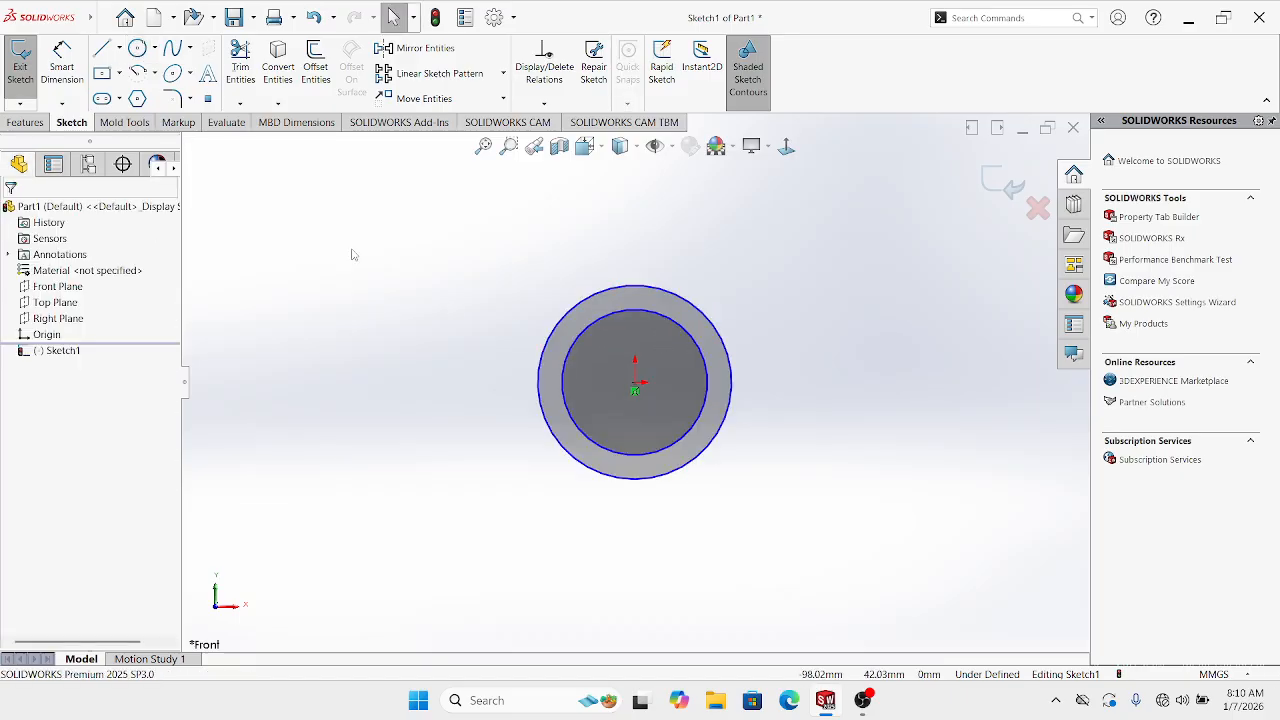
# Dimension the outer circle to a diameter of 33.4 mm
pyautogui.click(58, 56)
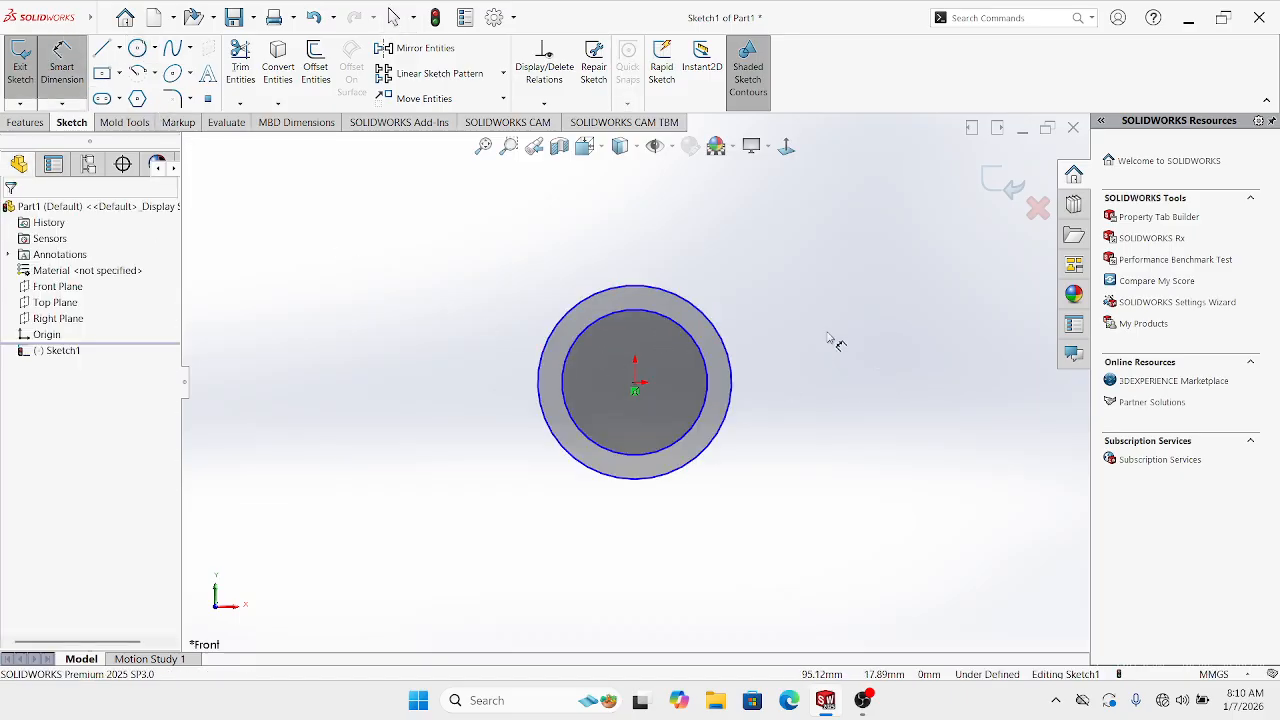
pyautogui.click(693, 311)
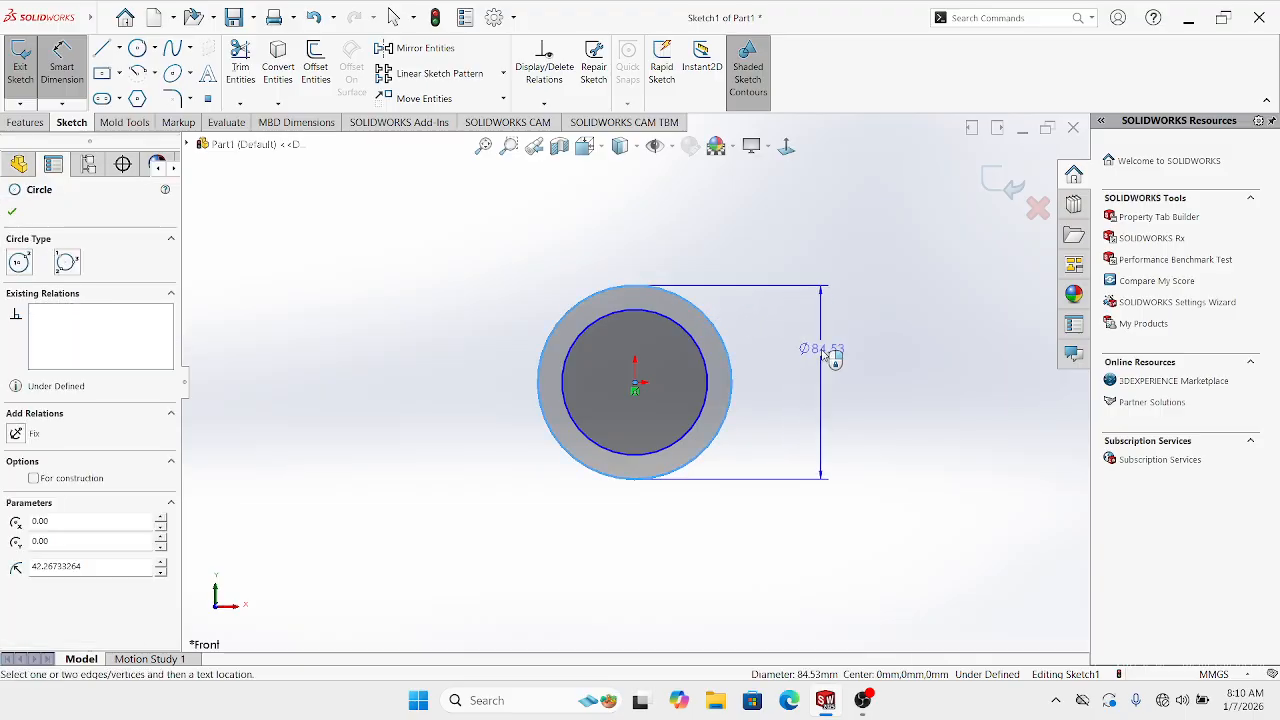
pyautogui.click(830, 357)
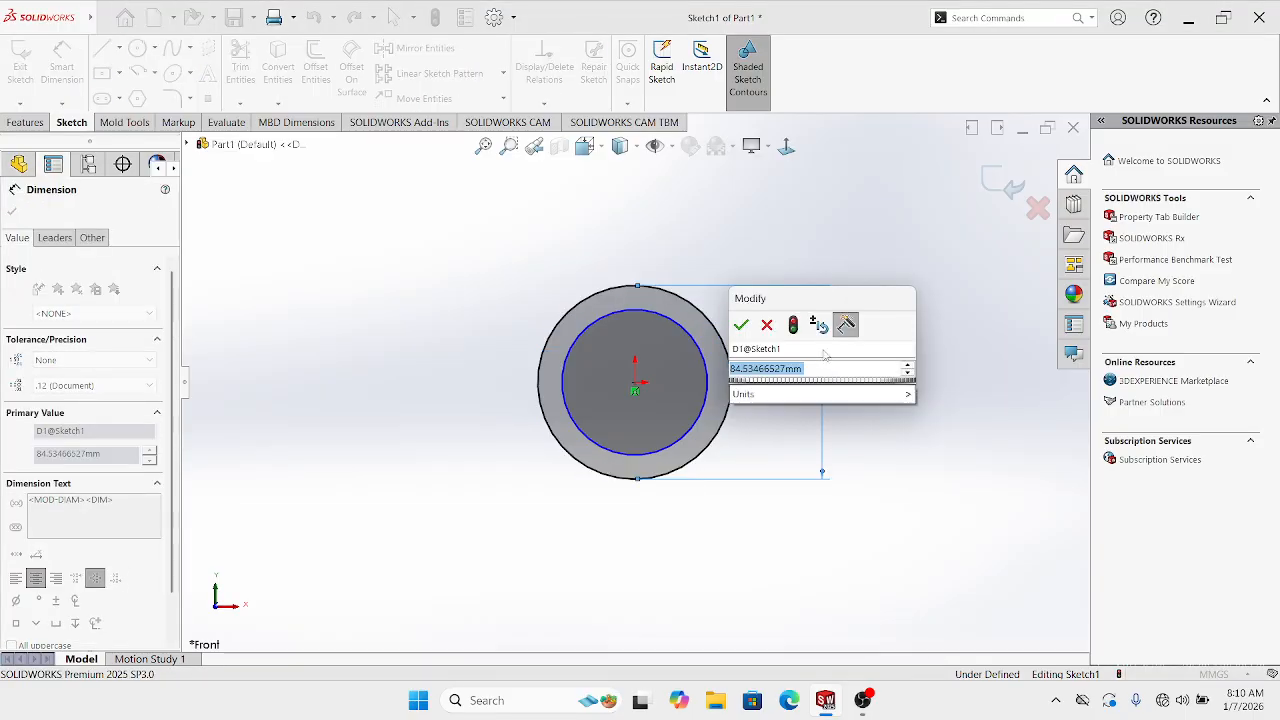
pyautogui.write('33.')
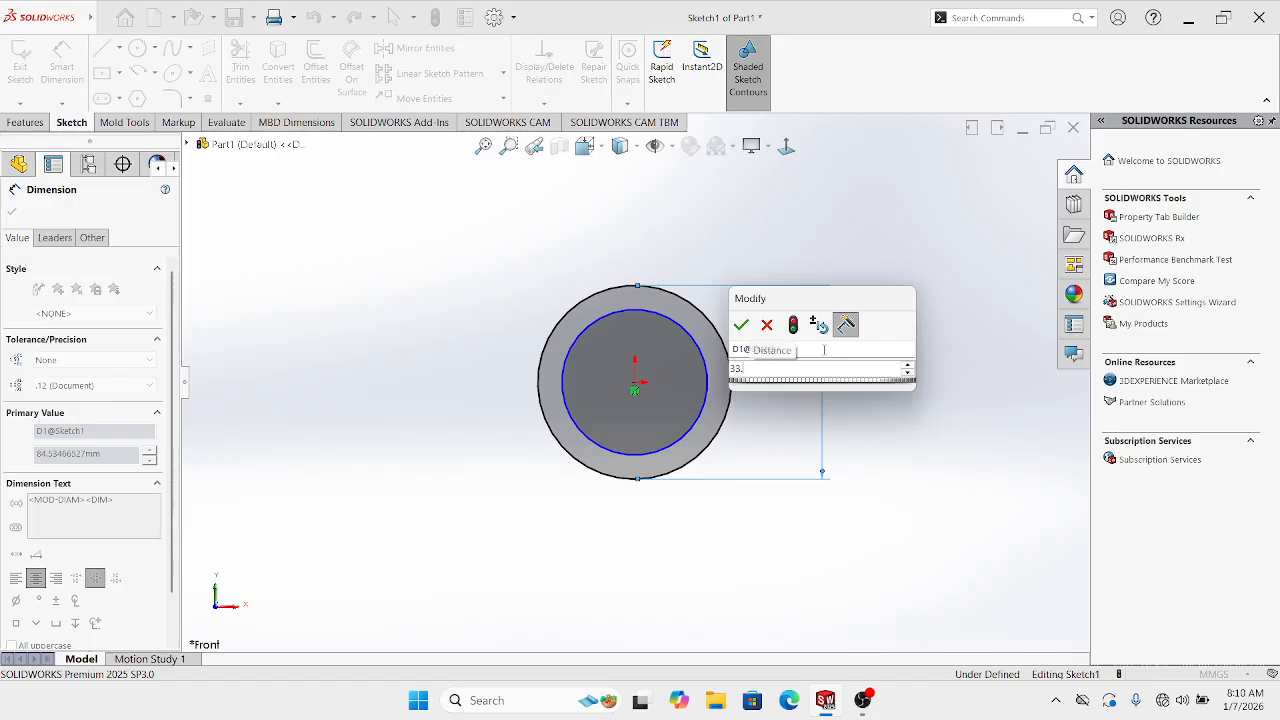
pyautogui.write('4')
pyautogui.press('Return')
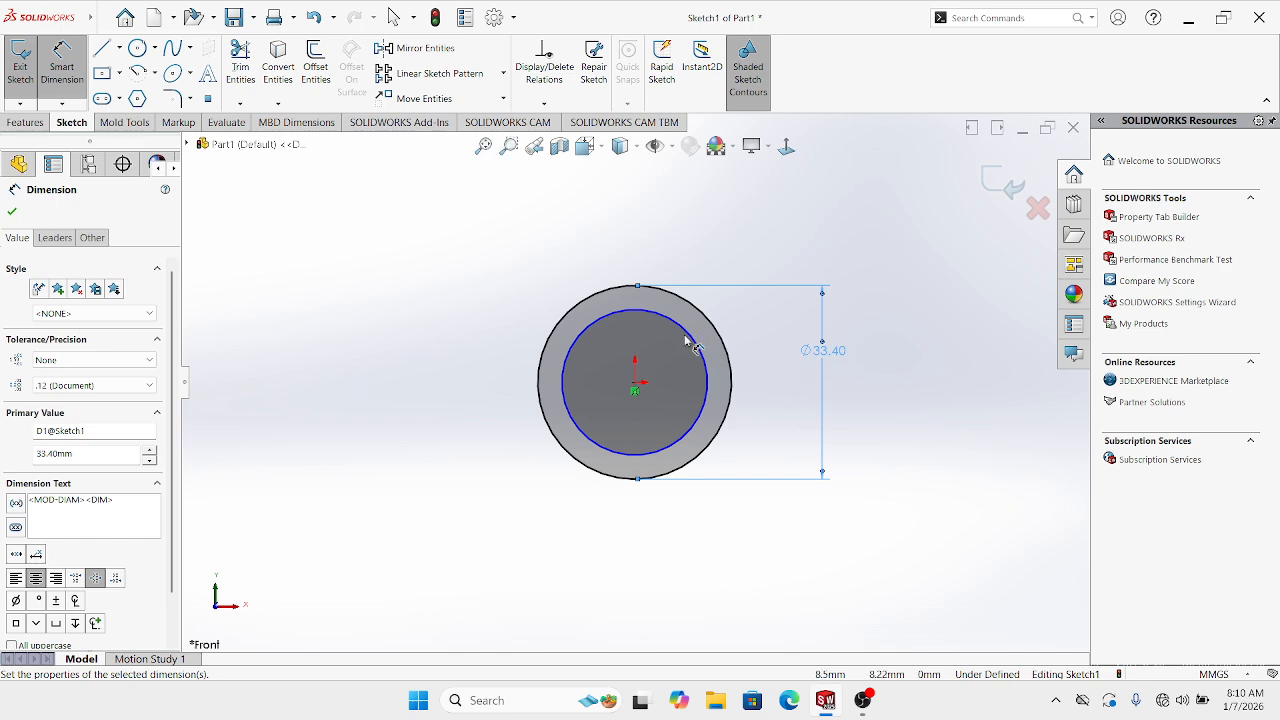
# Dimension the inner circle to a diameter of 25 mm
pyautogui.click(689, 336)
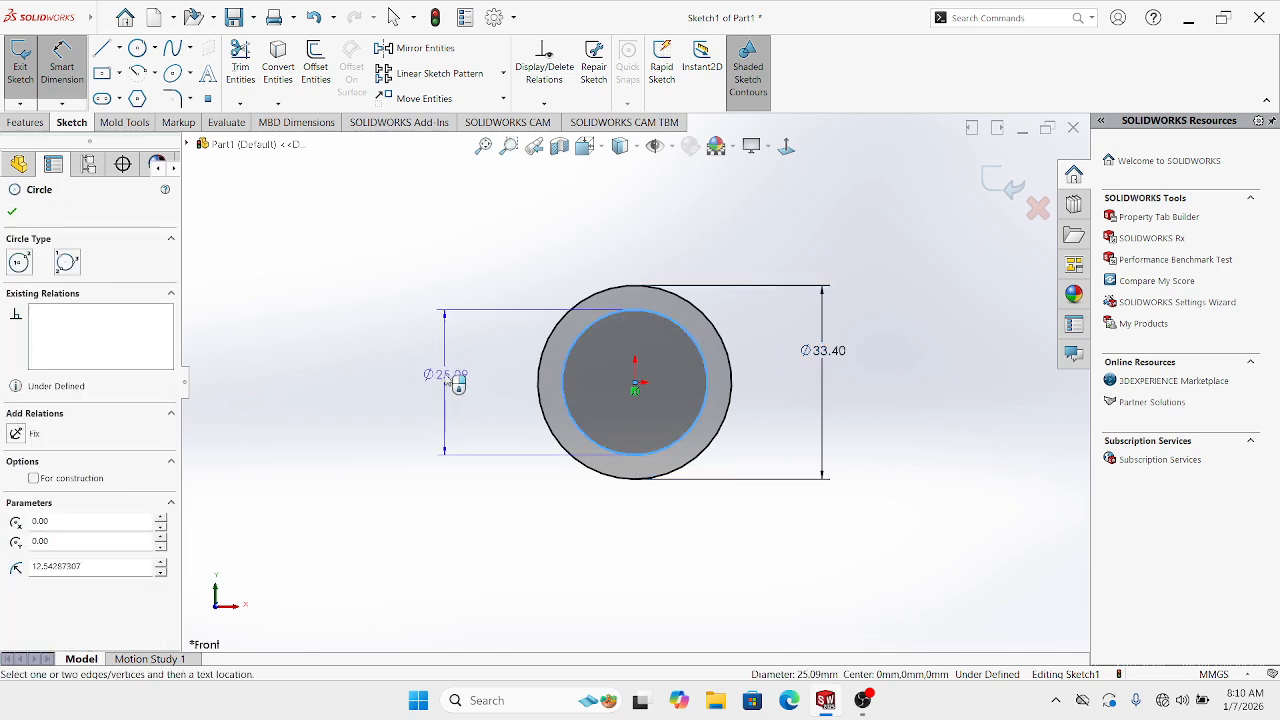
pyautogui.click(452, 381)
pyautogui.write('2')
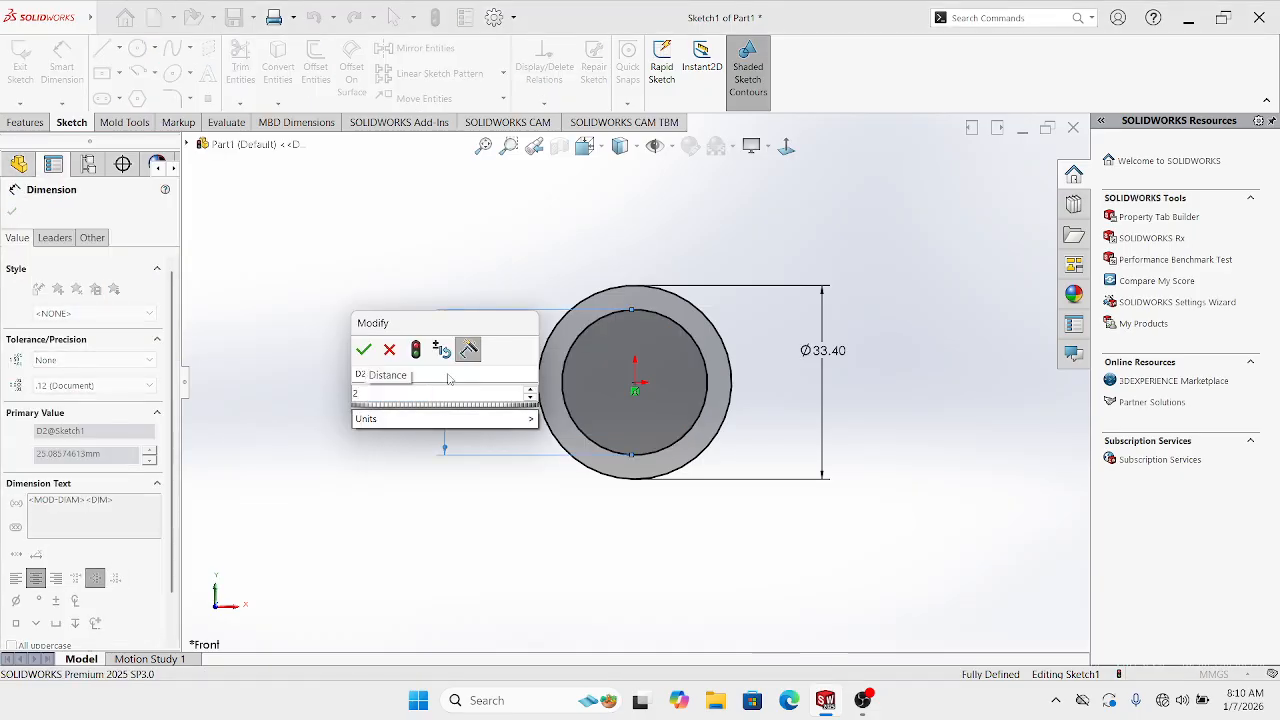
pyautogui.write('5')
pyautogui.click(363, 350)
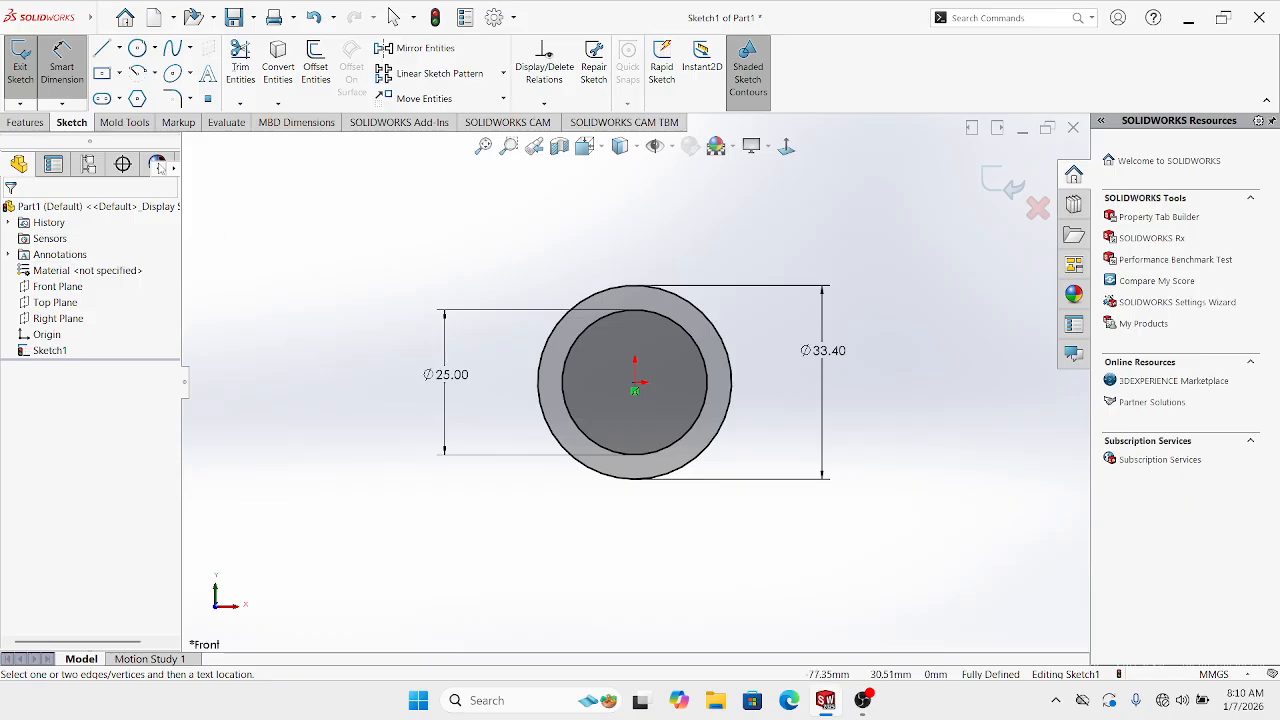
# Extrude the ring profile as a blind boss 200 mm deep in the reversed direction to form a tube
pyautogui.click(25, 122)
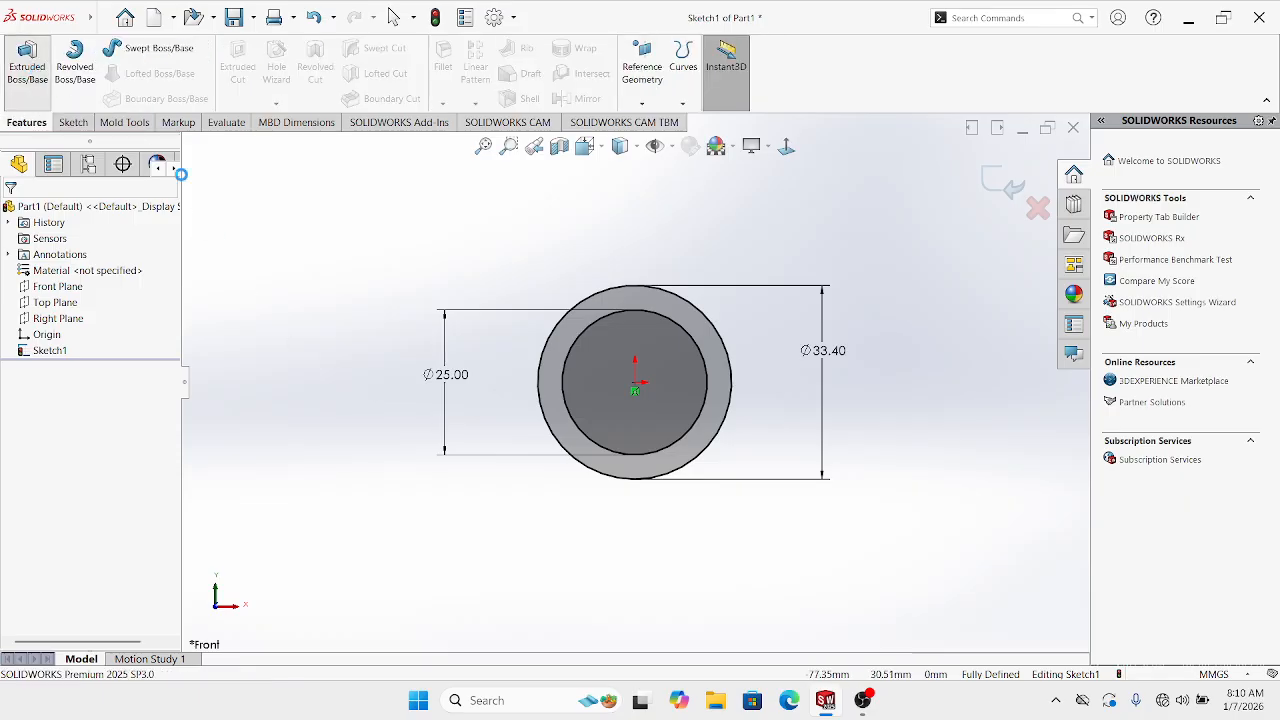
pyautogui.click(27, 62)
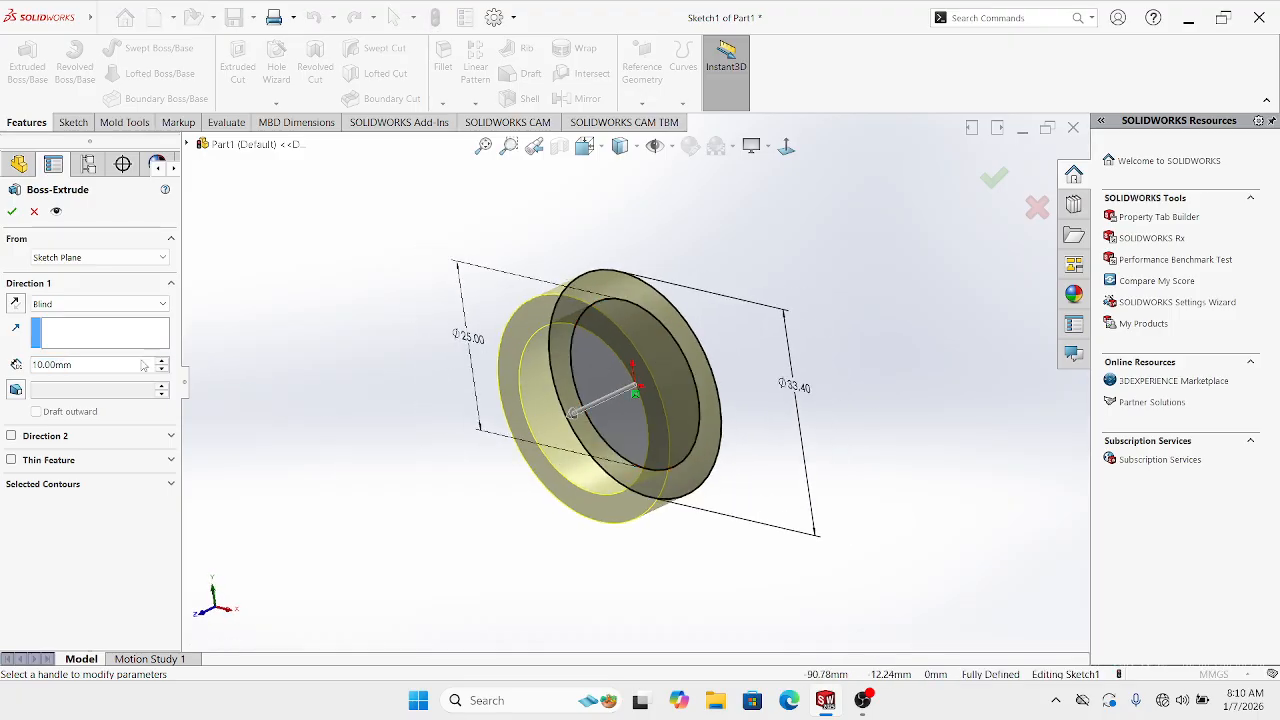
pyautogui.click(14, 304)
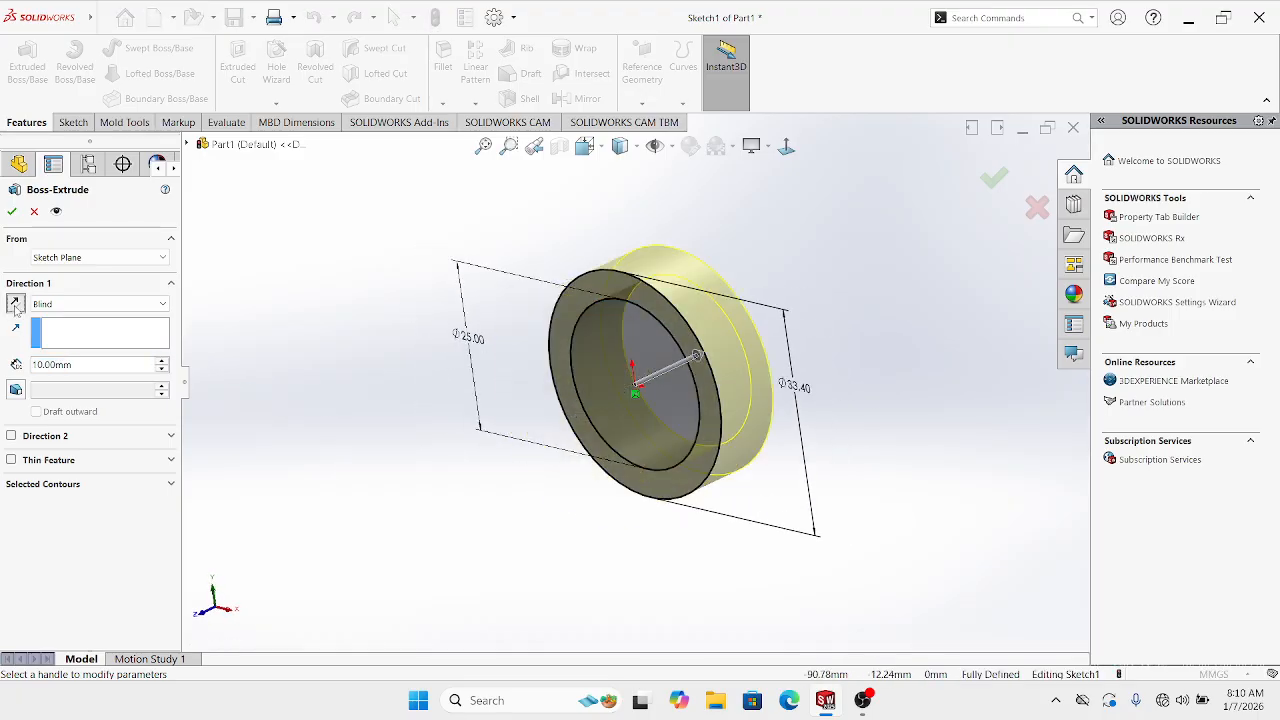
pyautogui.moveTo(162, 364); pyautogui.dragTo(162, 366)
pyautogui.click(162, 364)
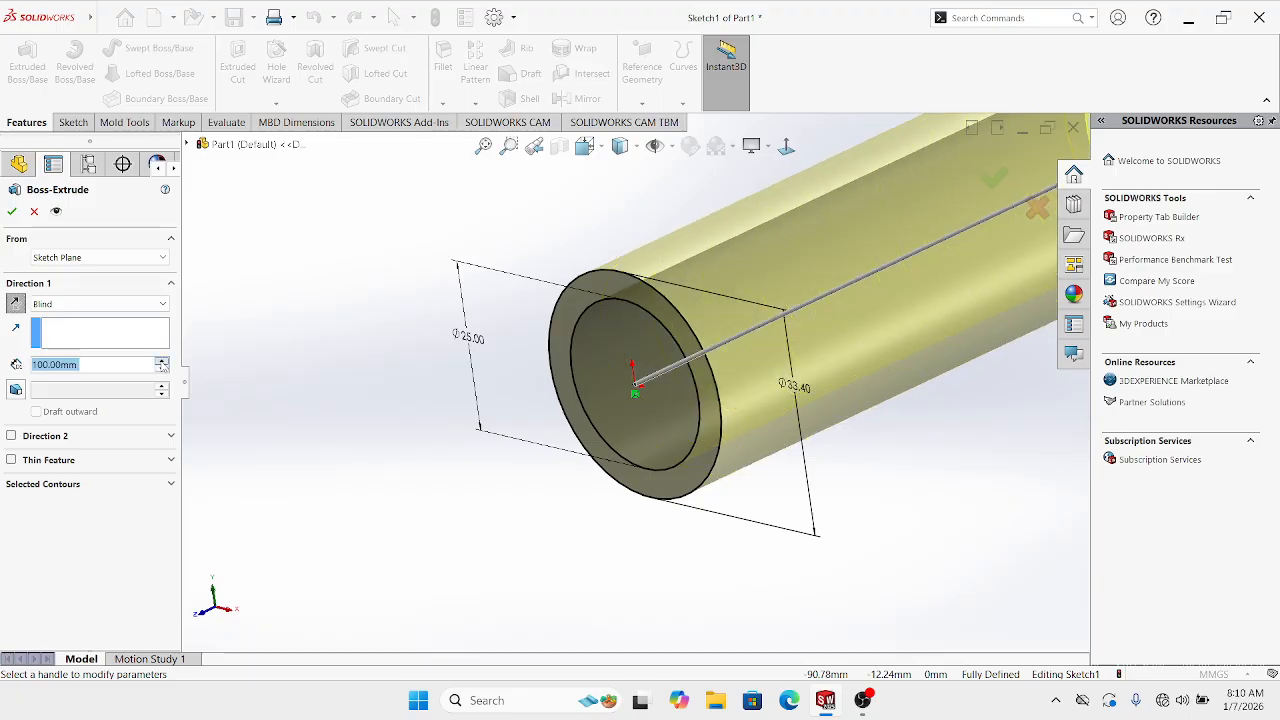
pyautogui.write('2')
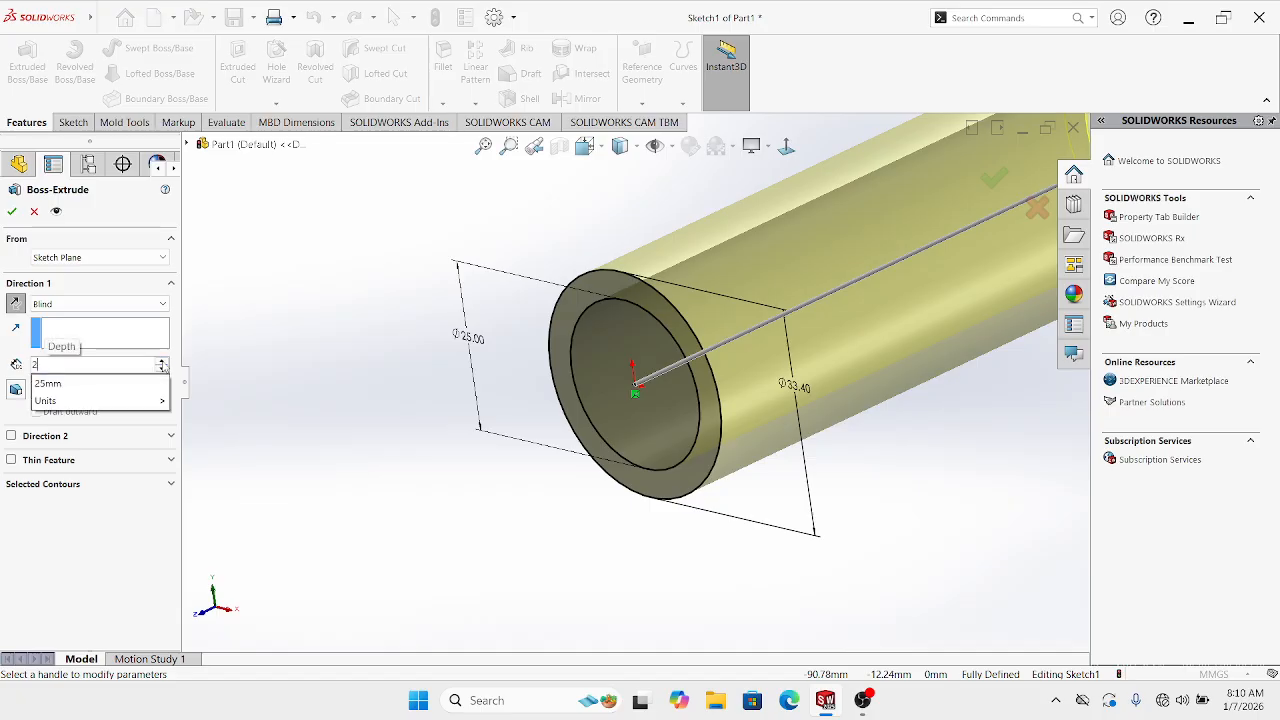
pyautogui.write('00.00mm')
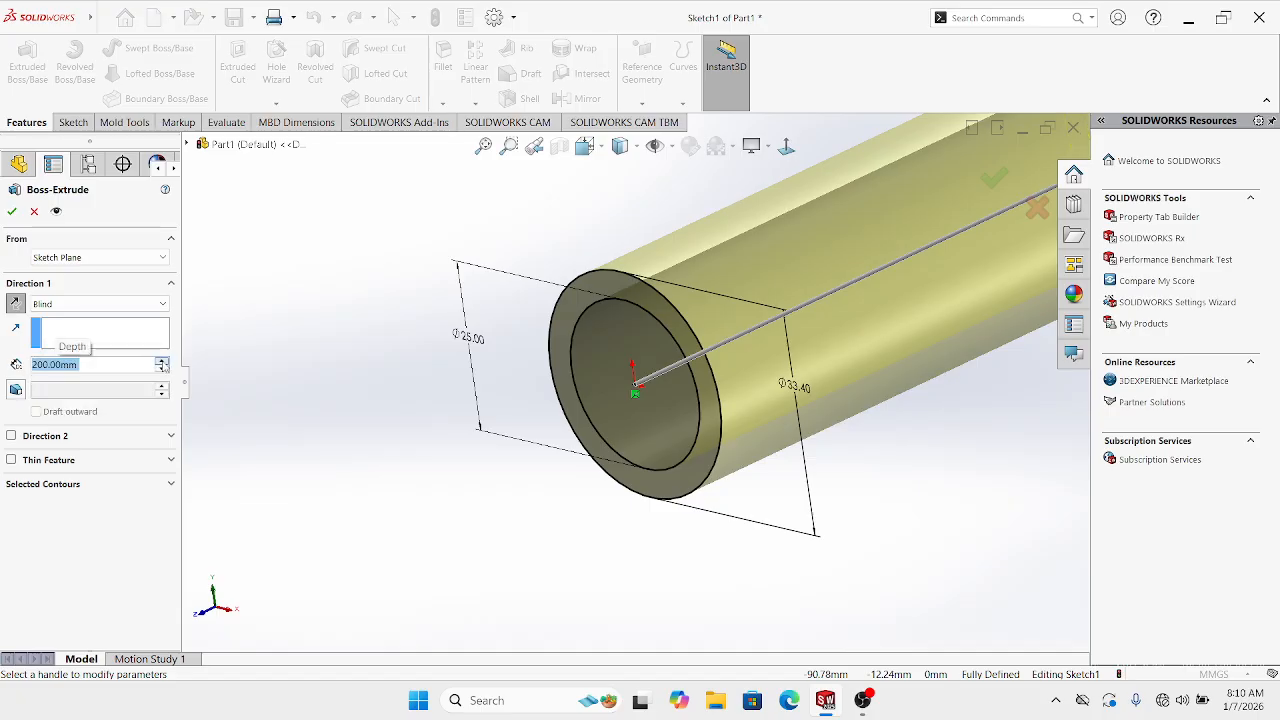
pyautogui.click(12, 211)
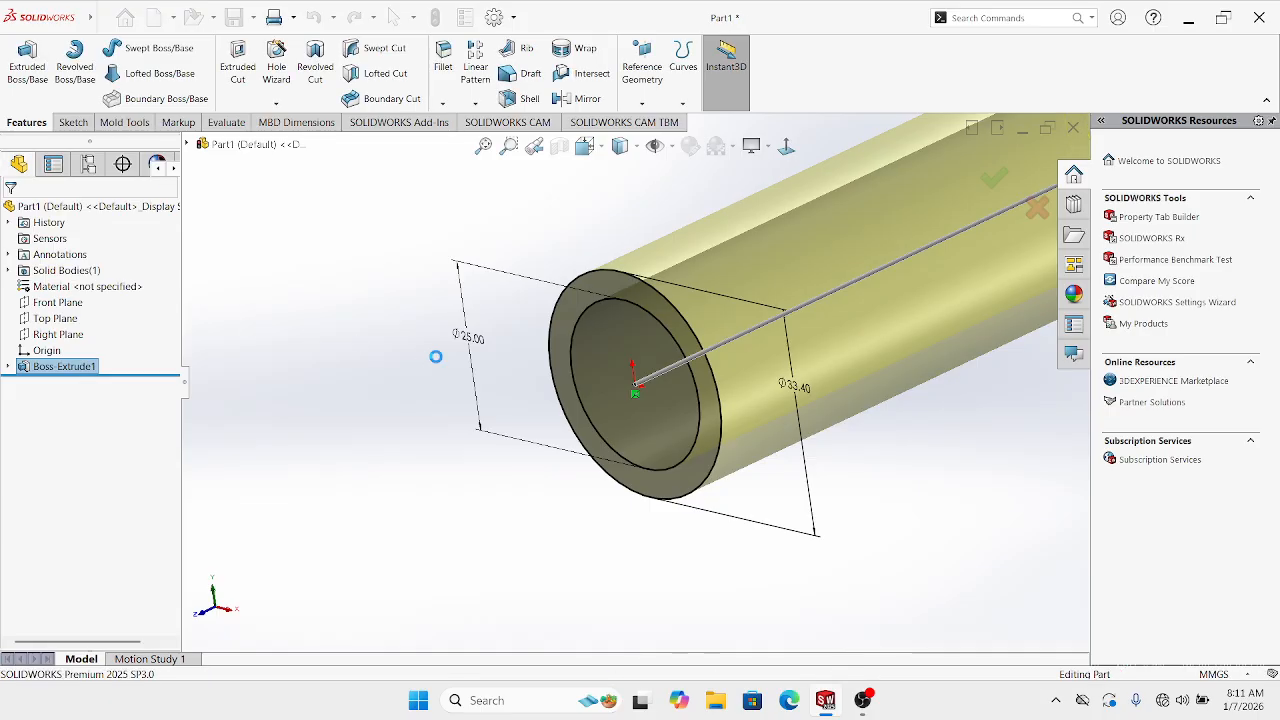
pyautogui.click(634, 498)
pyautogui.moveTo(774, 403); pyautogui.dragTo(722, 398, button='middle')
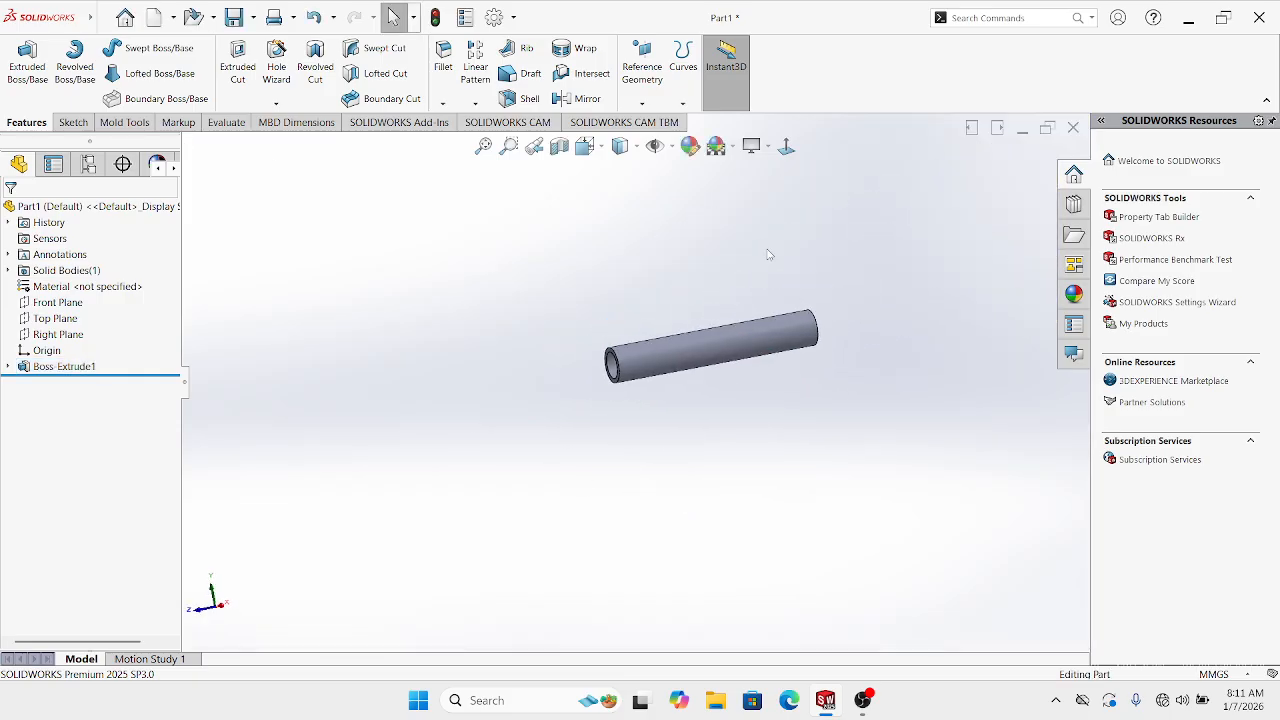
pyautogui.click(787, 147)
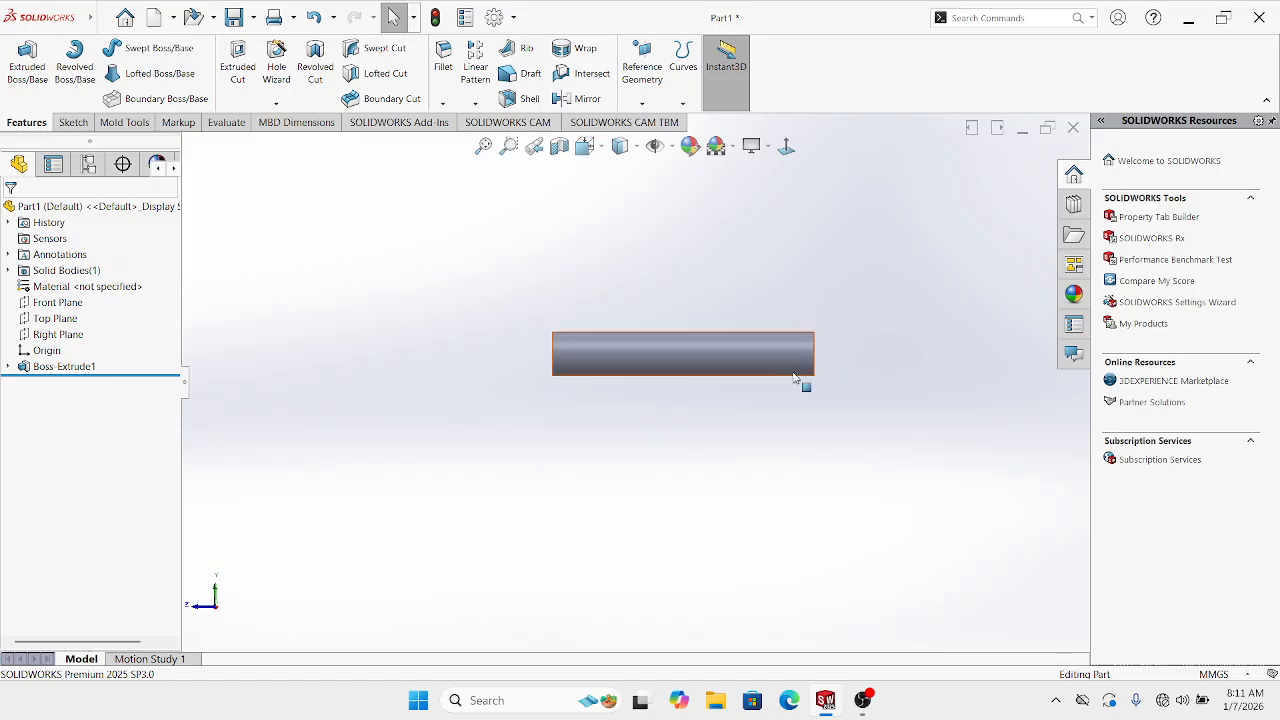
pyautogui.scroll(-2, 790, 389)
pyautogui.scroll(-1, 573, 342)
pyautogui.moveTo(573, 342); pyautogui.dragTo(650, 370, button='middle')
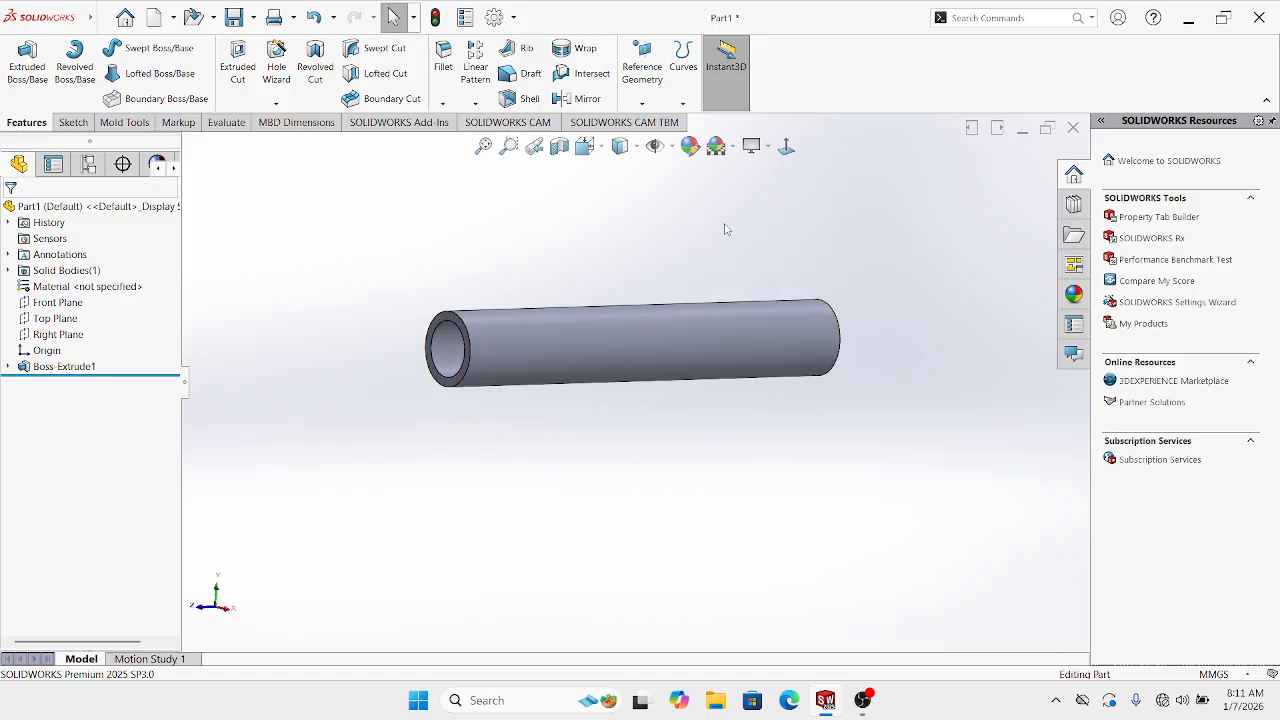
pyautogui.click(787, 147)
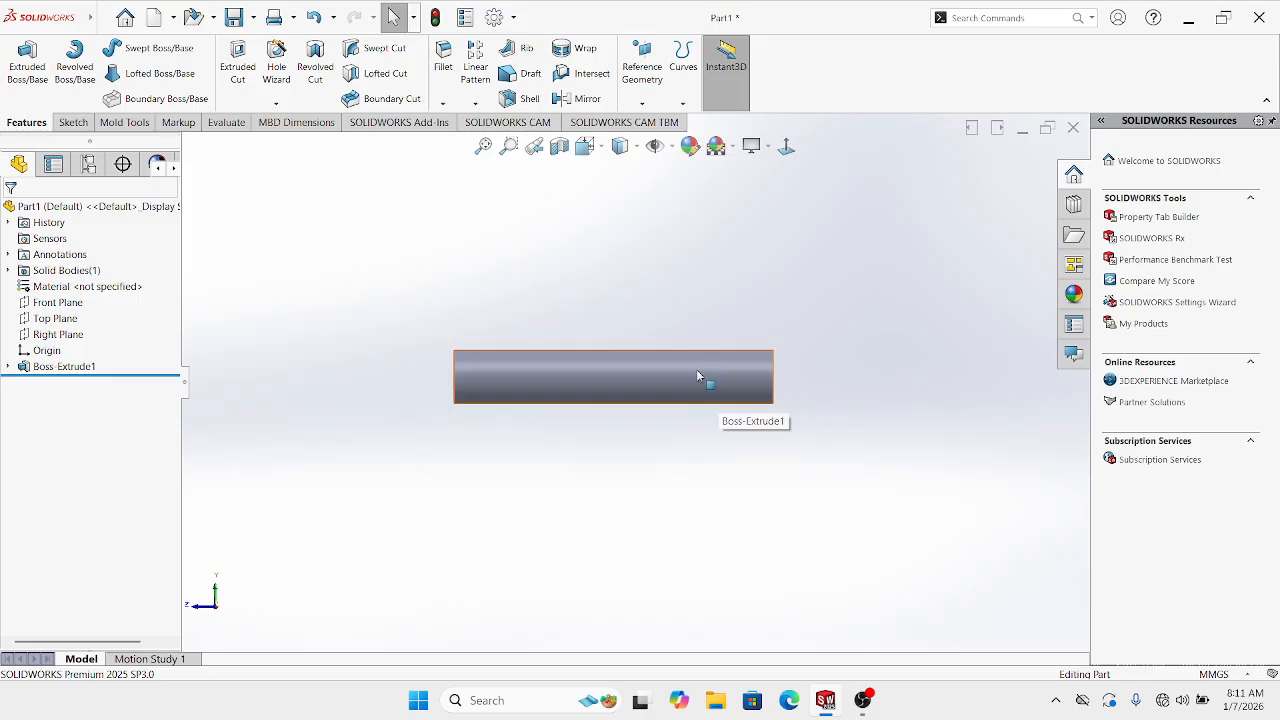
# Start a sketch on the Right Plane and draw a horizontal centerline from the origin to the tube's opposite end
pyautogui.click(77, 304)
pyautogui.moveTo(280, 372); pyautogui.dragTo(351, 406, button='middle')
pyautogui.click(351, 406)
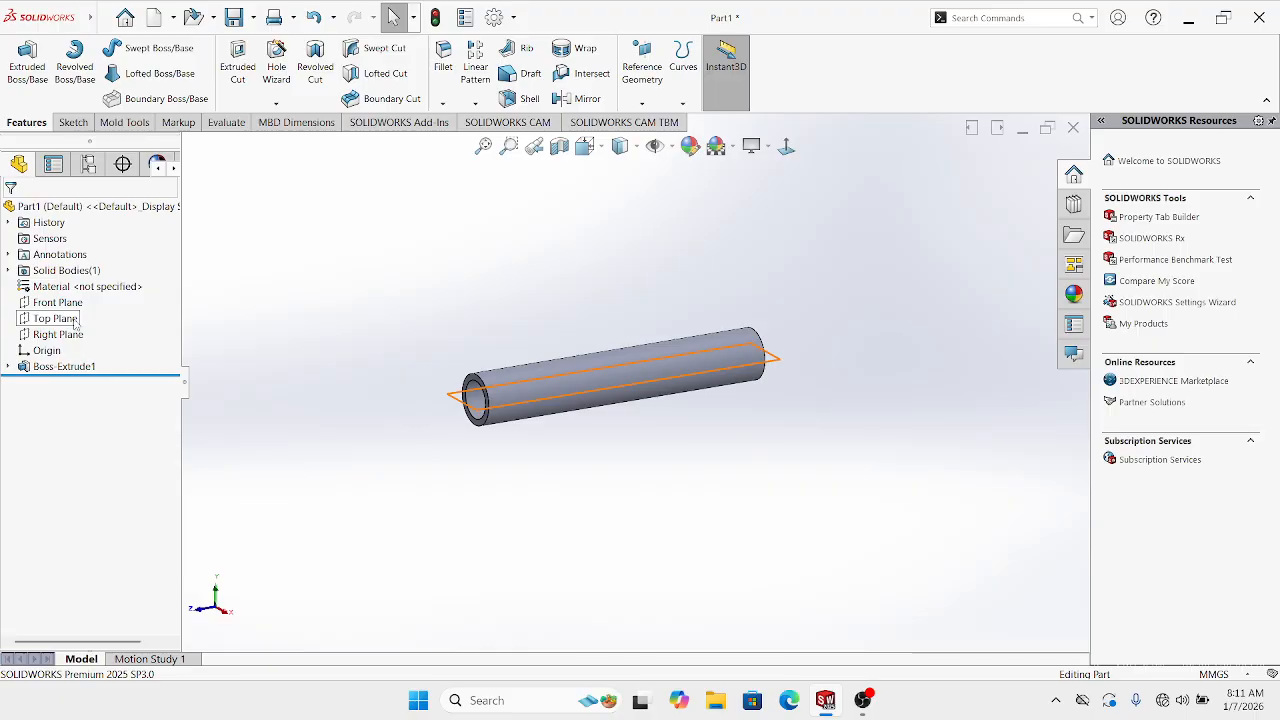
pyautogui.click(66, 338)
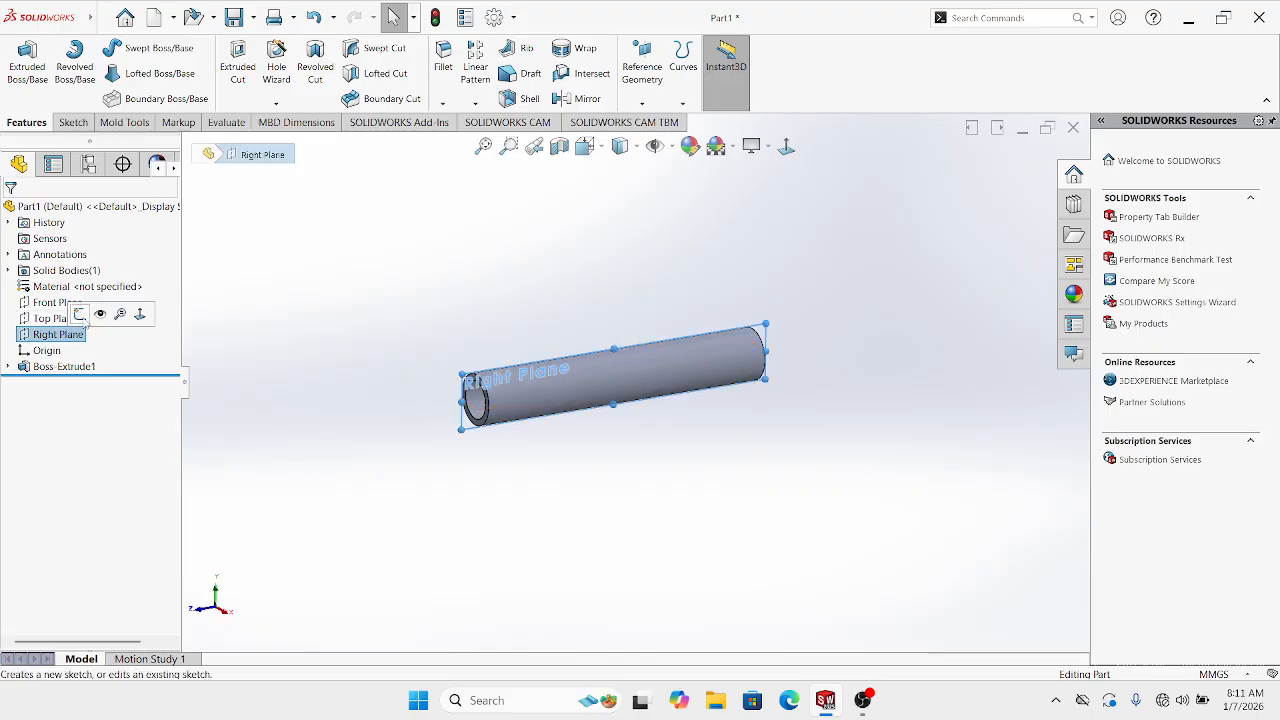
pyautogui.click(80, 314)
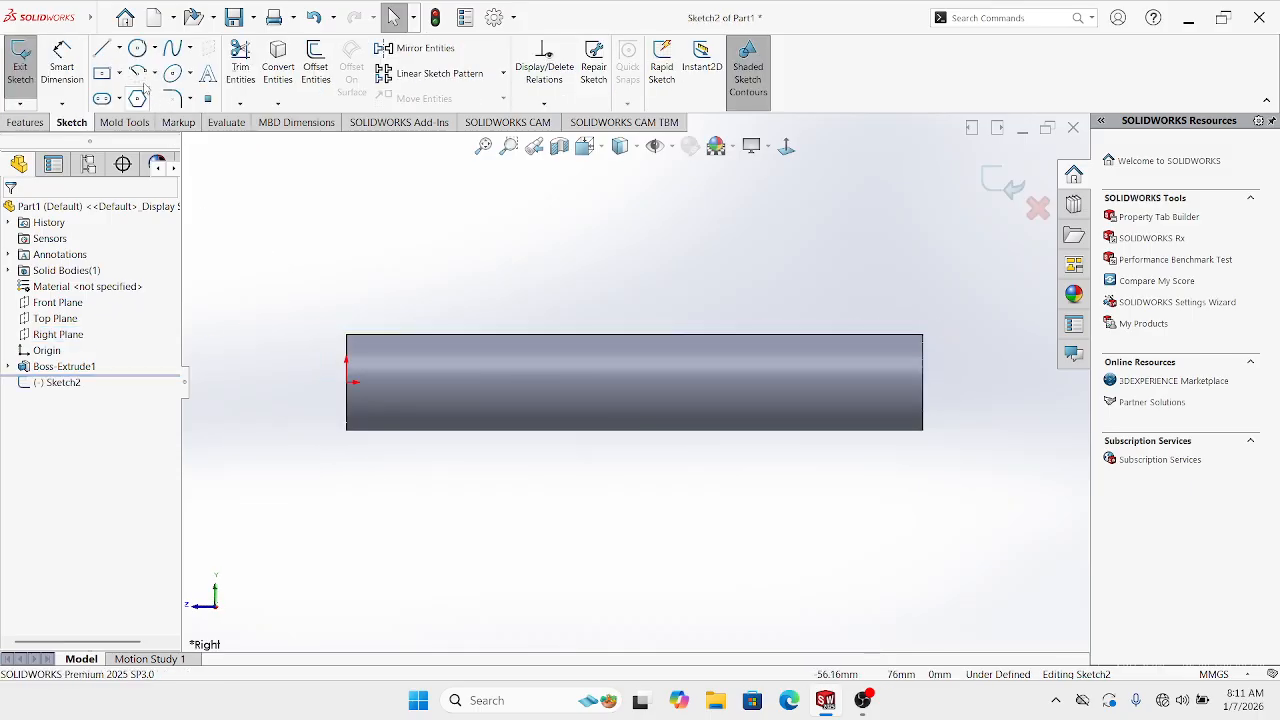
pyautogui.click(119, 48)
pyautogui.click(119, 86)
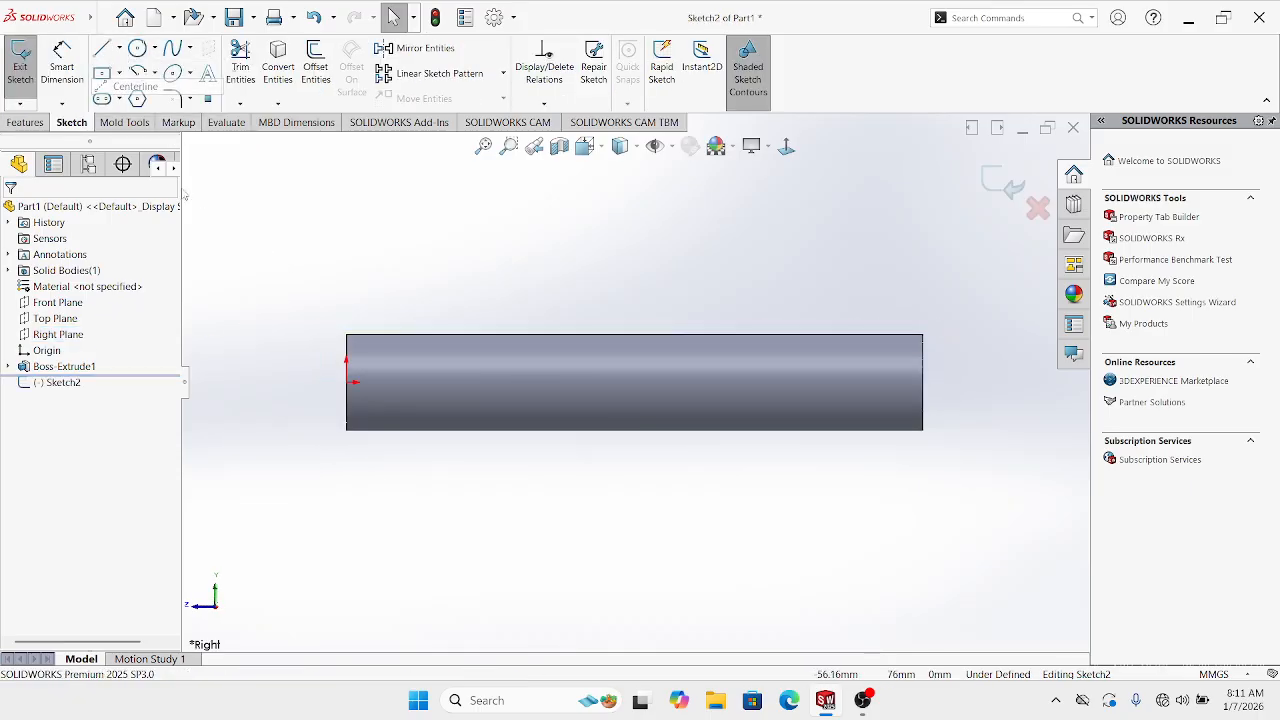
pyautogui.click(348, 383)
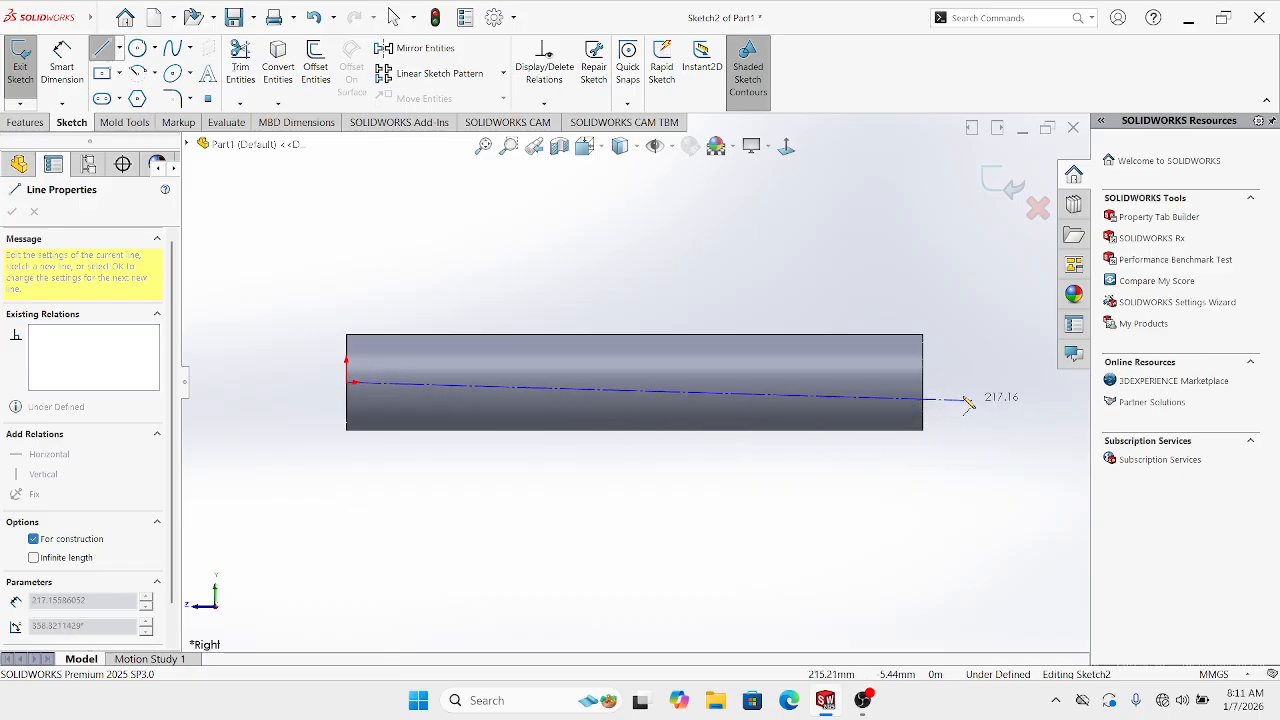
pyautogui.click(924, 382)
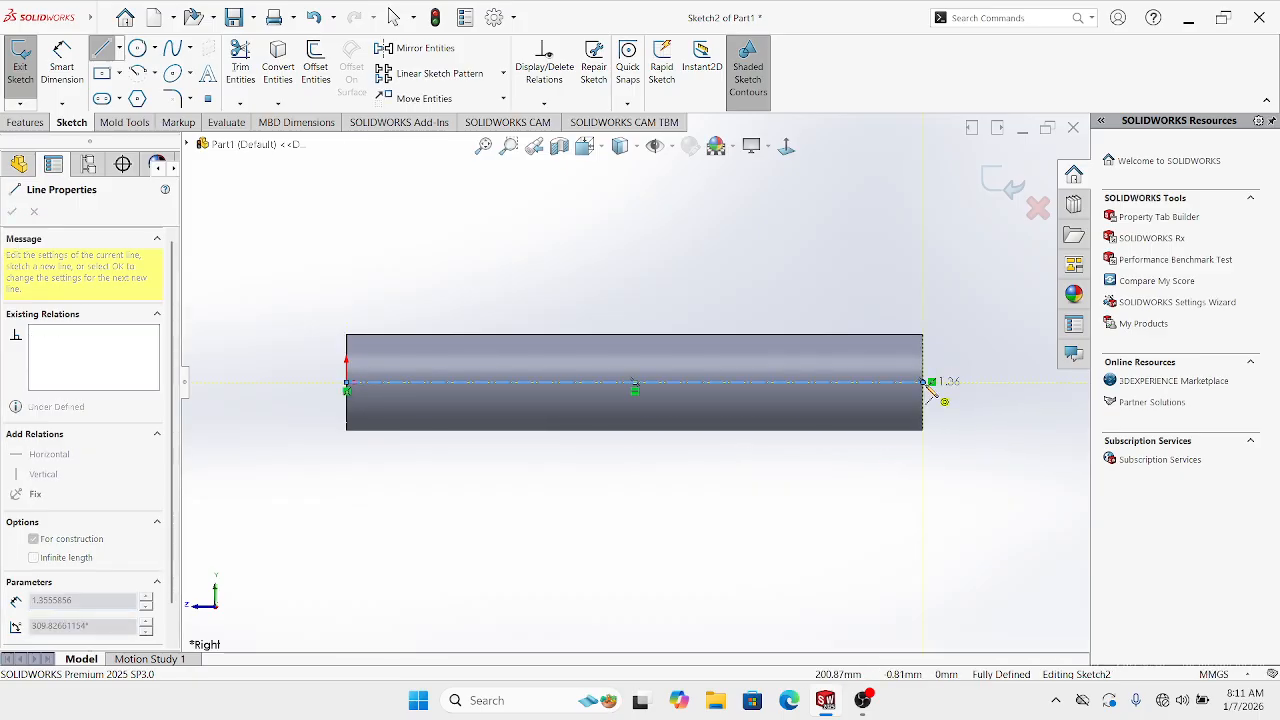
pyautogui.press('Escape')
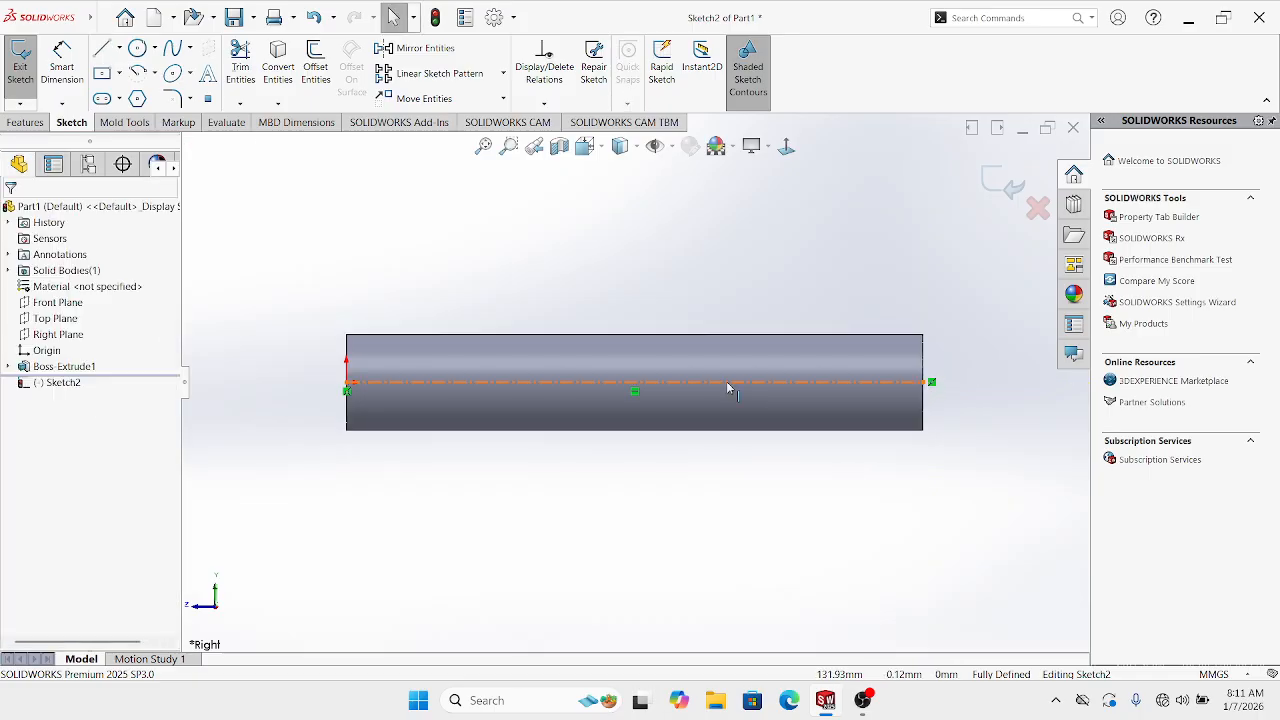
pyautogui.press('f')
pyautogui.click(120, 49)
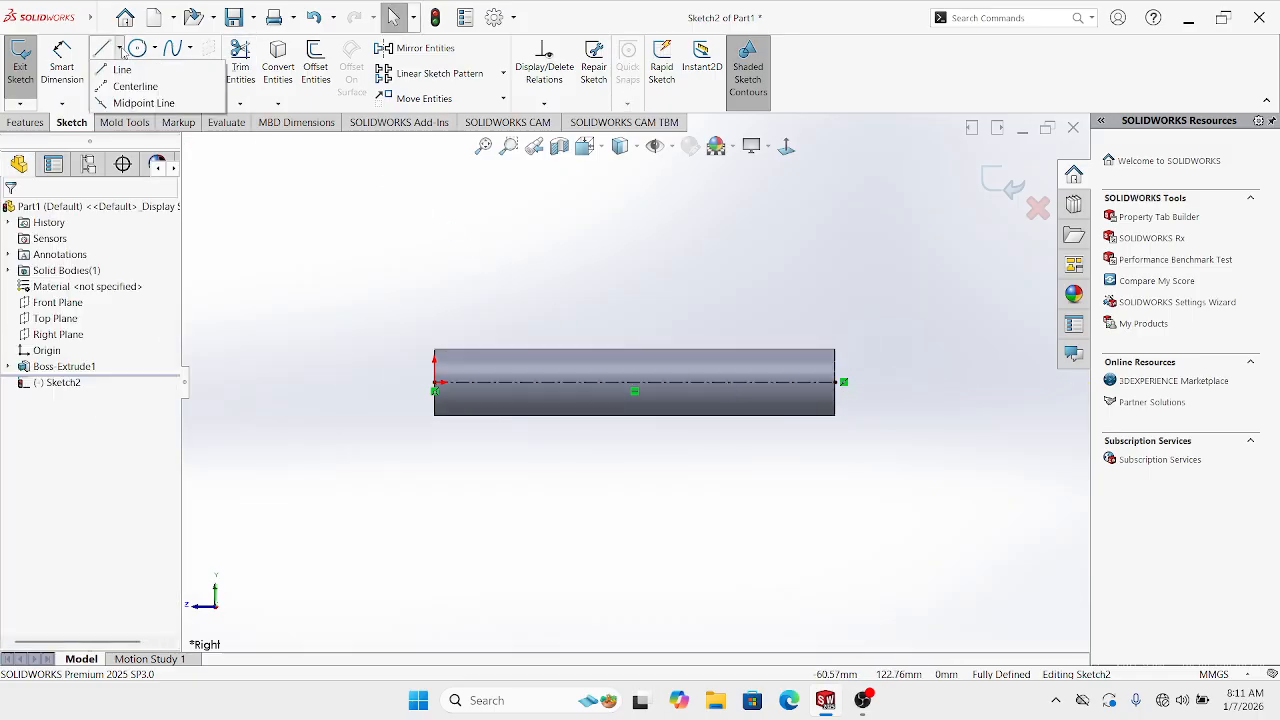
pyautogui.click(128, 84)
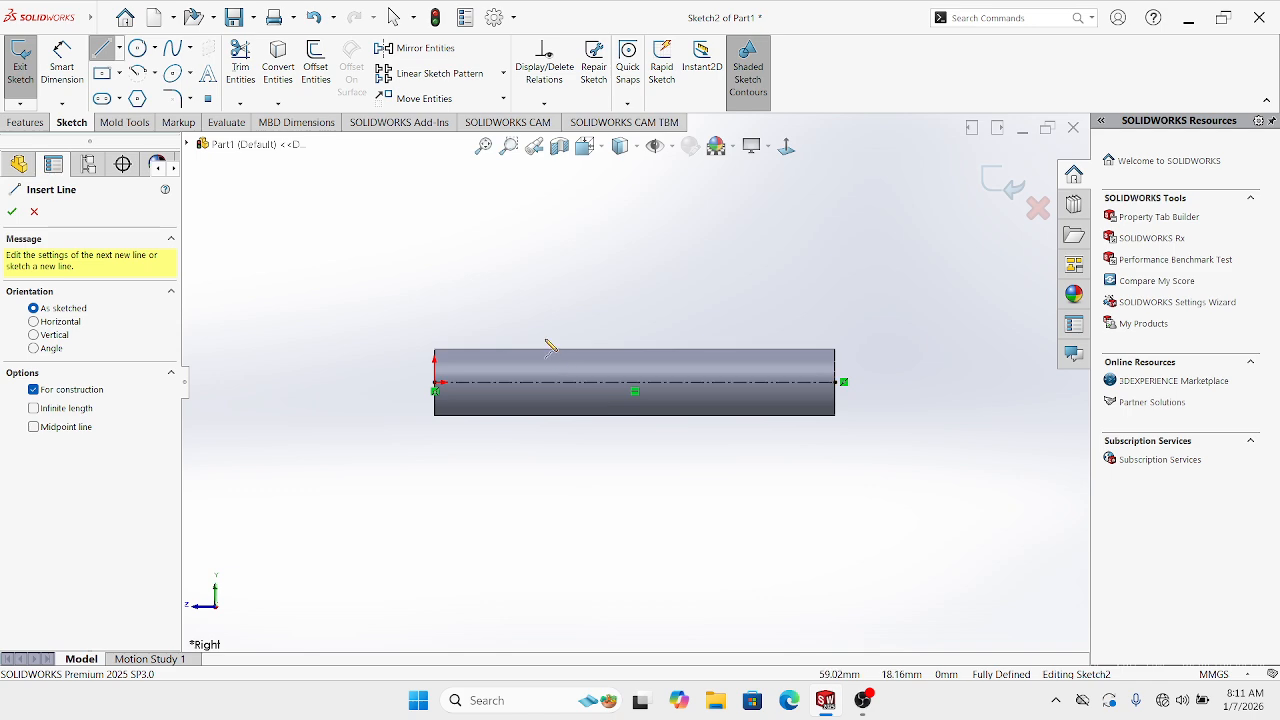
pyautogui.click(486, 237)
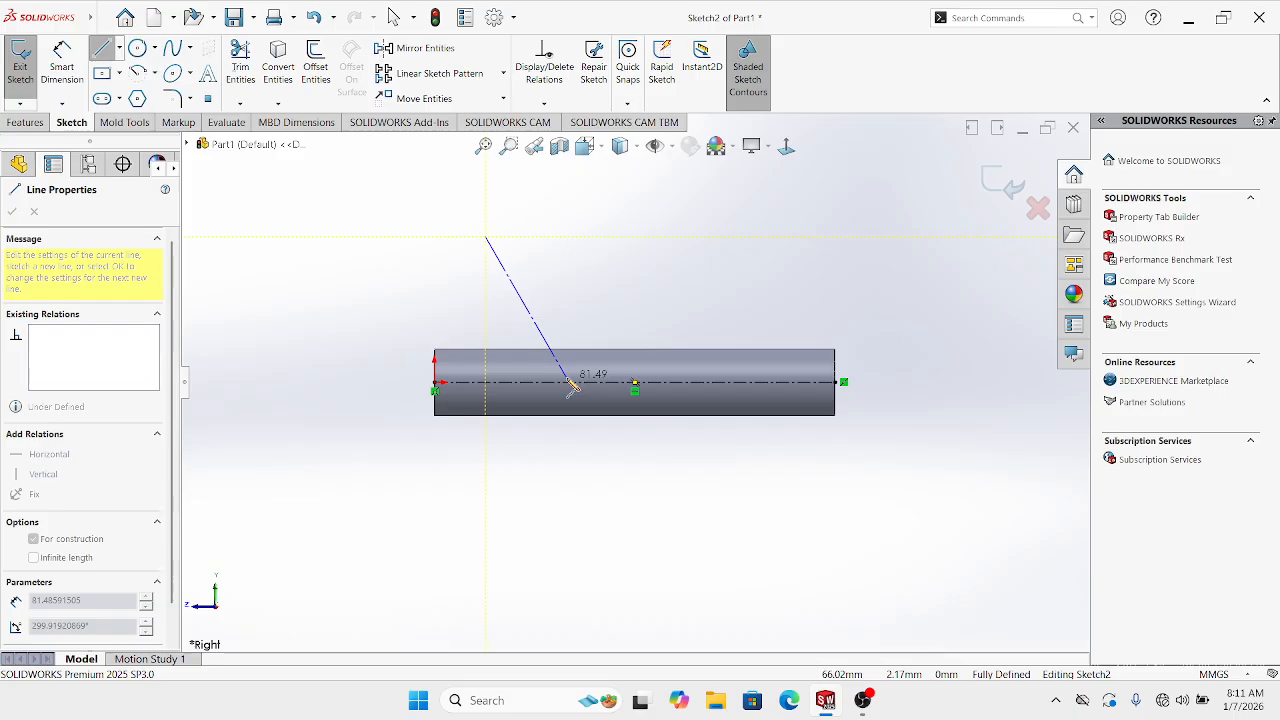
pyautogui.press('Escape')
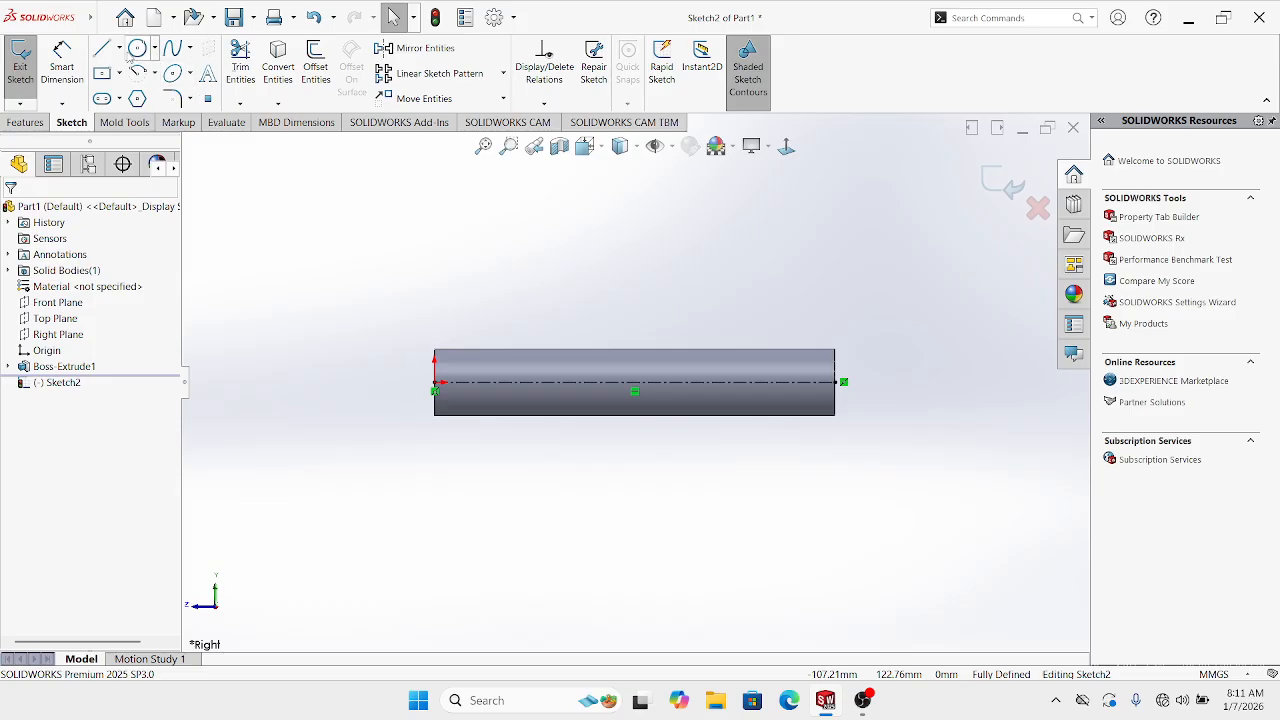
# Draw a vertical construction line about 94 mm long upward from the midpoint of the horizontal centerline
pyautogui.click(118, 48)
pyautogui.click(130, 84)
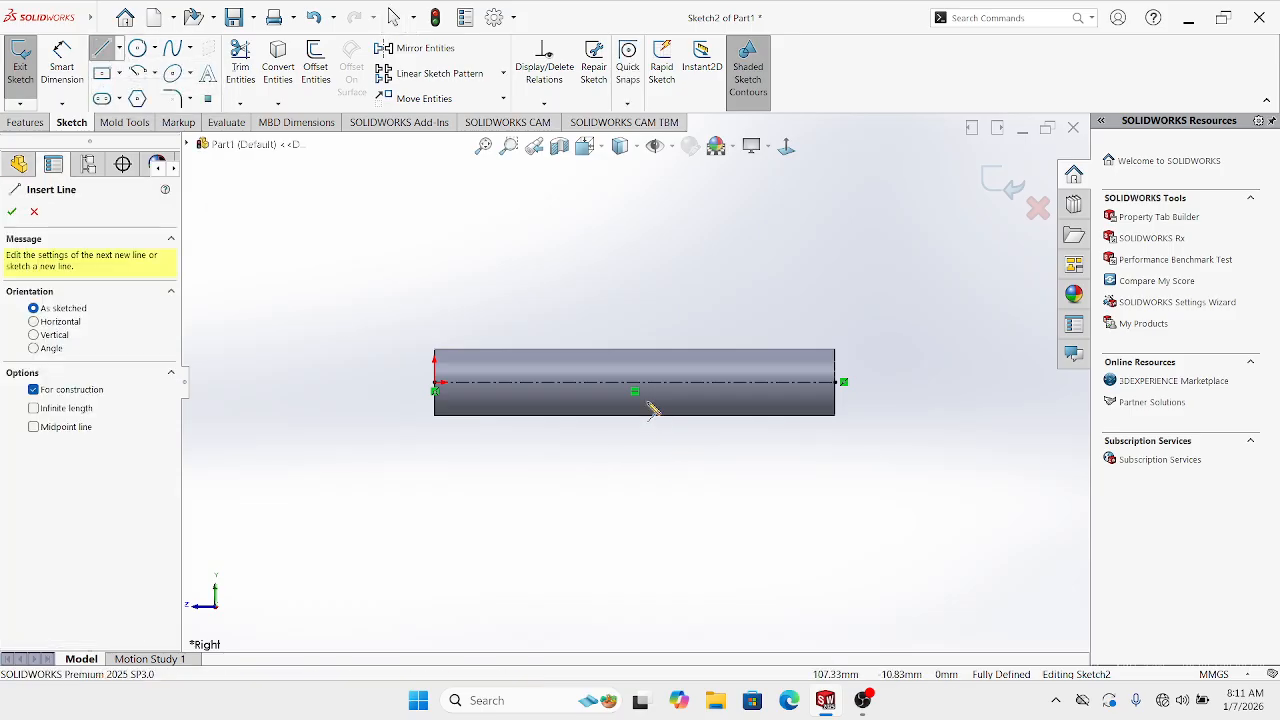
pyautogui.click(634, 382)
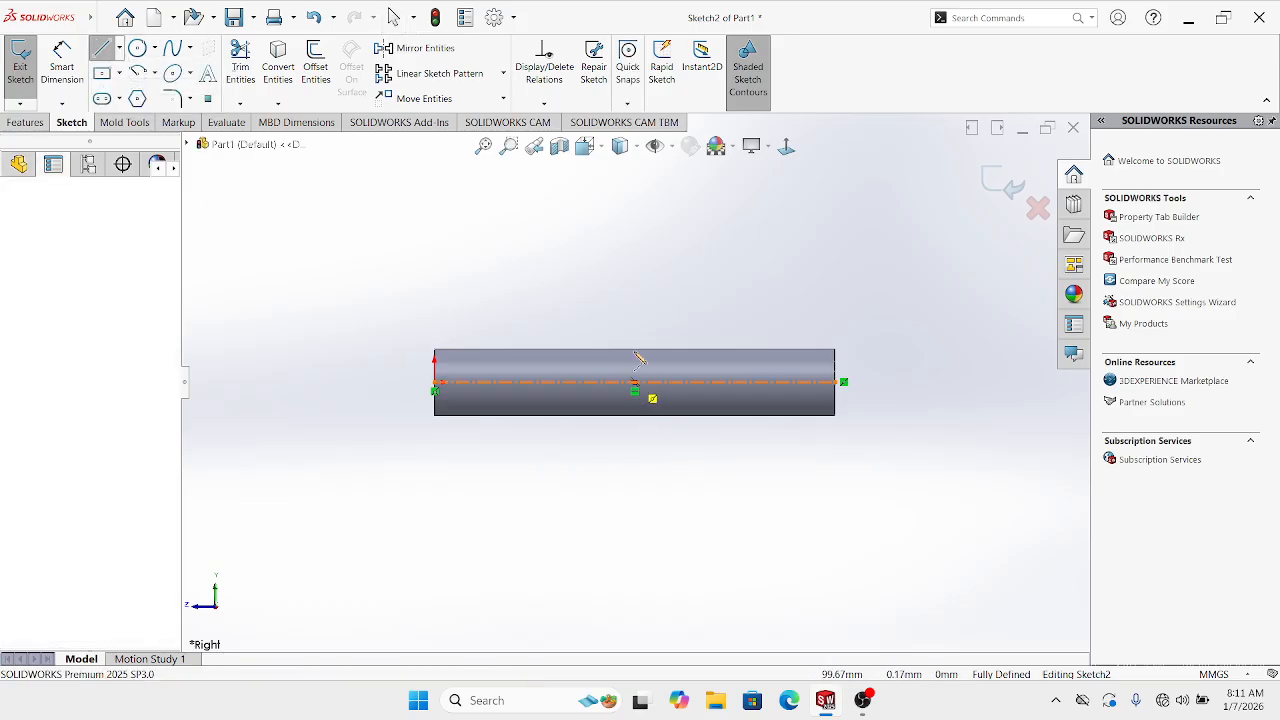
pyautogui.click(634, 193)
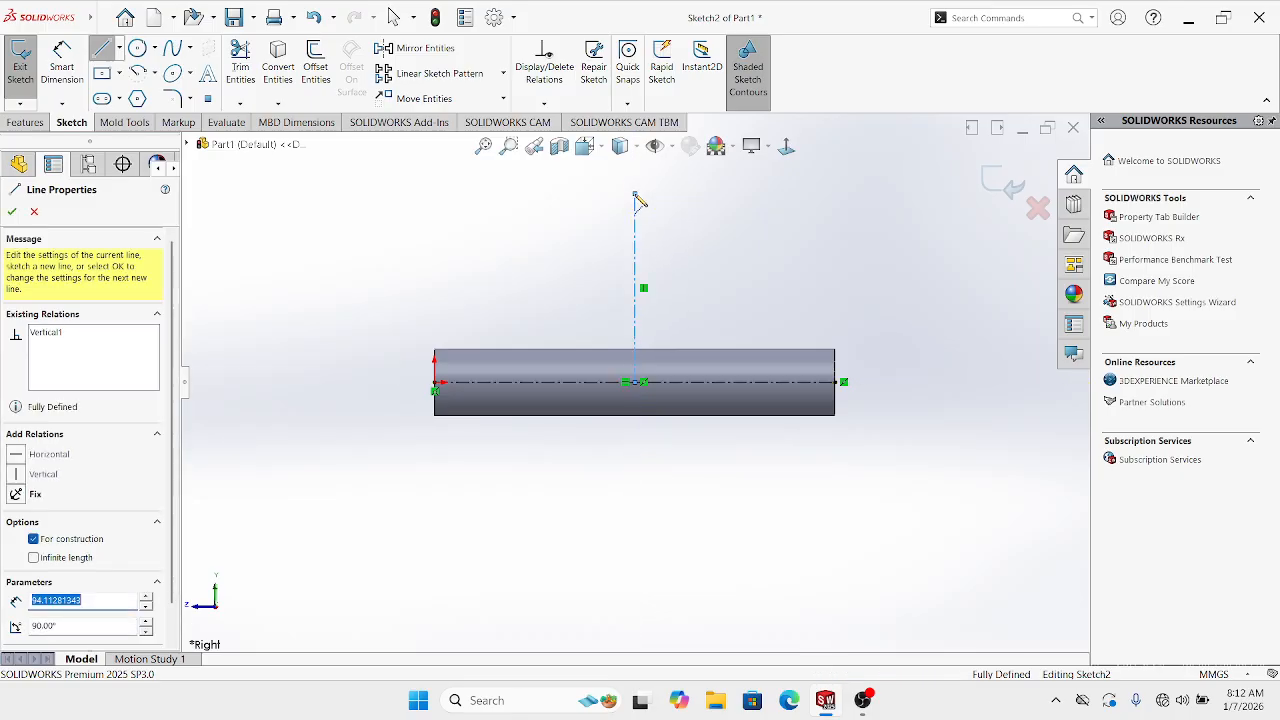
pyautogui.press('Escape')
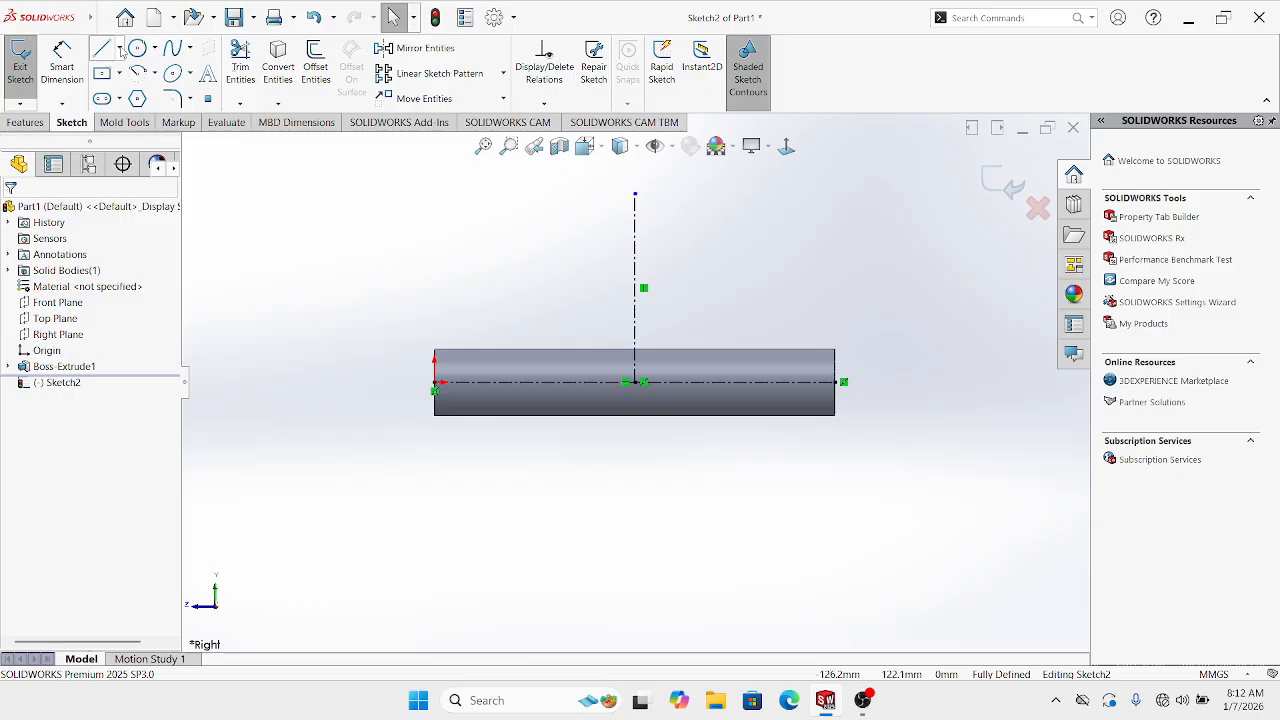
# Draw a slanted centerline about 103 mm long from the tube axis up toward the origin end, and exit the sketch
pyautogui.click(119, 48)
pyautogui.click(125, 83)
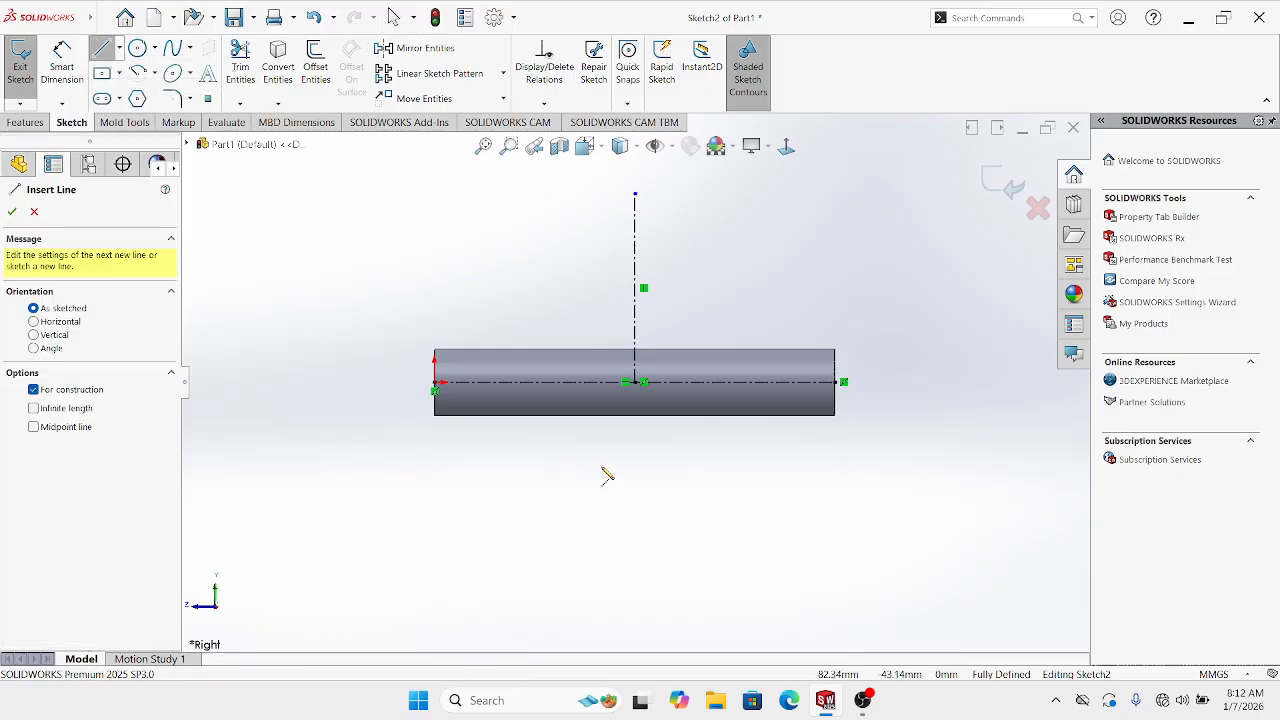
pyautogui.click(596, 388)
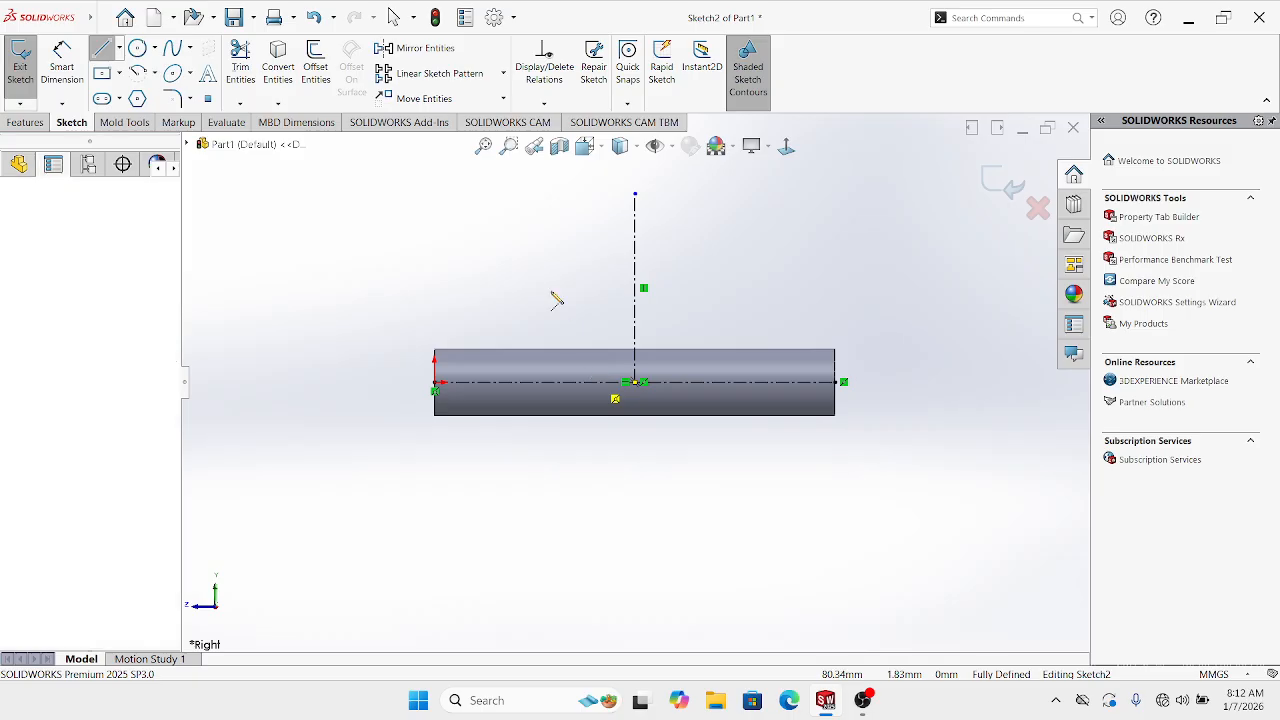
pyautogui.click(480, 213)
pyautogui.press('Escape')
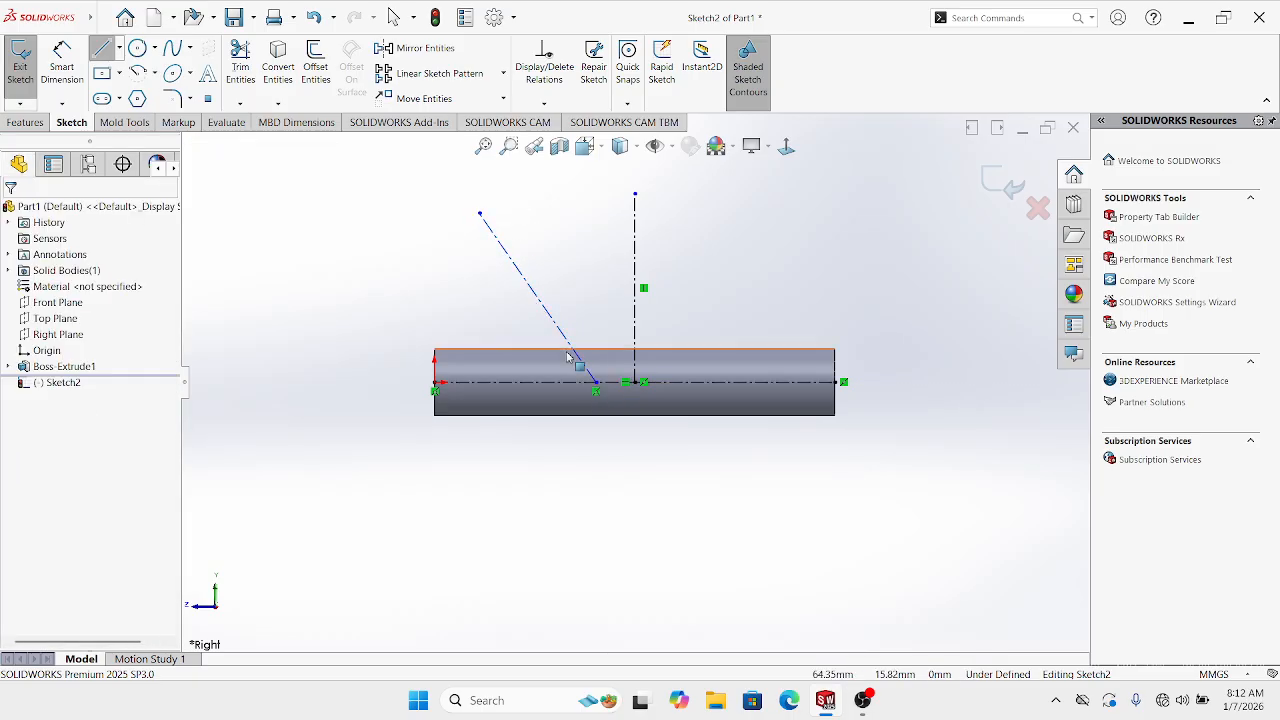
pyautogui.click(1014, 187)
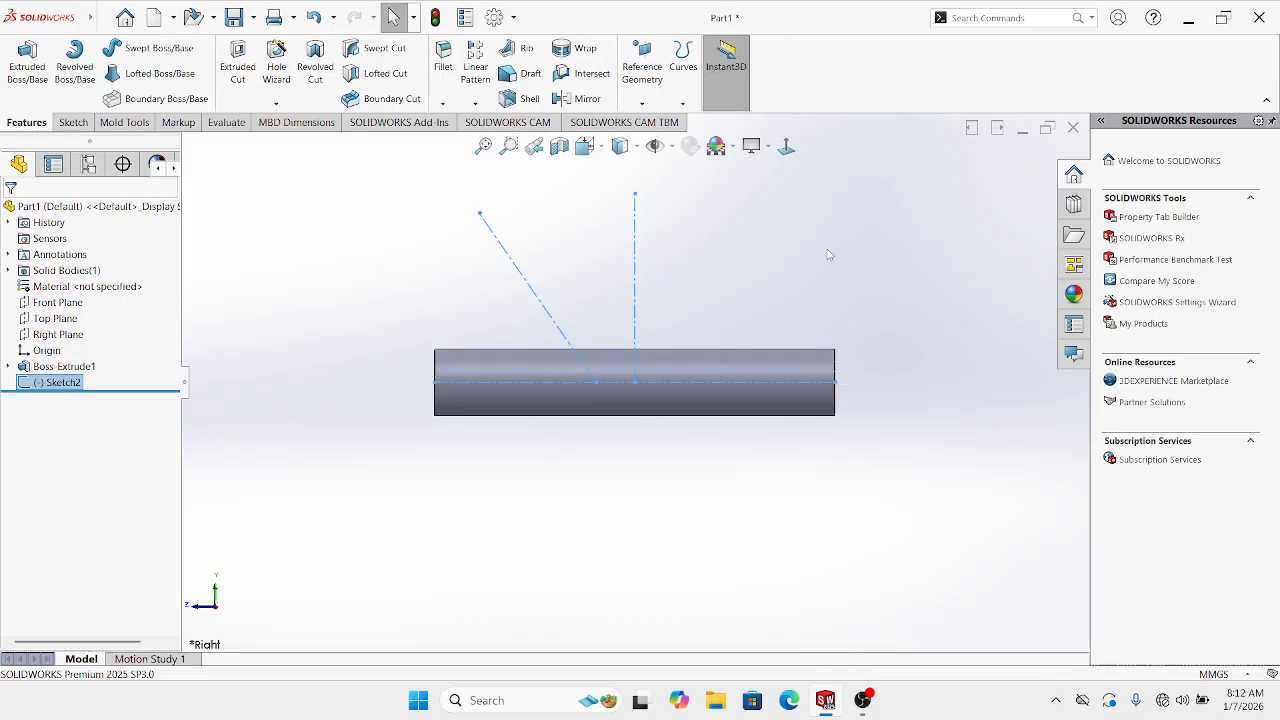
# Create a reference plane perpendicular to the slanted centerline and coincident with its upper endpoint
pyautogui.click(826, 250)
pyautogui.scroll(2, 700, 250)
pyautogui.scroll(-1, 641, 232)
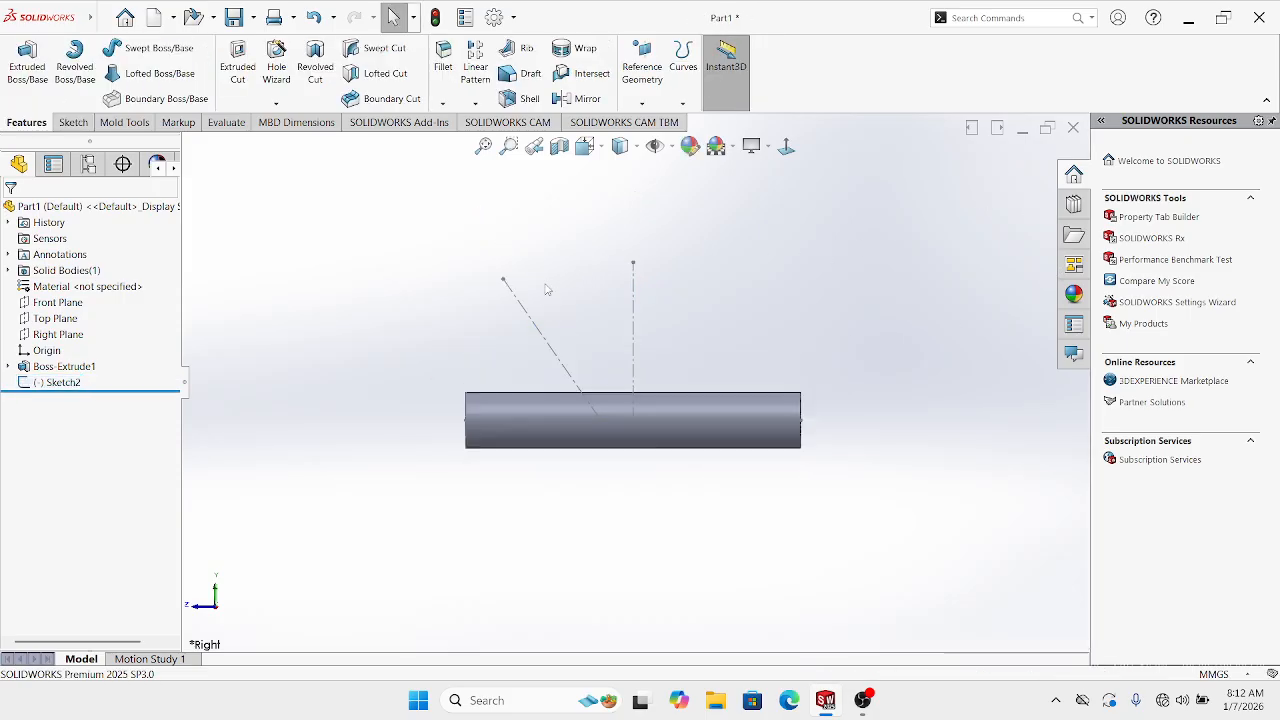
pyautogui.click(515, 300)
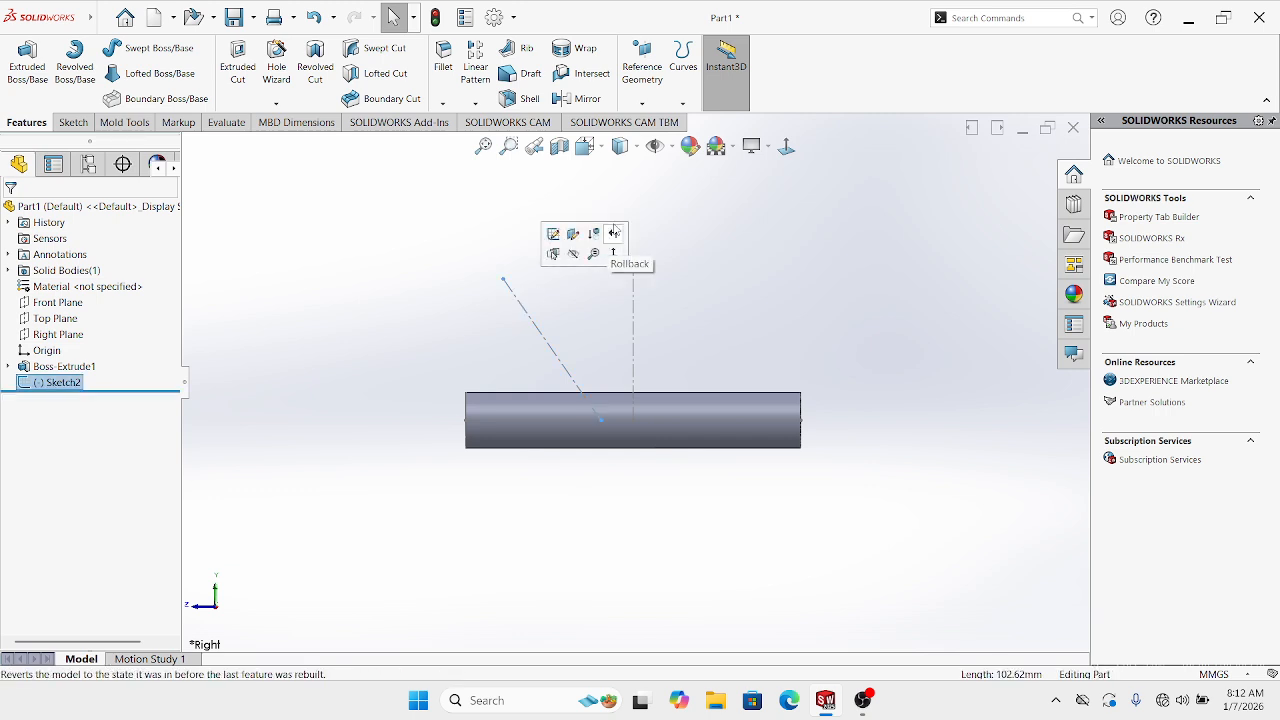
pyautogui.click(643, 106)
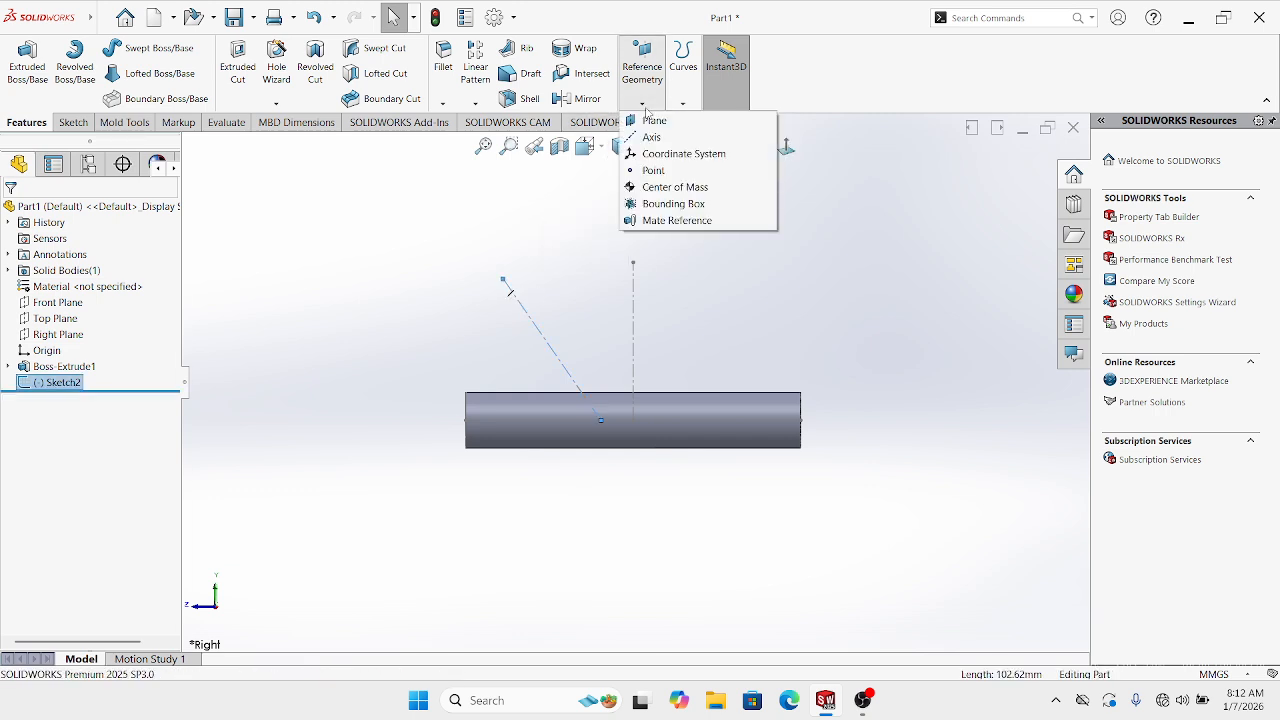
pyautogui.click(648, 120)
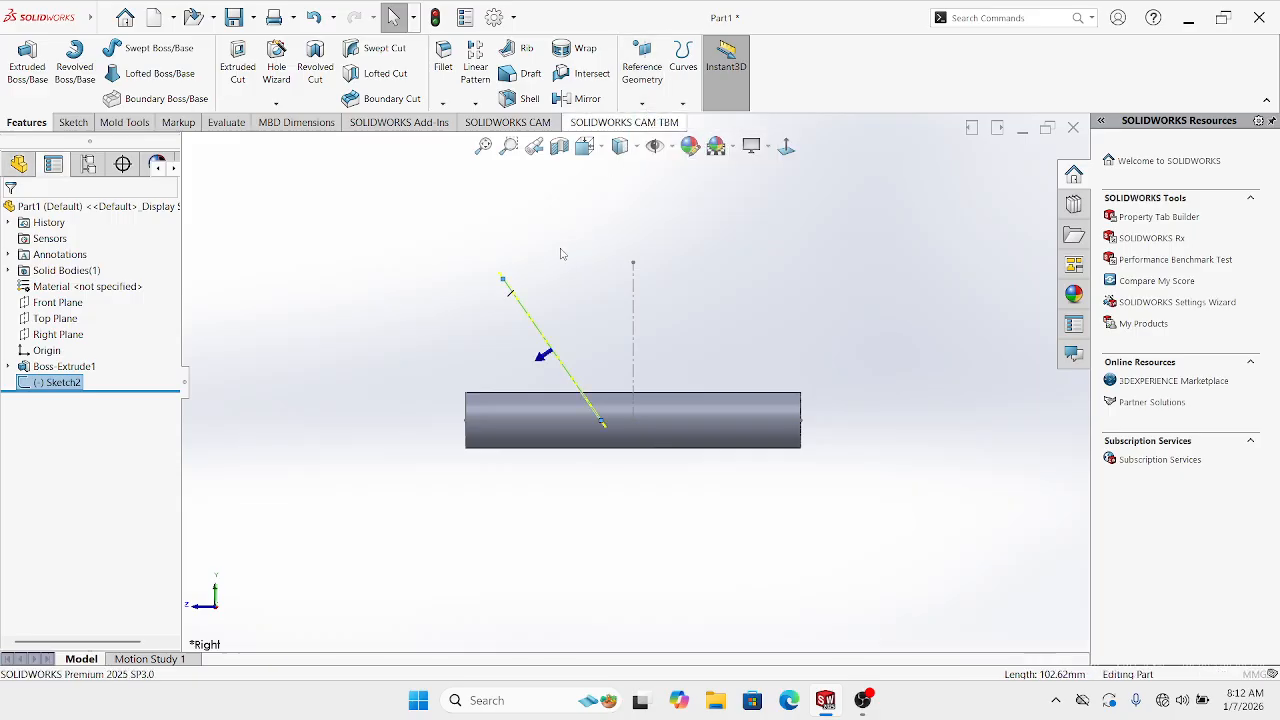
pyautogui.click(505, 283)
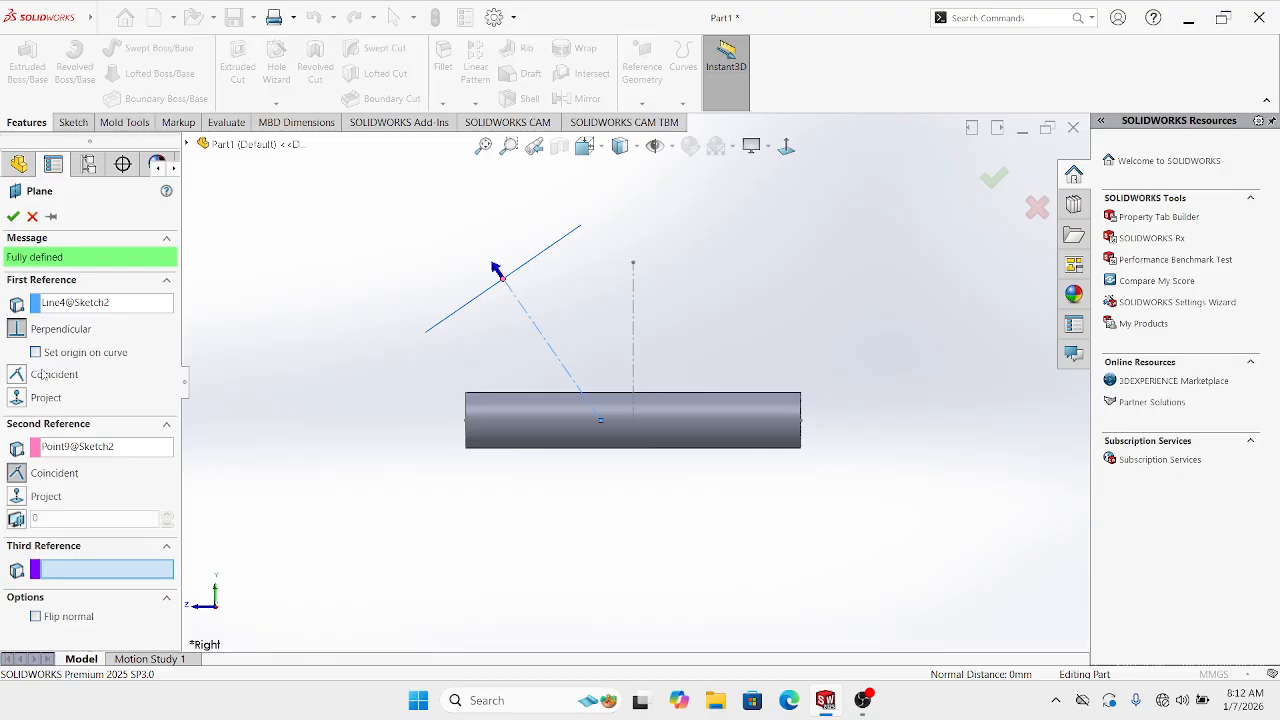
pyautogui.click(12, 216)
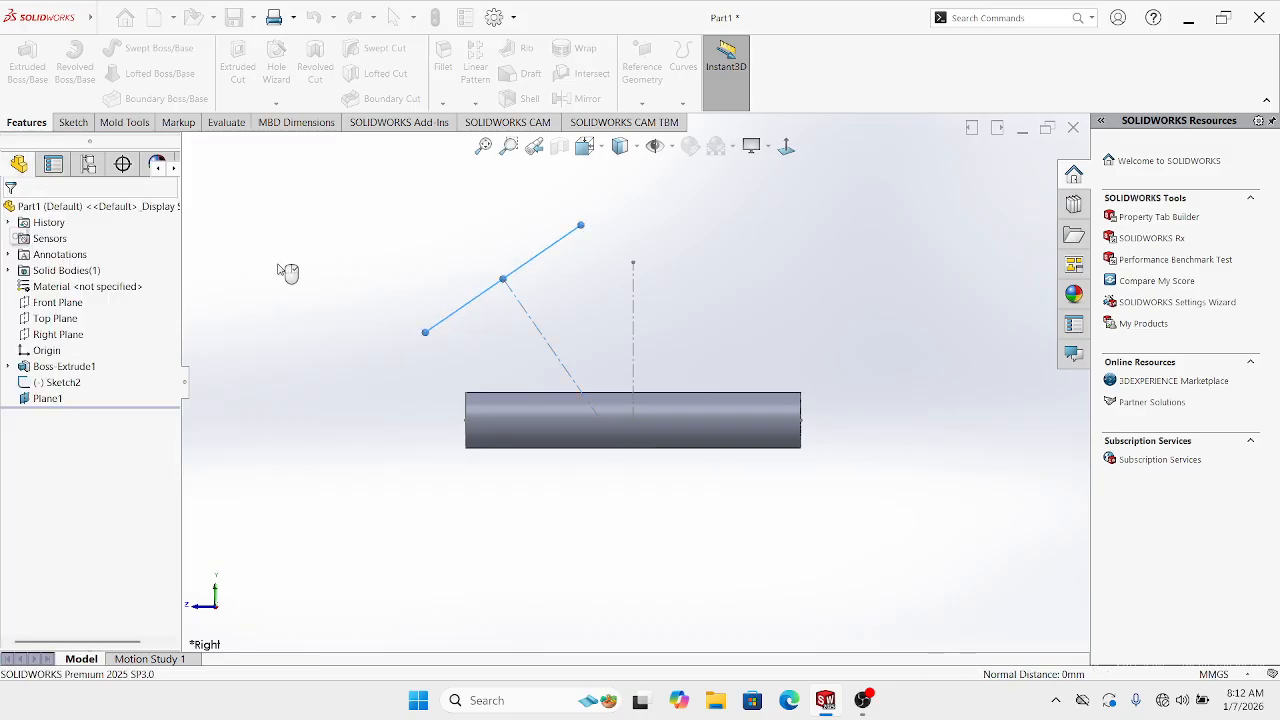
# Start a sketch on the new angled plane and draw a circle about 32 mm in diameter centered on the sketch origin
pyautogui.moveTo(401, 279); pyautogui.dragTo(553, 247, button='middle')
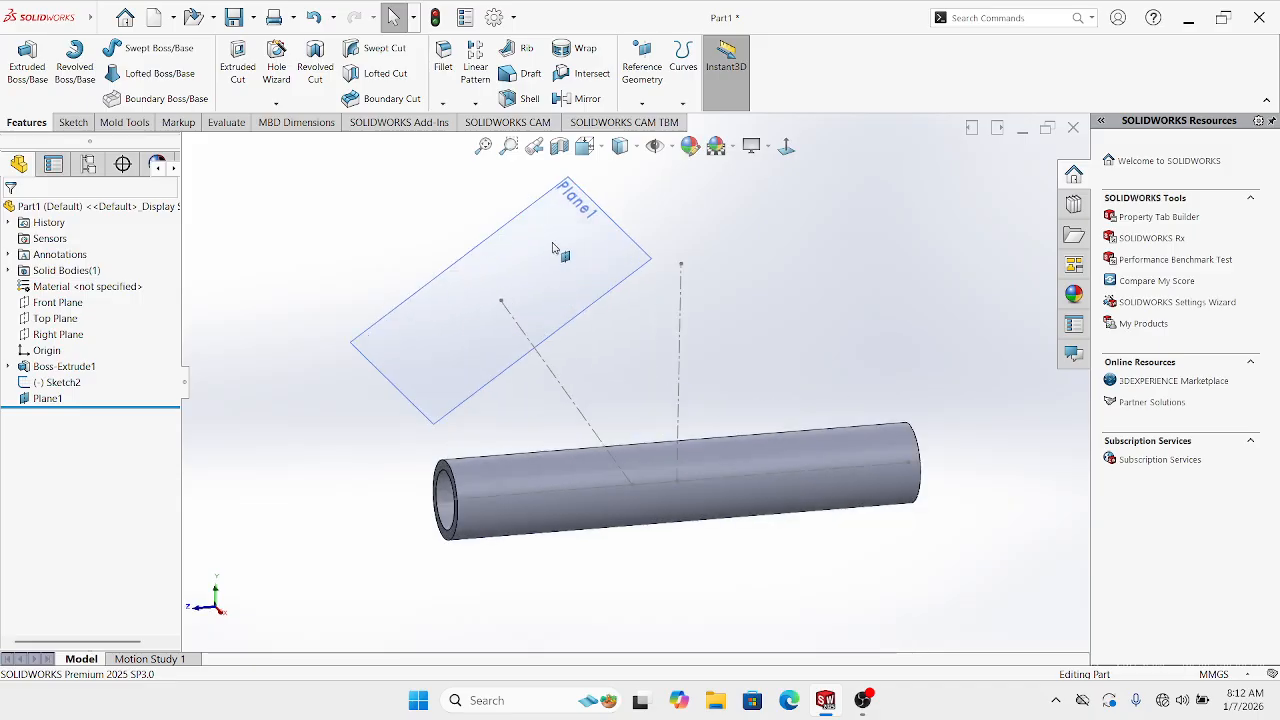
pyautogui.click(551, 245)
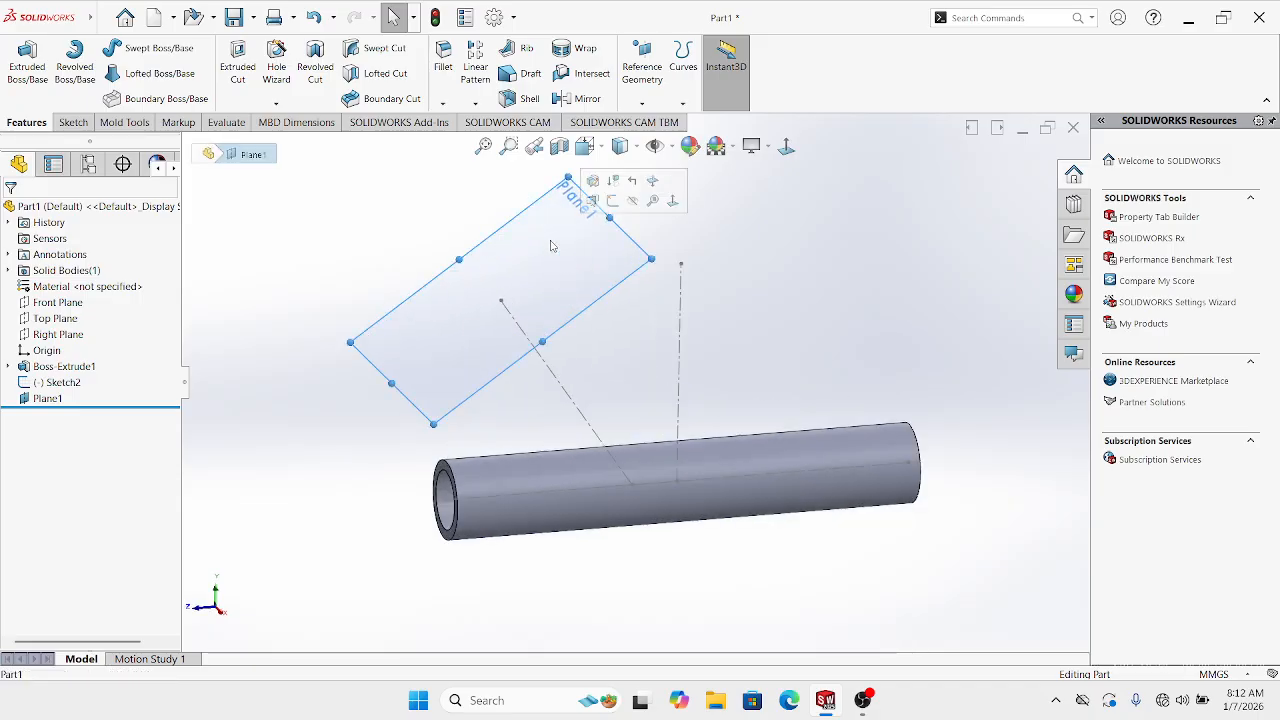
pyautogui.click(613, 202)
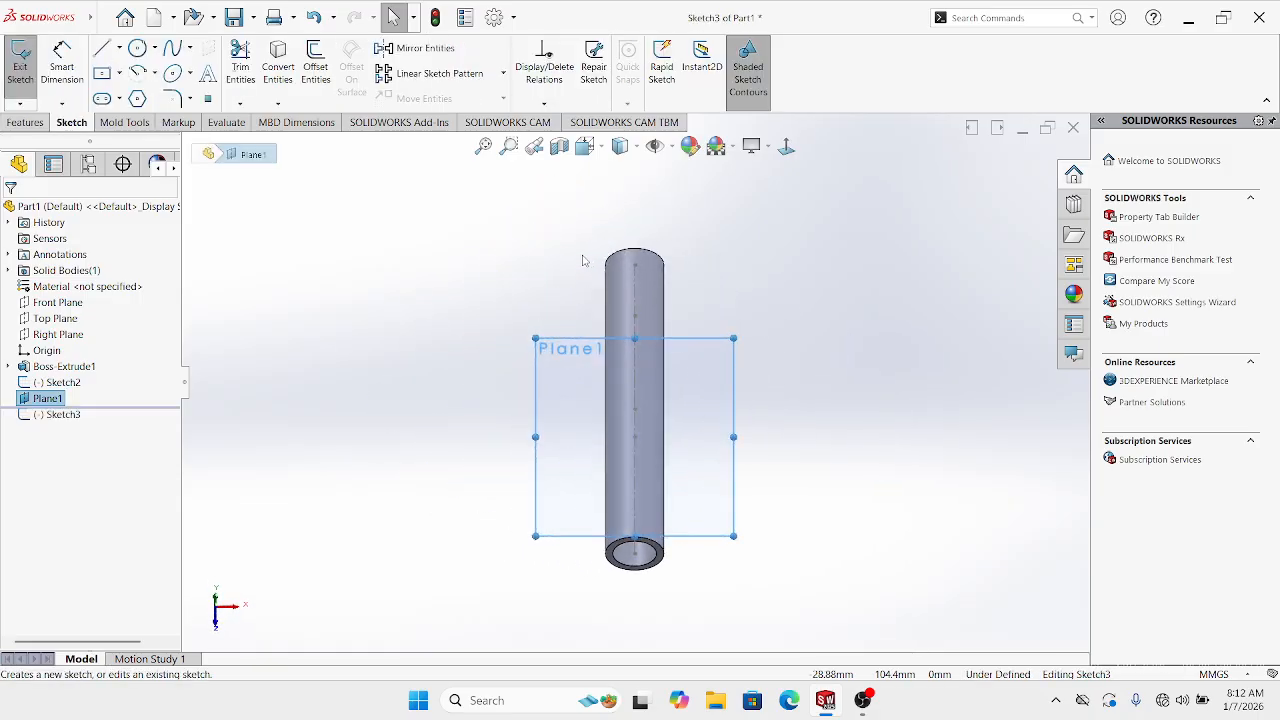
pyautogui.click(138, 47)
pyautogui.scroll(-2, 727, 487)
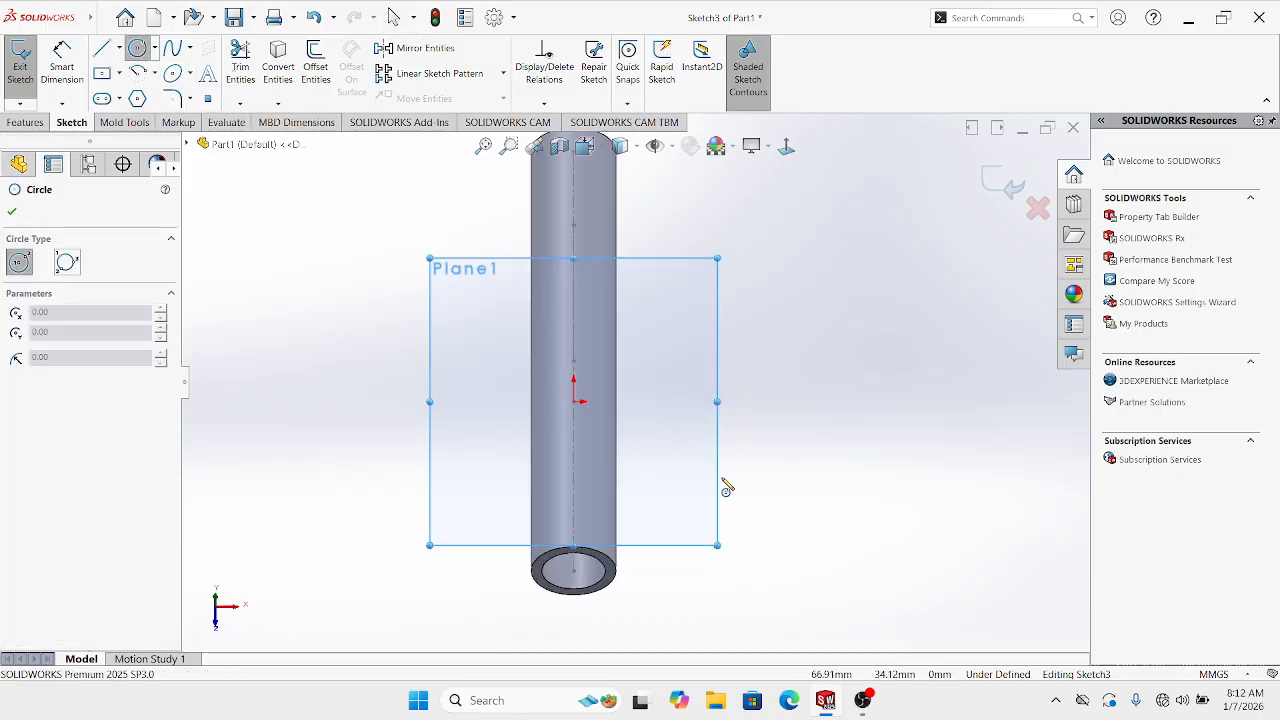
pyautogui.moveTo(618, 440); pyautogui.dragTo(700, 363, button='middle')
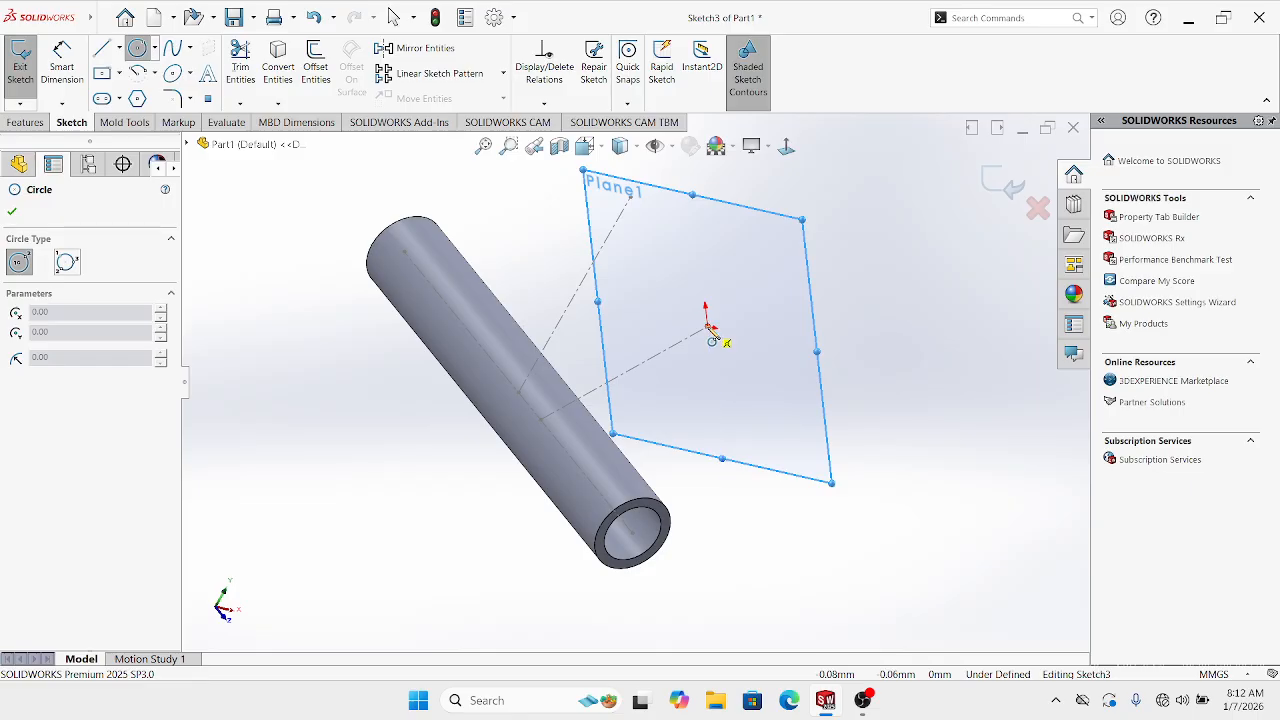
pyautogui.click(708, 328)
pyautogui.click(722, 301)
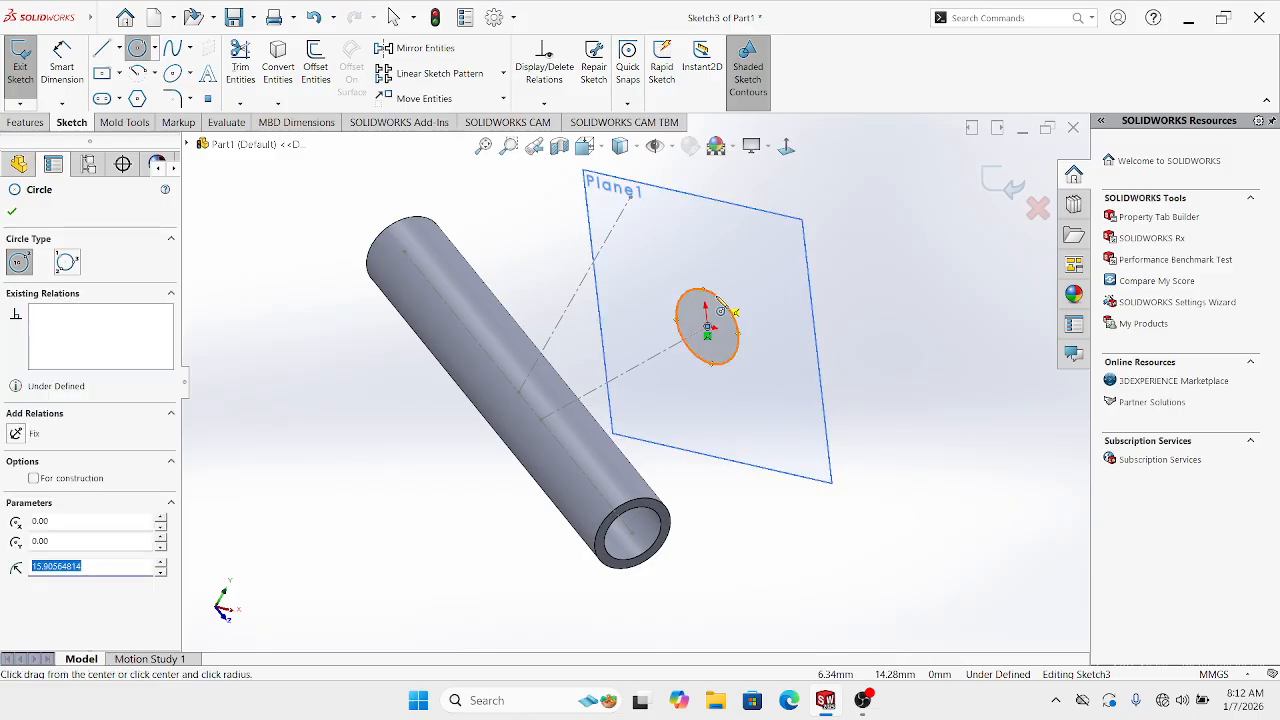
pyautogui.press('Escape')
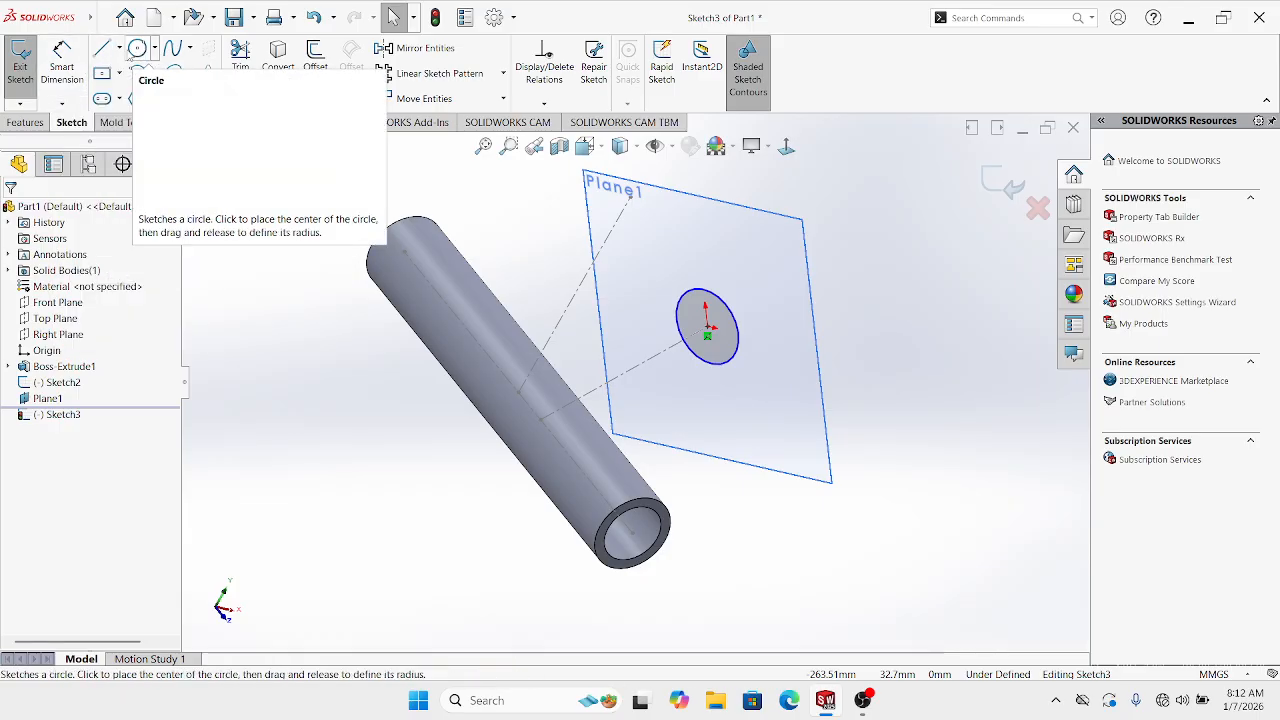
# Dimension the circle on the angled plane to a diameter of 33.4 mm
pyautogui.click(76, 64)
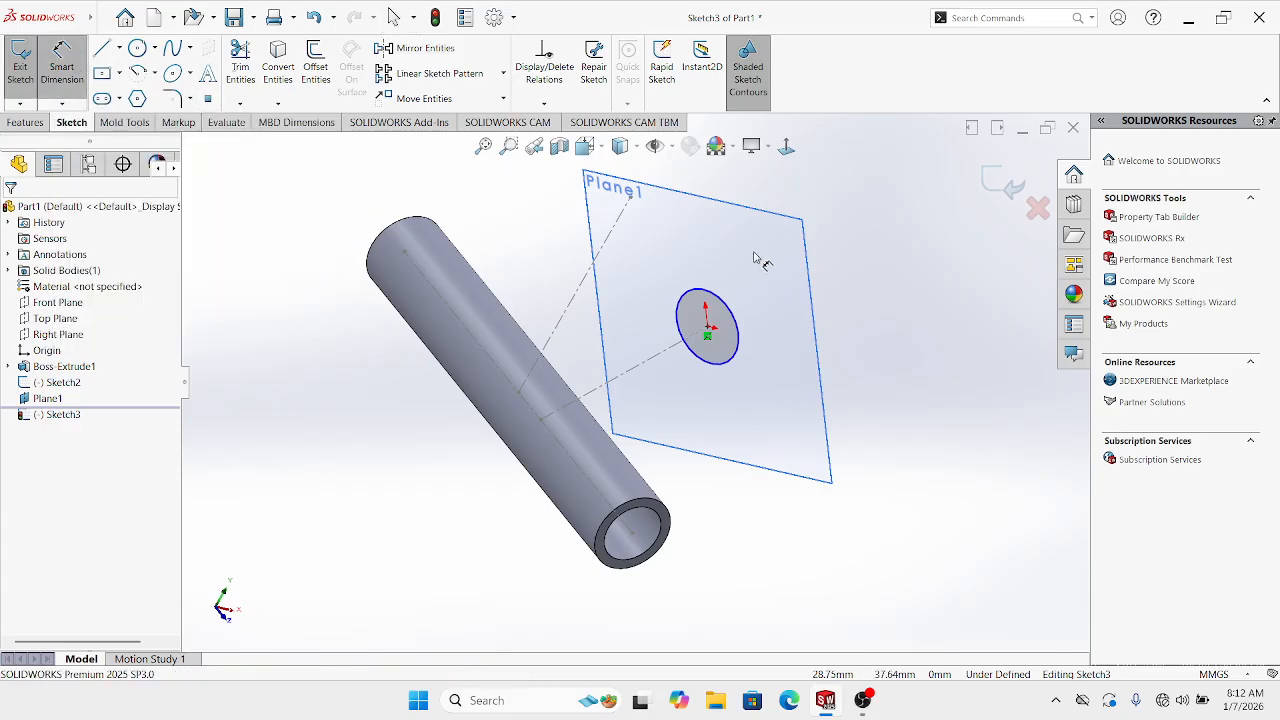
pyautogui.click(733, 303)
pyautogui.click(893, 262)
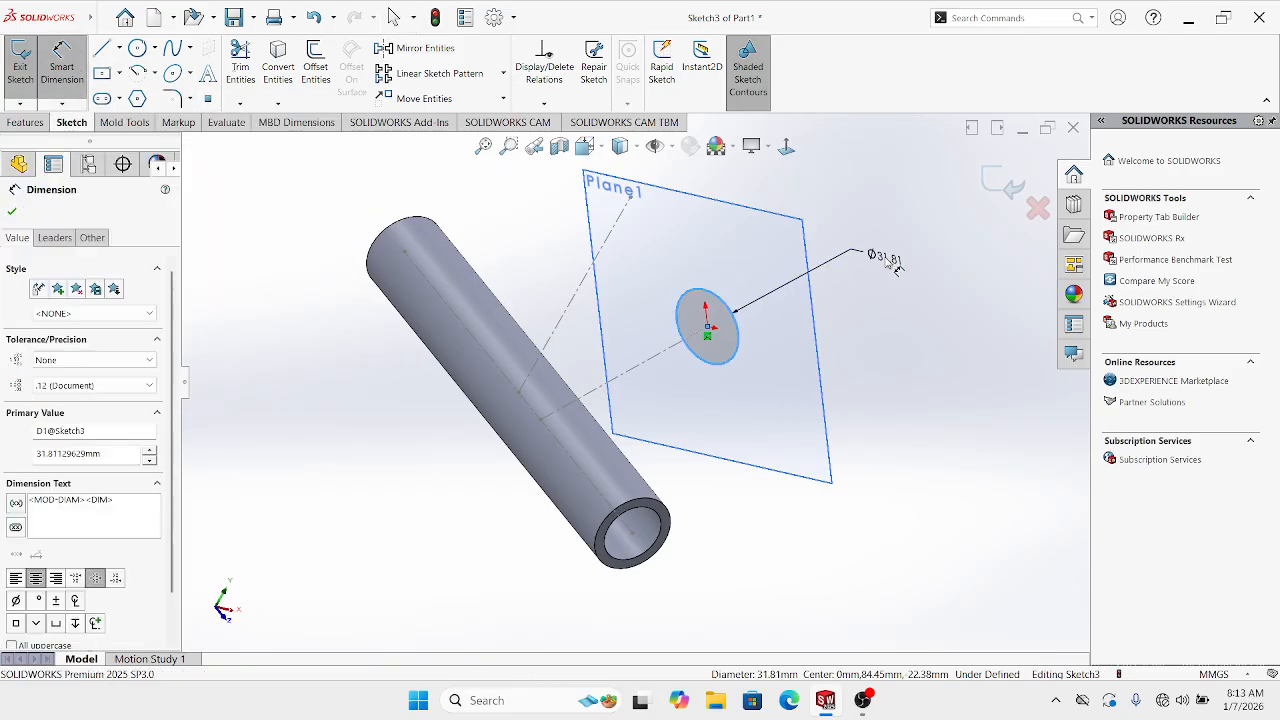
pyautogui.write('33.')
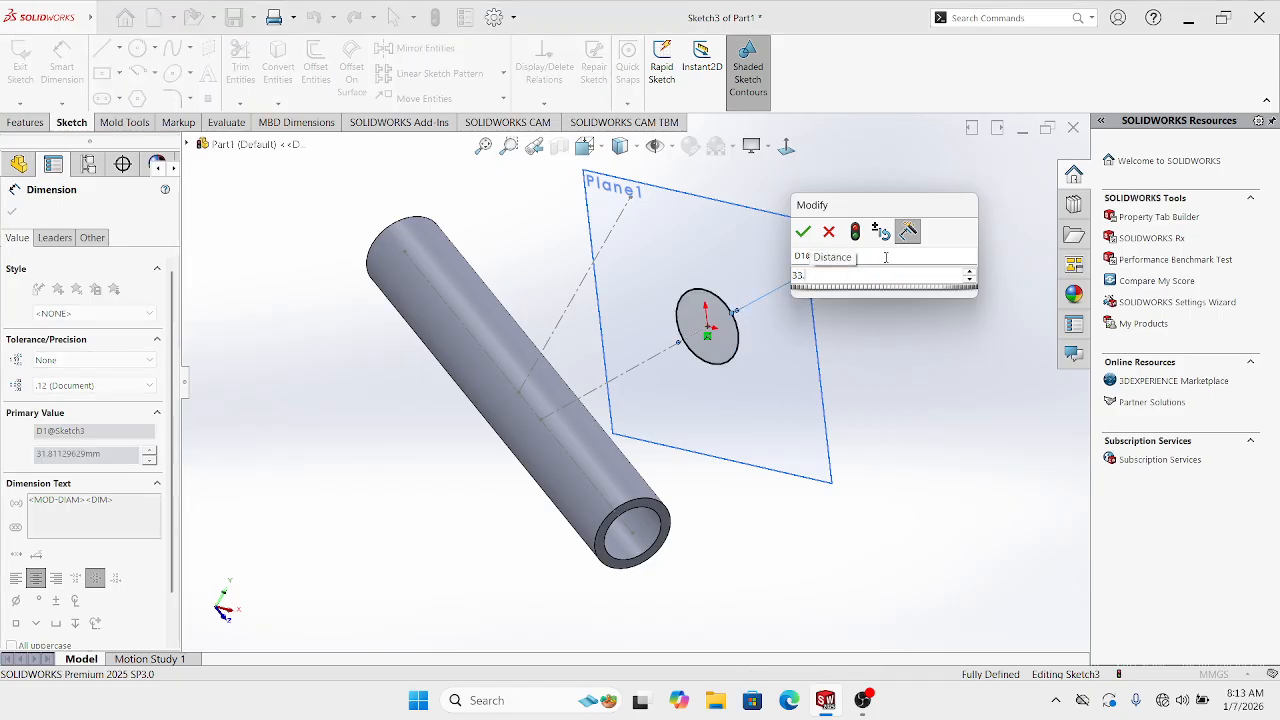
pyautogui.write('4')
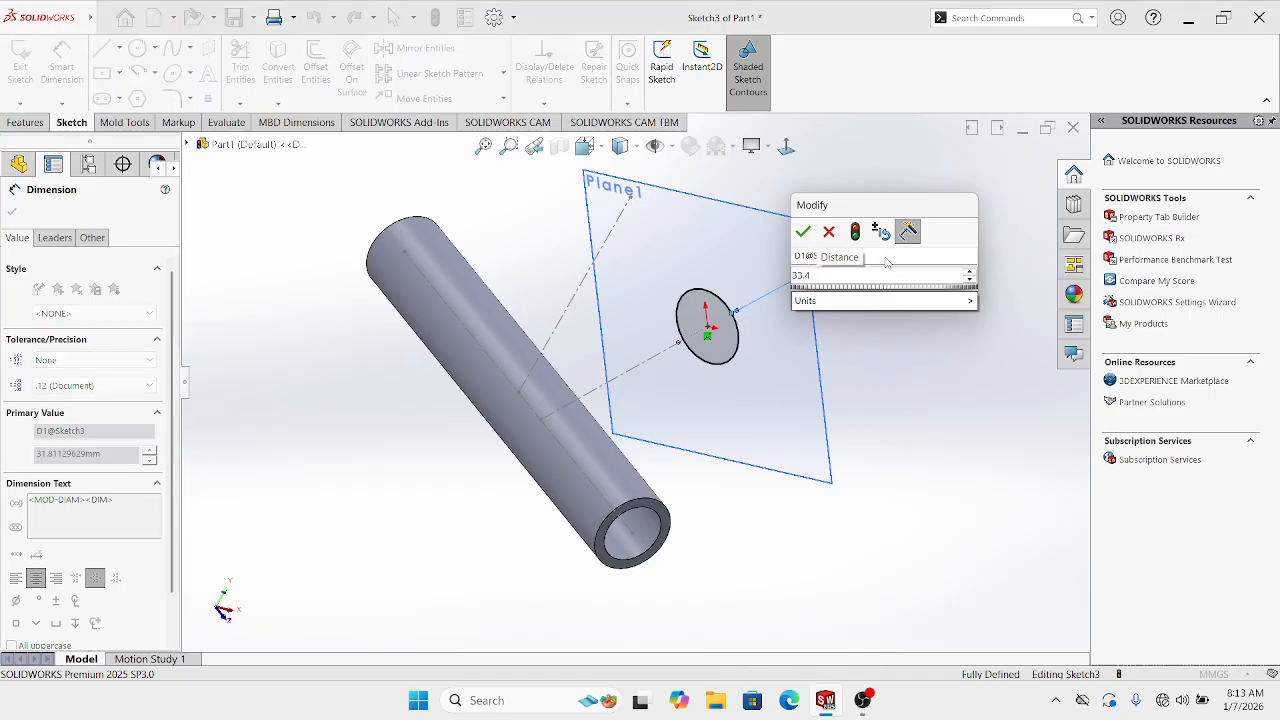
pyautogui.click(801, 236)
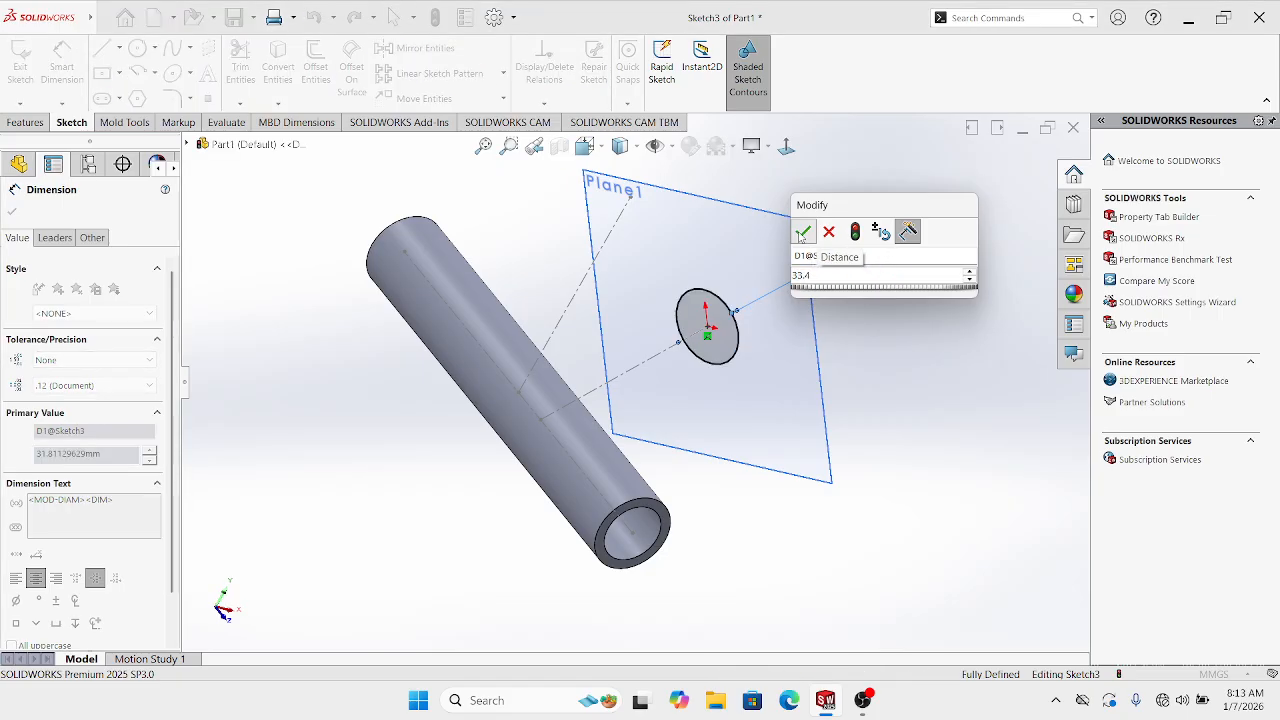
pyautogui.click(899, 393)
# Extrude the 33.4 mm circle as a merged boss Up To Surface, ending at the horizontal tube's outer face
pyautogui.scroll(1, 684, 350)
pyautogui.moveTo(684, 350); pyautogui.dragTo(545, 262, button='middle')
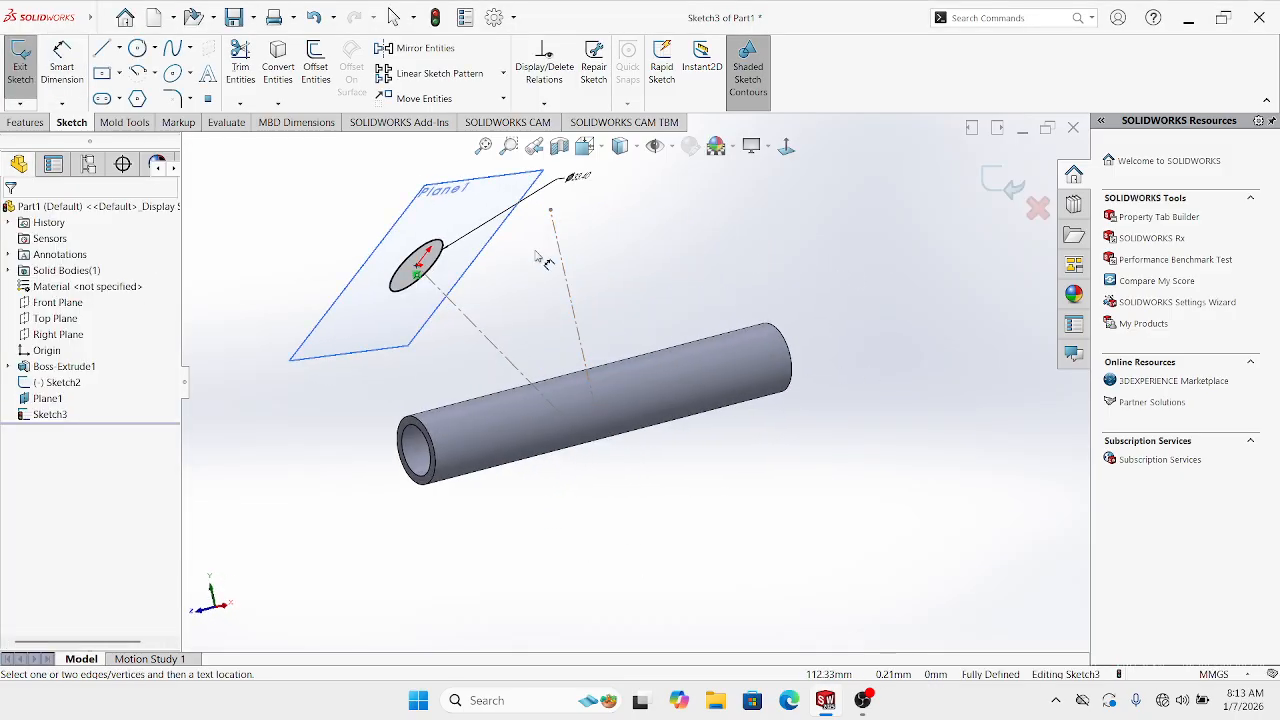
pyautogui.click(37, 122)
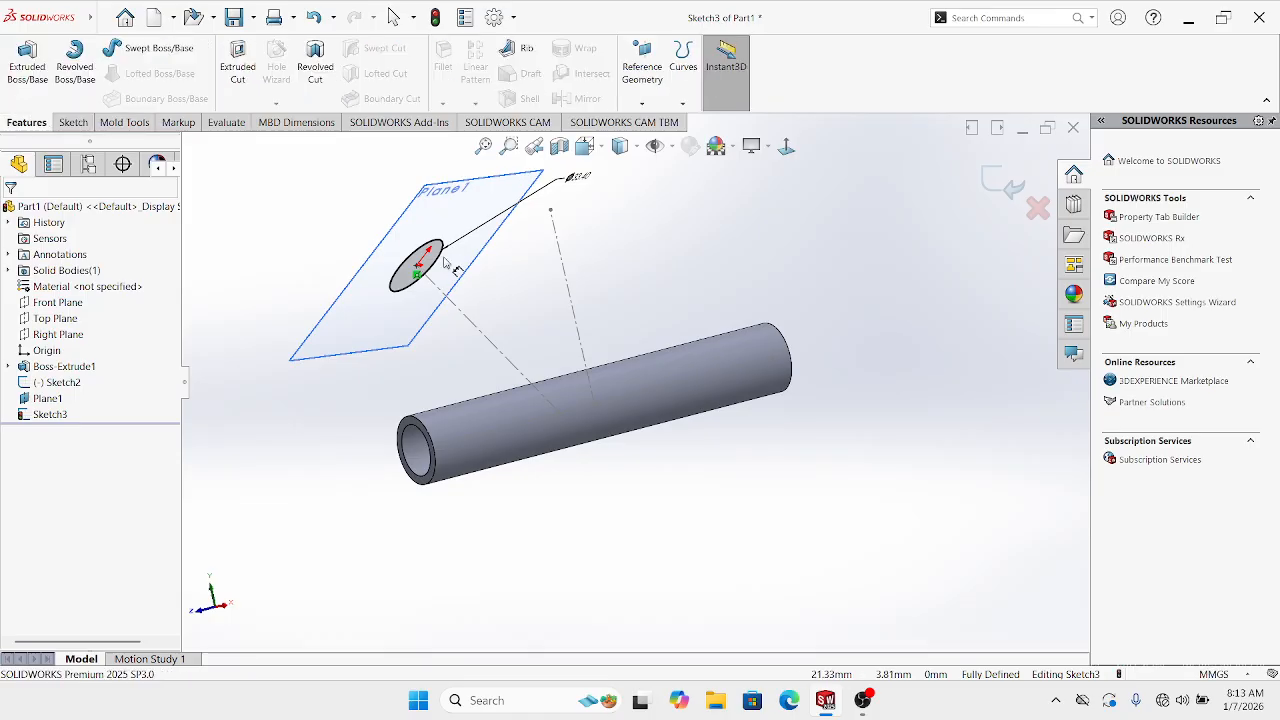
pyautogui.moveTo(310, 205); pyautogui.dragTo(286, 177, button='middle')
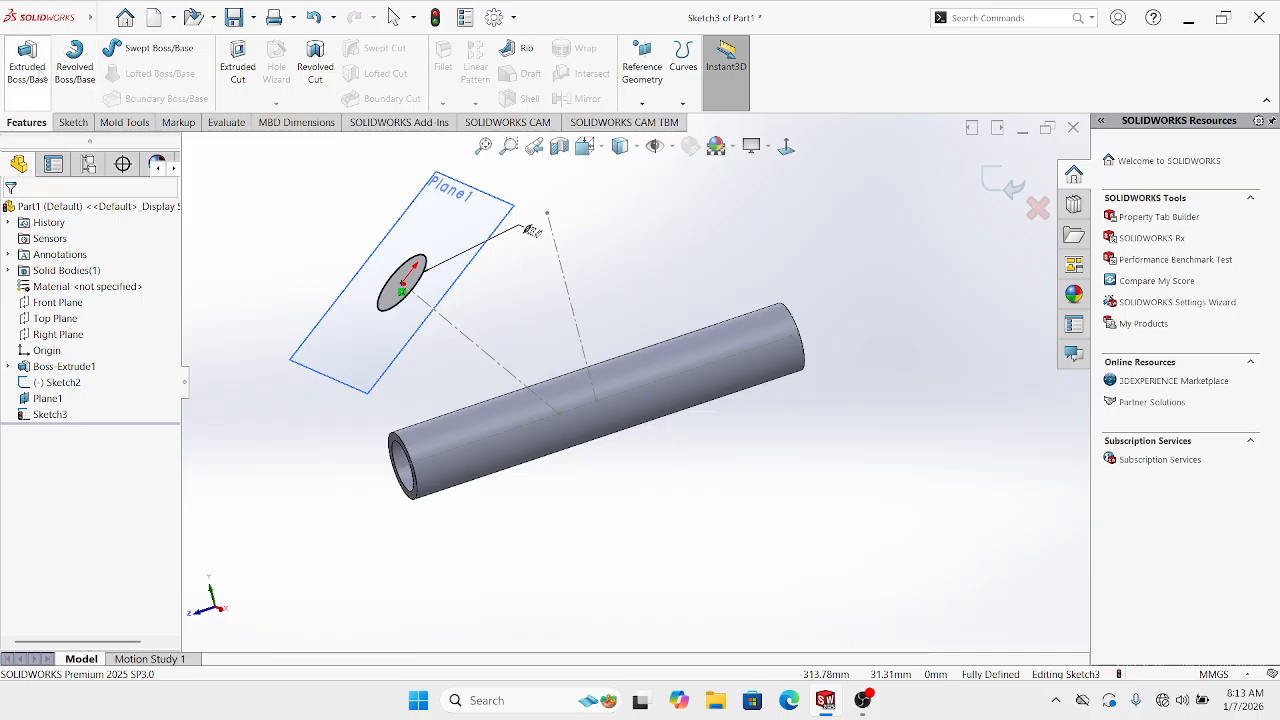
pyautogui.click(40, 67)
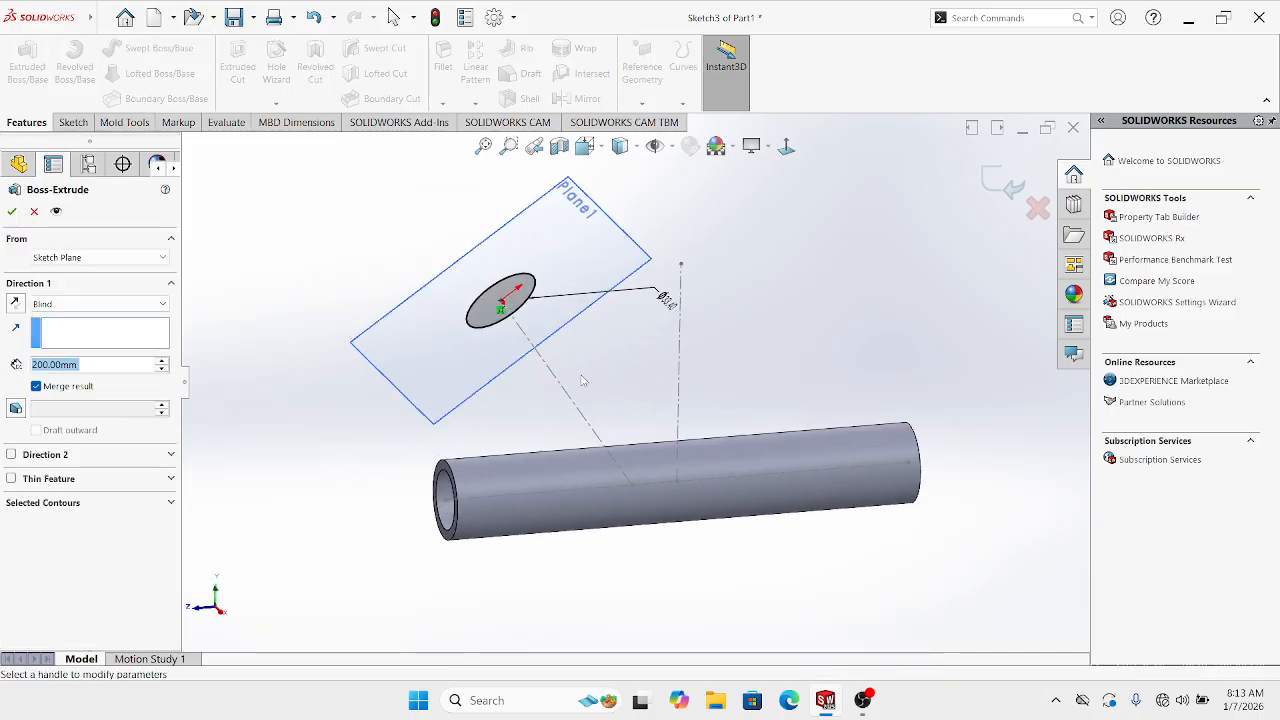
pyautogui.scroll(2, 634, 410)
pyautogui.click(58, 304)
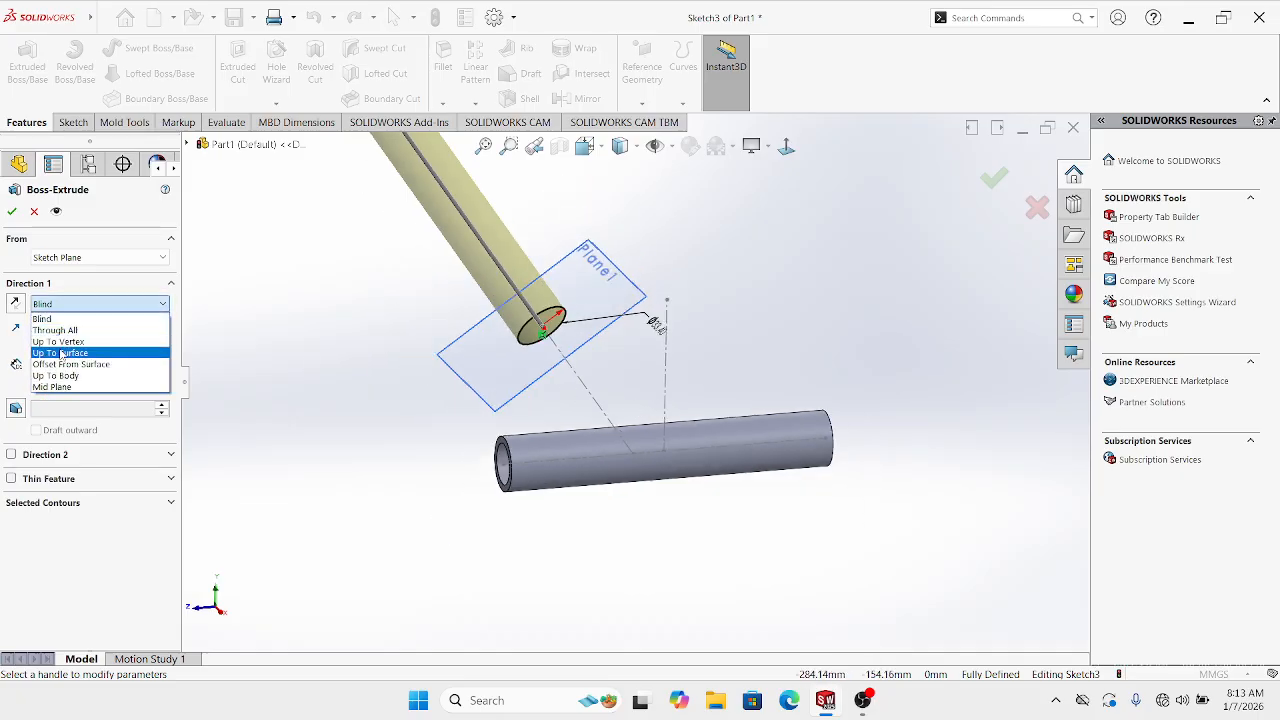
pyautogui.click(60, 357)
pyautogui.moveTo(600, 491)
pyautogui.mouseDown(button='middle')
pyautogui.moveTo(620, 474)
pyautogui.moveTo(571, 480)
pyautogui.moveTo(593, 414)
pyautogui.moveTo(583, 371)
pyautogui.moveTo(617, 511)
pyautogui.moveTo(632, 459)
pyautogui.moveTo(665, 456)
pyautogui.moveTo(628, 424)
pyautogui.mouseUp(button='middle')
pyautogui.click(632, 452)
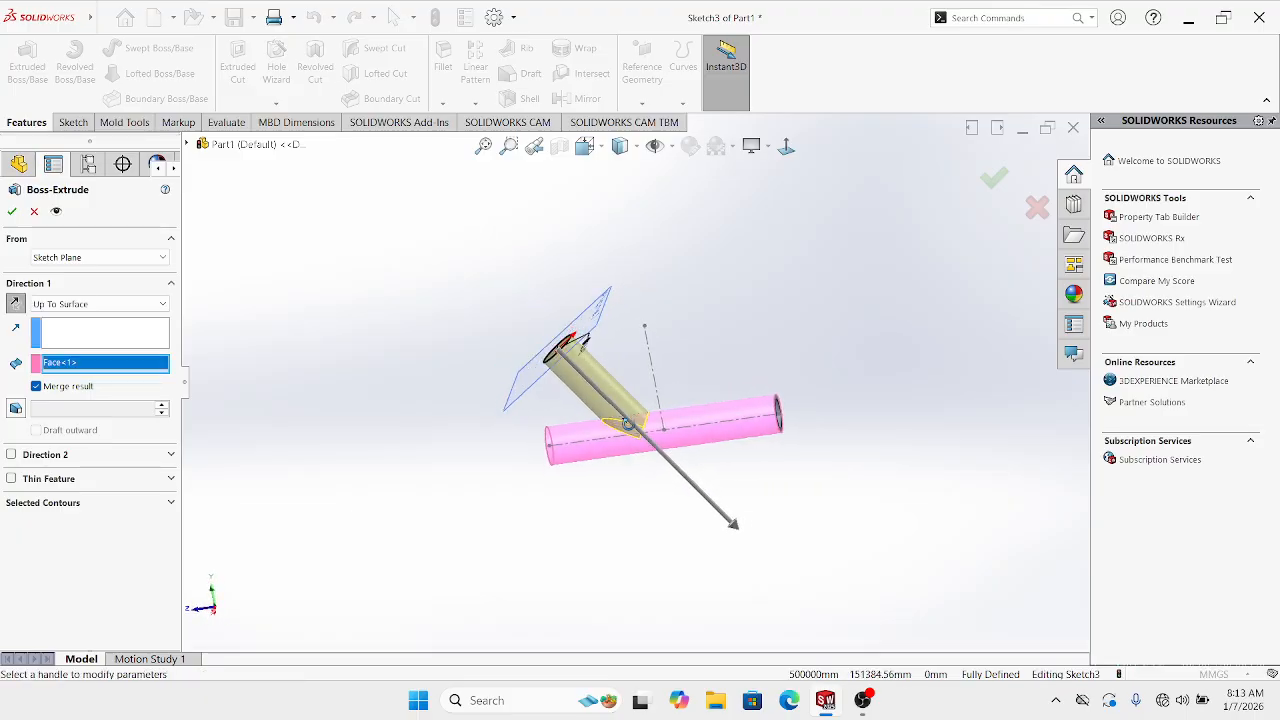
pyautogui.click(12, 212)
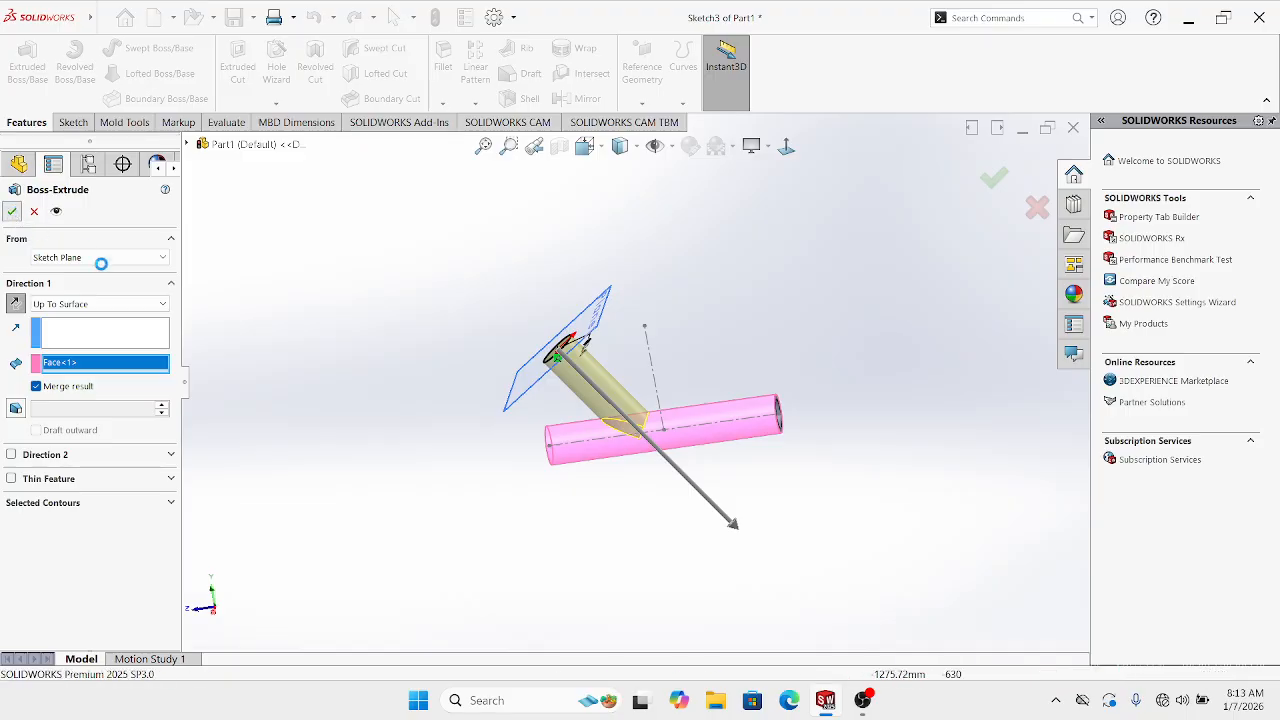
pyautogui.moveTo(594, 332); pyautogui.dragTo(640, 380, button='middle')
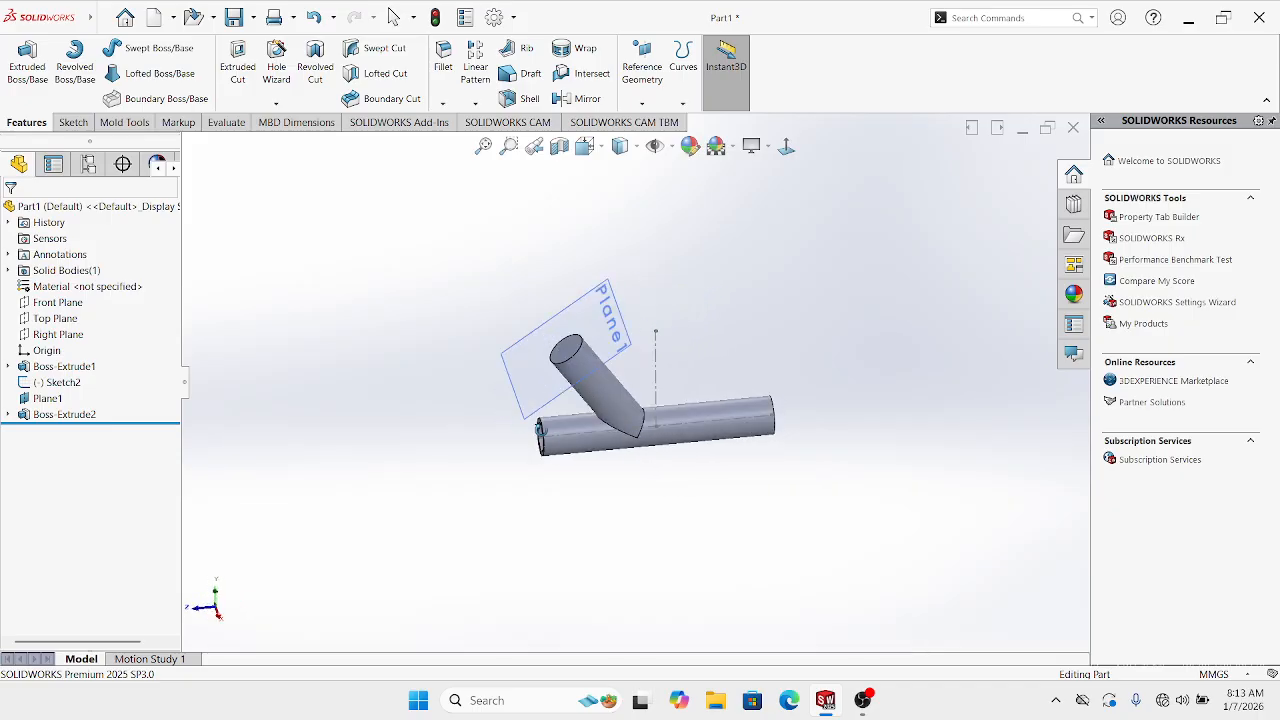
pyautogui.click(787, 147)
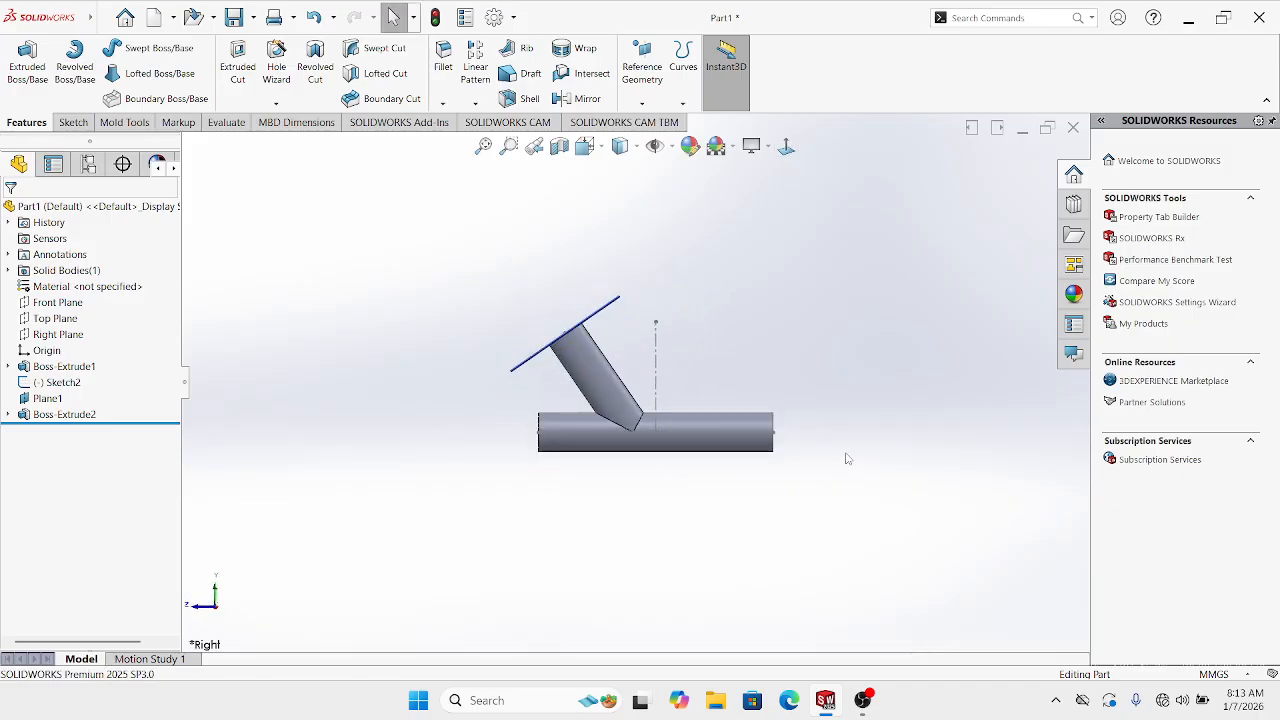
# Start a sketch on the angled branch's upper end face and draw a circle about 24 mm in diameter at the face's center
pyautogui.moveTo(815, 445); pyautogui.dragTo(570, 368, button='middle')
pyautogui.scroll(-3, 570, 368)
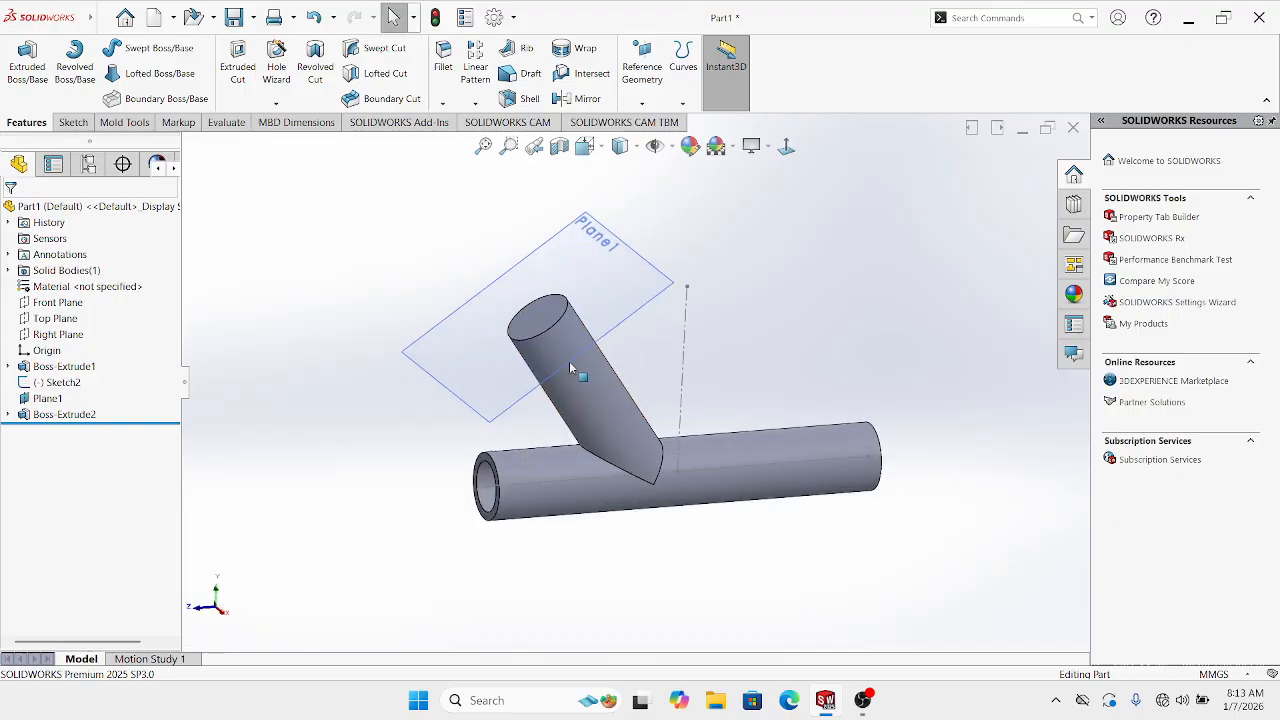
pyautogui.click(548, 316)
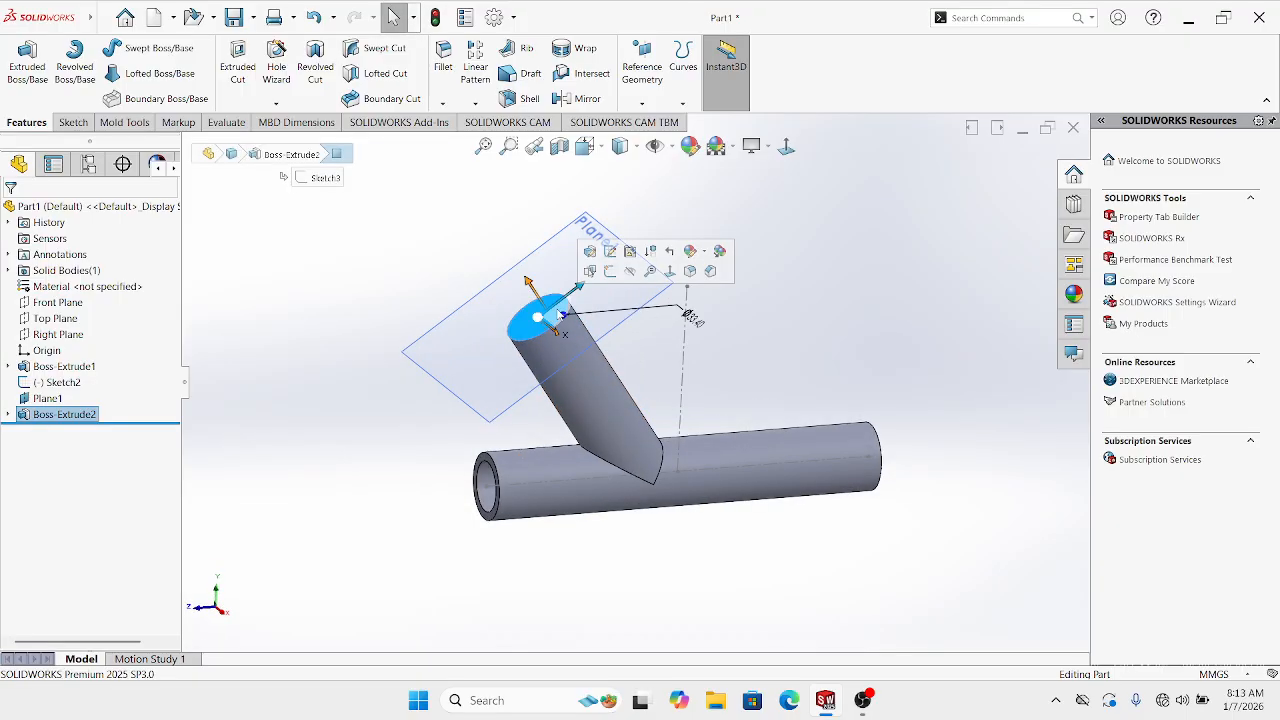
pyautogui.click(612, 286)
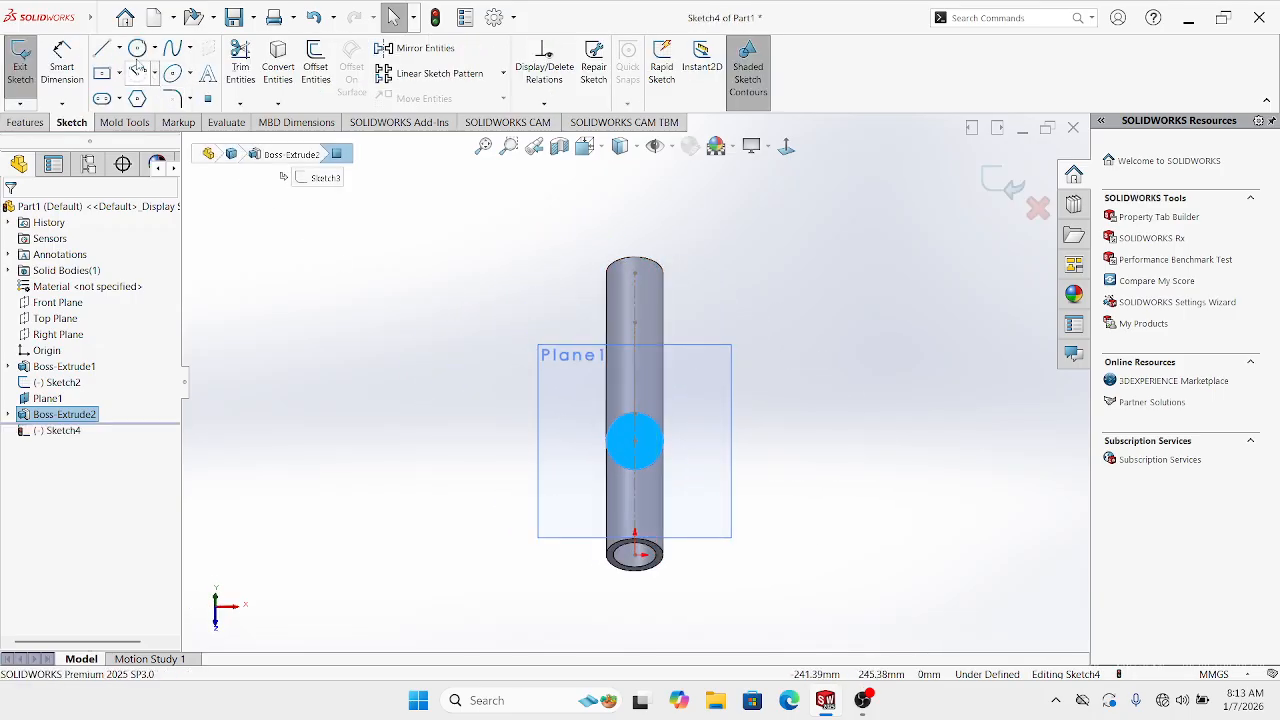
pyautogui.click(137, 48)
pyautogui.moveTo(814, 529); pyautogui.dragTo(718, 333, button='middle')
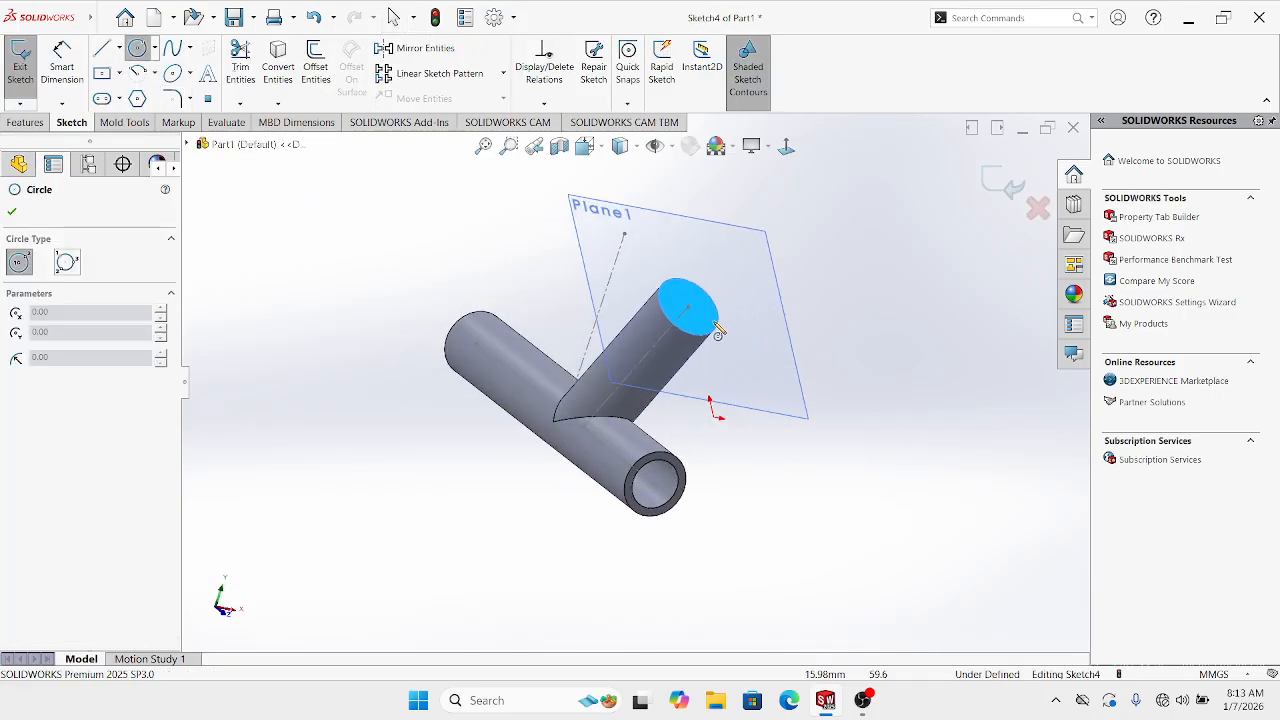
pyautogui.click(689, 305)
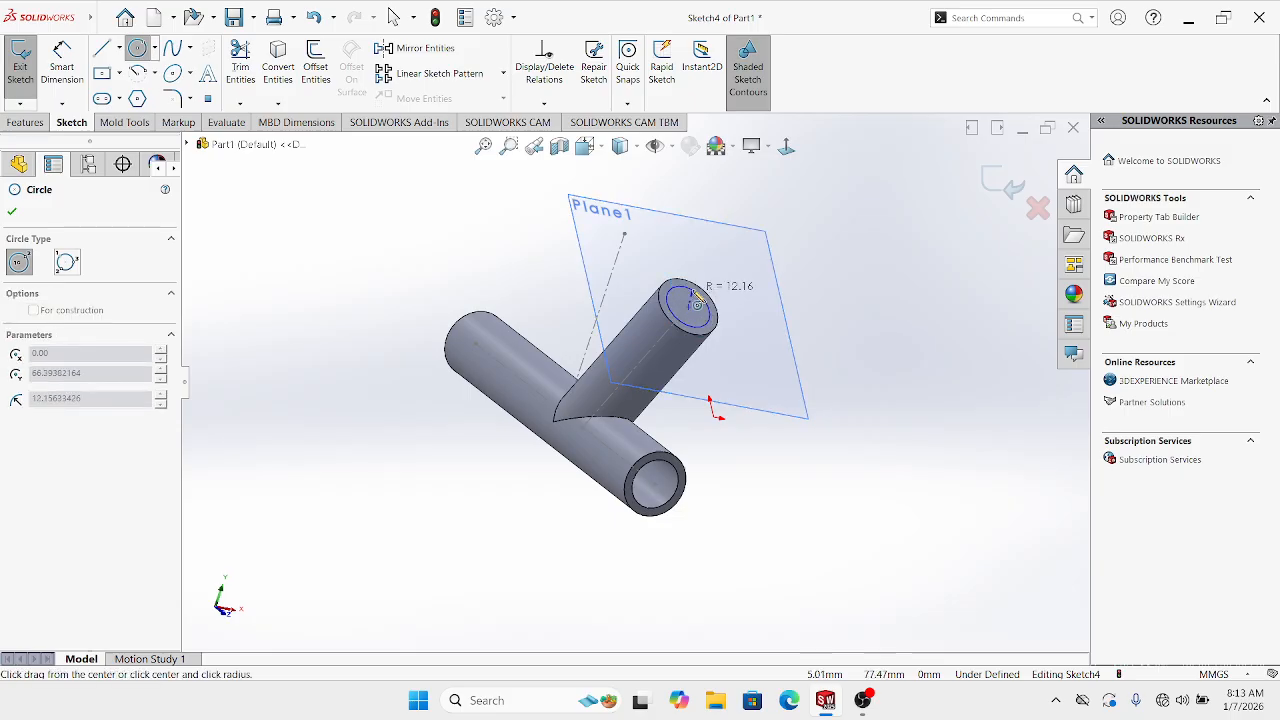
pyautogui.click(697, 294)
pyautogui.press('Escape')
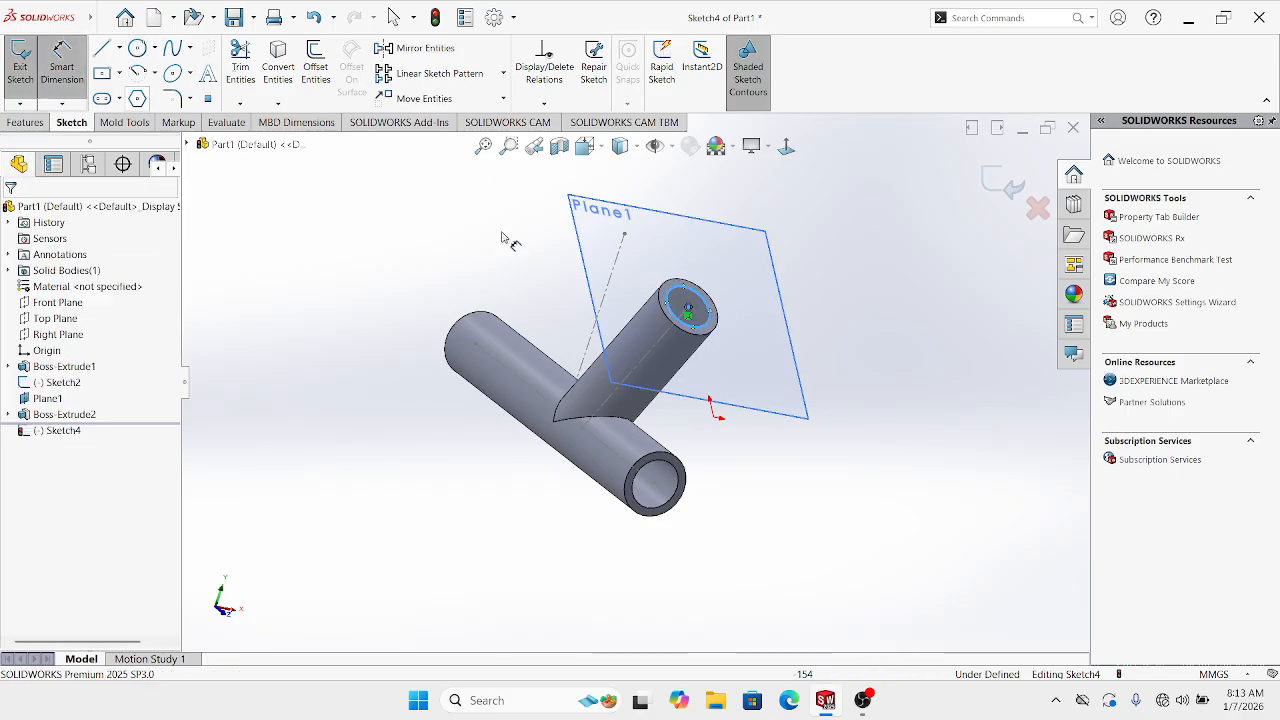
# Dimension the circle on the branch's end face to a diameter of 25 mm
pyautogui.scroll(-4, 716, 250)
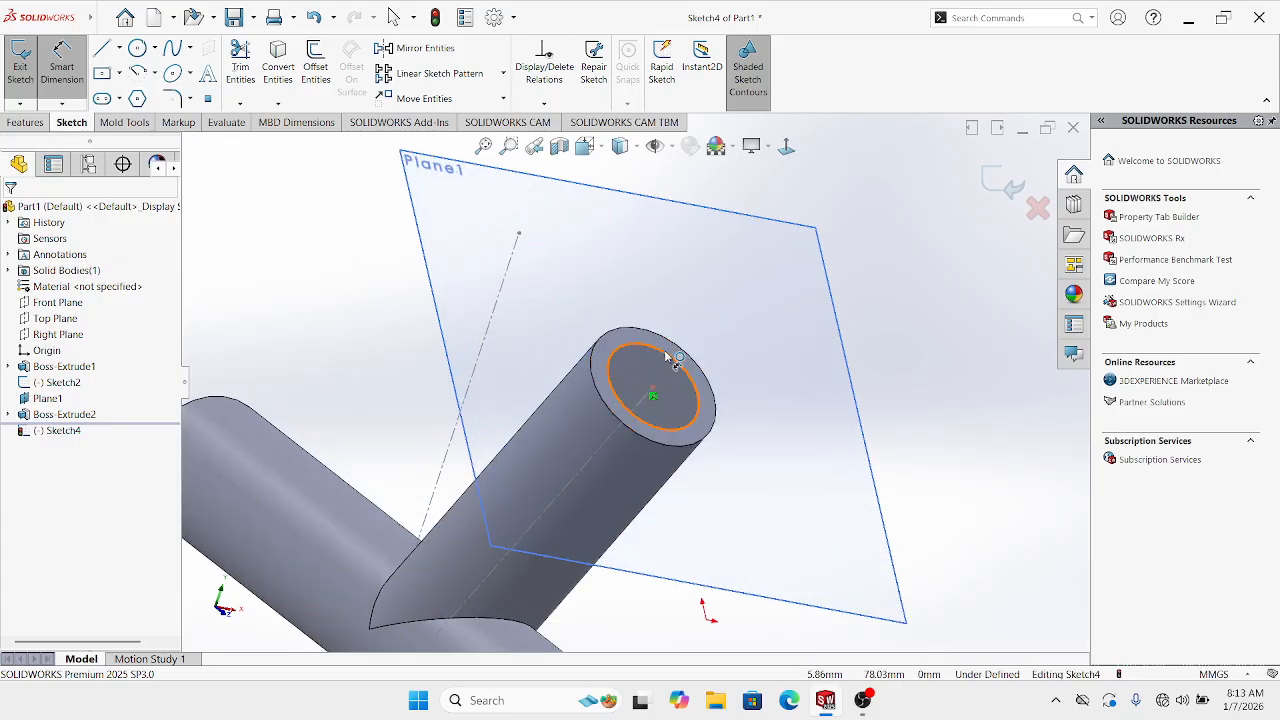
pyautogui.click(668, 357)
pyautogui.click(805, 271)
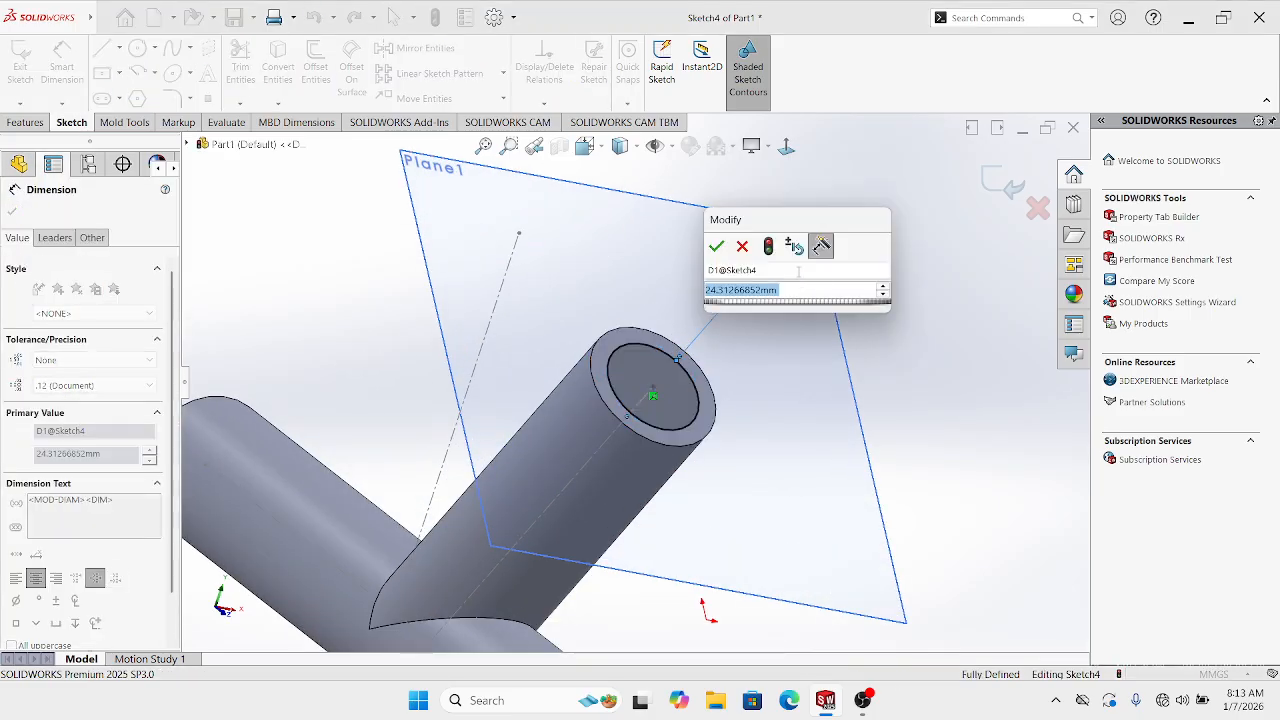
pyautogui.write('25')
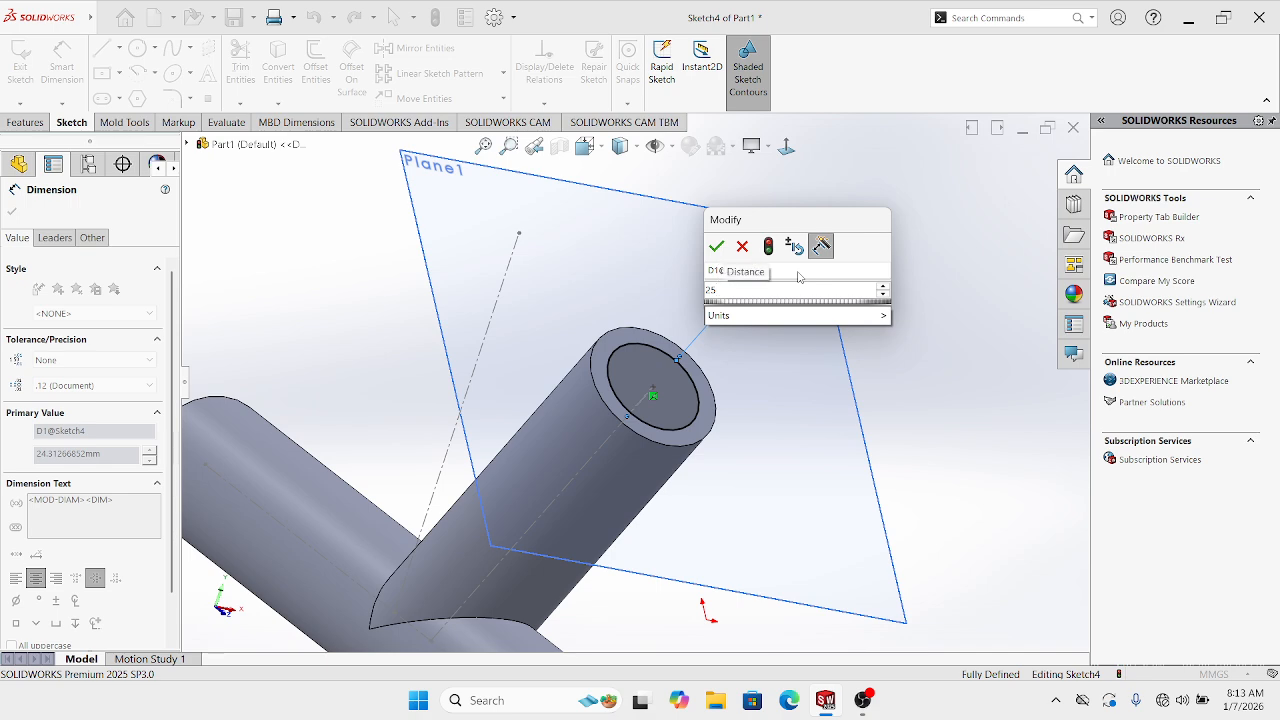
pyautogui.click(716, 246)
pyautogui.scroll(5, 690, 310)
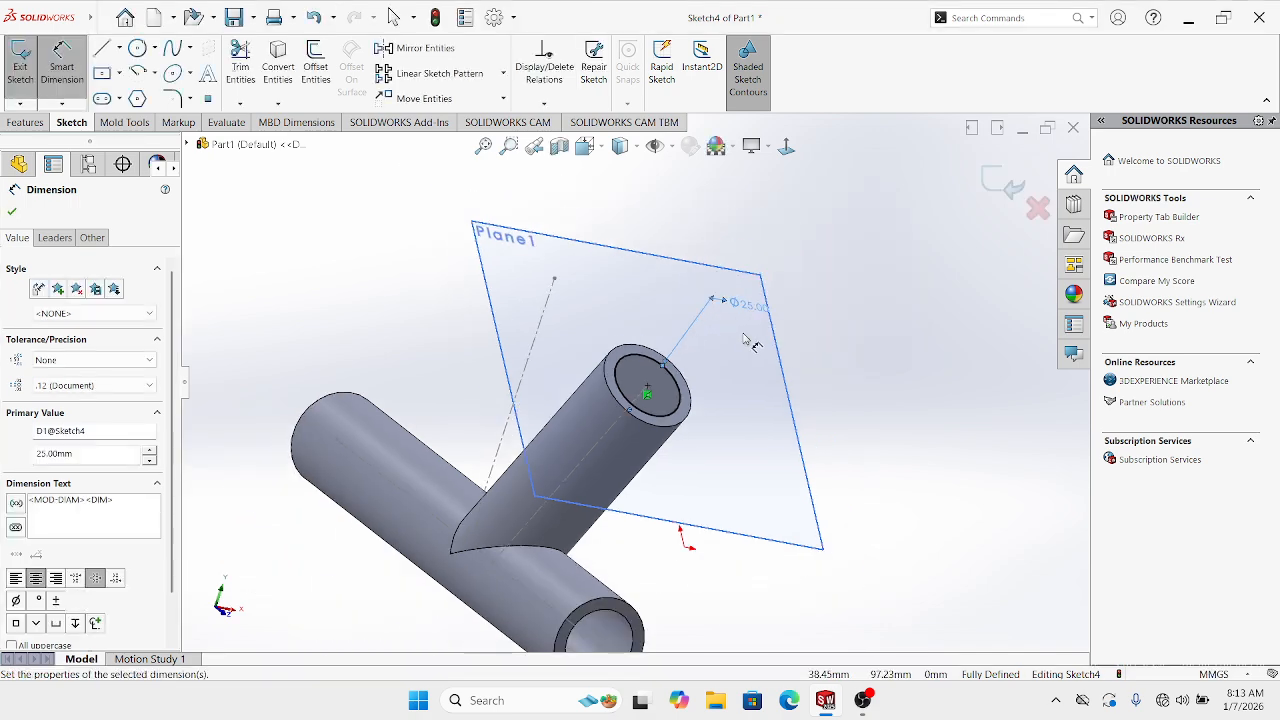
# Cut-extrude the 25 mm circle into the angled branch with a blind depth of 90 mm
pyautogui.moveTo(625, 331); pyautogui.dragTo(520, 338, button='middle')
pyautogui.click(24, 122)
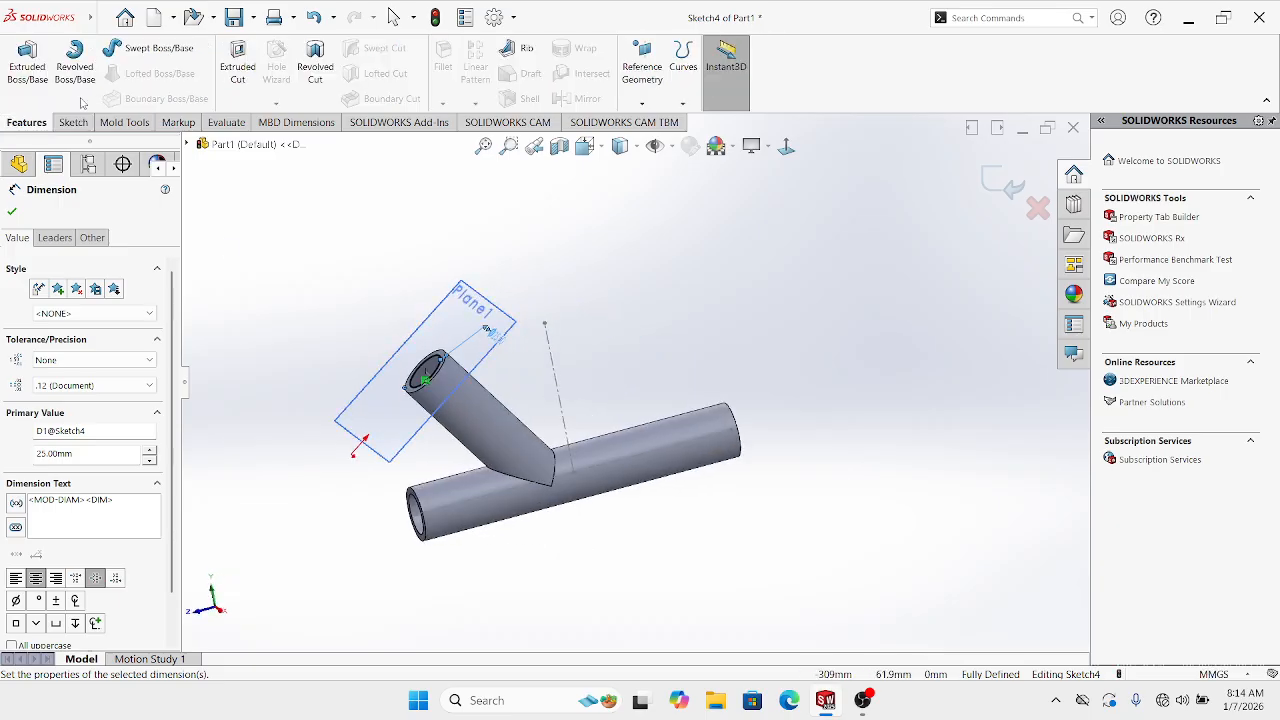
pyautogui.click(226, 70)
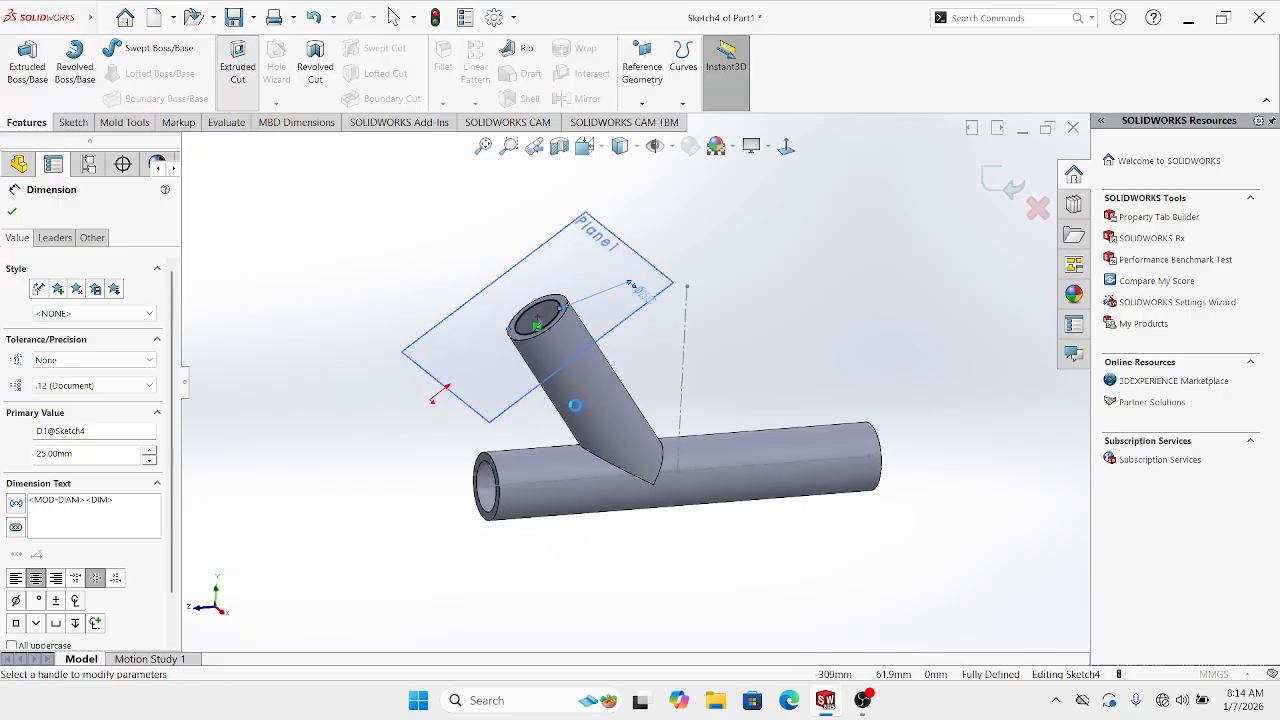
pyautogui.moveTo(580, 411); pyautogui.dragTo(578, 322, button='middle')
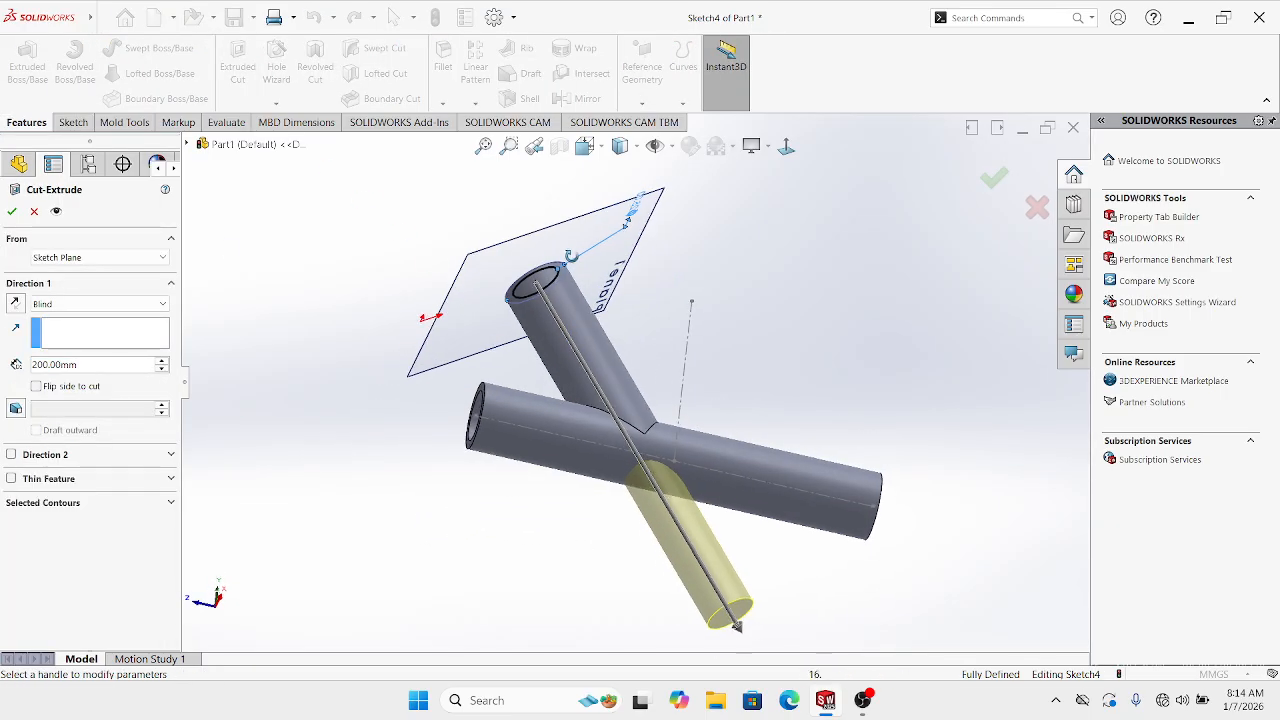
pyautogui.click(161, 368)
pyautogui.click(161, 368)
pyautogui.click(161, 368)
pyautogui.click(161, 368)
pyautogui.click(161, 368)
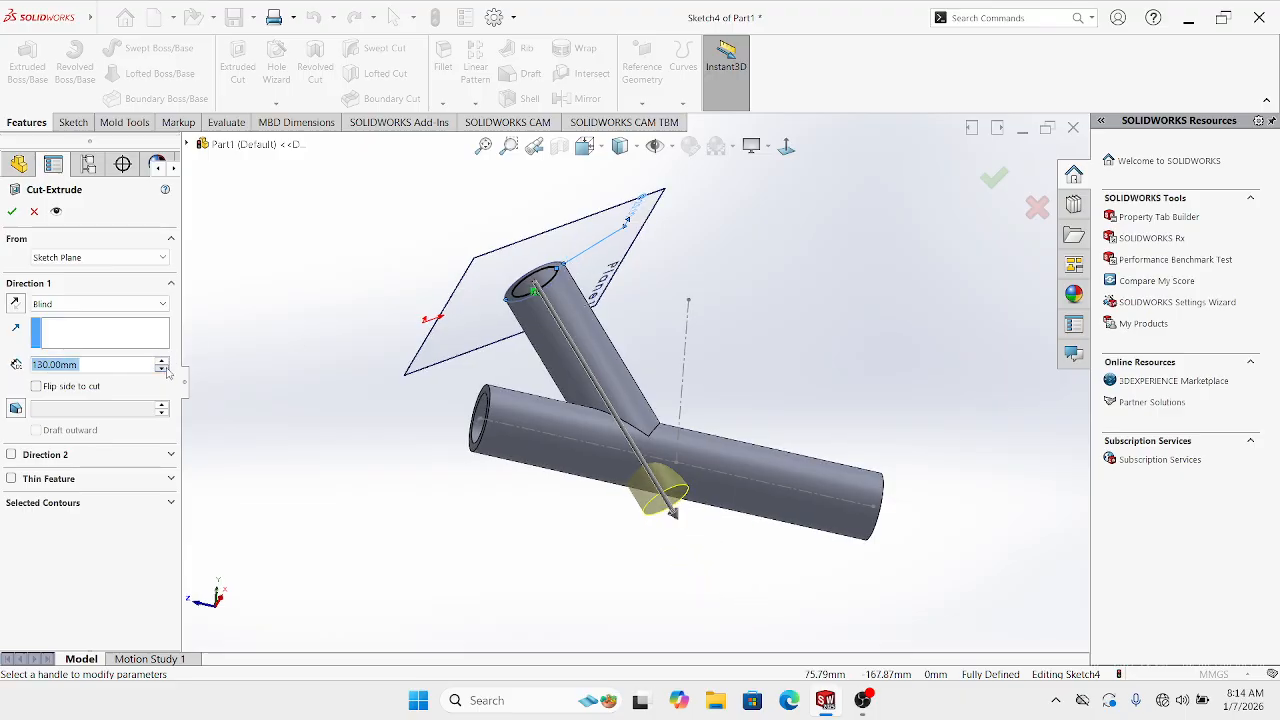
pyautogui.moveTo(463, 384); pyautogui.dragTo(562, 422, button='middle')
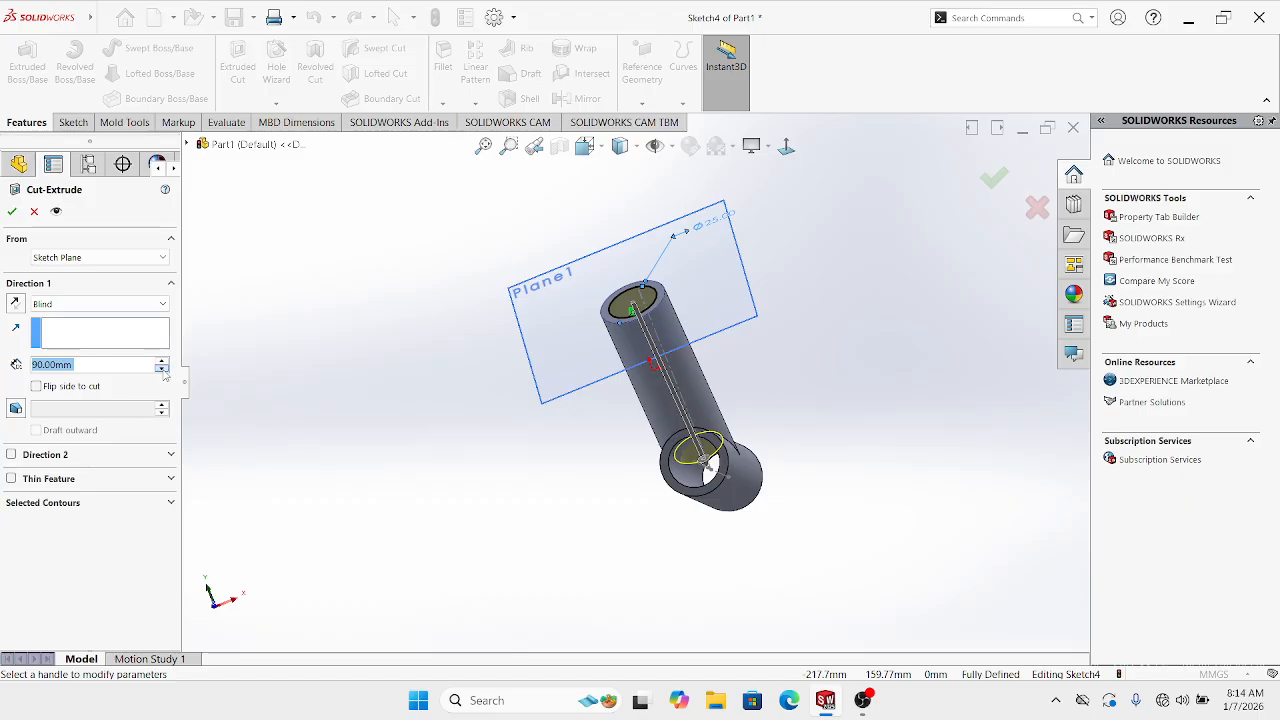
pyautogui.click(12, 211)
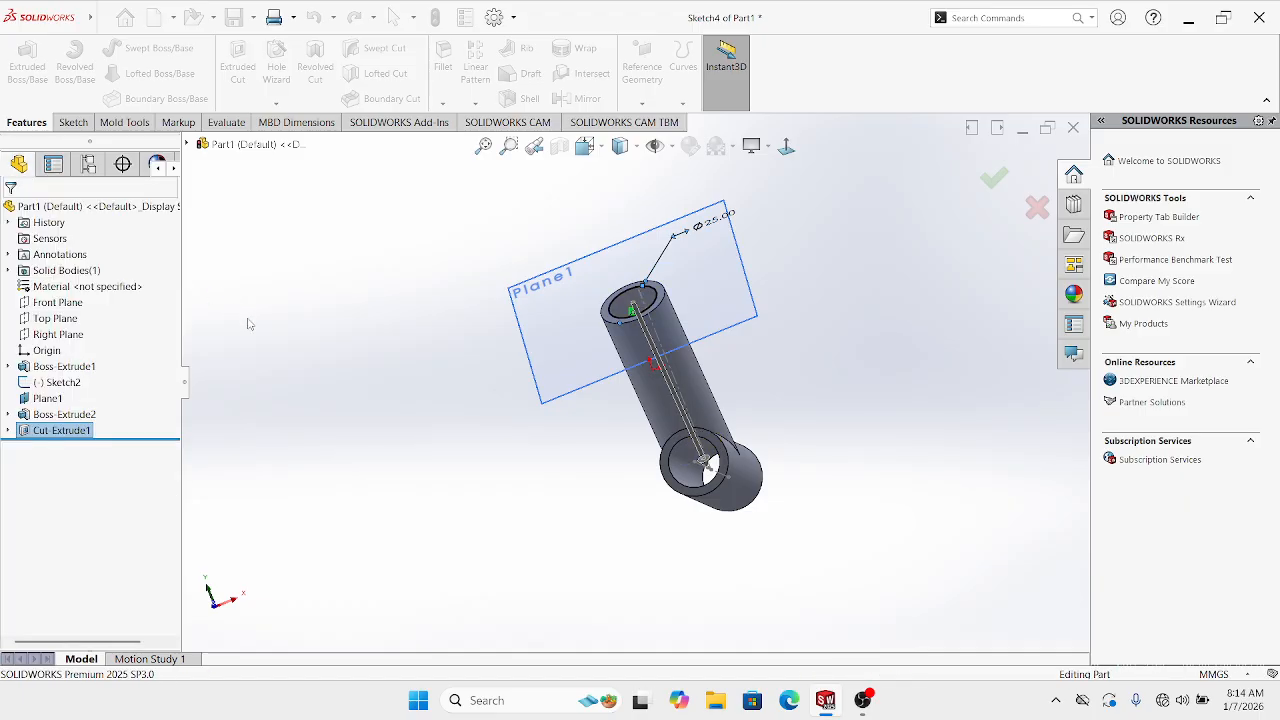
# Hide the angled reference plane at the end of the branch
pyautogui.moveTo(390, 330); pyautogui.dragTo(480, 372, button='middle')
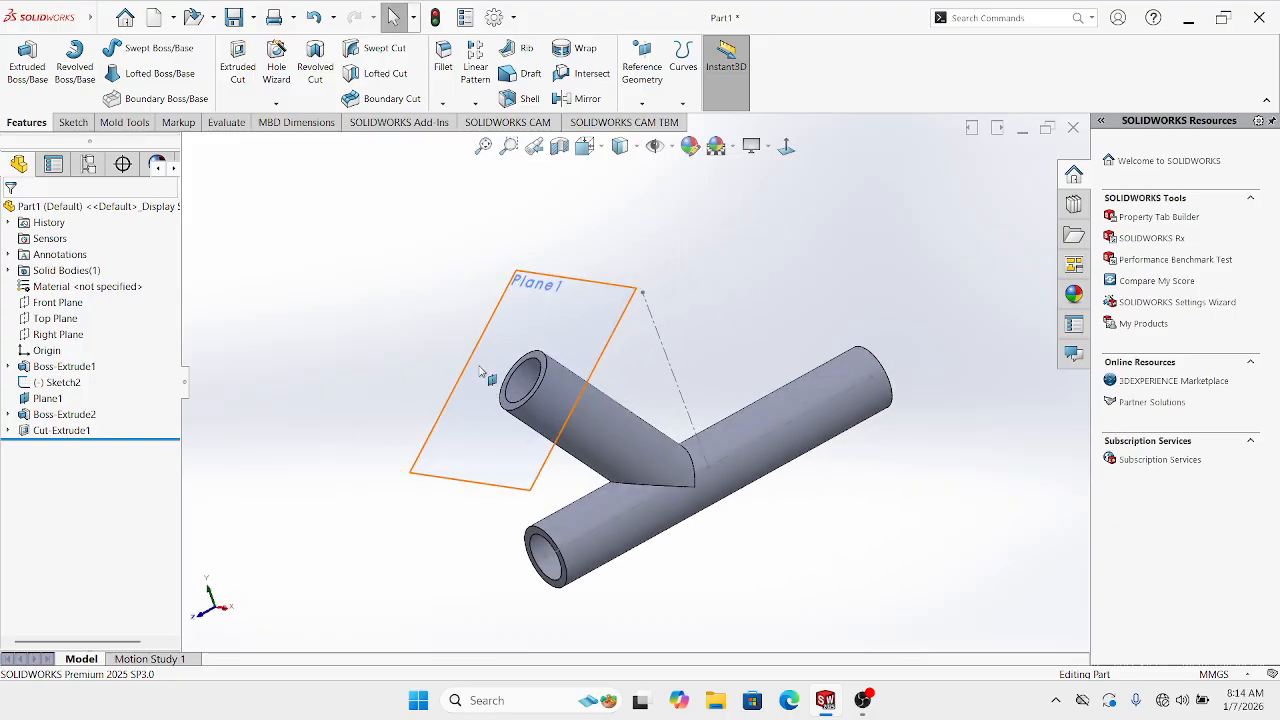
pyautogui.rightClick(530, 323)
pyautogui.click(584, 304)
pyautogui.scroll(2, 620, 378)
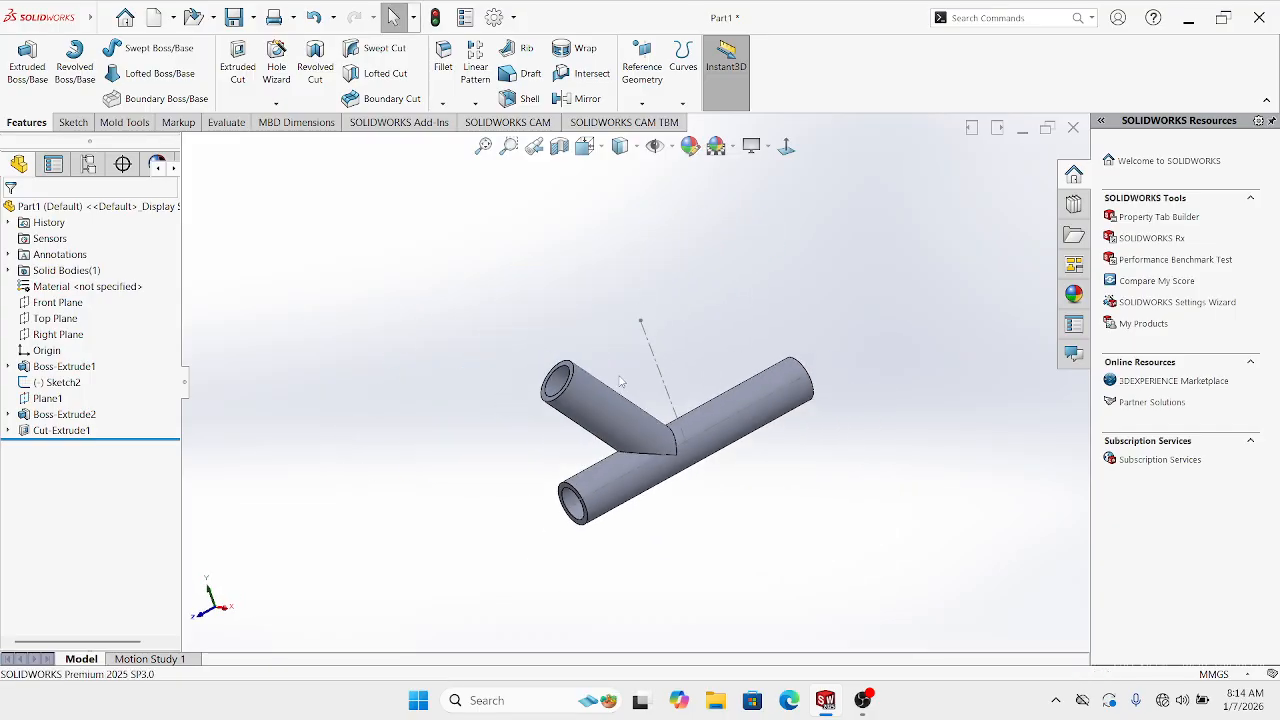
# Apply a planar section view through the tube and branch using the Right Plane
pyautogui.moveTo(622, 380); pyautogui.dragTo(580, 400, button='middle')
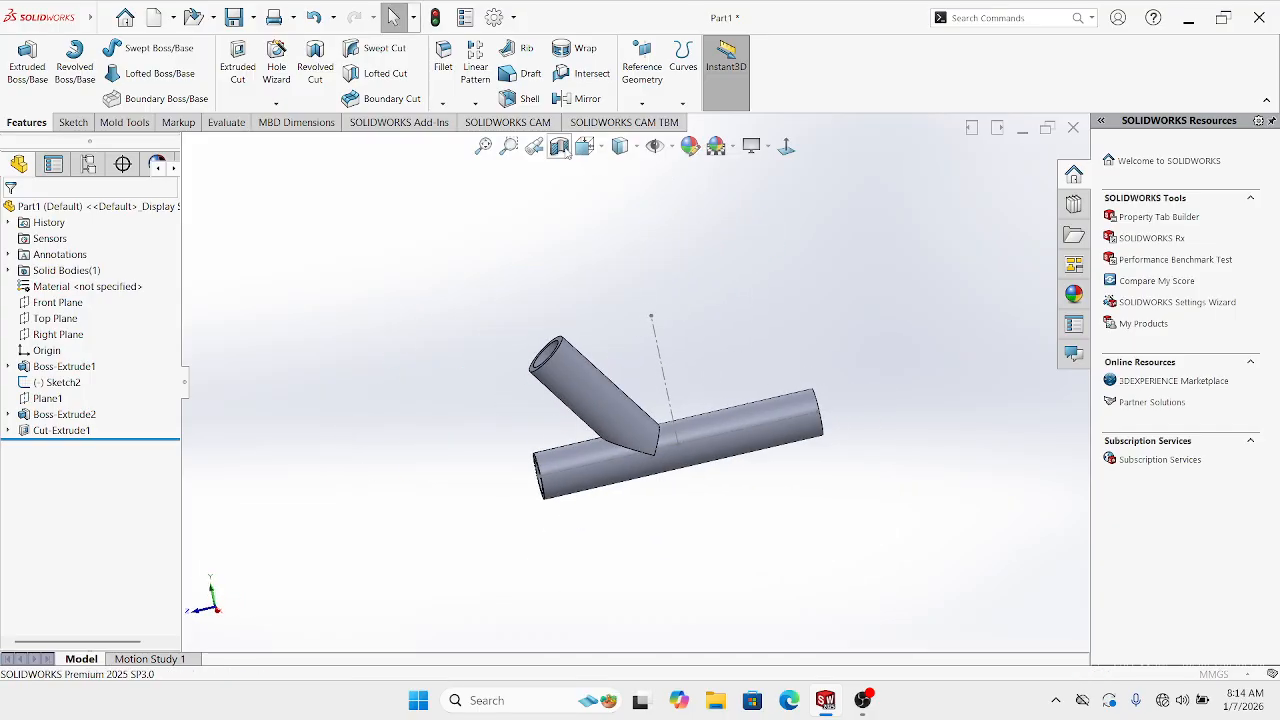
pyautogui.click(559, 146)
pyautogui.click(60, 497)
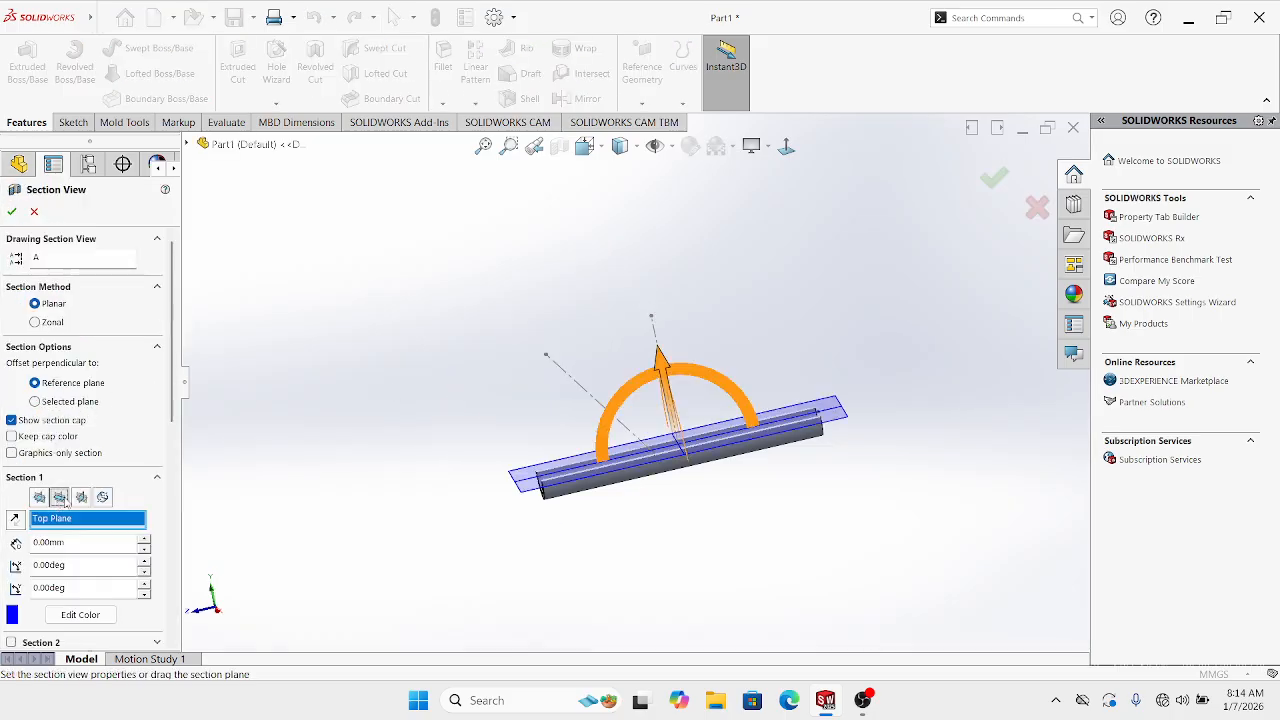
pyautogui.click(81, 497)
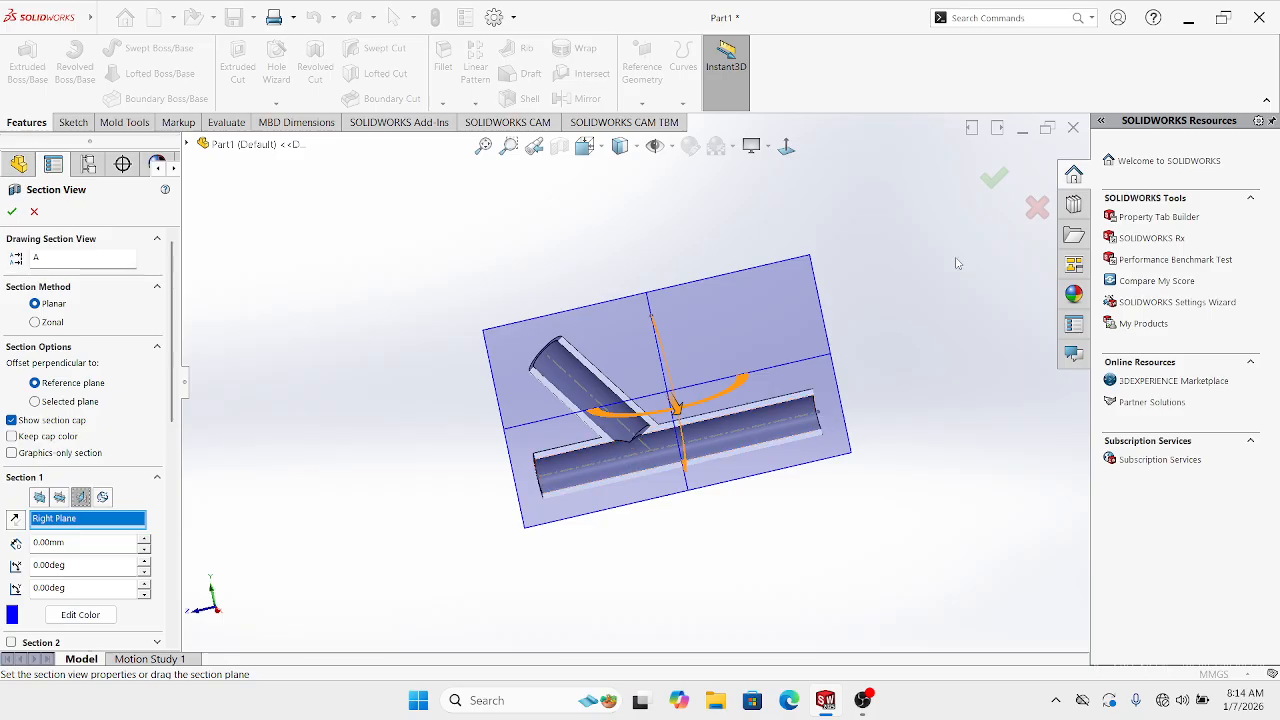
pyautogui.click(994, 177)
# Edit the branch's bore cut and set its blind depth to 94 mm
pyautogui.scroll(-3, 716, 345)
pyautogui.moveTo(690, 350); pyautogui.dragTo(630, 338, button='middle')
pyautogui.scroll(-4, 604, 334)
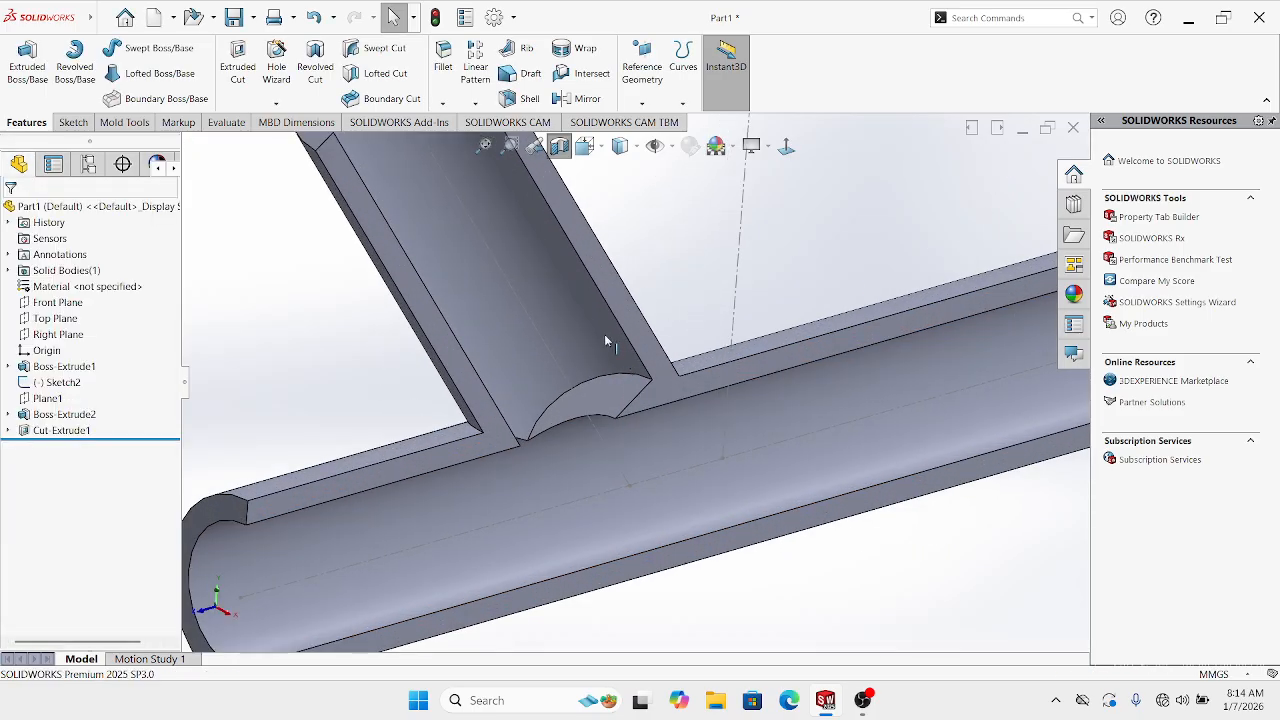
pyautogui.rightClick(605, 340)
pyautogui.click(620, 295)
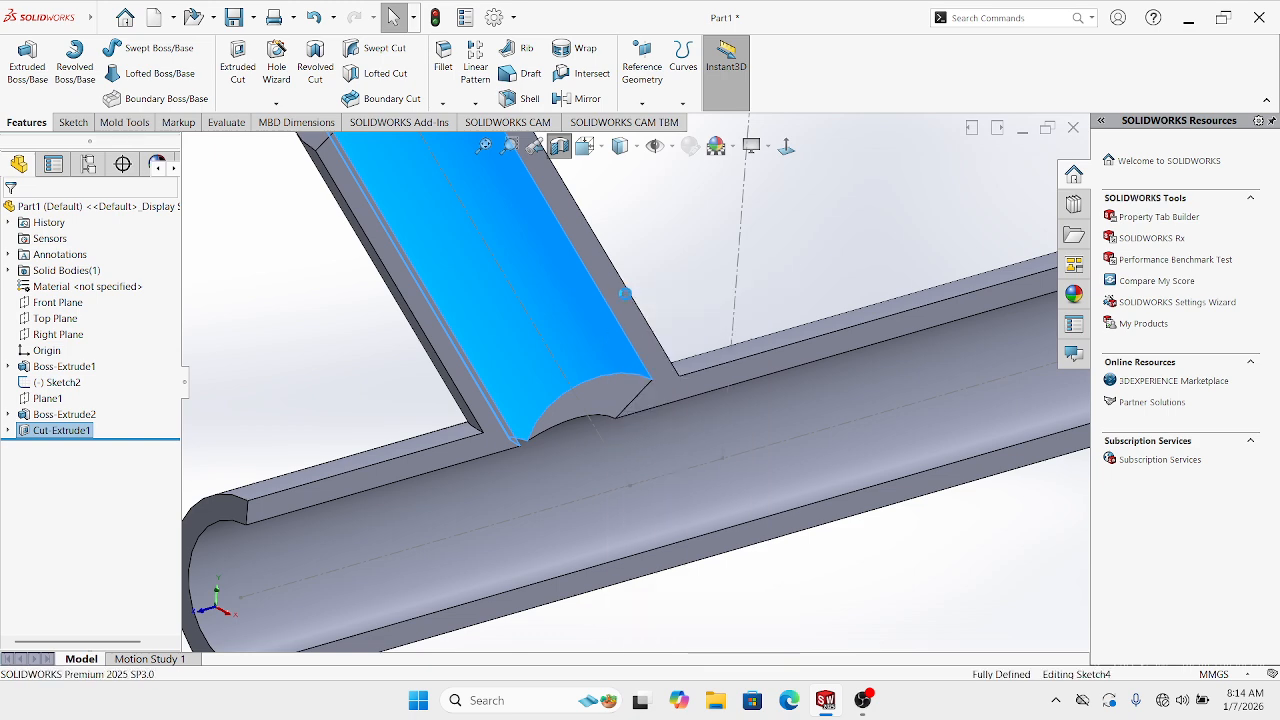
pyautogui.moveTo(624, 303); pyautogui.dragTo(568, 252, button='middle')
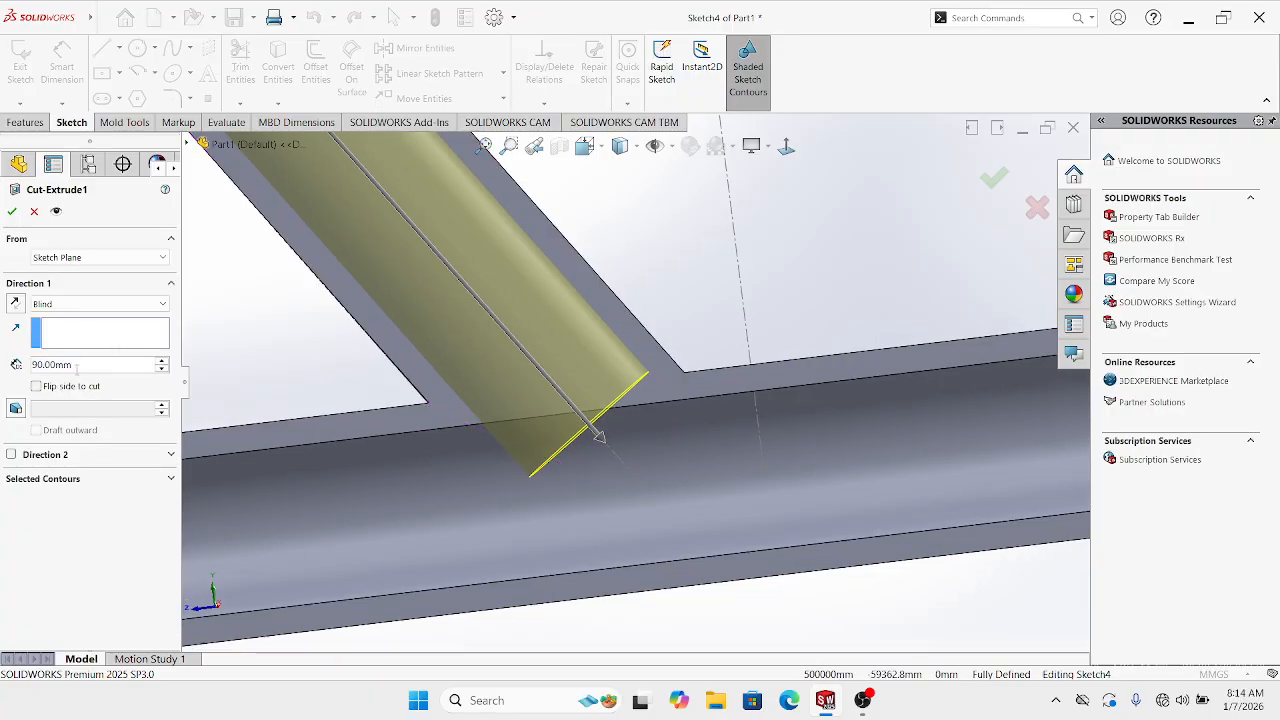
pyautogui.press('BackSpace')
pyautogui.press('BackSpace')
pyautogui.press('BackSpace')
pyautogui.press('BackSpace')
pyautogui.press('BackSpace')
pyautogui.press('BackSpace')
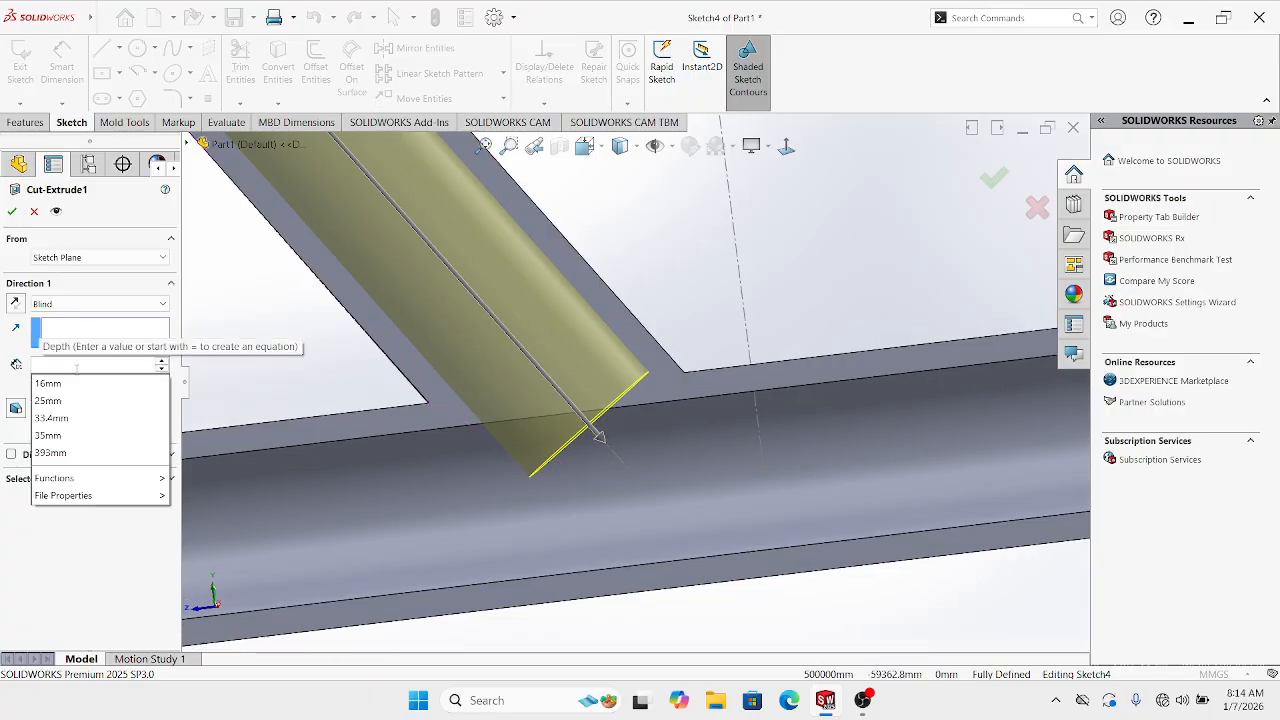
pyautogui.write('94')
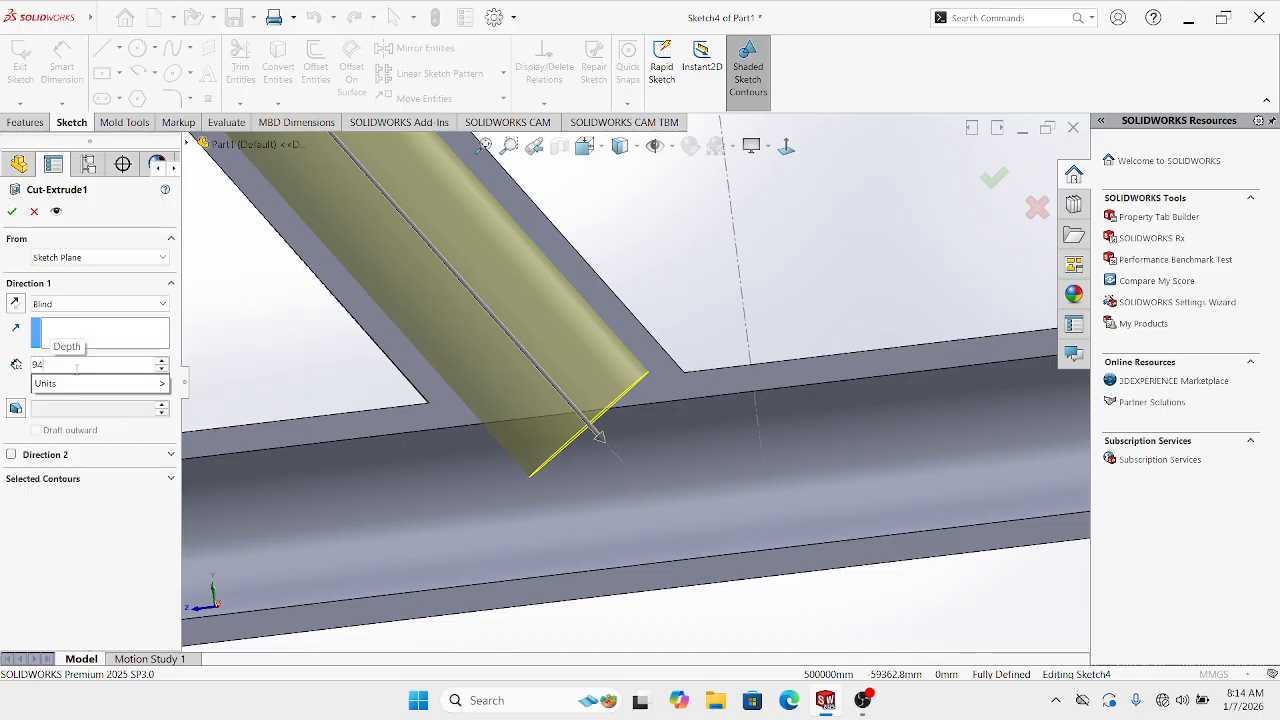
pyautogui.press('Return')
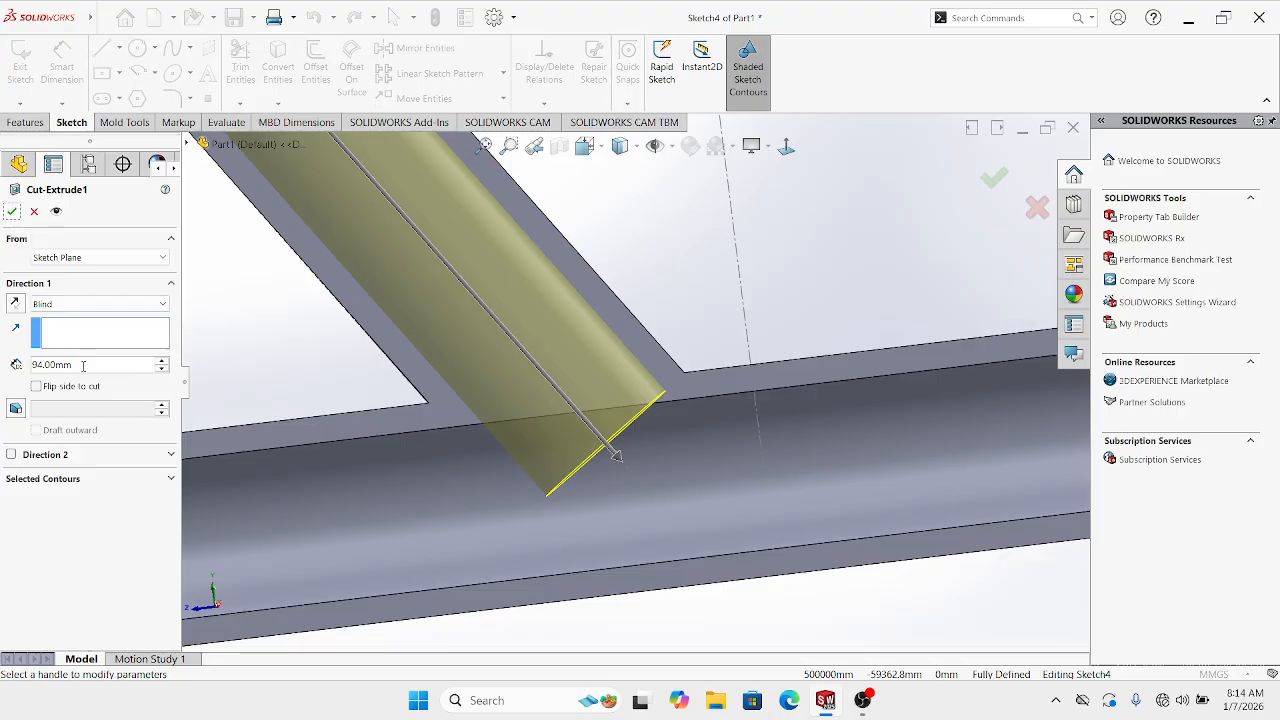
# Set the bore cut's blind depth to 96 mm and apply the edit
pyautogui.press('BackSpace')
pyautogui.press('BackSpace')
pyautogui.press('BackSpace')
pyautogui.press('BackSpace')
pyautogui.press('BackSpace')
pyautogui.press('BackSpace')
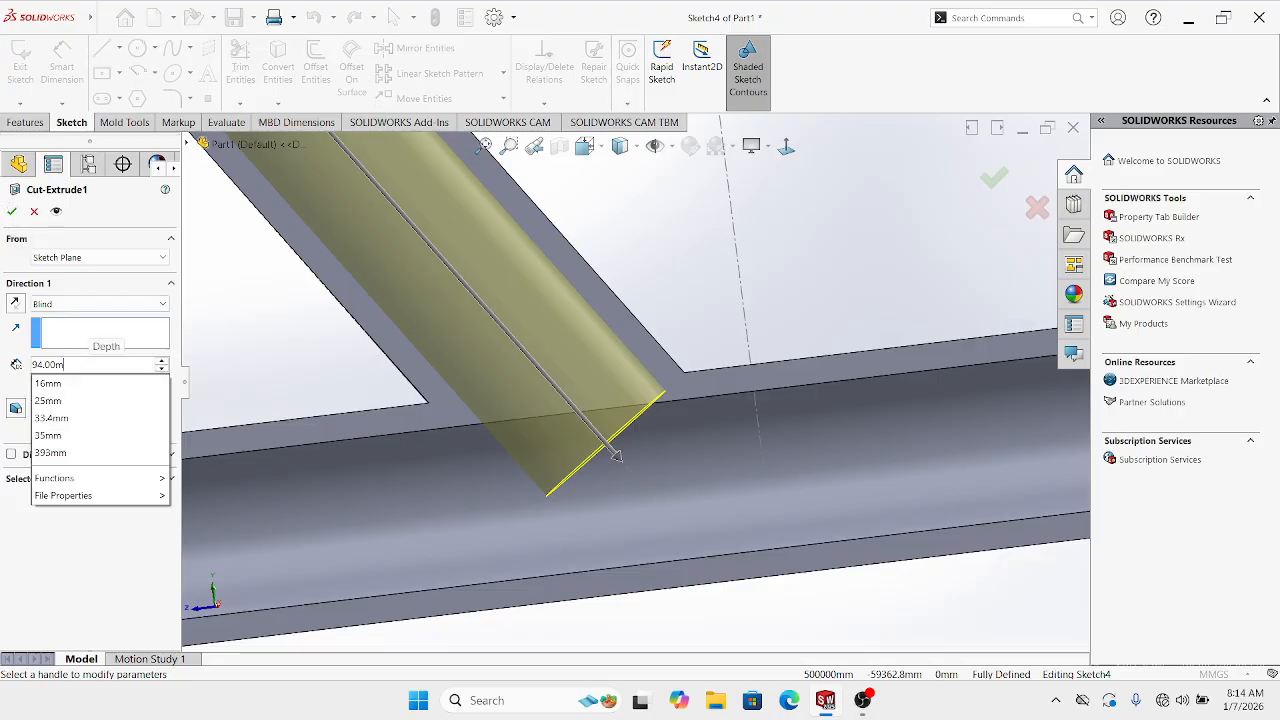
pyautogui.write('96')
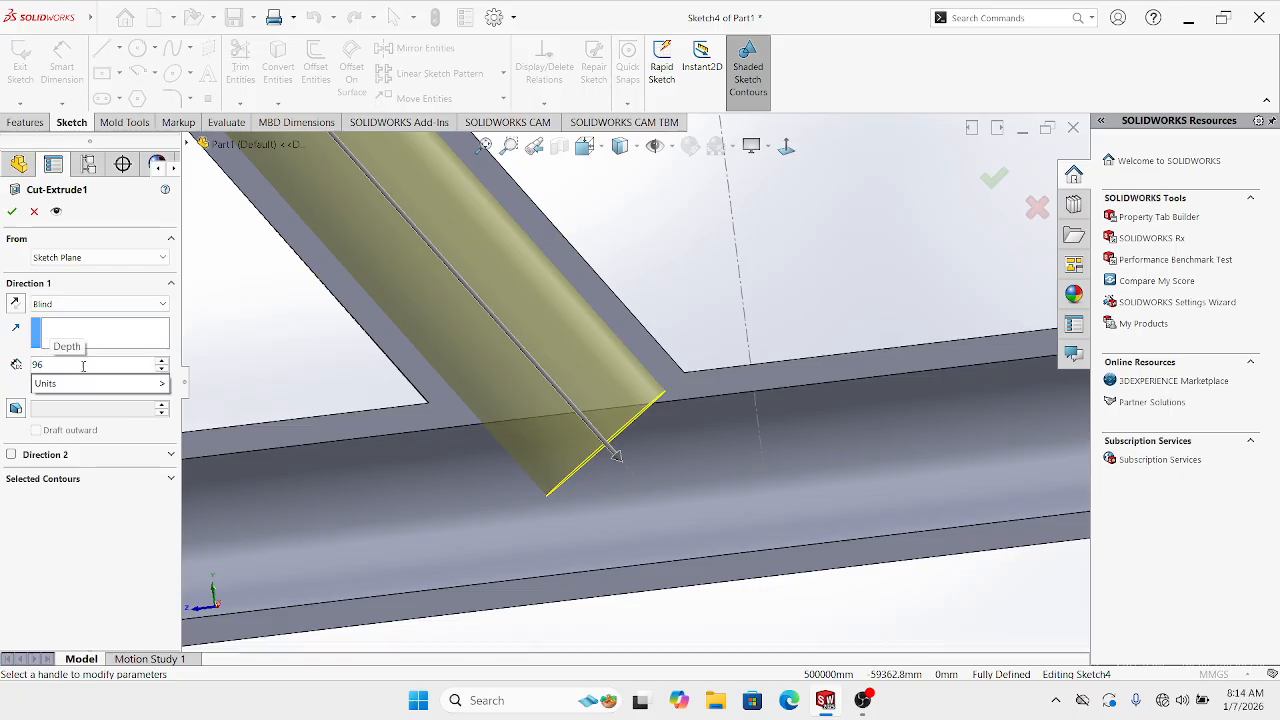
pyautogui.press('Return')
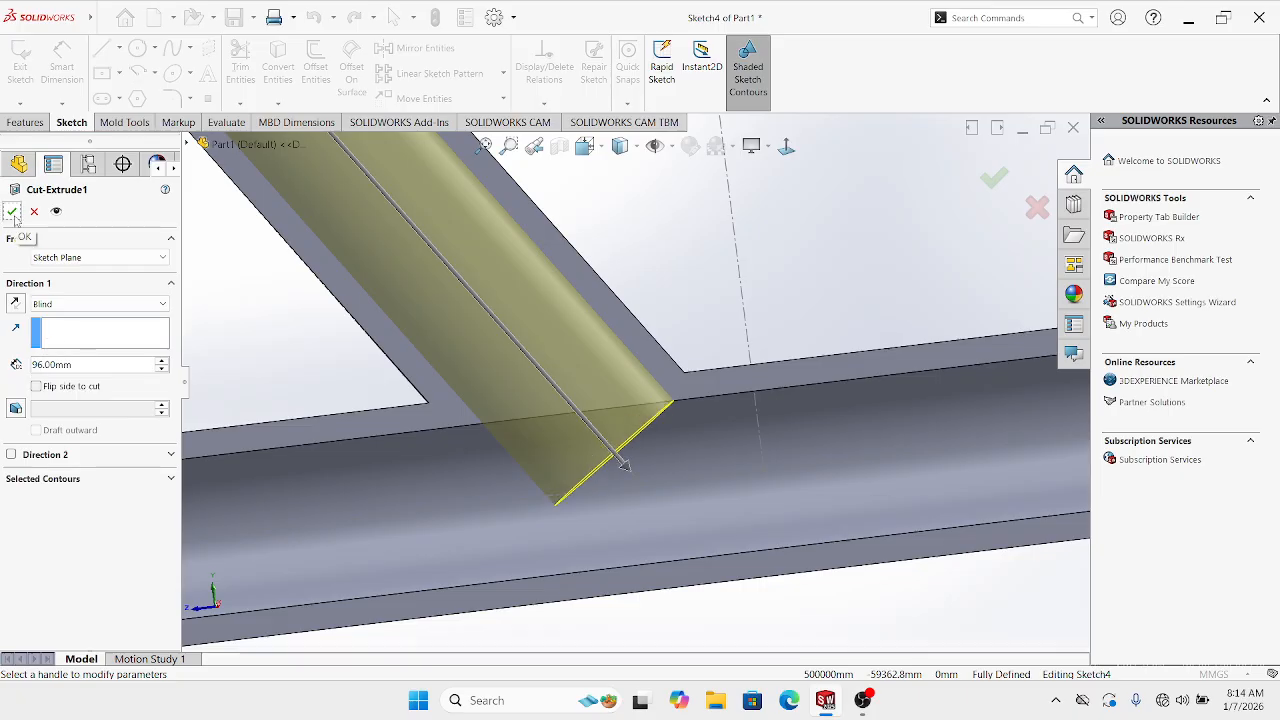
pyautogui.click(14, 214)
# Edit the branch's bore cut again, set its blind depth to 98 mm, and inspect the bore's junction with the horizontal tube
pyautogui.moveTo(741, 383); pyautogui.dragTo(533, 272, button='middle')
pyautogui.rightClick(533, 272)
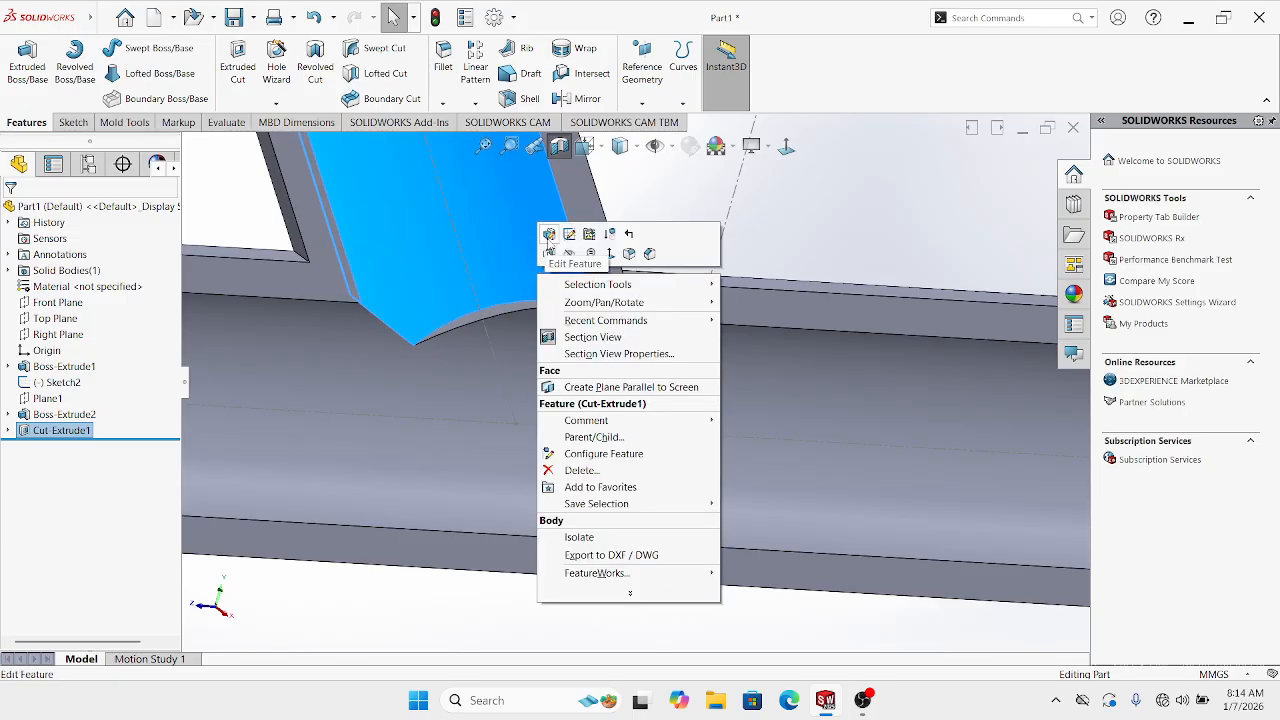
pyautogui.click(549, 235)
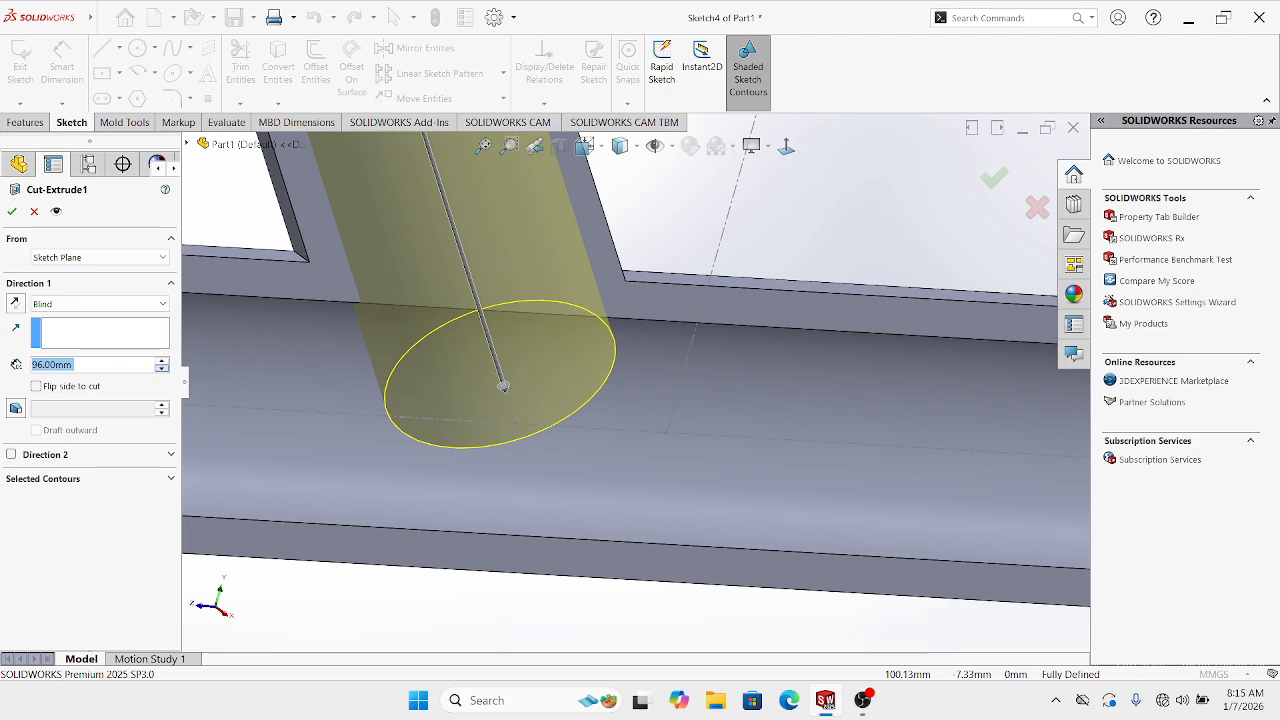
pyautogui.write('98')
pyautogui.press('Return')
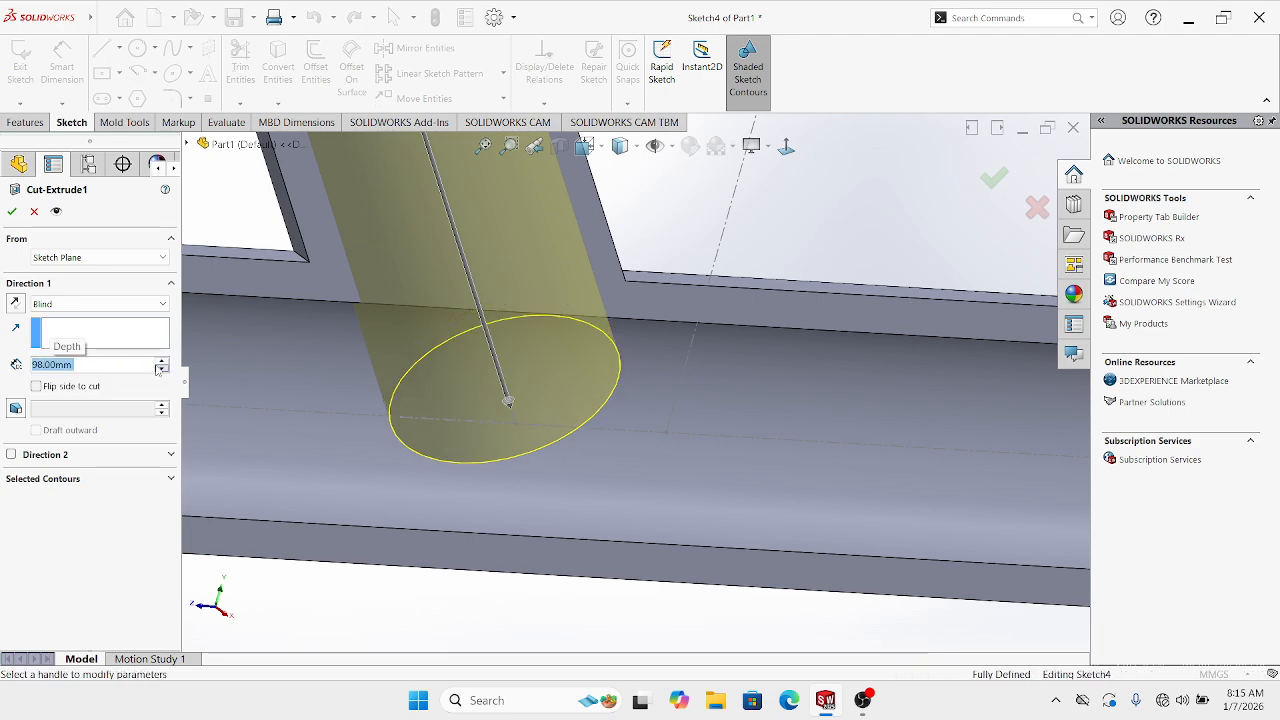
pyautogui.click(12, 211)
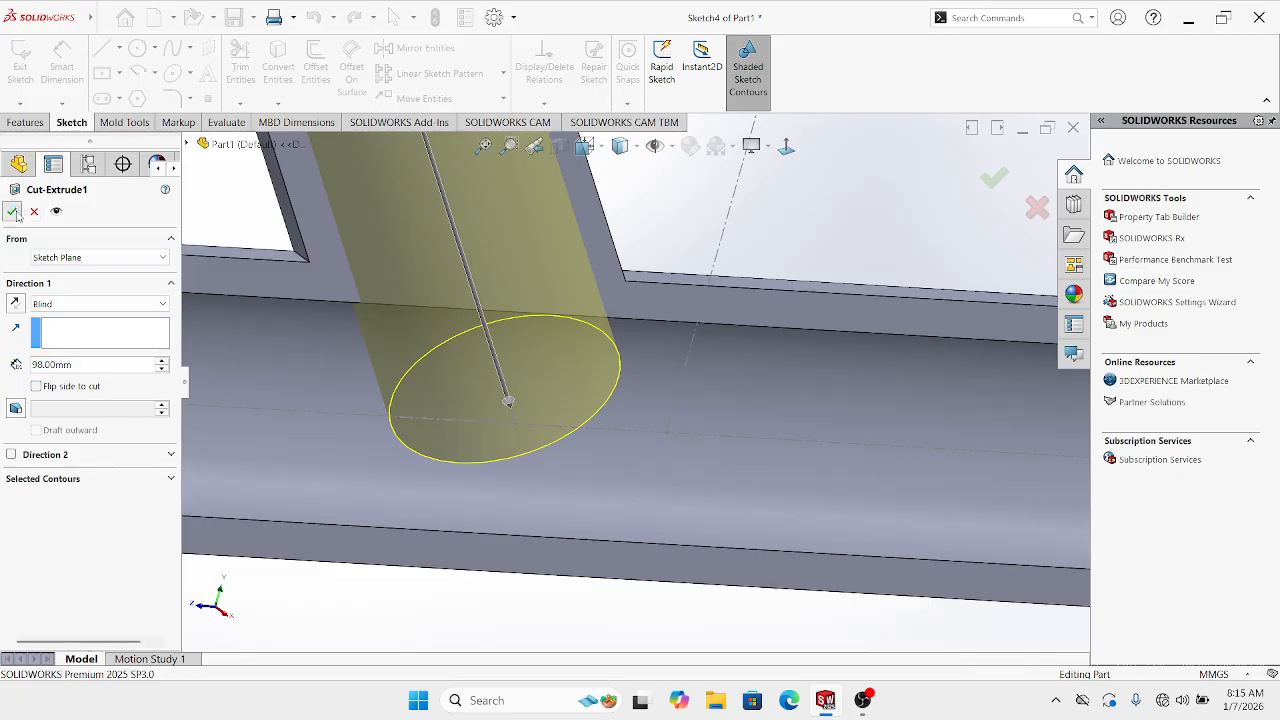
pyautogui.moveTo(457, 323); pyautogui.dragTo(730, 243, button='middle')
pyautogui.scroll(-4, 711, 385)
pyautogui.scroll(2, 730, 247)
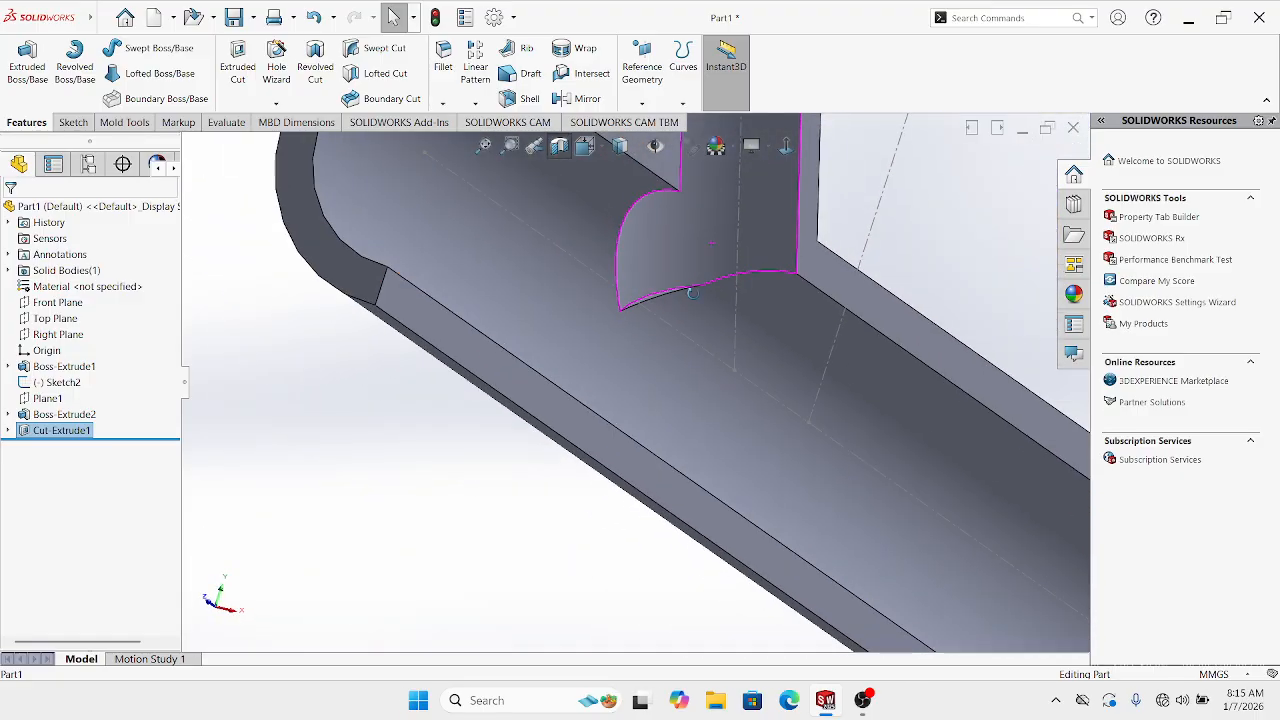
# Edit the branch's bore cut and set its blind depth to 100 mm
pyautogui.moveTo(686, 289); pyautogui.dragTo(693, 331, button='middle')
pyautogui.rightClick(669, 235)
pyautogui.click(685, 196)
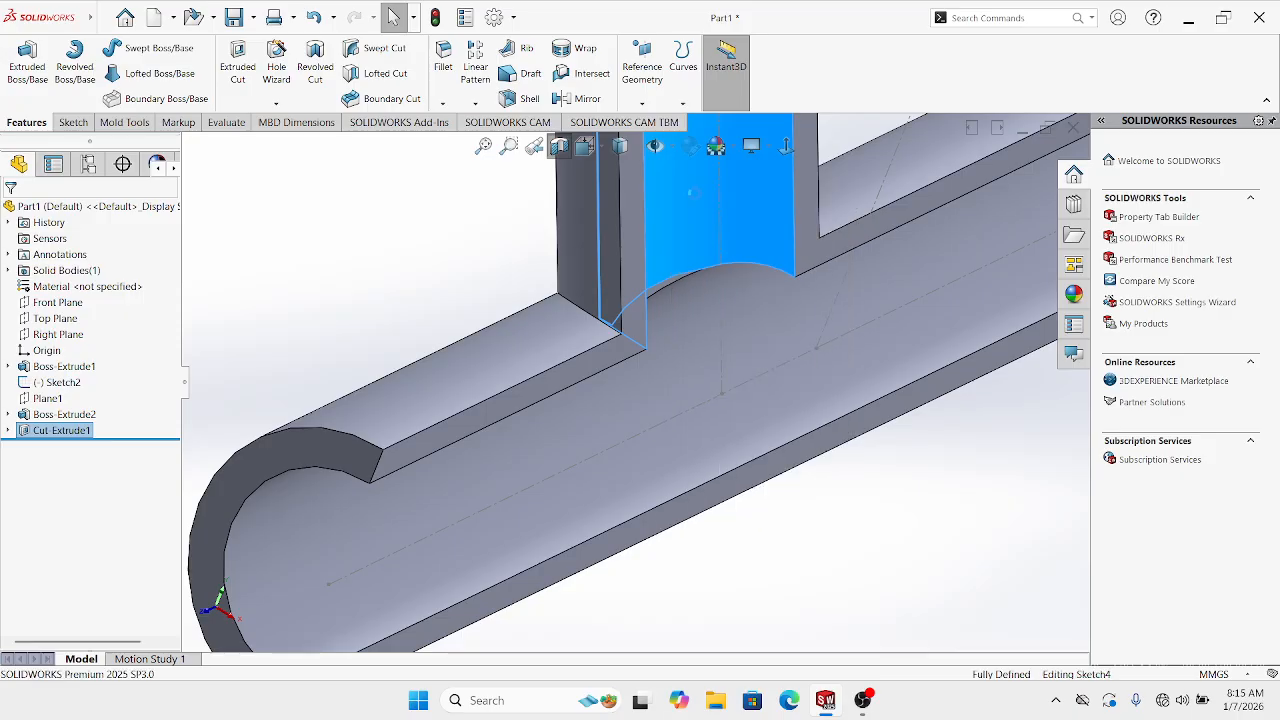
pyautogui.moveTo(666, 214)
pyautogui.mouseDown(button='middle')
pyautogui.moveTo(548, 176)
pyautogui.moveTo(602, 233)
pyautogui.moveTo(569, 187)
pyautogui.moveTo(584, 216)
pyautogui.moveTo(755, 96)
pyautogui.mouseUp(button='middle')
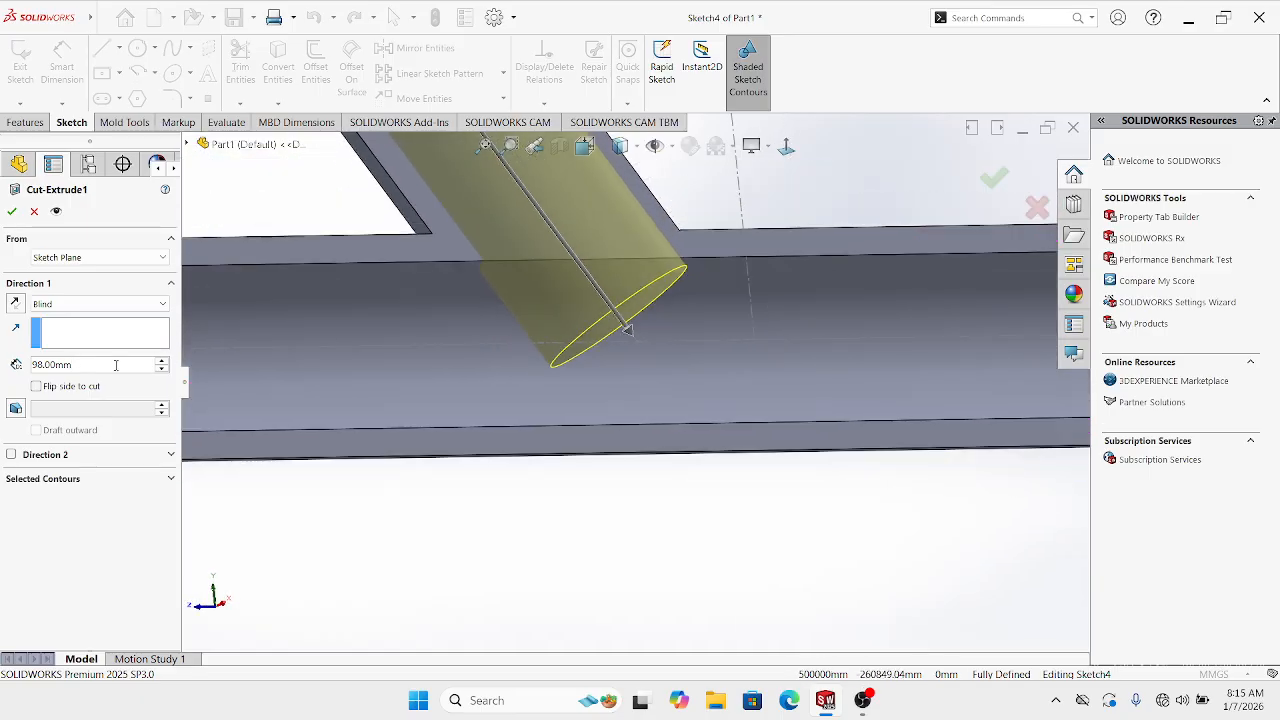
pyautogui.press('BackSpace')
pyautogui.press('BackSpace')
pyautogui.press('BackSpace')
pyautogui.press('BackSpace')
pyautogui.press('BackSpace')
pyautogui.press('BackSpace')
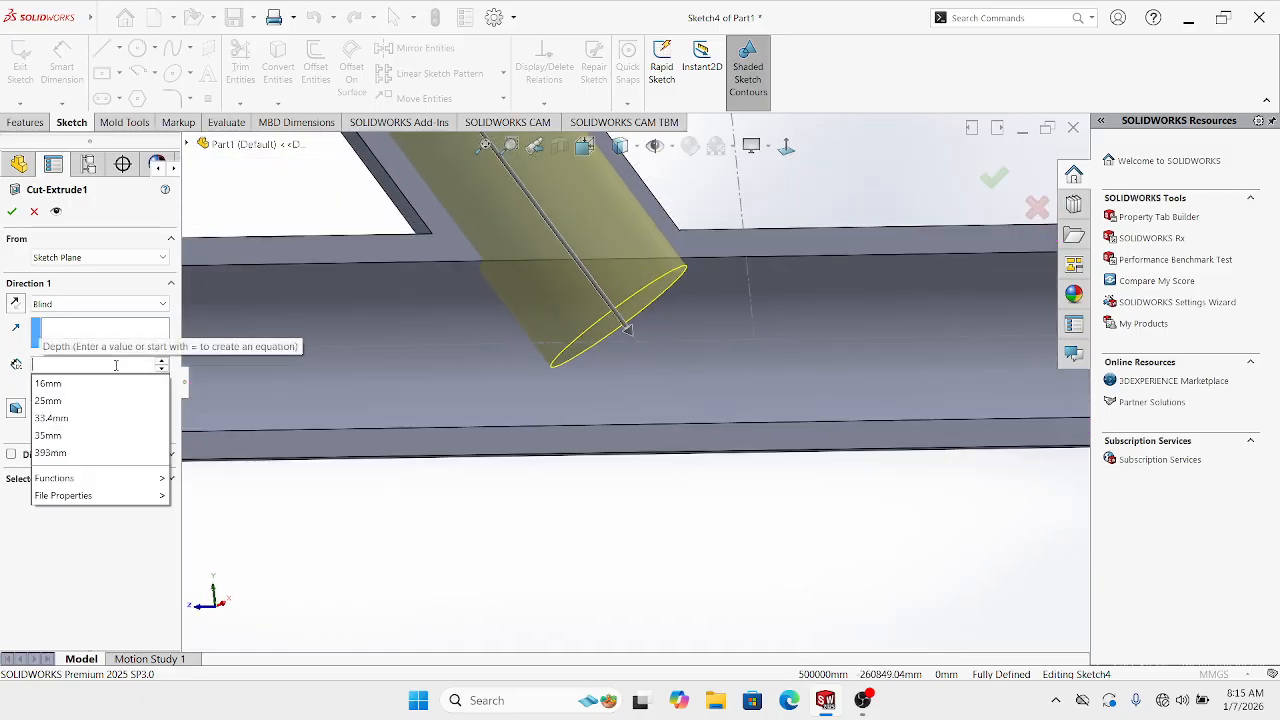
pyautogui.write('100')
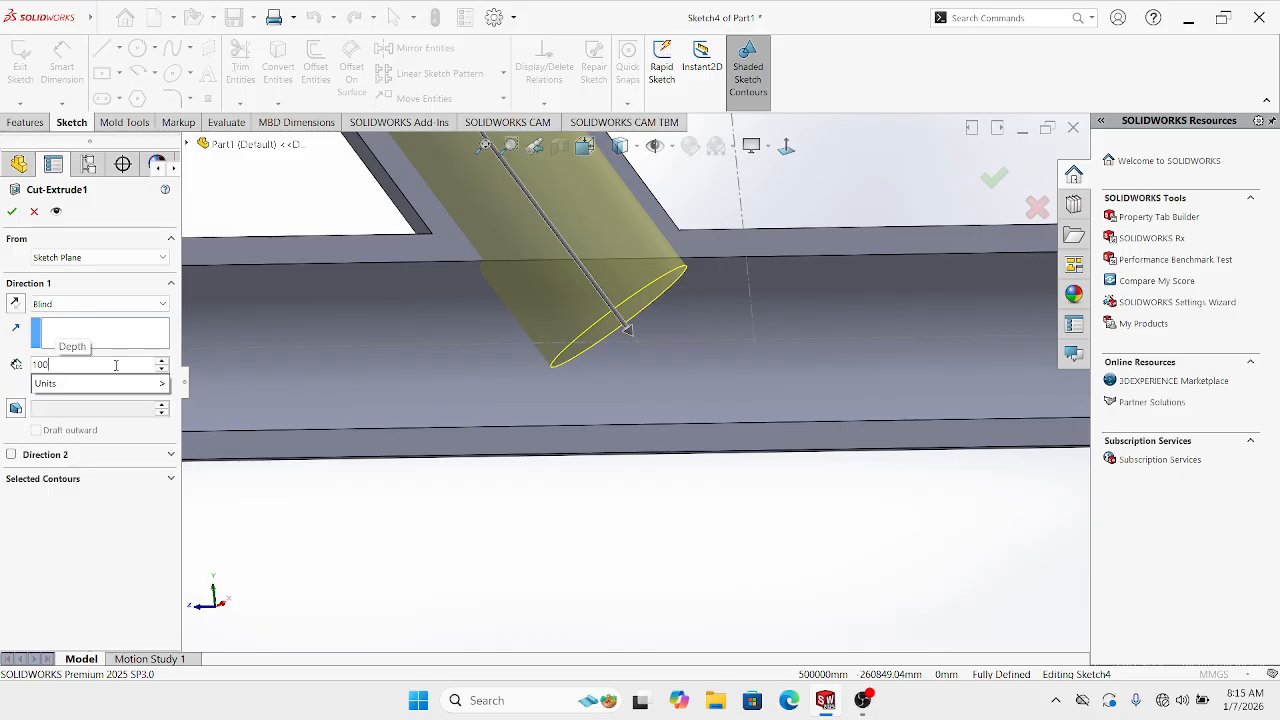
pyautogui.press('Return')
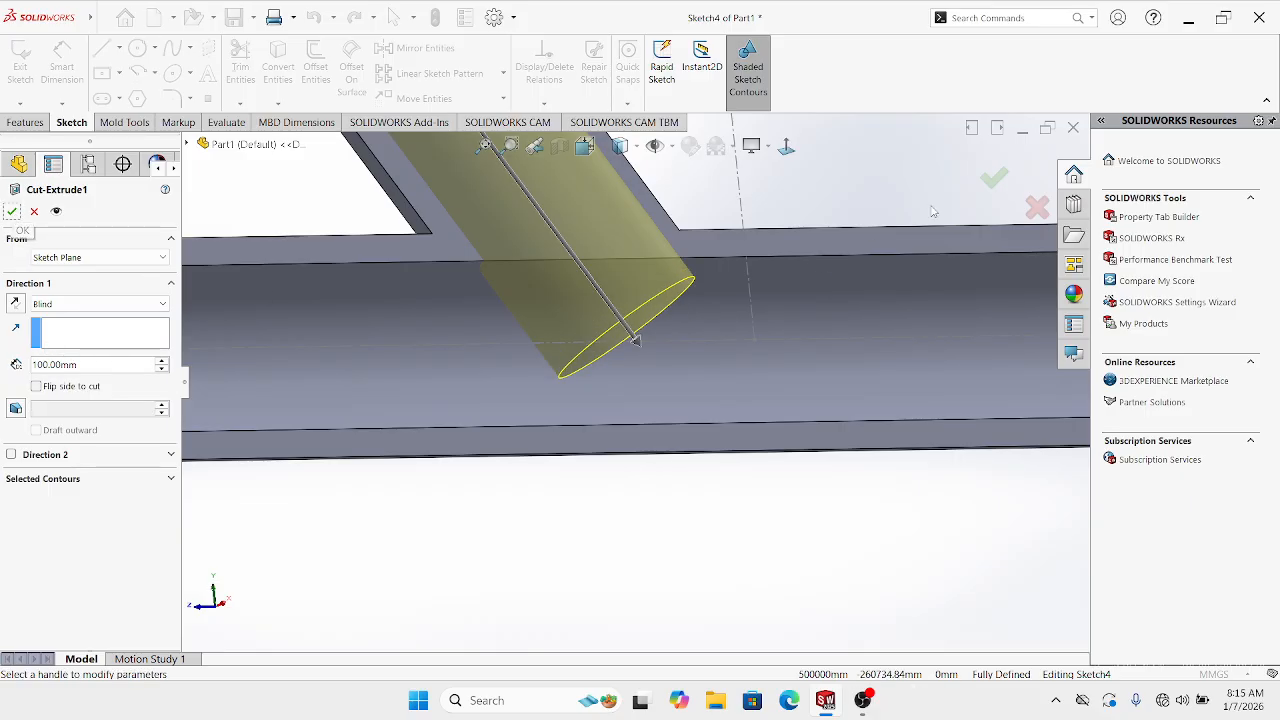
pyautogui.click(994, 178)
# Inspect the deepened bore's junction with the horizontal tube and turn off the section view
pyautogui.moveTo(702, 307); pyautogui.dragTo(567, 377, button='middle')
pyautogui.scroll(-3, 662, 371)
pyautogui.scroll(5, 677, 442)
pyautogui.click(612, 531)
pyautogui.moveTo(672, 459)
pyautogui.mouseDown(button='middle')
pyautogui.moveTo(662, 325)
pyautogui.moveTo(610, 481)
pyautogui.moveTo(680, 458)
pyautogui.mouseUp(button='middle')
pyautogui.click(609, 497)
pyautogui.scroll(6, 609, 497)
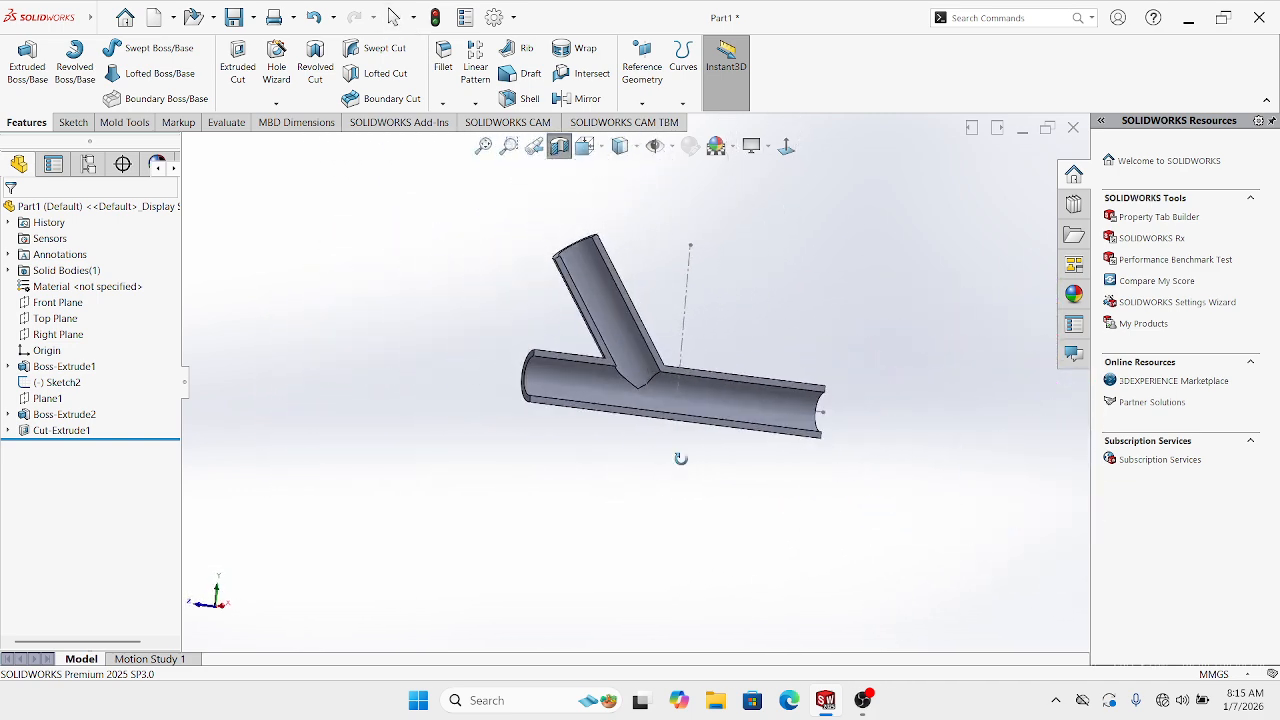
pyautogui.click(559, 145)
pyautogui.moveTo(604, 288); pyautogui.dragTo(548, 345, button='middle')
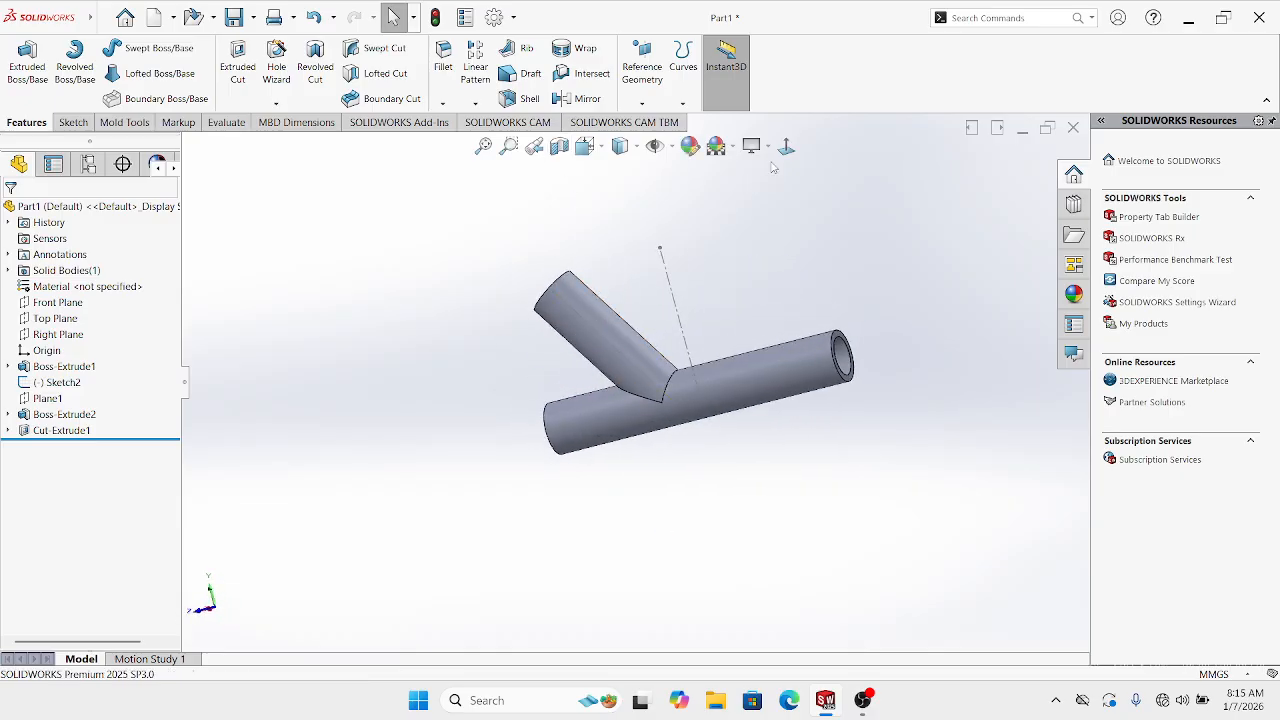
# Examine the tube and branch junction from the side in wireframe, and restore the shaded display
pyautogui.click(786, 147)
pyautogui.scroll(-2, 757, 337)
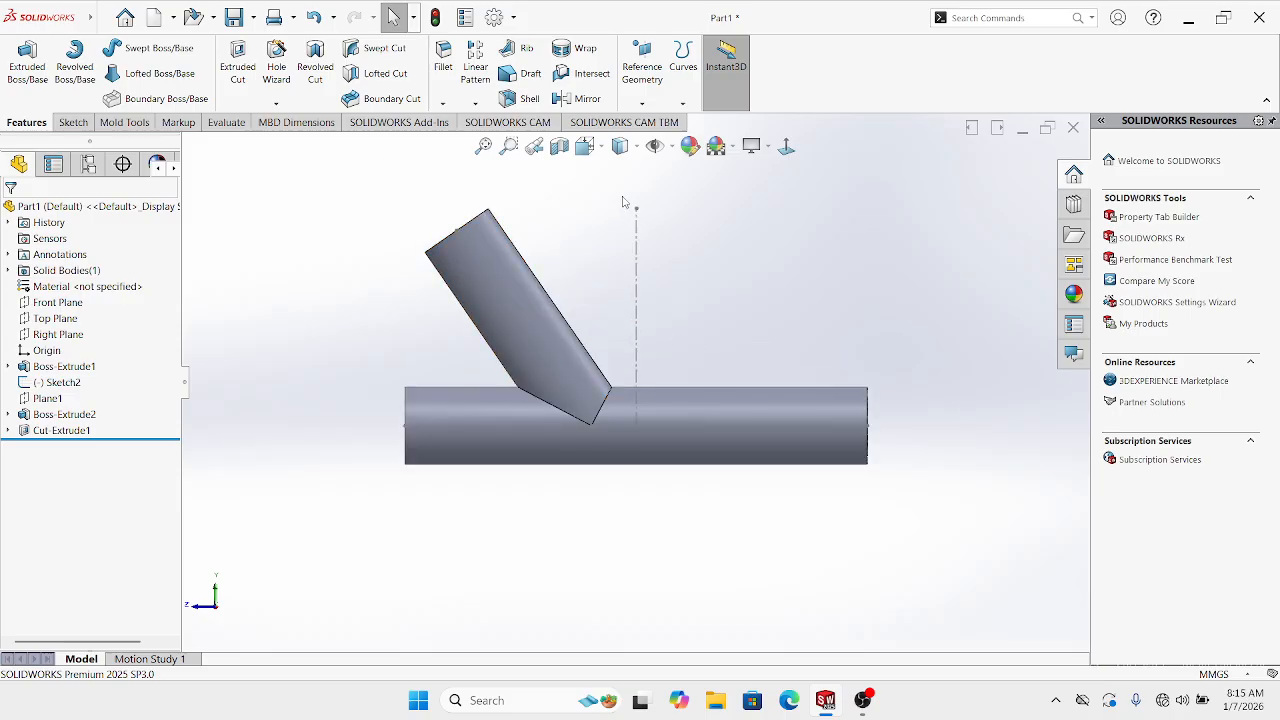
pyautogui.click(620, 146)
pyautogui.click(624, 283)
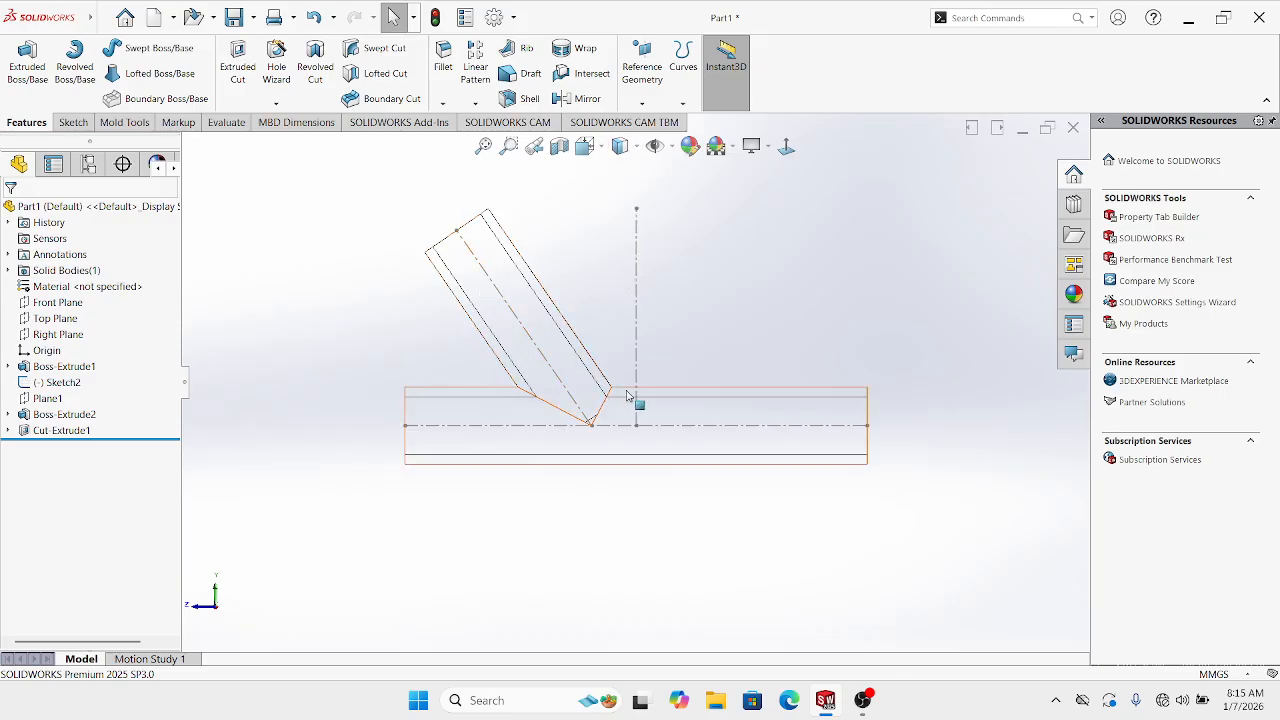
pyautogui.click(620, 146)
pyautogui.click(620, 199)
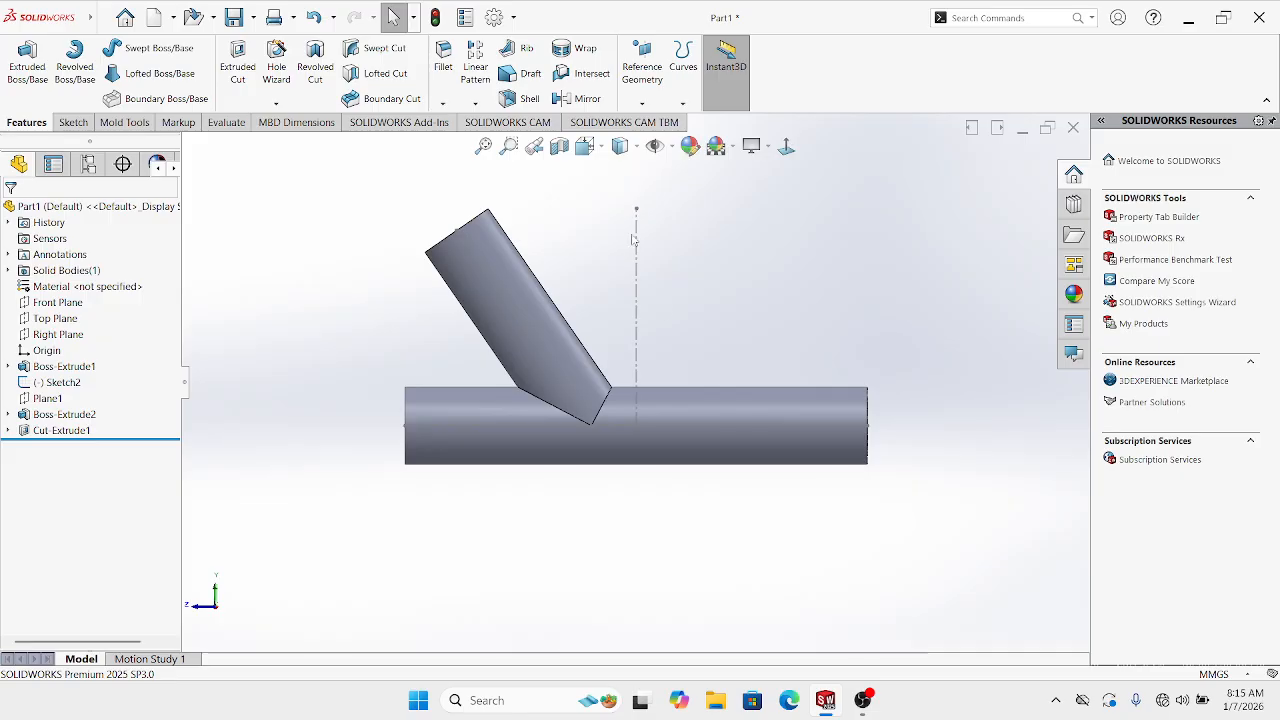
# Edit the centerline layout sketch and dimension the inclined centerline's vertical height as 150 mm
pyautogui.rightClick(636, 312)
pyautogui.click(650, 266)
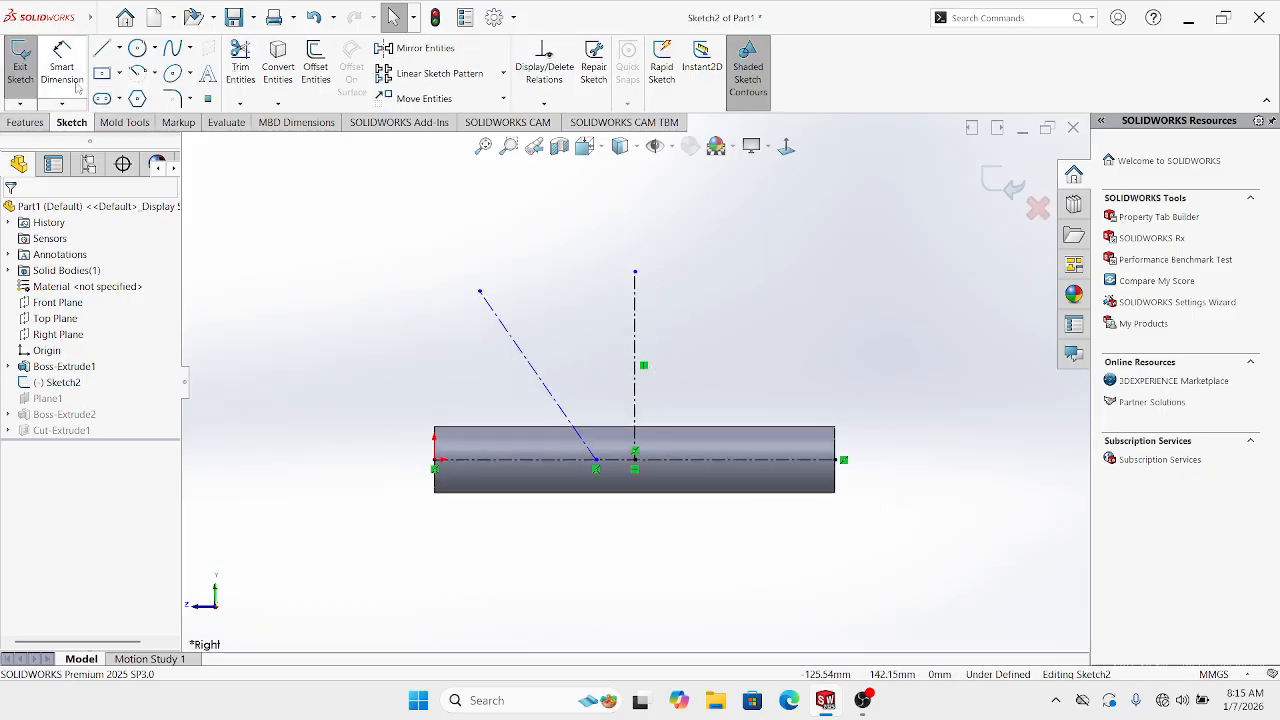
pyautogui.click(76, 88)
pyautogui.scroll(-1, 578, 358)
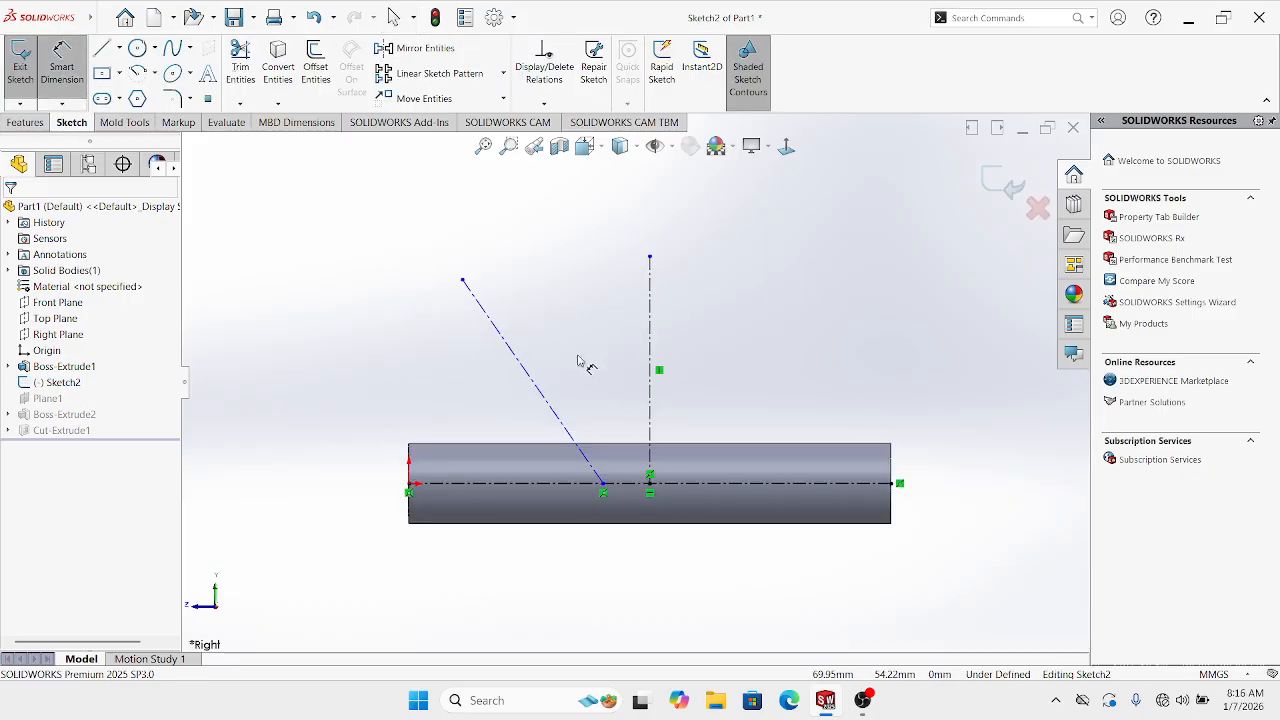
pyautogui.click(524, 368)
pyautogui.click(355, 412)
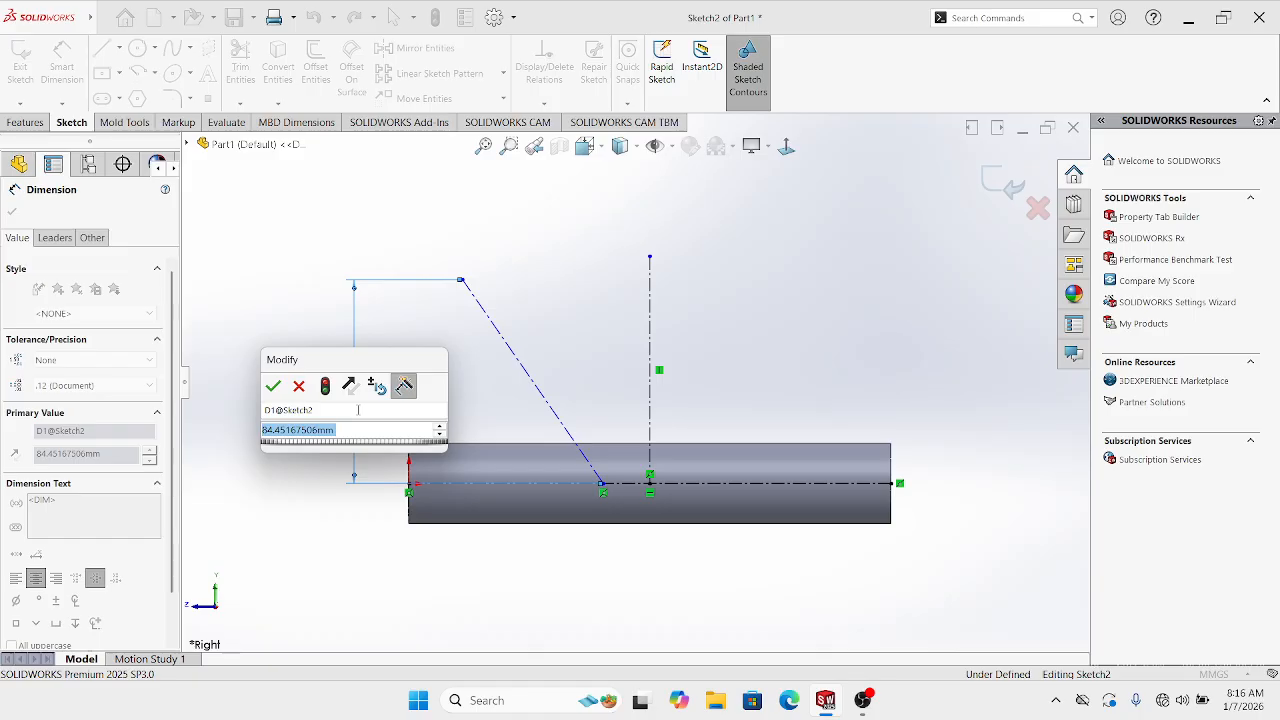
pyautogui.write('150')
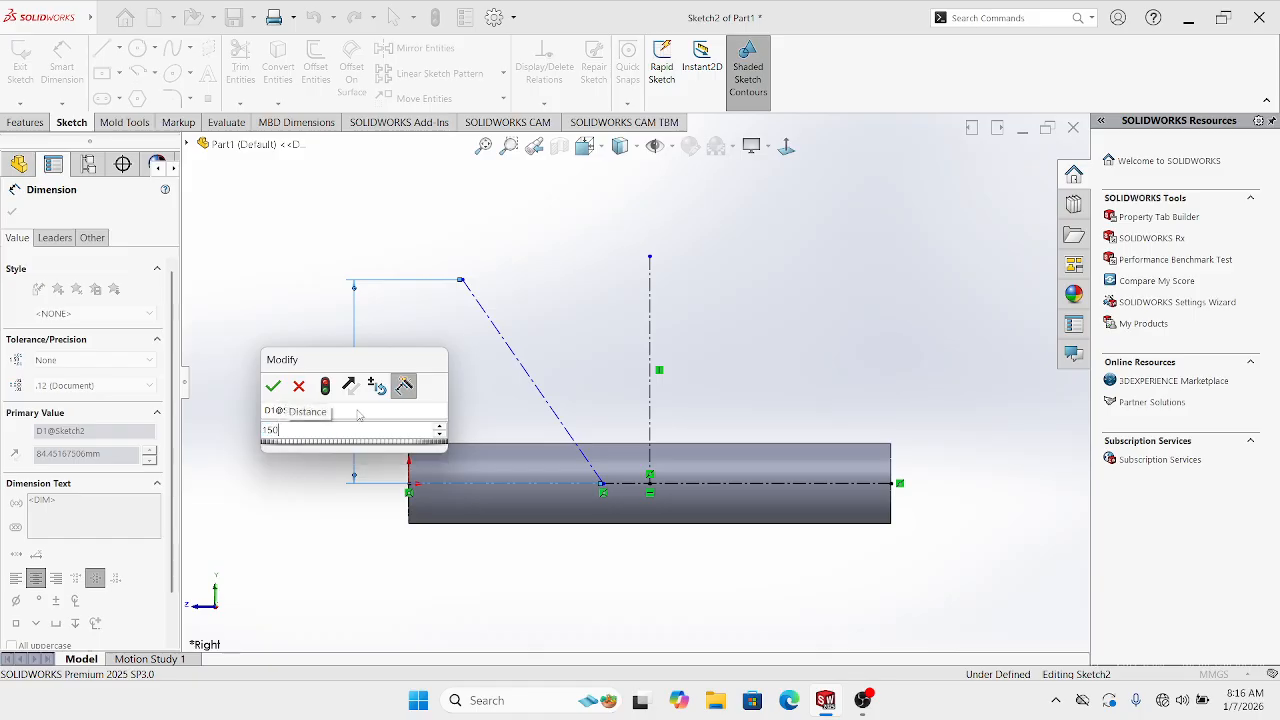
pyautogui.press('Return')
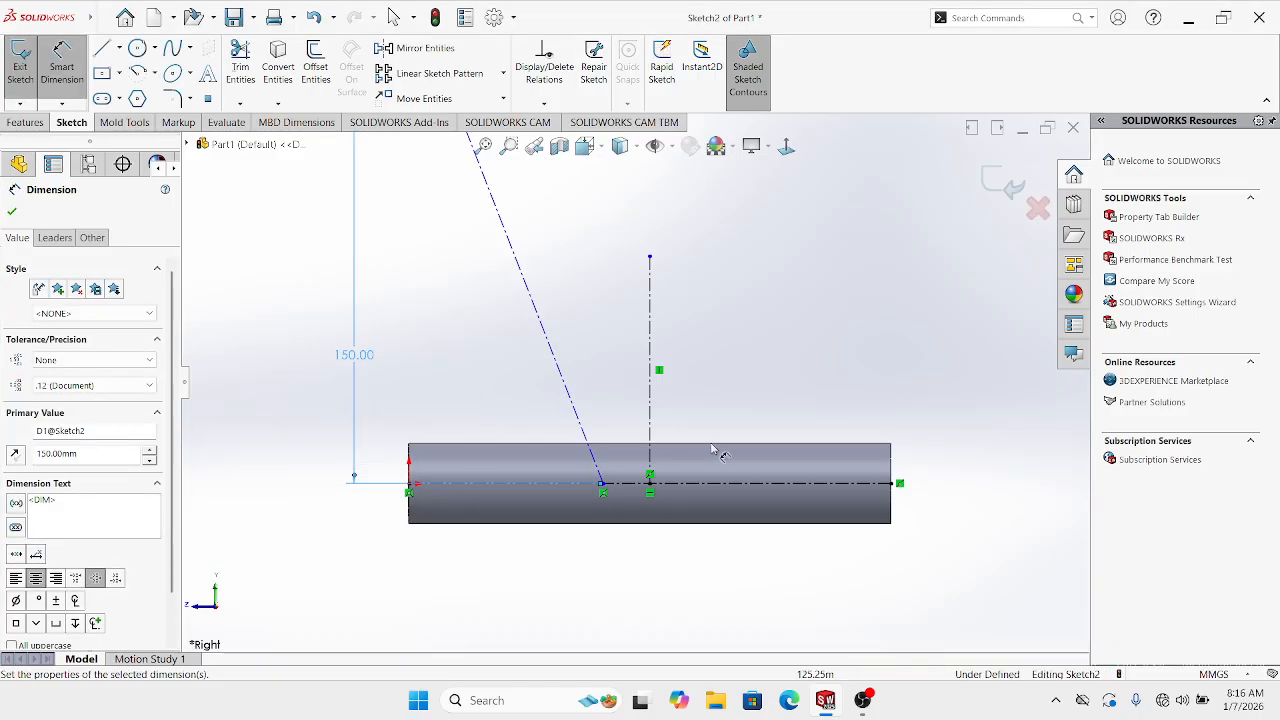
pyautogui.scroll(-2, 640, 390)
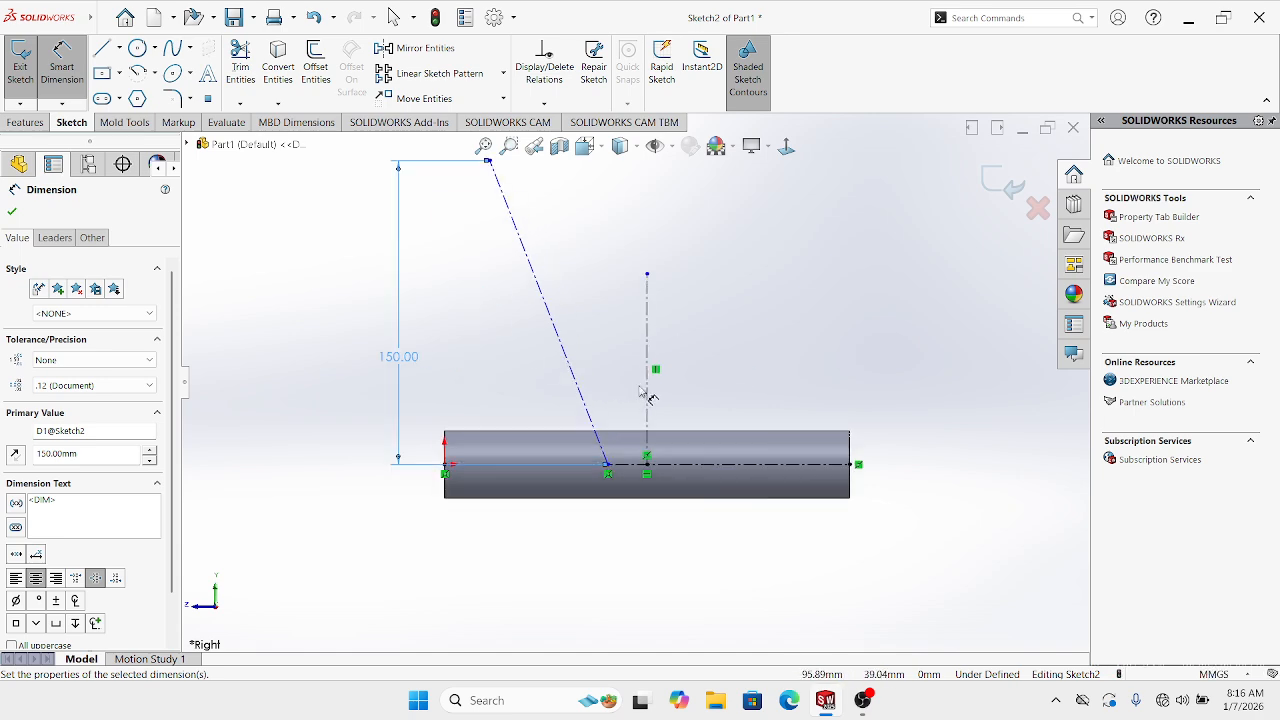
# Dimension the distance between the lower ends of the inclined and vertical centerlines as 50 mm and exit the sketch
pyautogui.click(647, 383)
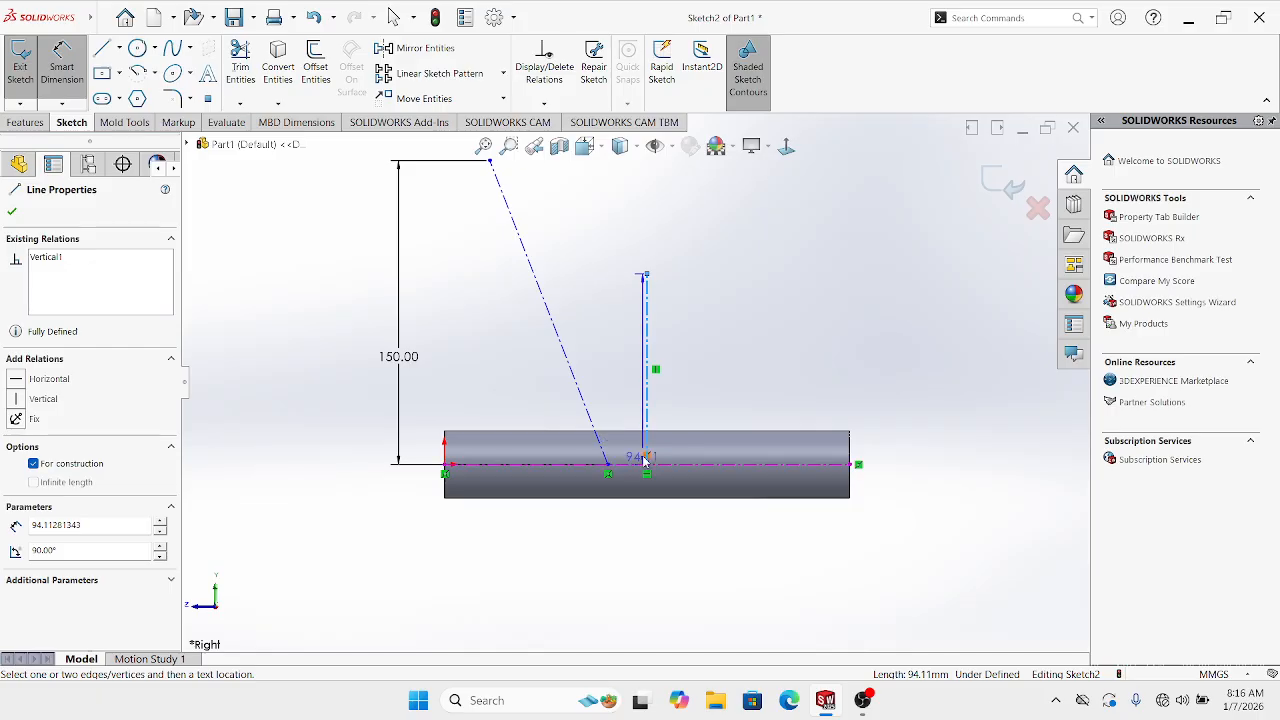
pyautogui.press('Escape')
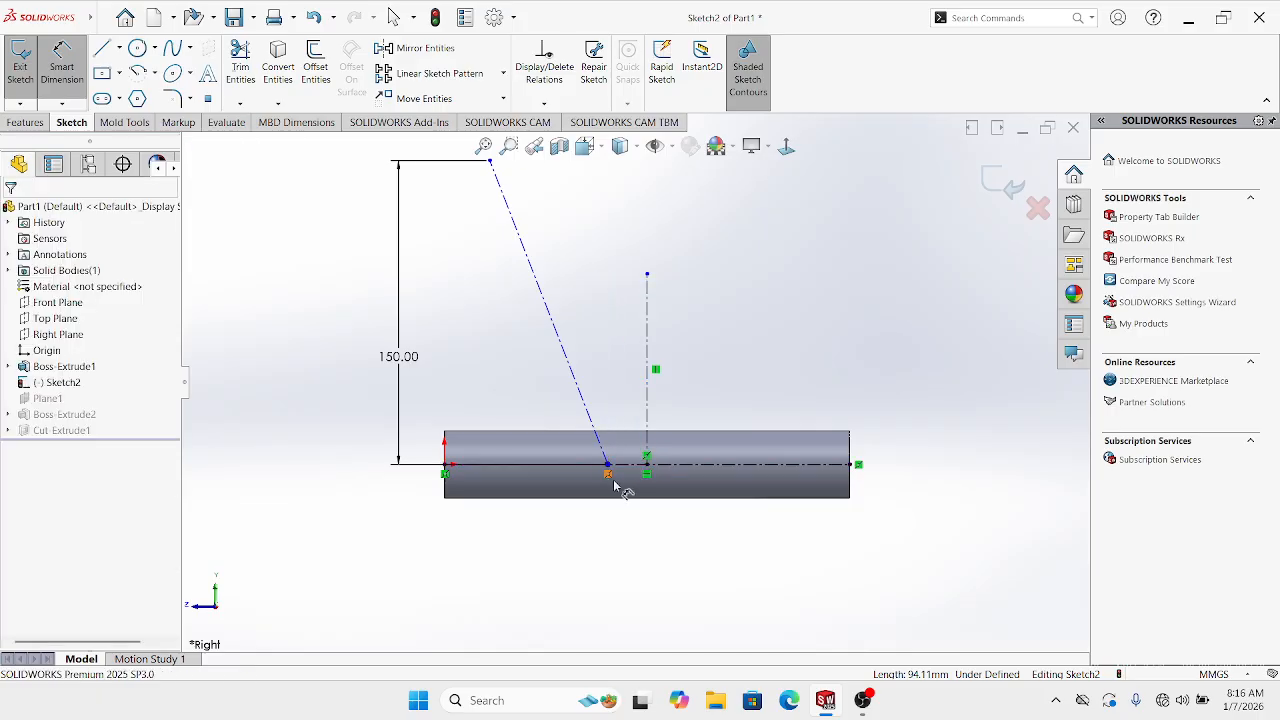
pyautogui.click(609, 470)
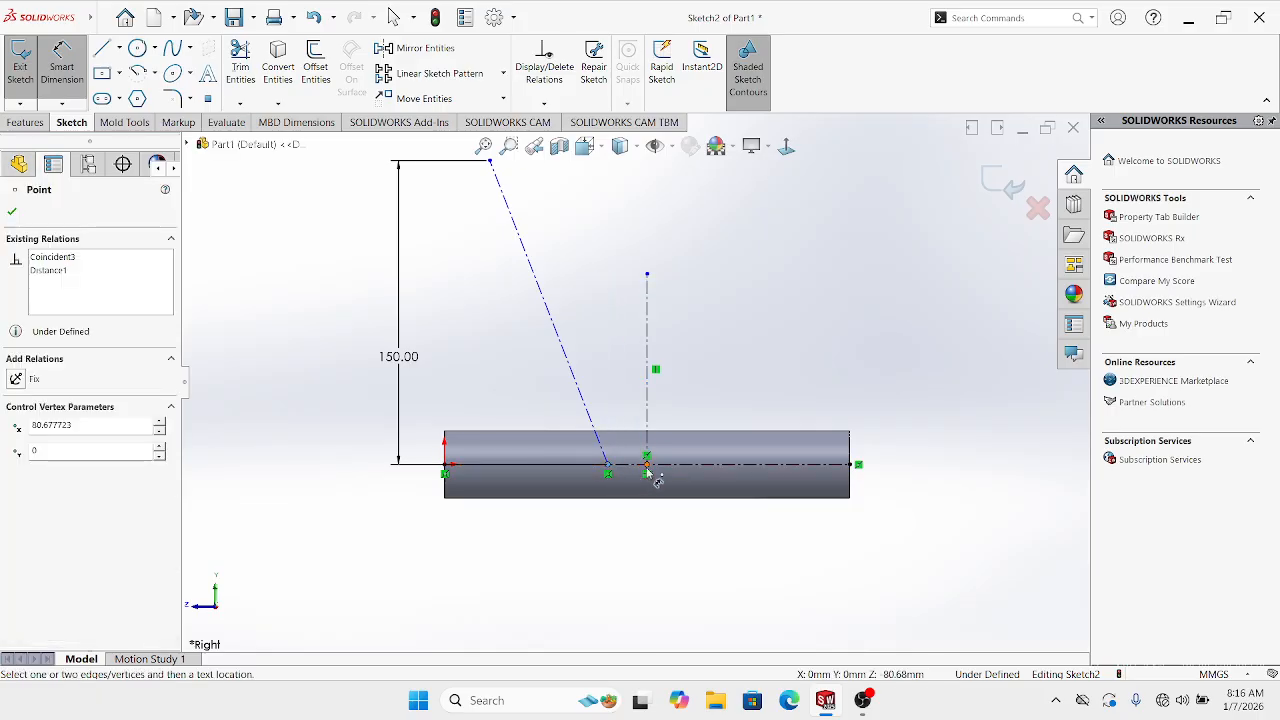
pyautogui.click(648, 477)
pyautogui.click(630, 557)
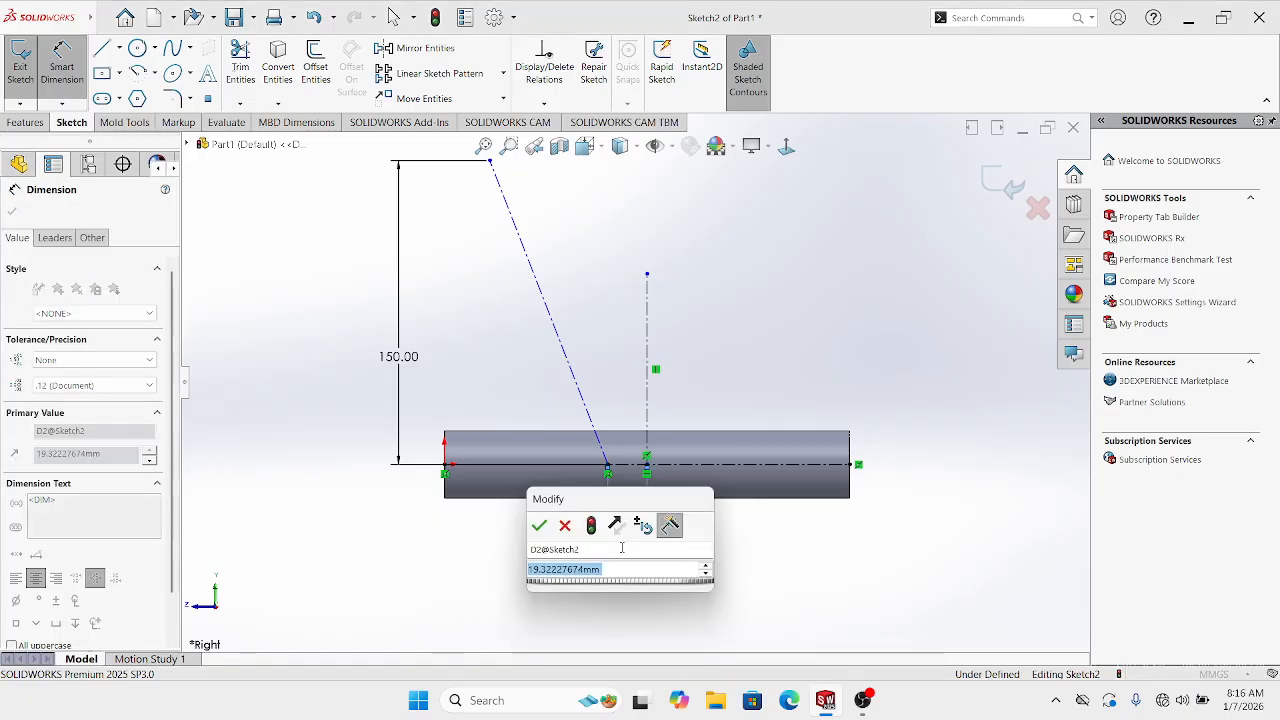
pyautogui.write('50')
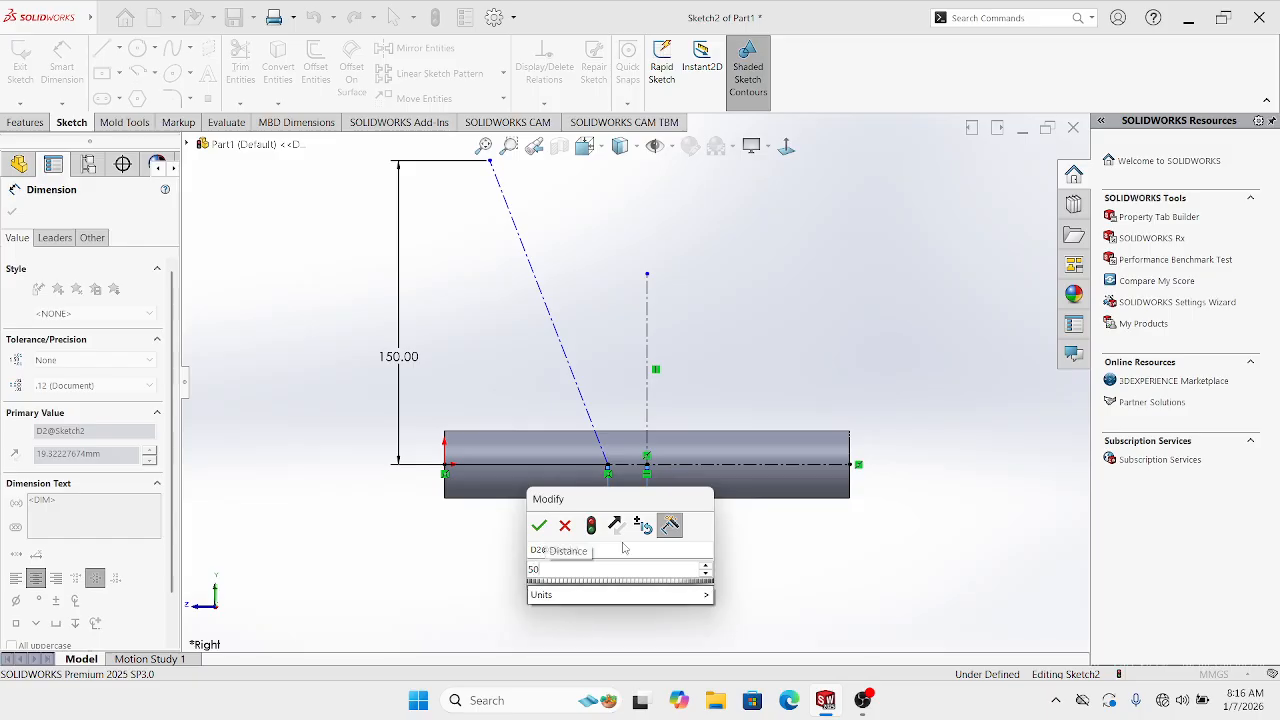
pyautogui.press('Return')
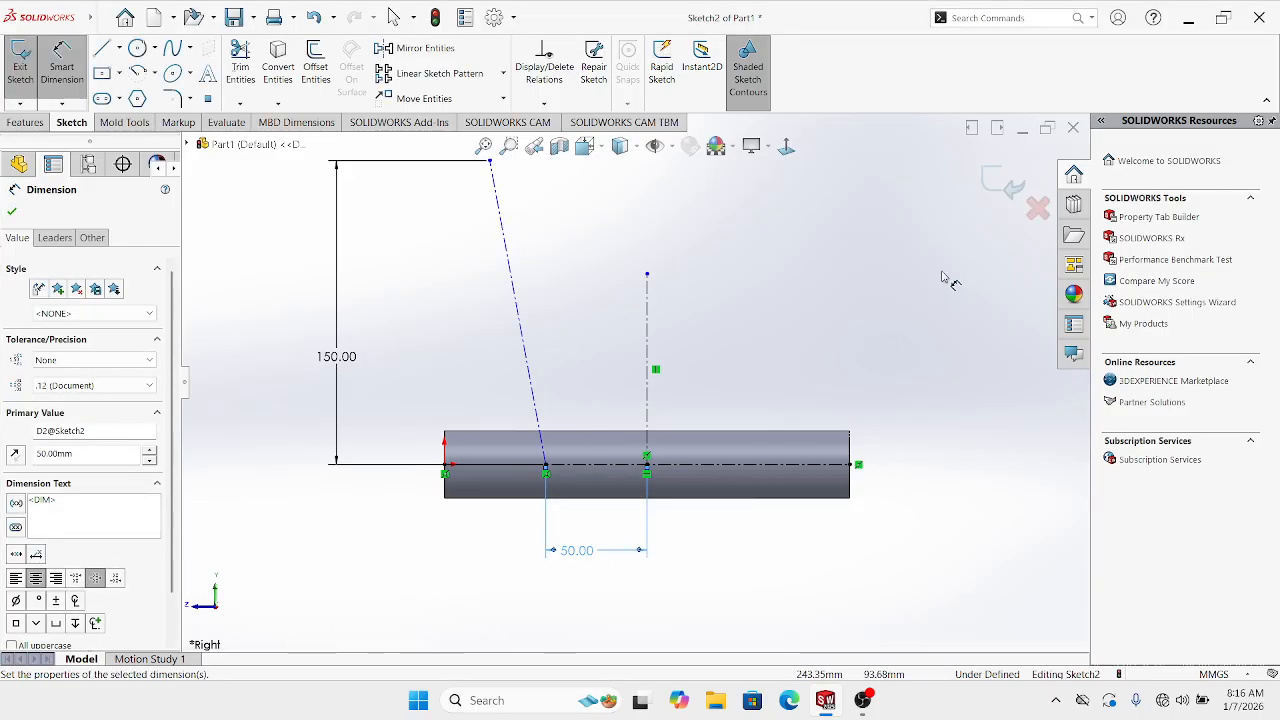
pyautogui.click(1014, 189)
# Create a reference plane perpendicular to the vertical centerline and coincident with its upper endpoint
pyautogui.moveTo(637, 386)
pyautogui.mouseDown(button='middle')
pyautogui.moveTo(711, 497)
pyautogui.moveTo(693, 613)
pyautogui.moveTo(706, 606)
pyautogui.moveTo(808, 228)
pyautogui.mouseUp(button='middle')
pyautogui.click(786, 147)
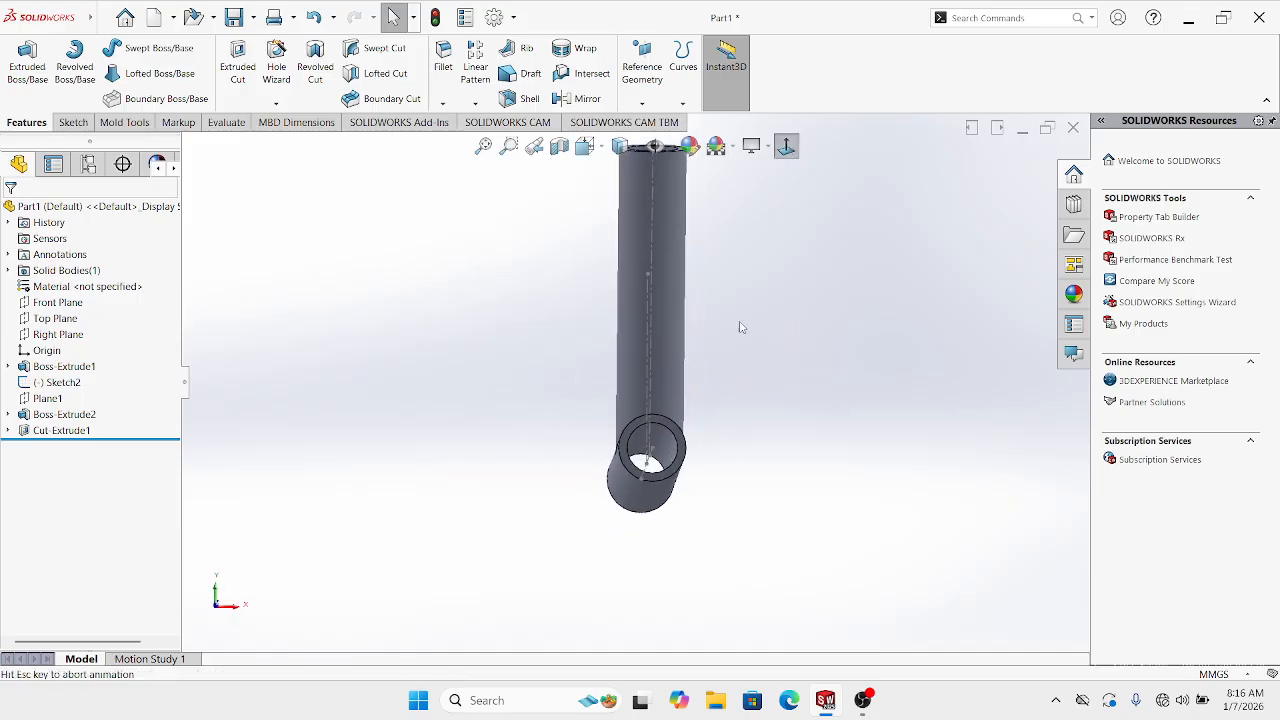
pyautogui.moveTo(646, 446); pyautogui.dragTo(637, 360, button='middle')
pyautogui.click(786, 147)
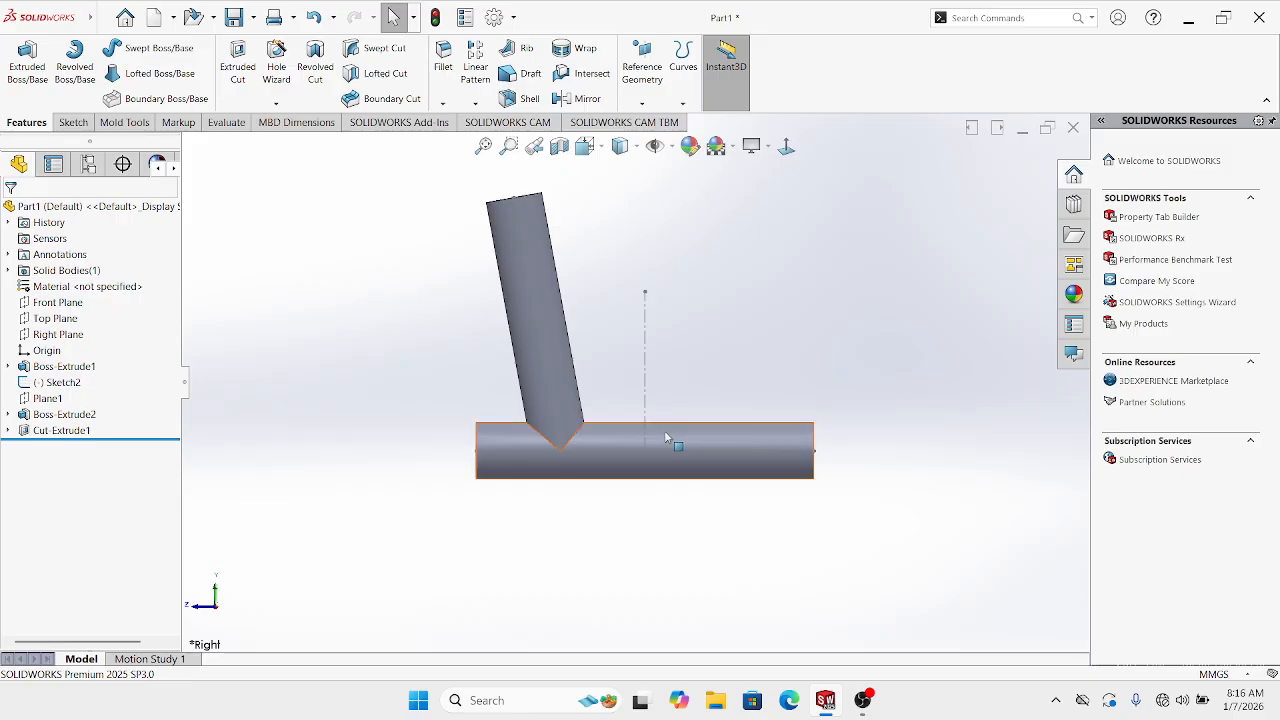
pyautogui.scroll(-2, 650, 357)
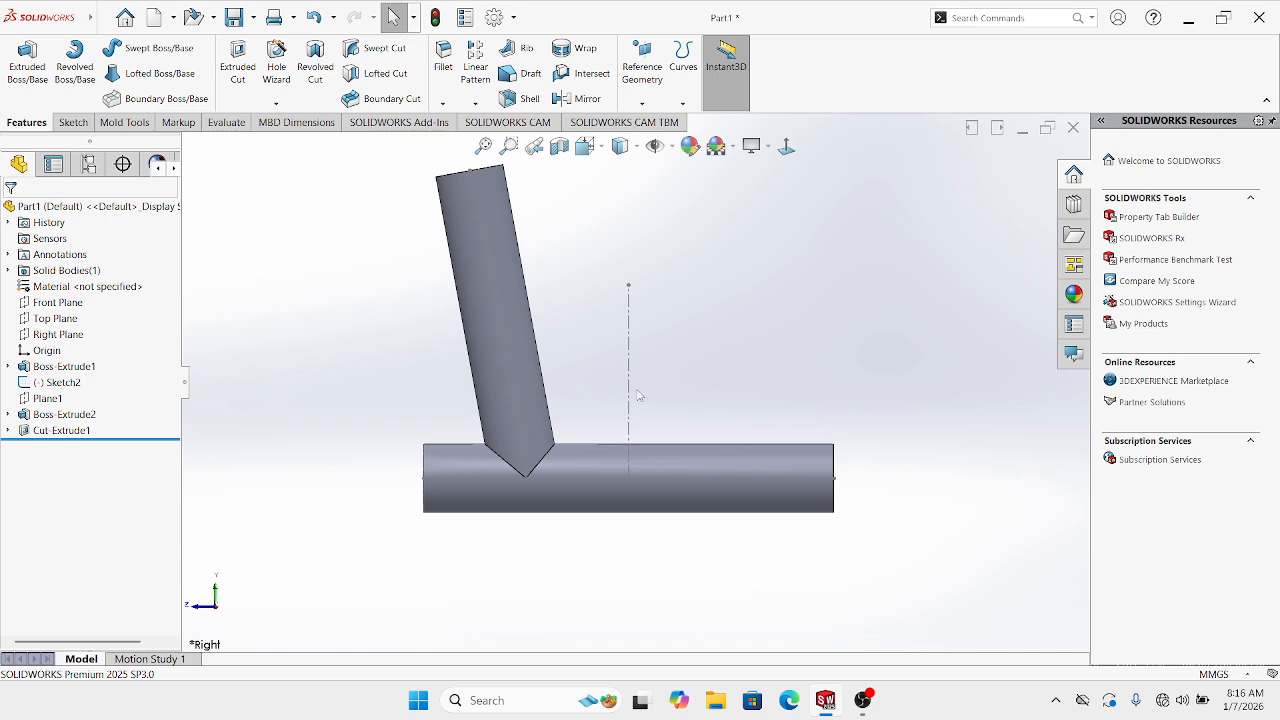
pyautogui.moveTo(658, 351); pyautogui.dragTo(692, 379, button='middle')
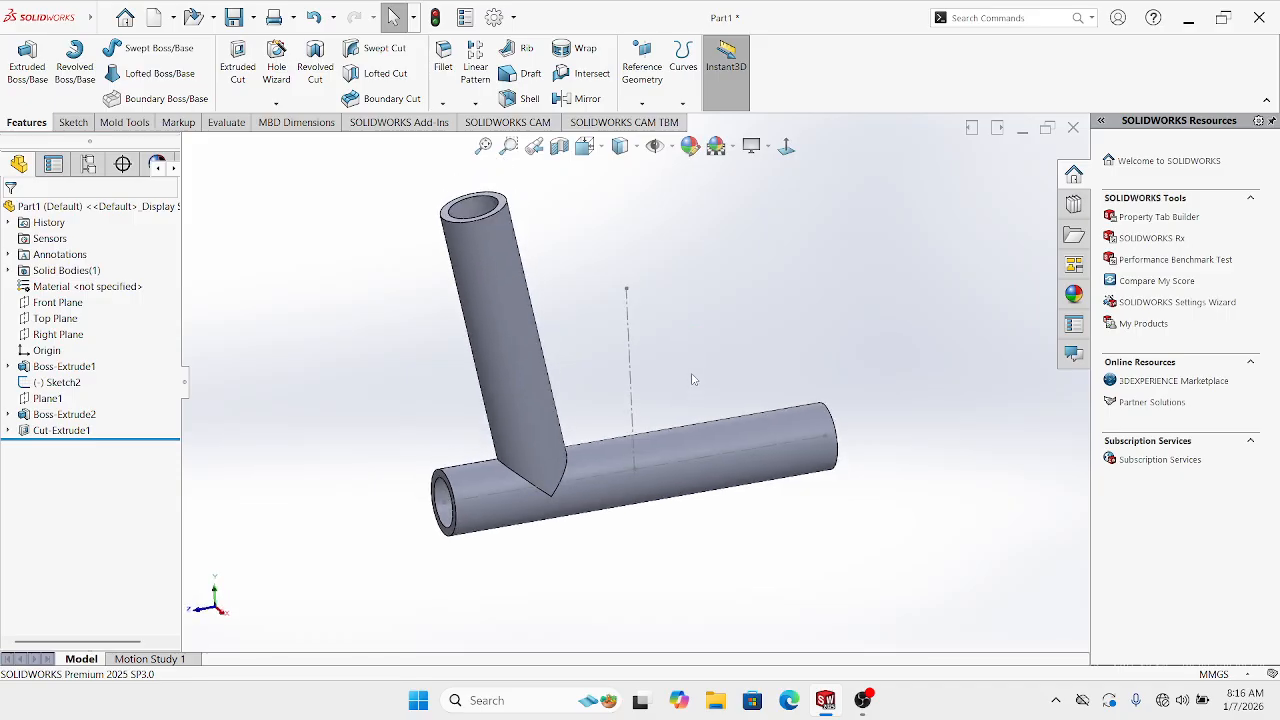
pyautogui.click(630, 305)
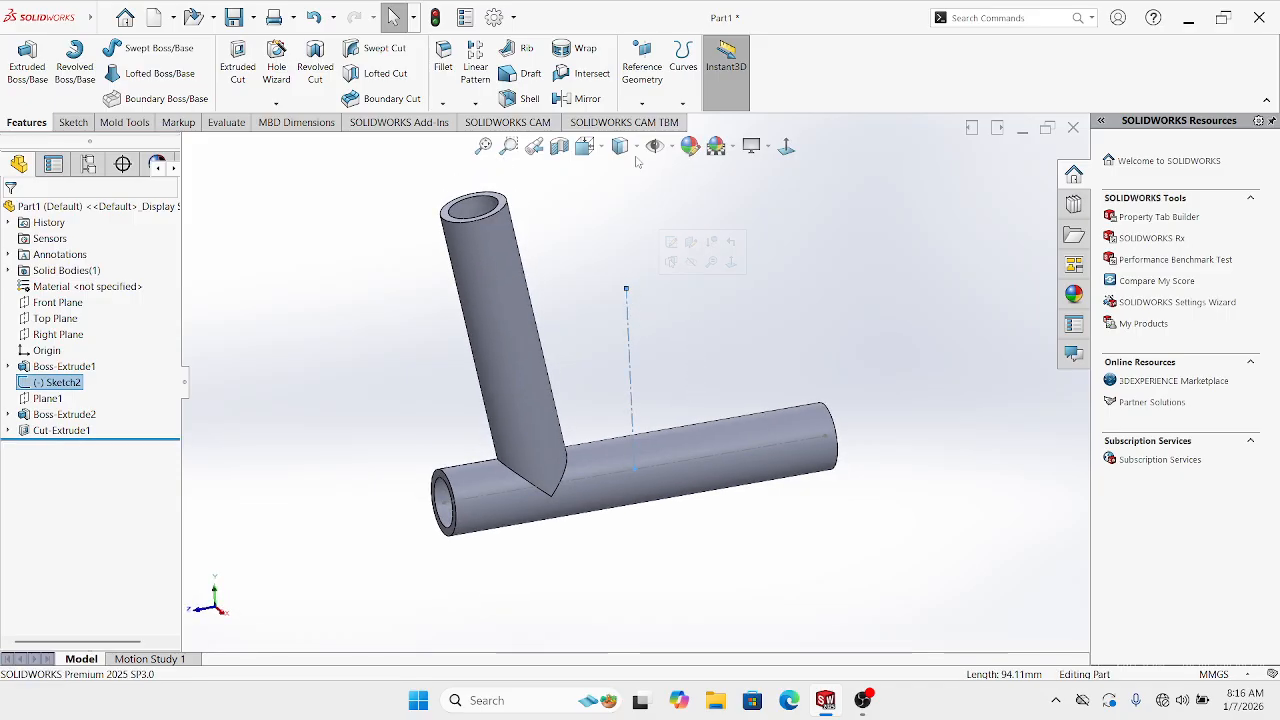
pyautogui.click(642, 104)
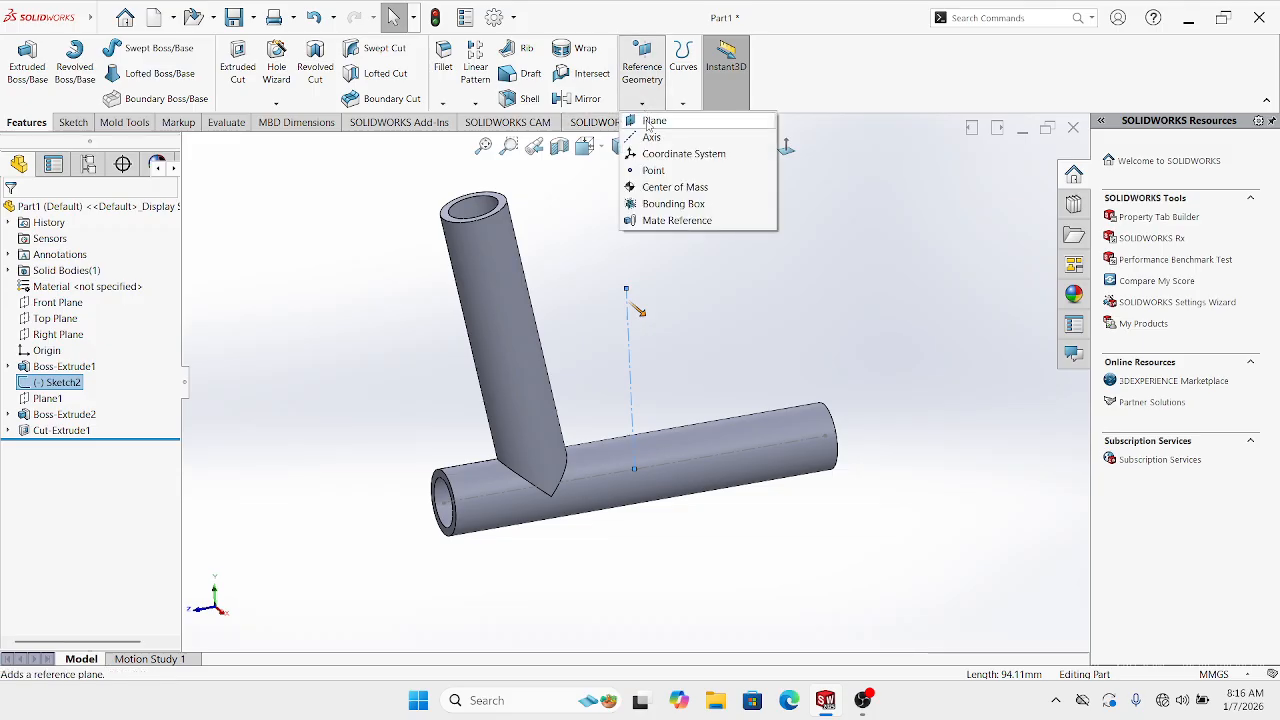
pyautogui.click(648, 276)
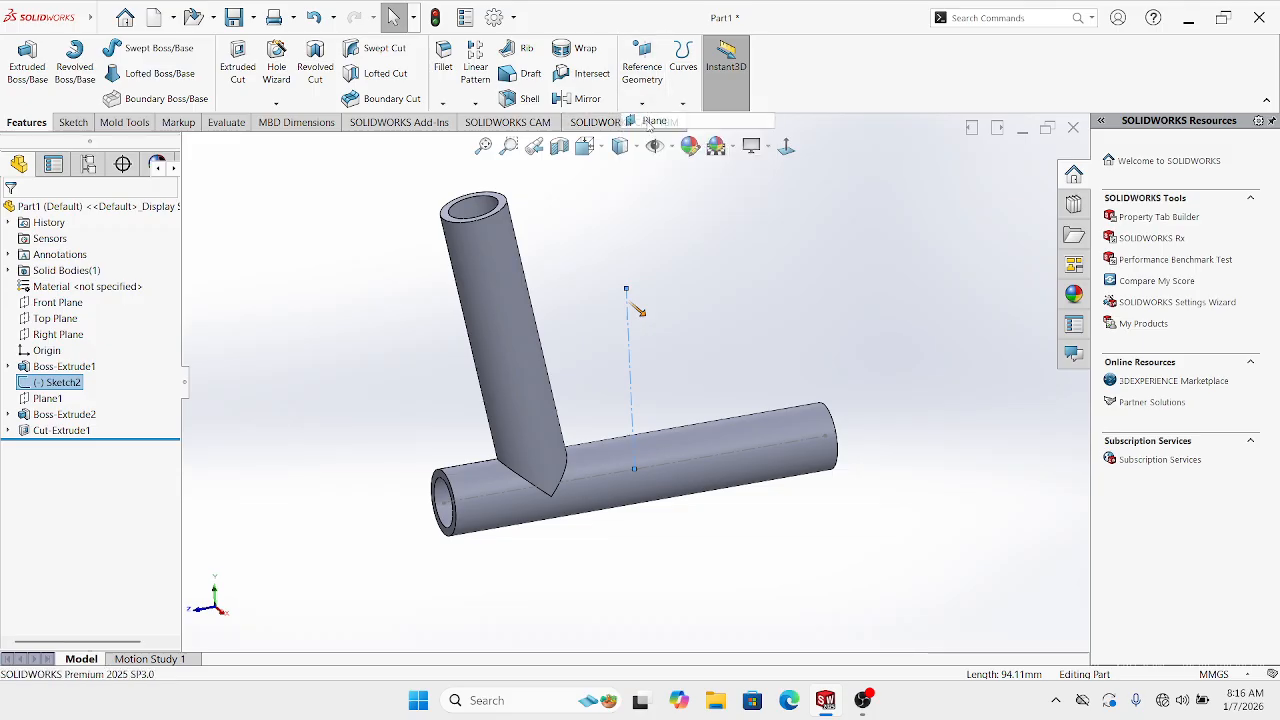
pyautogui.click(626, 290)
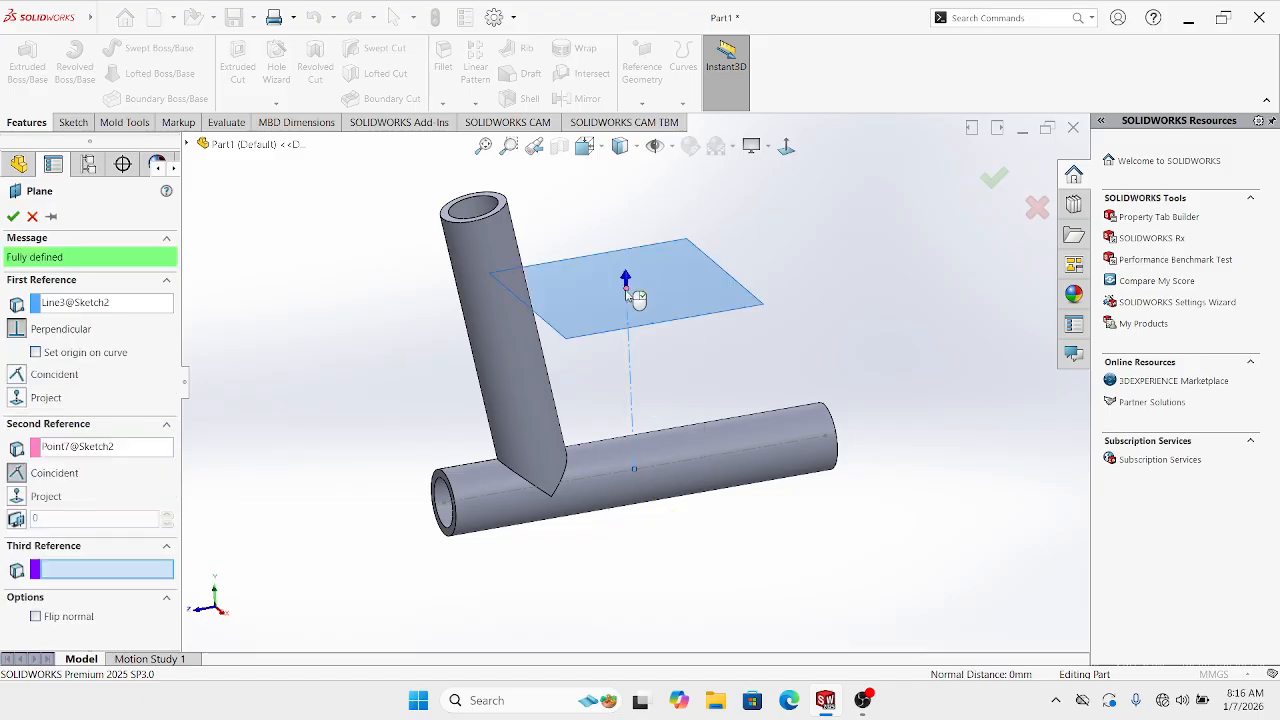
pyautogui.click(994, 178)
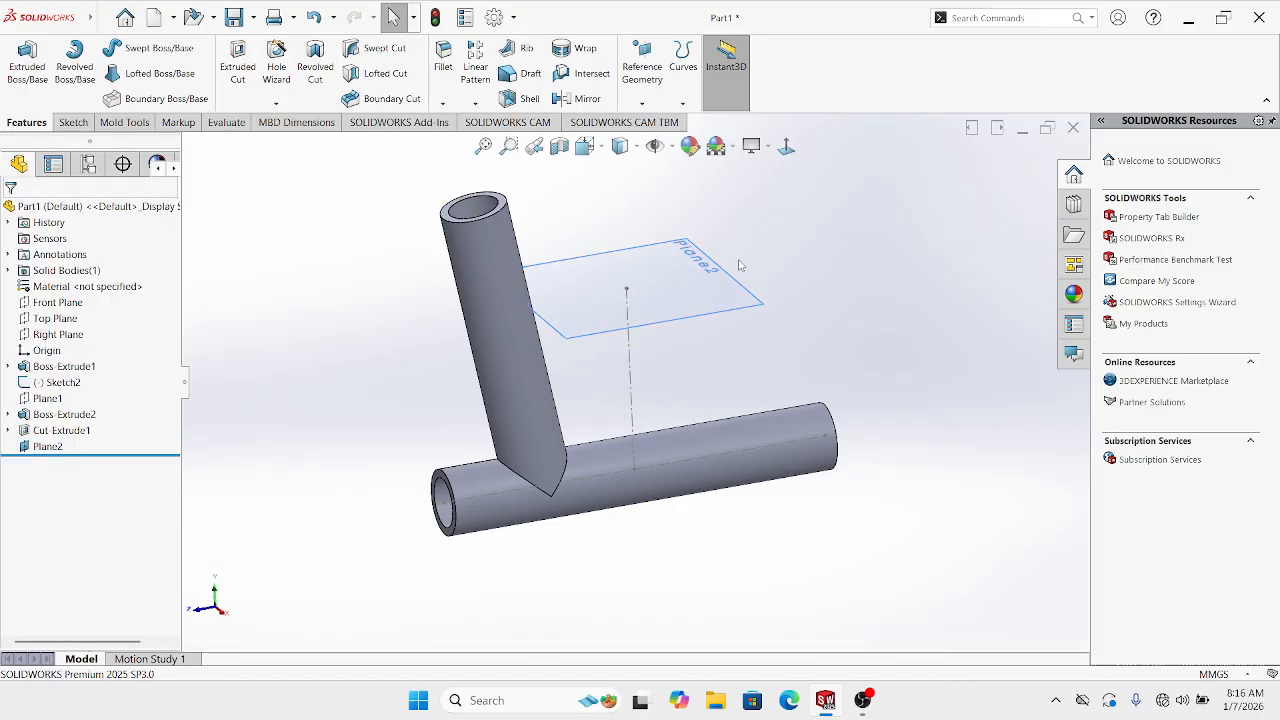
# Sketch a circle about 30 mm in diameter on the new reference plane, centred on the vertical centerline's upper endpoint
pyautogui.scroll(-2, 738, 258)
pyautogui.scroll(2, 722, 265)
pyautogui.moveTo(678, 322); pyautogui.dragTo(682, 406, button='middle')
pyautogui.moveTo(652, 347); pyautogui.dragTo(624, 351, button='middle')
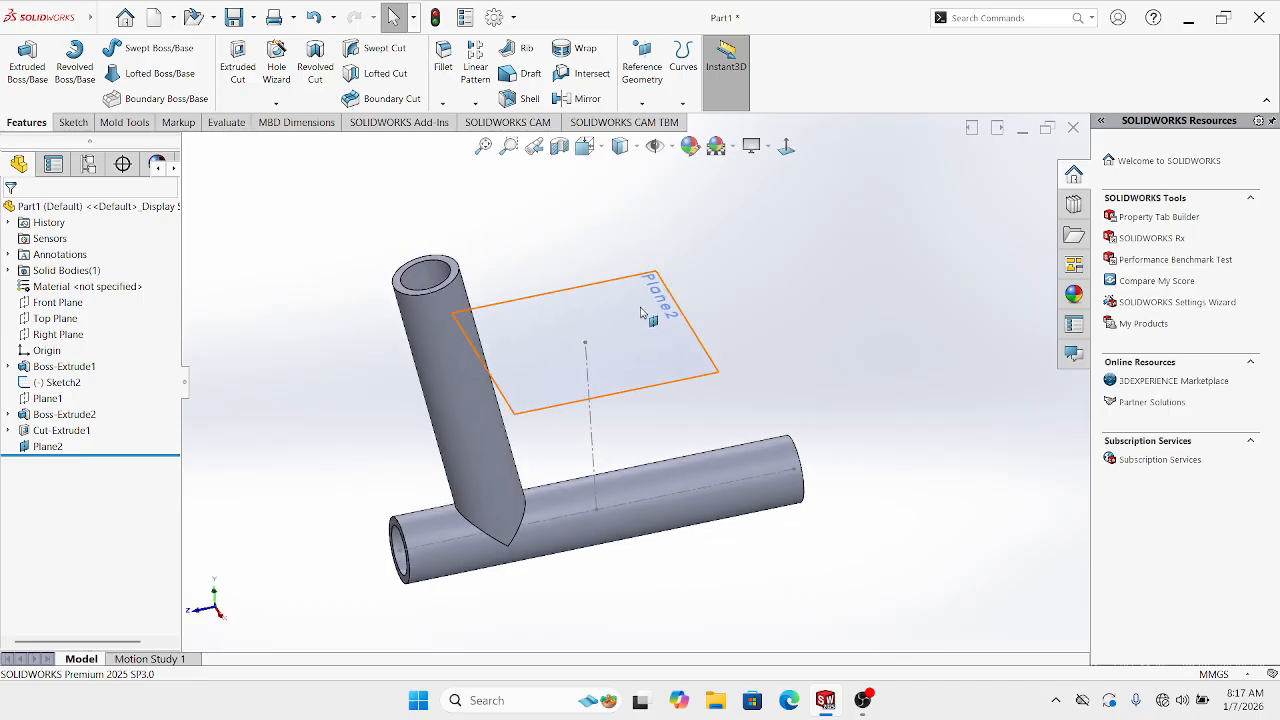
pyautogui.click(643, 313)
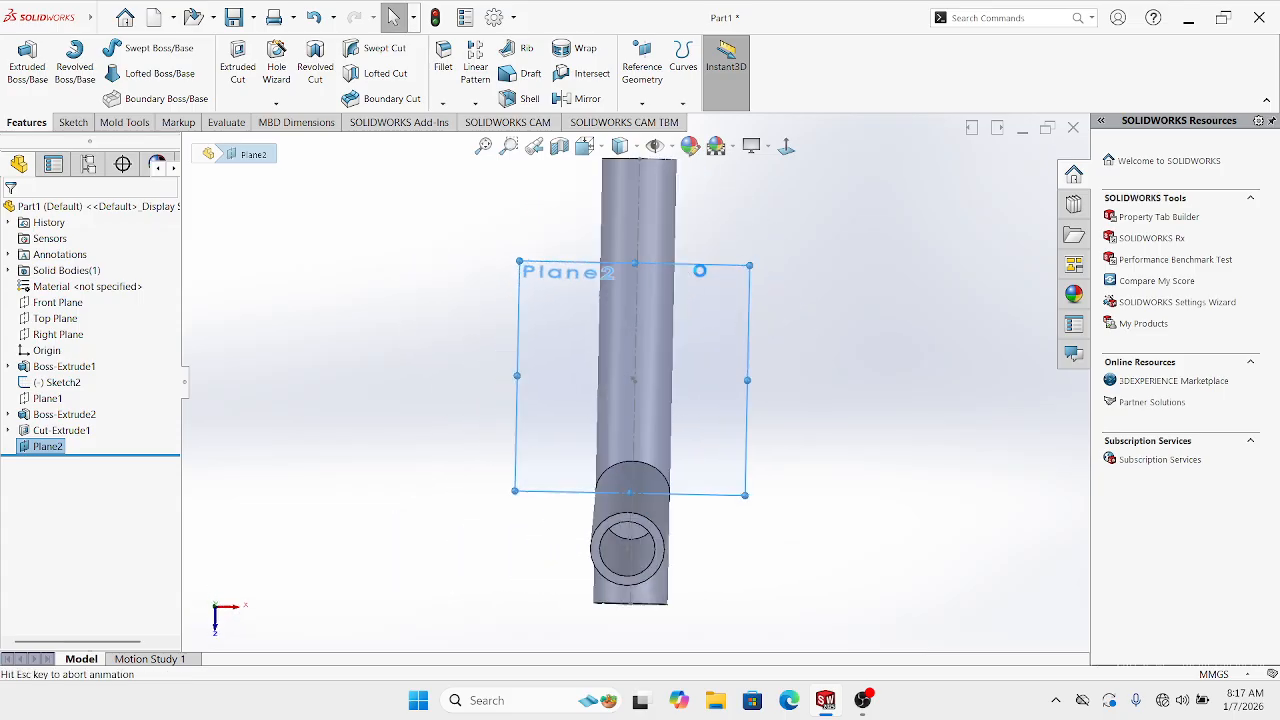
pyautogui.click(140, 49)
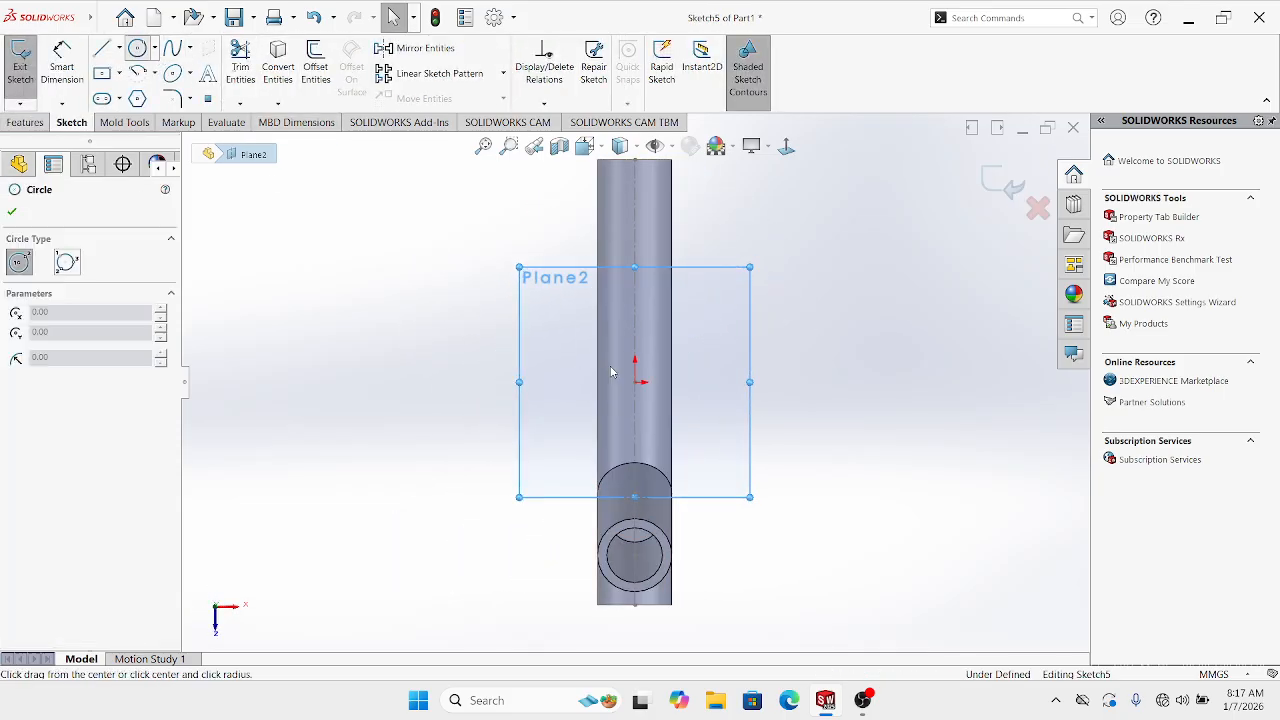
pyautogui.moveTo(610, 368); pyautogui.dragTo(637, 295, button='middle')
pyautogui.scroll(-1, 675, 369)
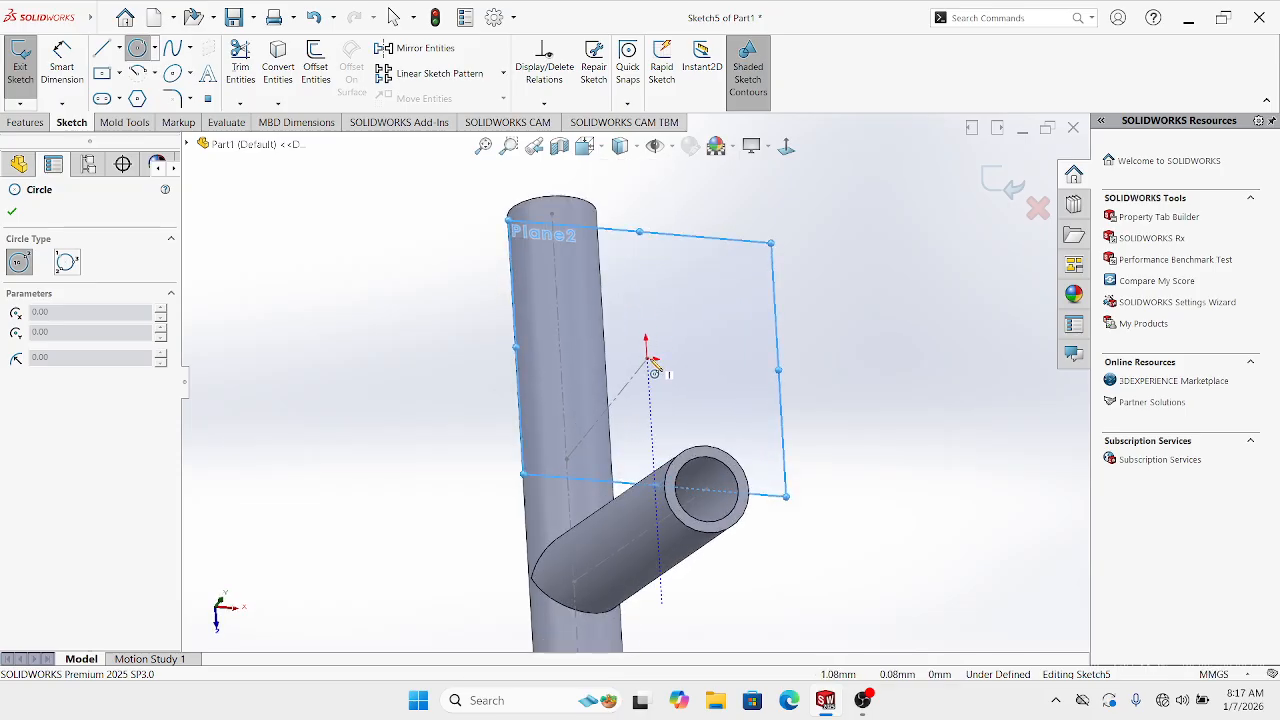
pyautogui.click(647, 358)
pyautogui.click(669, 336)
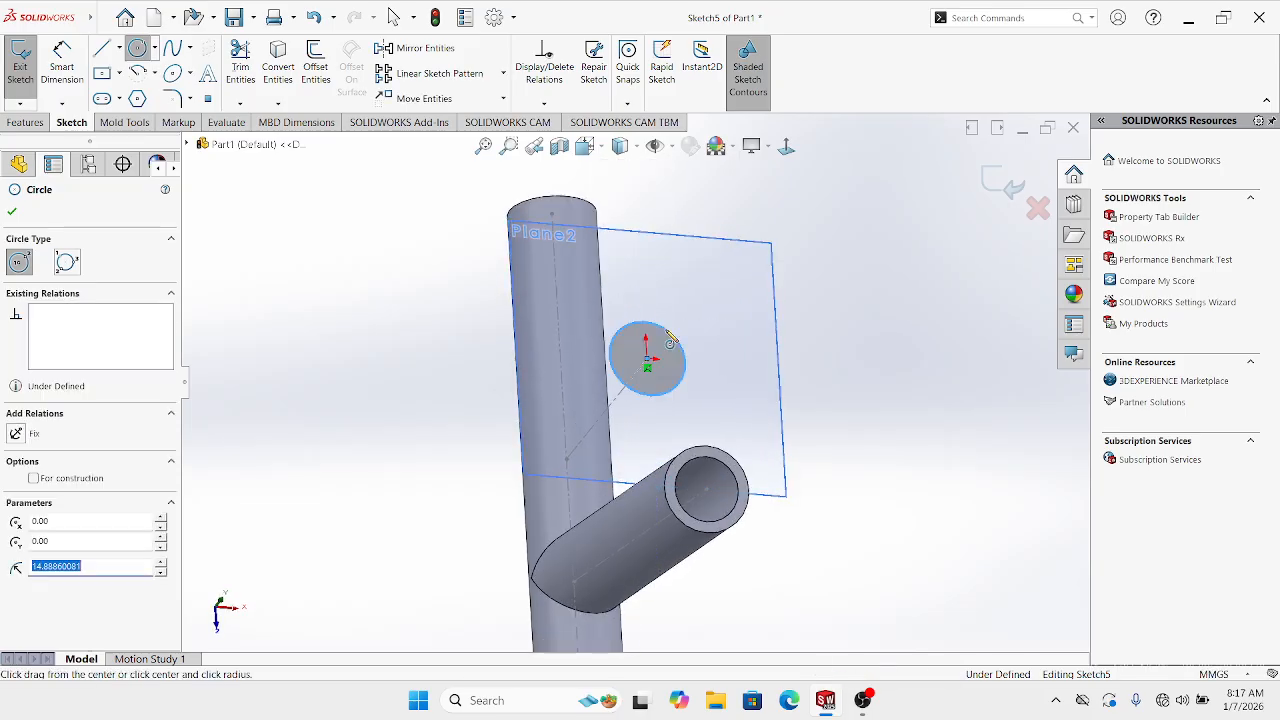
pyautogui.press('Escape')
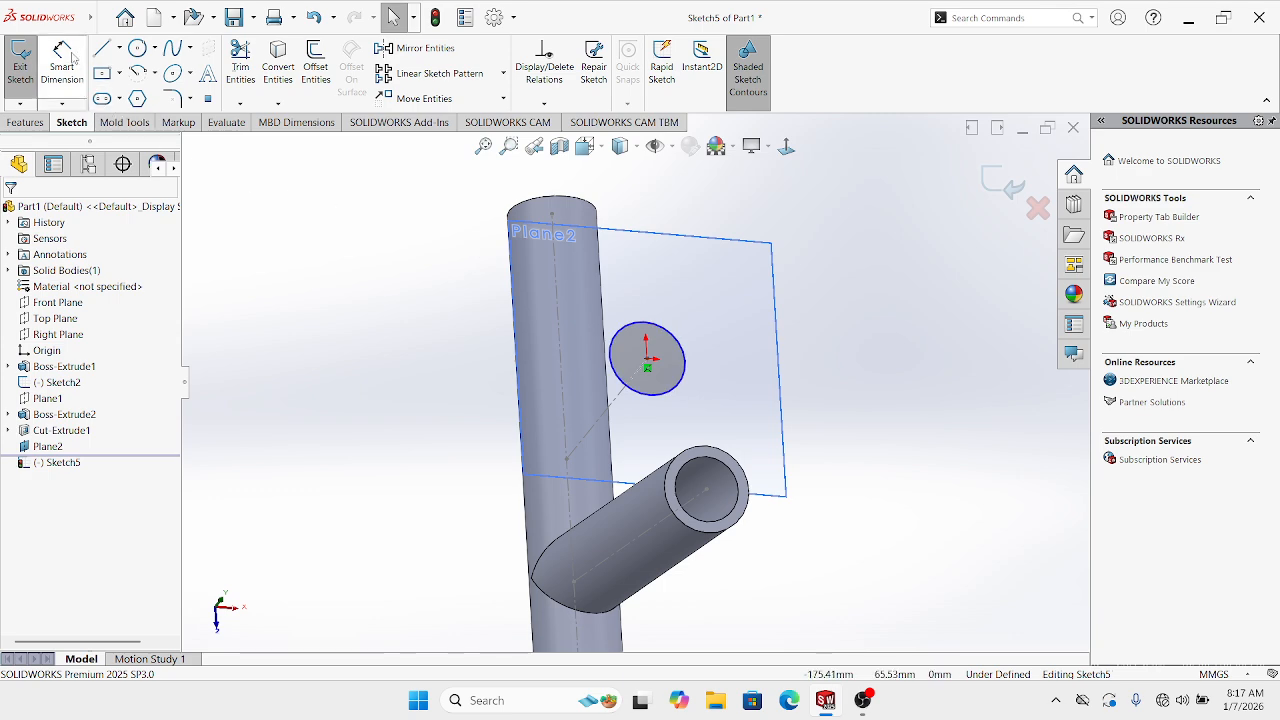
# Dimension the circle's diameter as 33.4 mm
pyautogui.click(669, 336)
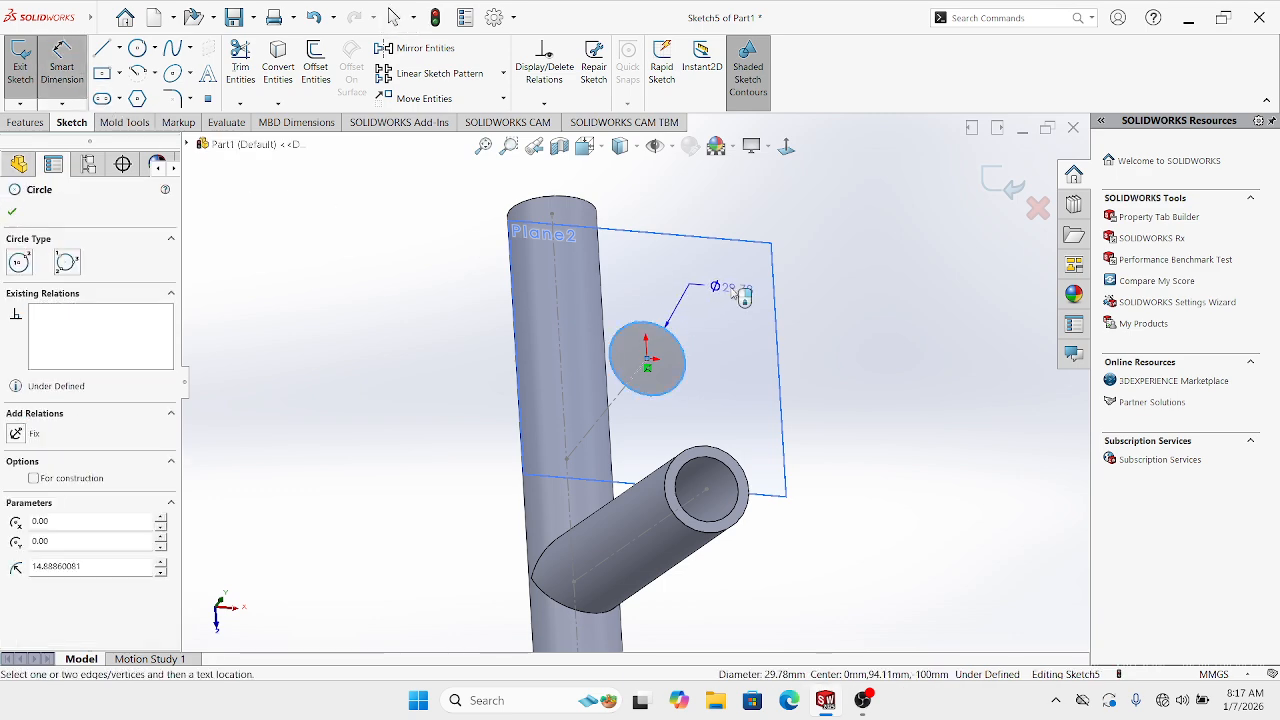
pyautogui.click(733, 290)
pyautogui.write('33')
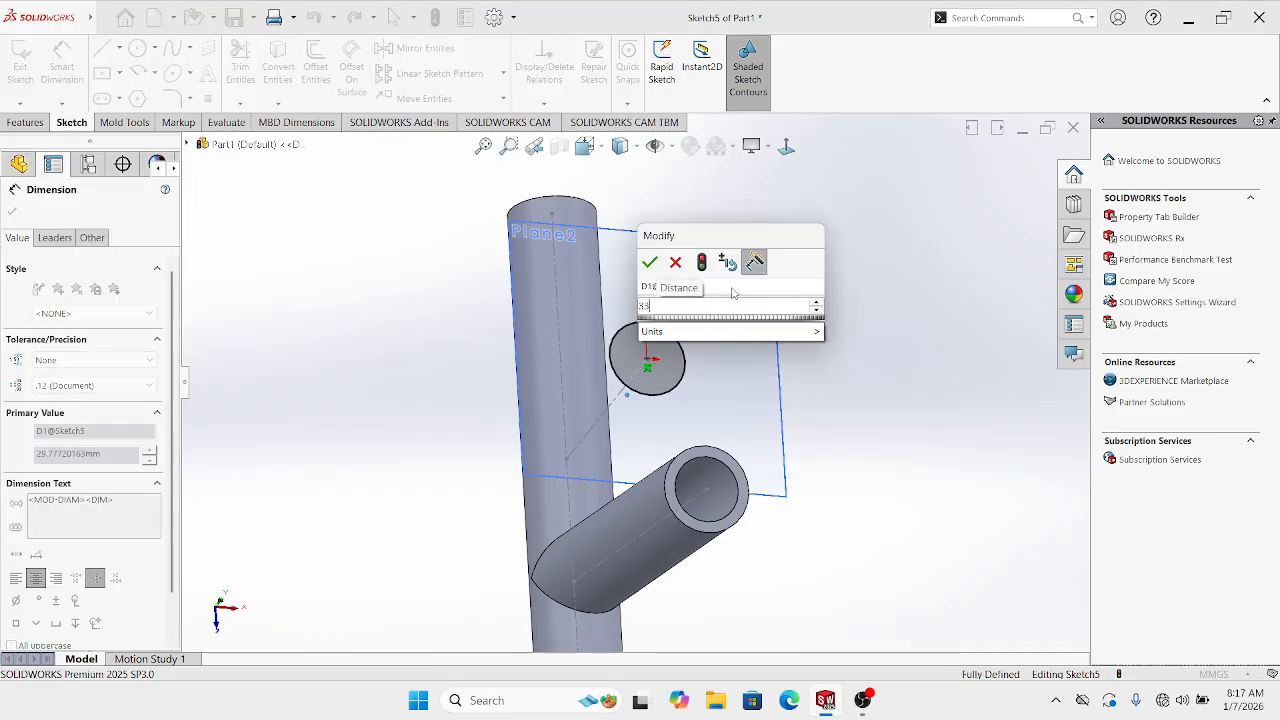
pyautogui.write('.4')
pyautogui.press('Return')
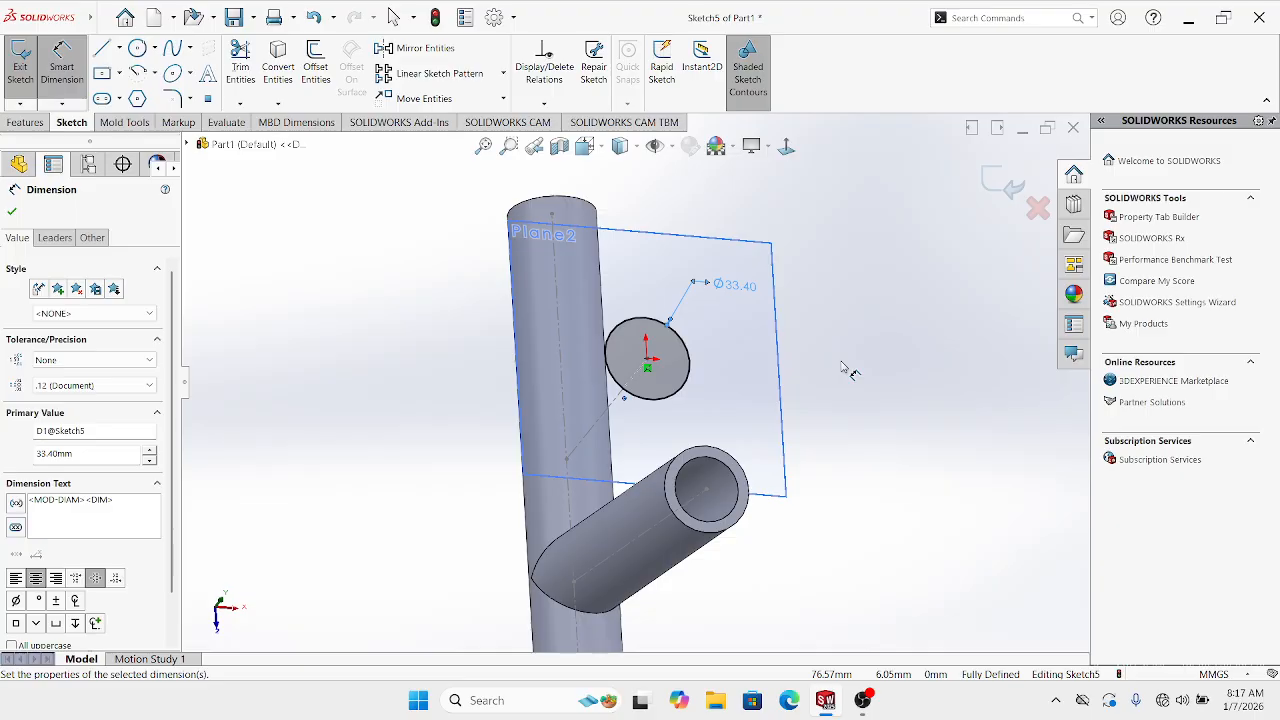
# Extrude the circle with the Up To Surface end condition to the horizontal tube's outer face, merging the result
pyautogui.click(27, 122)
pyautogui.click(27, 66)
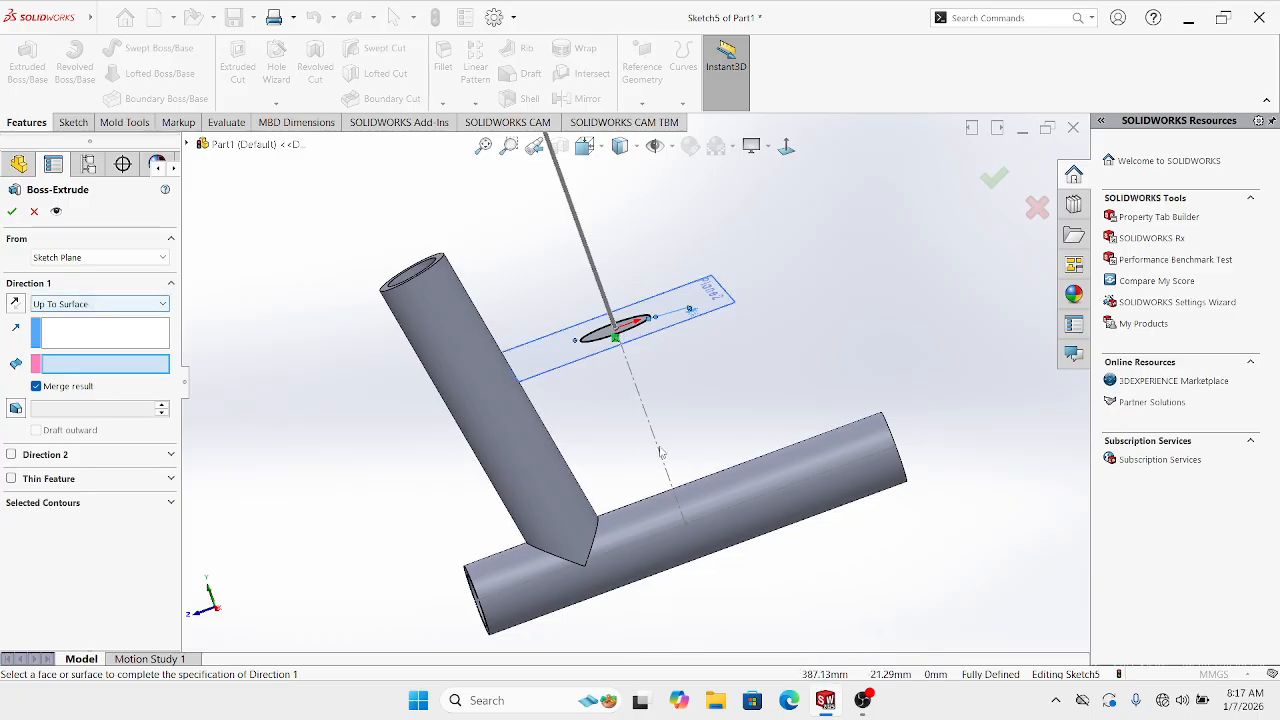
pyautogui.click(709, 489)
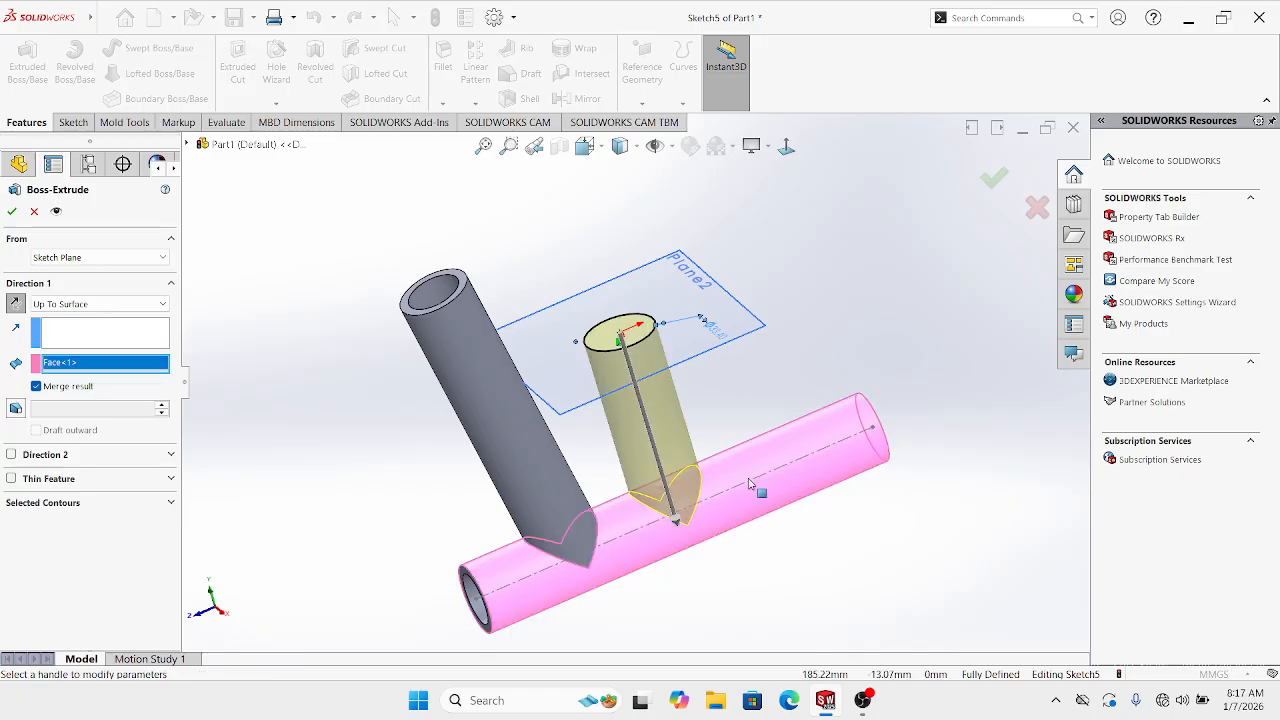
pyautogui.moveTo(748, 483); pyautogui.dragTo(700, 465, button='middle')
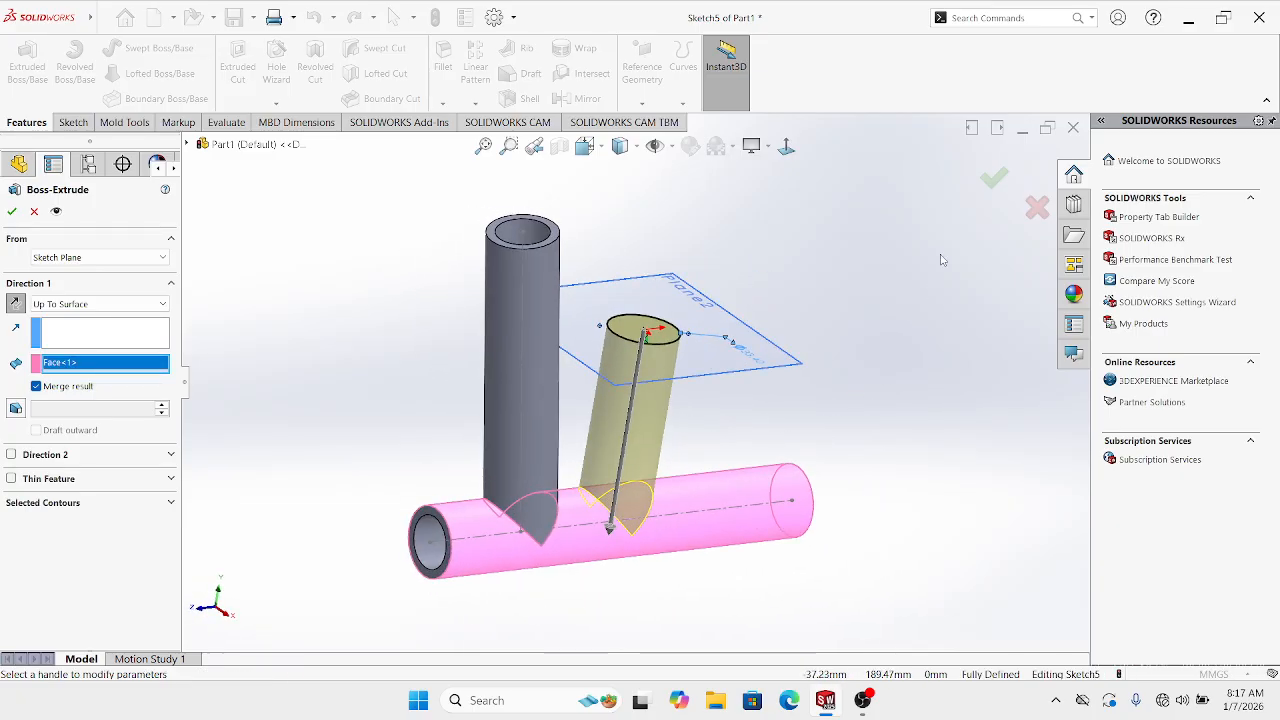
pyautogui.click(992, 182)
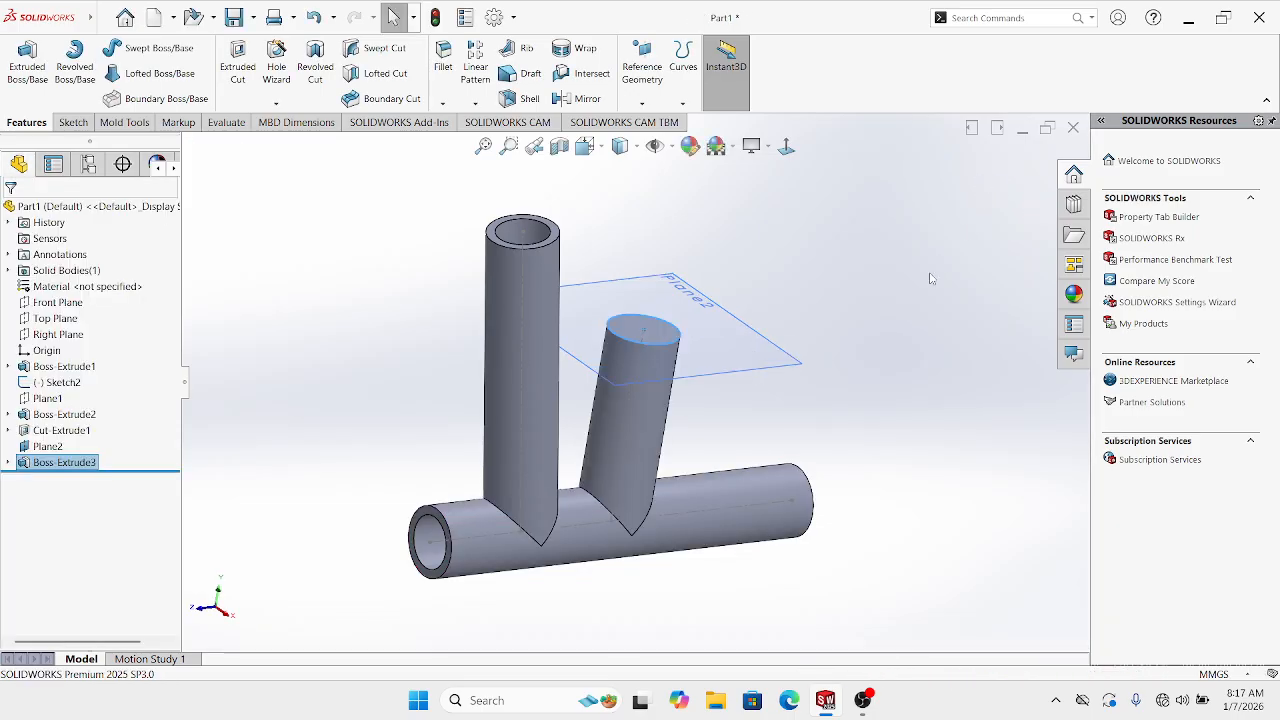
# Hide the reference plane at the top of the vertical branch
pyautogui.click(651, 297)
pyautogui.rightClick(690, 298)
pyautogui.click(700, 262)
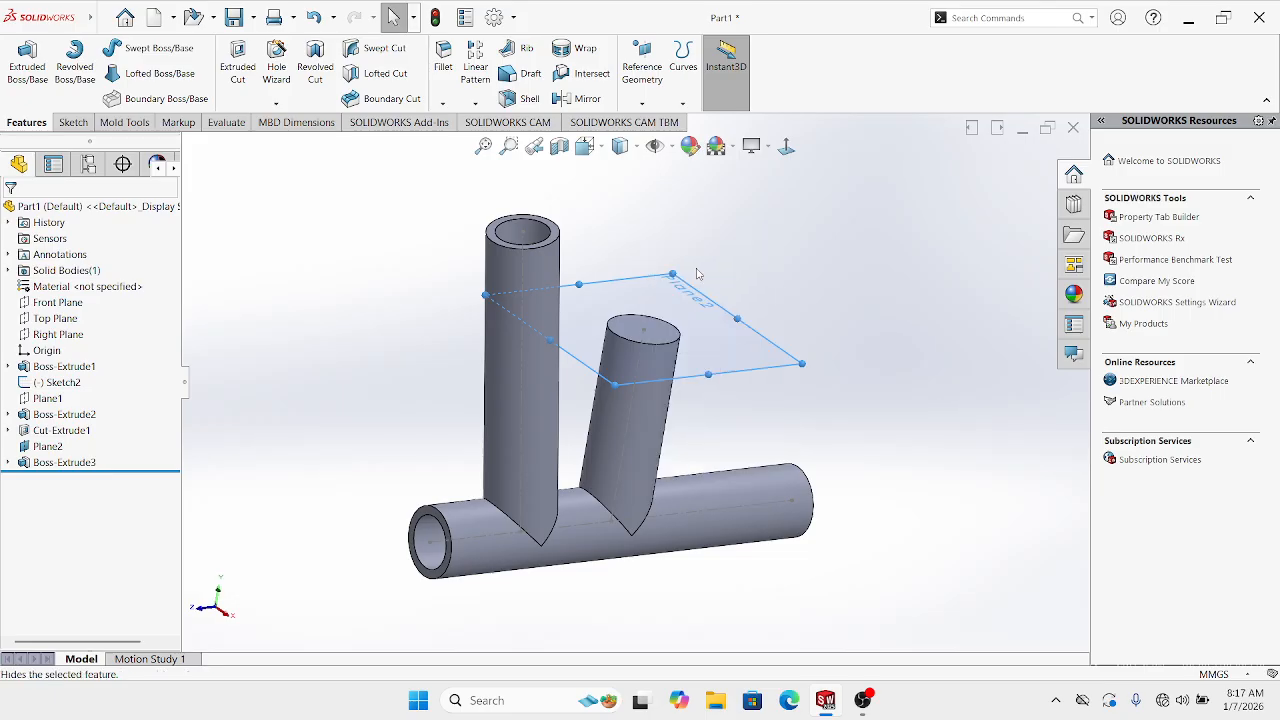
# Shell the part with a 4.2 mm wall thickness, removing the vertical branch's top end face
pyautogui.moveTo(714, 310); pyautogui.dragTo(670, 346, button='middle')
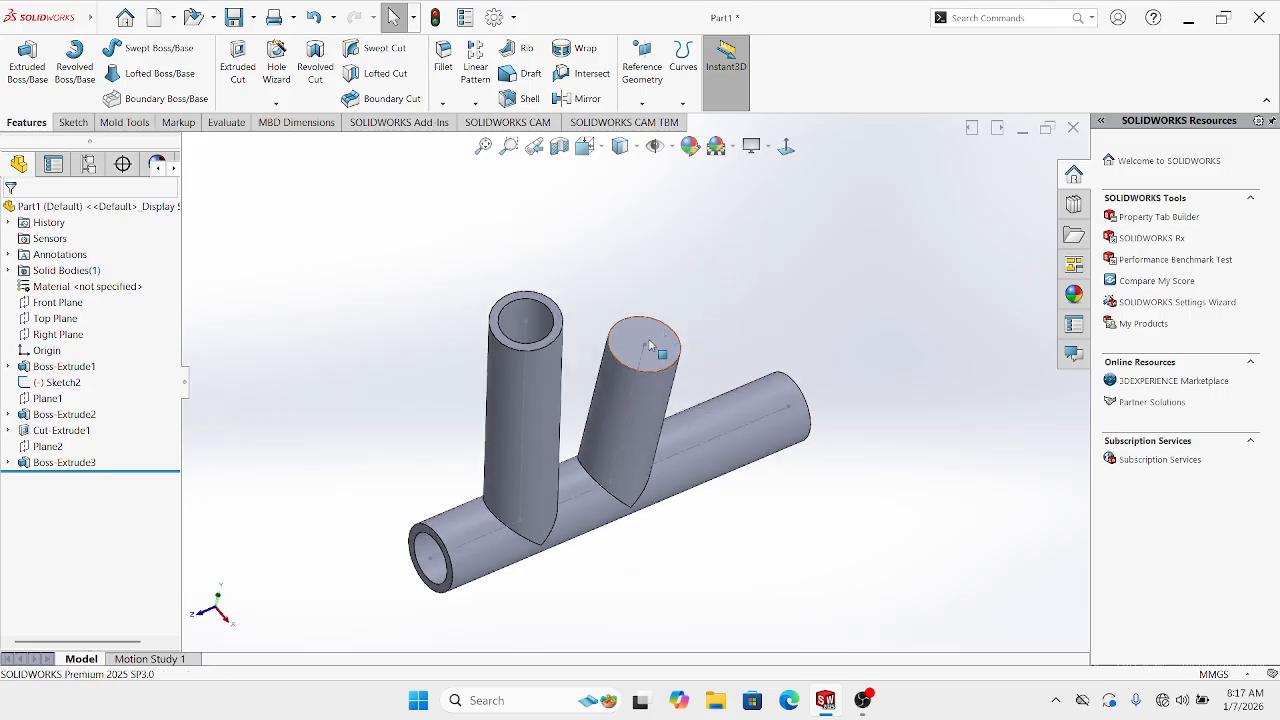
pyautogui.scroll(-3, 680, 380)
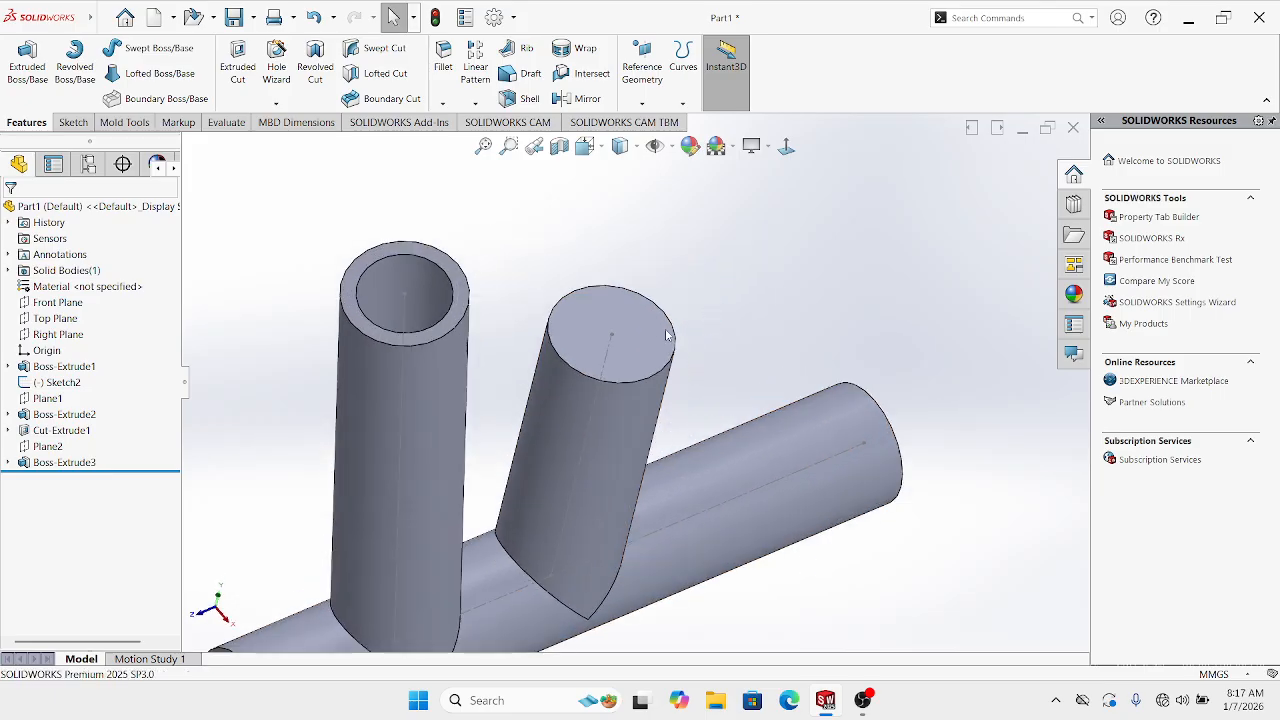
pyautogui.click(626, 314)
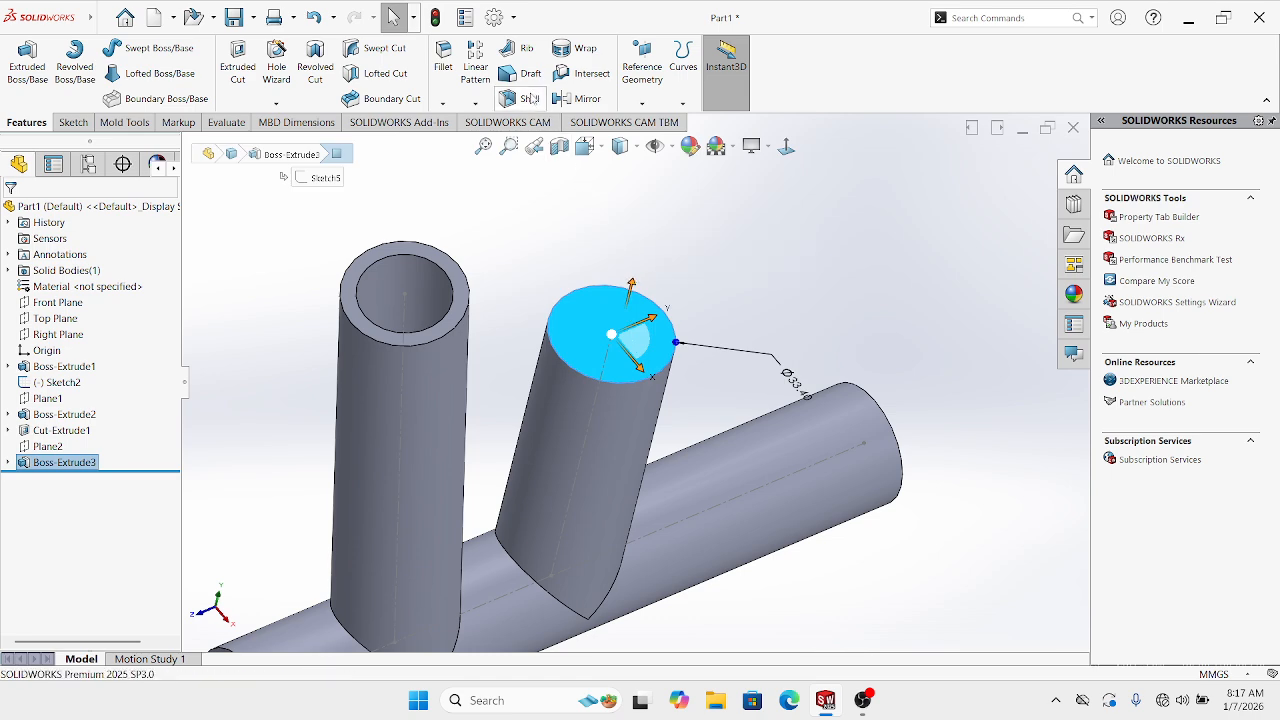
pyautogui.click(529, 99)
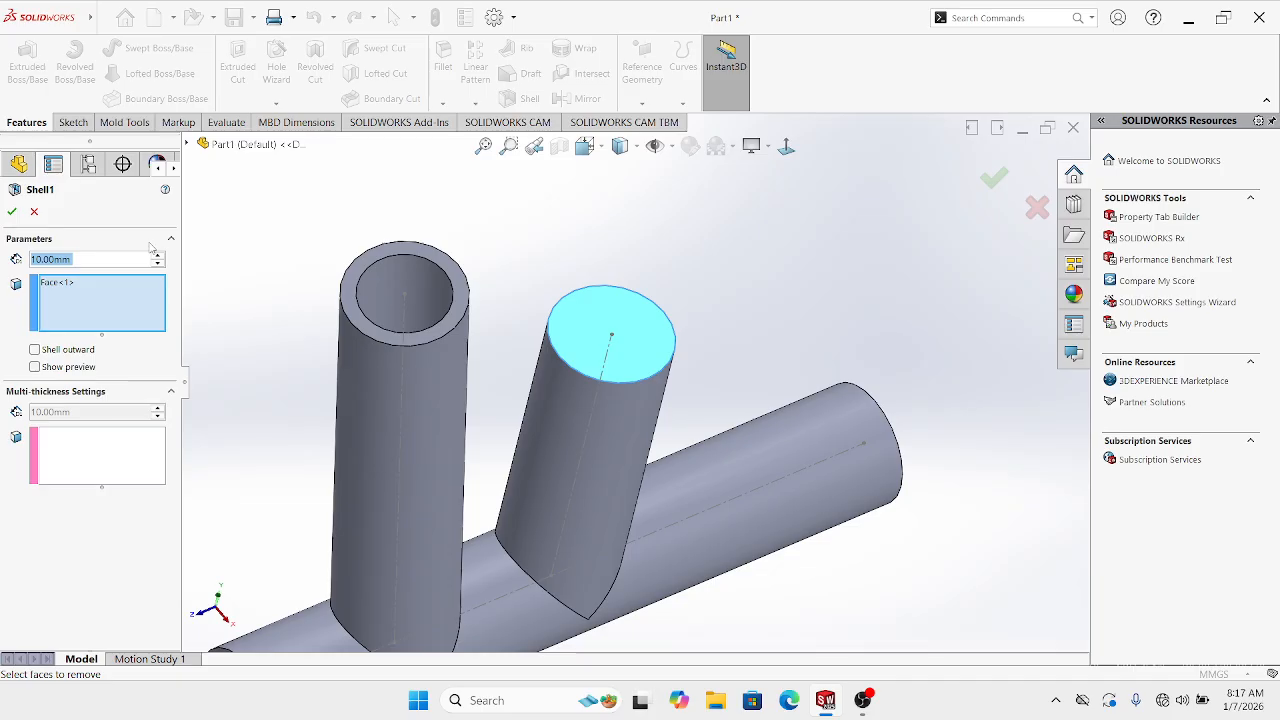
pyautogui.write('4.')
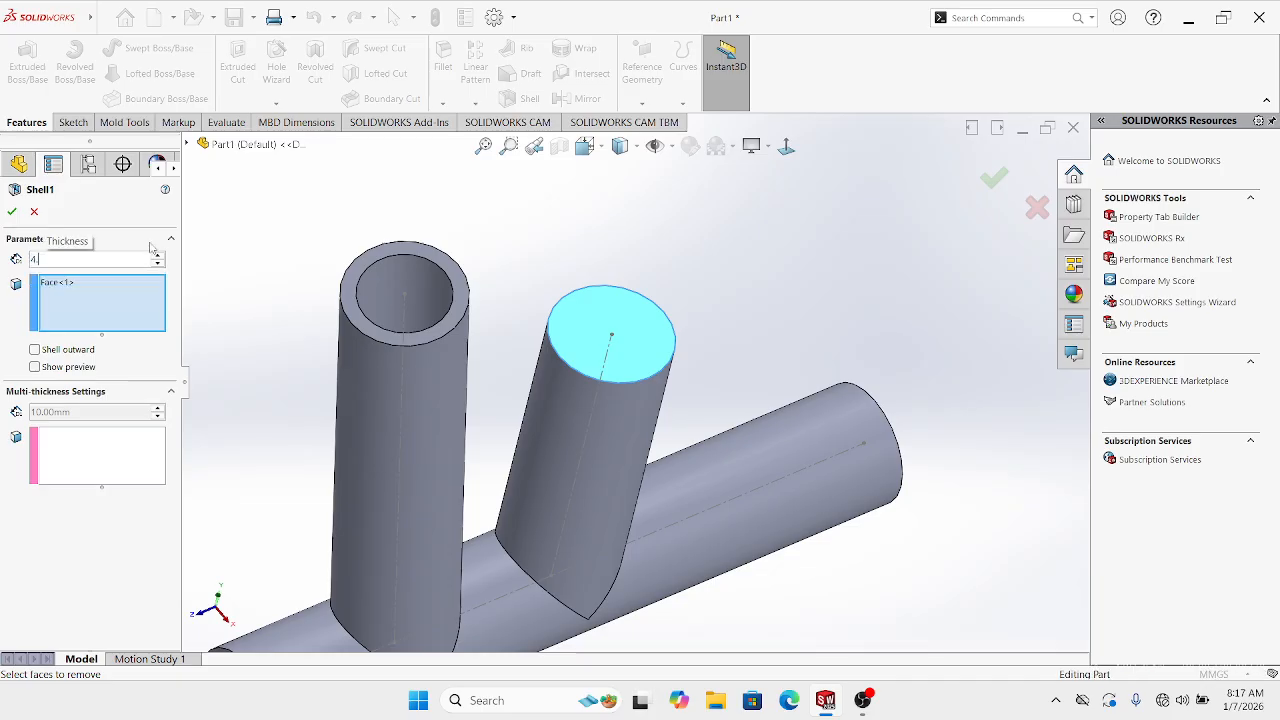
pyautogui.write('2')
pyautogui.press('Return')
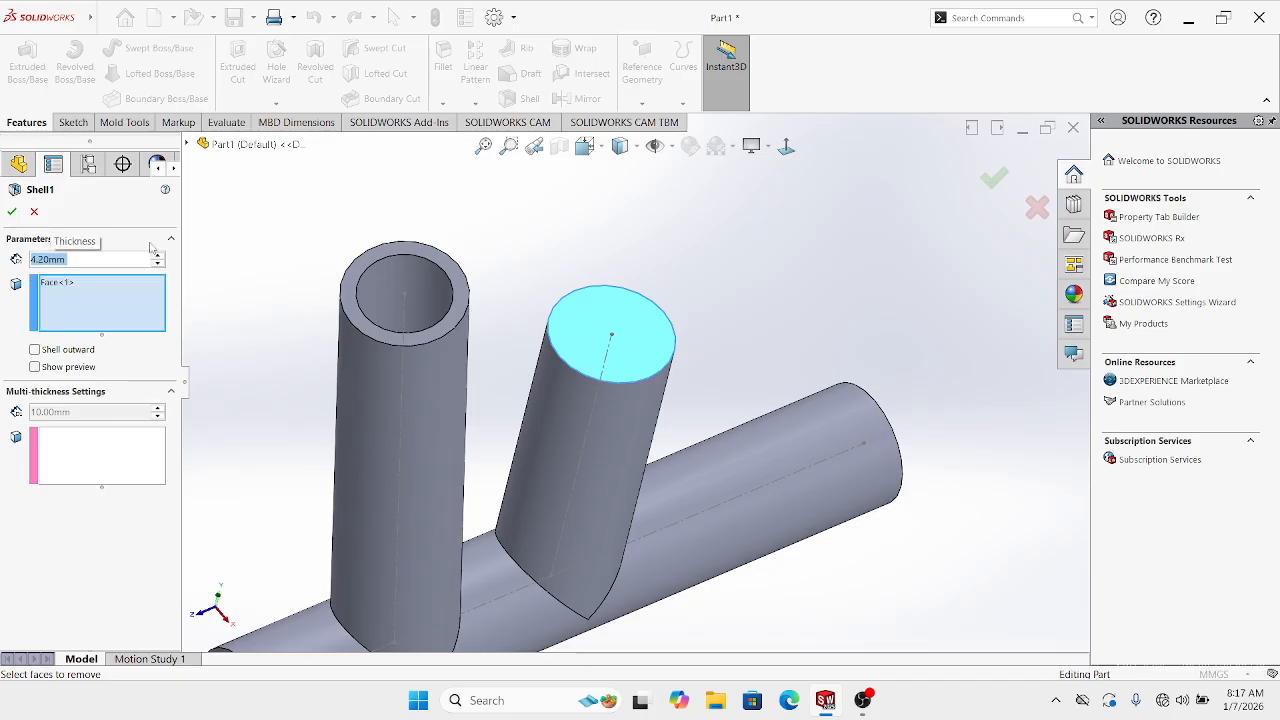
pyautogui.click(12, 212)
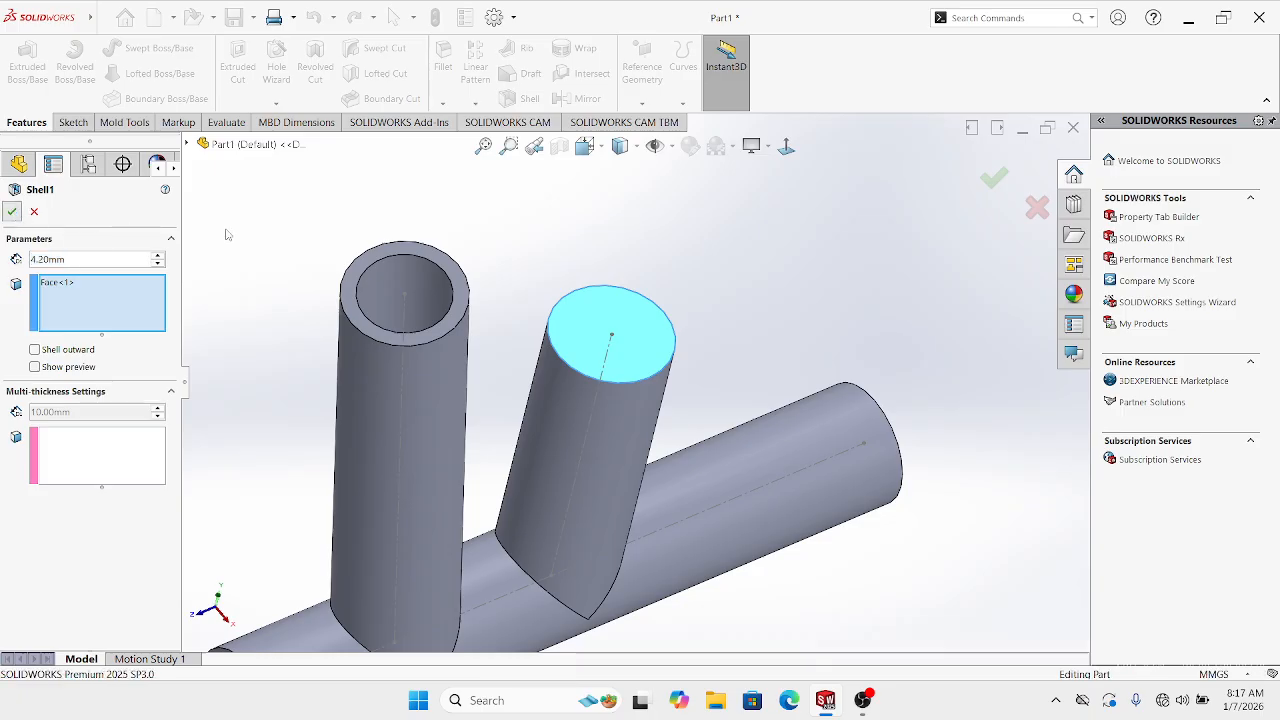
# Examine the hollowed vertical branch and the whole tube assembly from several angles
pyautogui.moveTo(520, 250); pyautogui.dragTo(607, 410, button='middle')
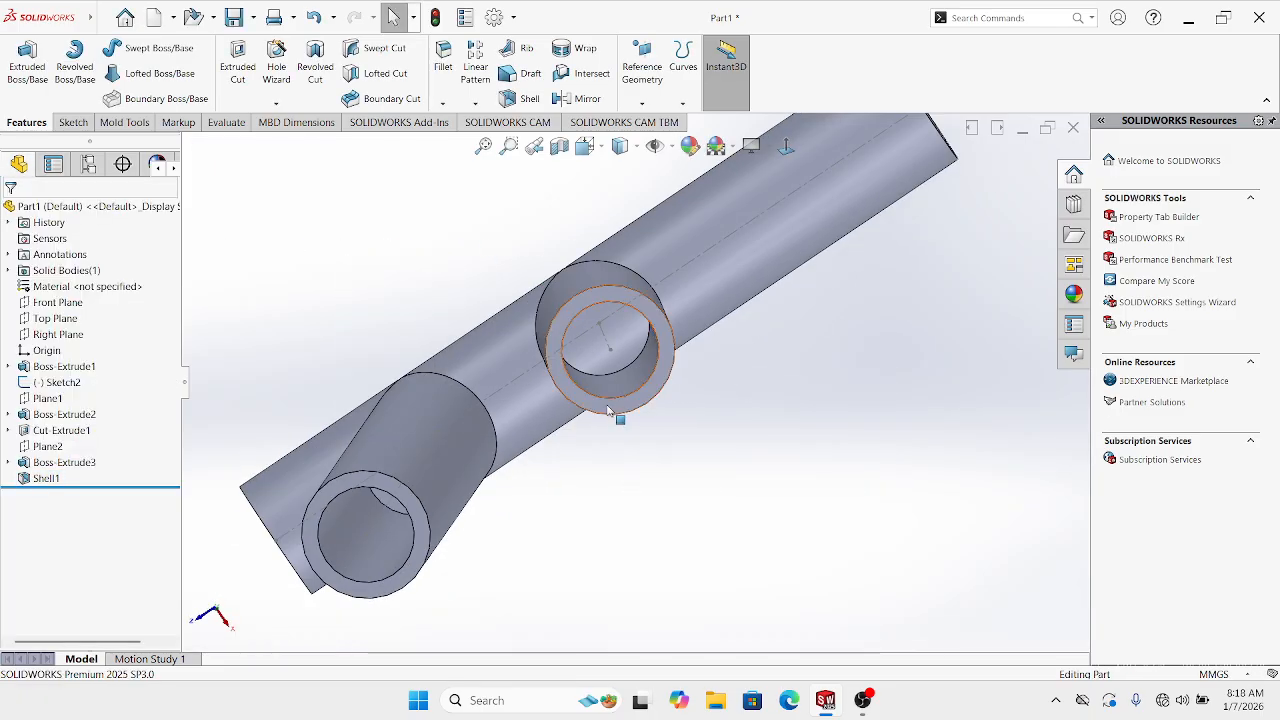
pyautogui.click(614, 354)
pyautogui.moveTo(617, 356); pyautogui.dragTo(646, 257, button='middle')
pyautogui.scroll(4, 692, 425)
pyautogui.click(700, 444)
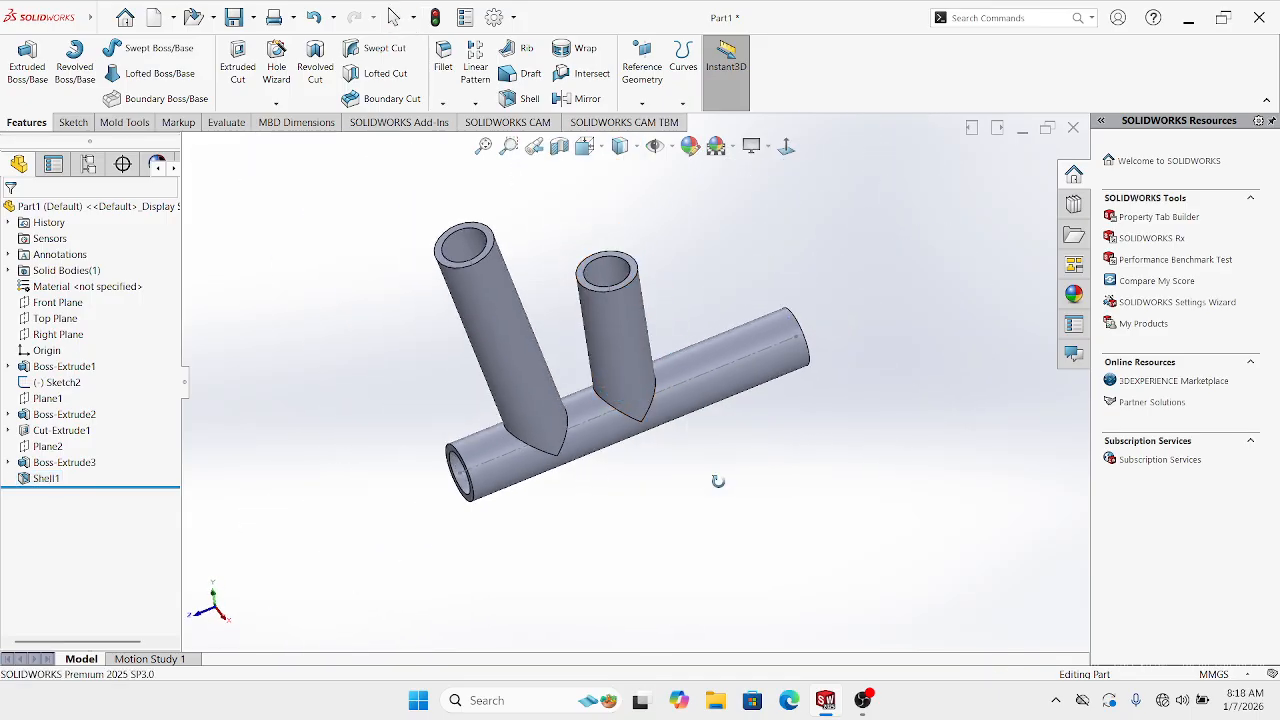
pyautogui.moveTo(712, 446); pyautogui.dragTo(781, 326, button='middle')
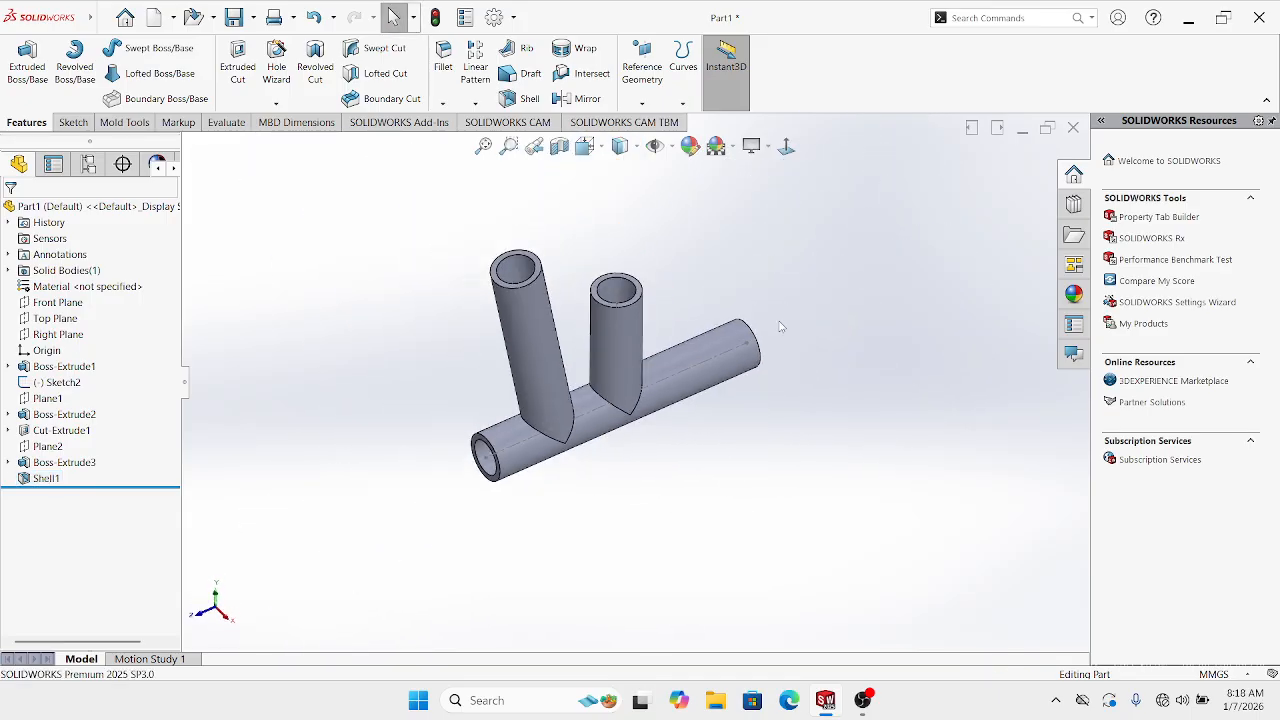
pyautogui.click(786, 147)
pyautogui.scroll(2, 750, 420)
pyautogui.scroll(-1, 688, 366)
pyautogui.hotkey('ctrl', '7')
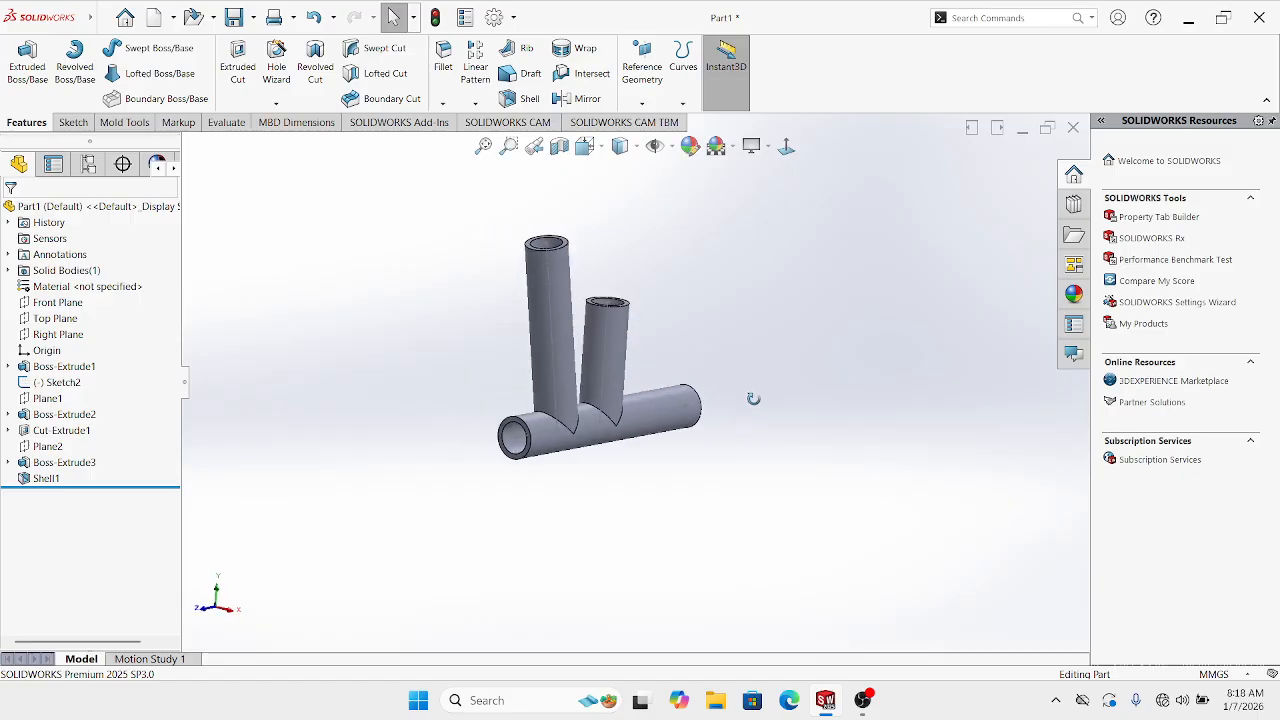
# Apply a planar section view along the Right Plane to inspect the interiors of the tube and both branches
pyautogui.click(559, 147)
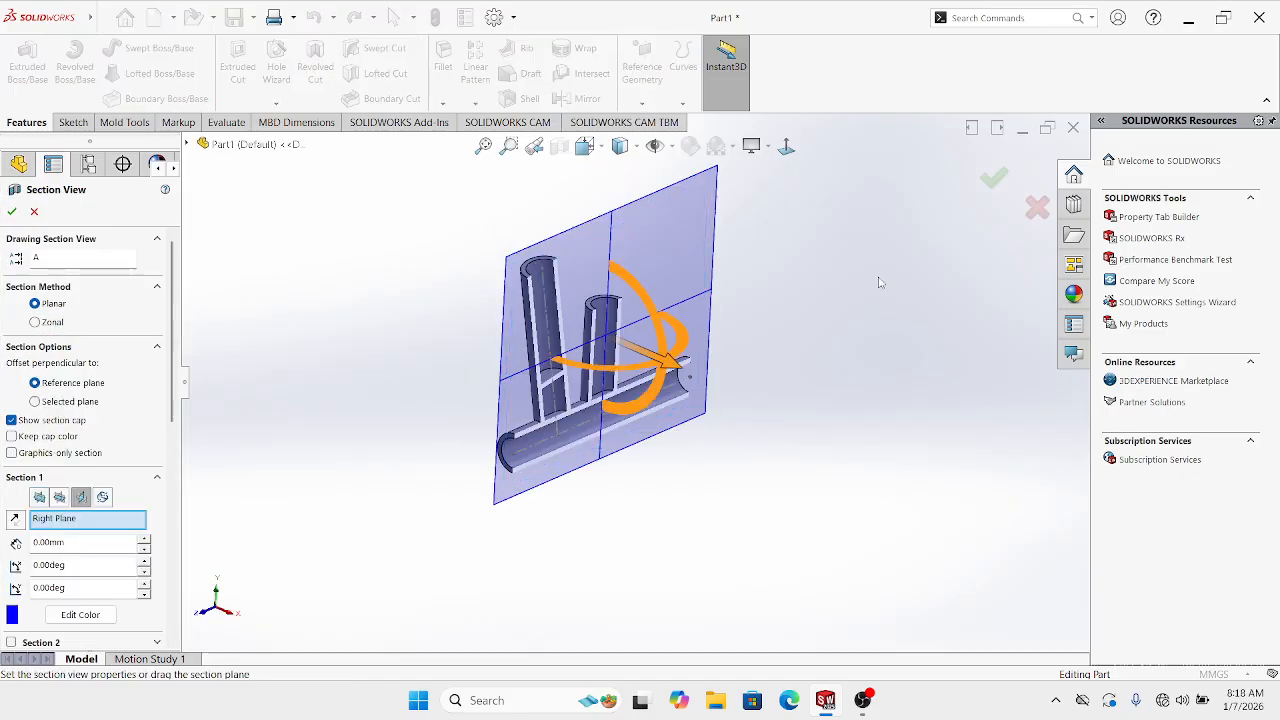
pyautogui.click(996, 179)
pyautogui.moveTo(675, 391); pyautogui.dragTo(588, 470, button='middle')
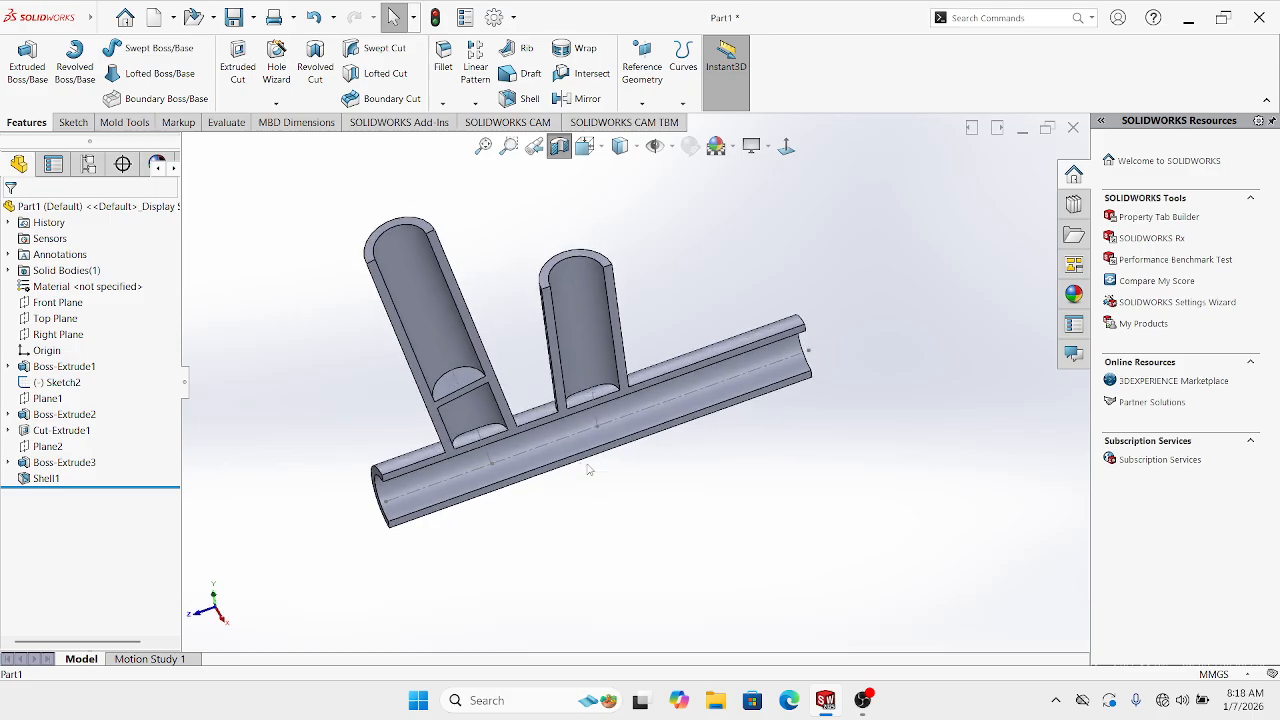
pyautogui.scroll(1, 595, 342)
pyautogui.moveTo(628, 424); pyautogui.dragTo(593, 459, button='middle')
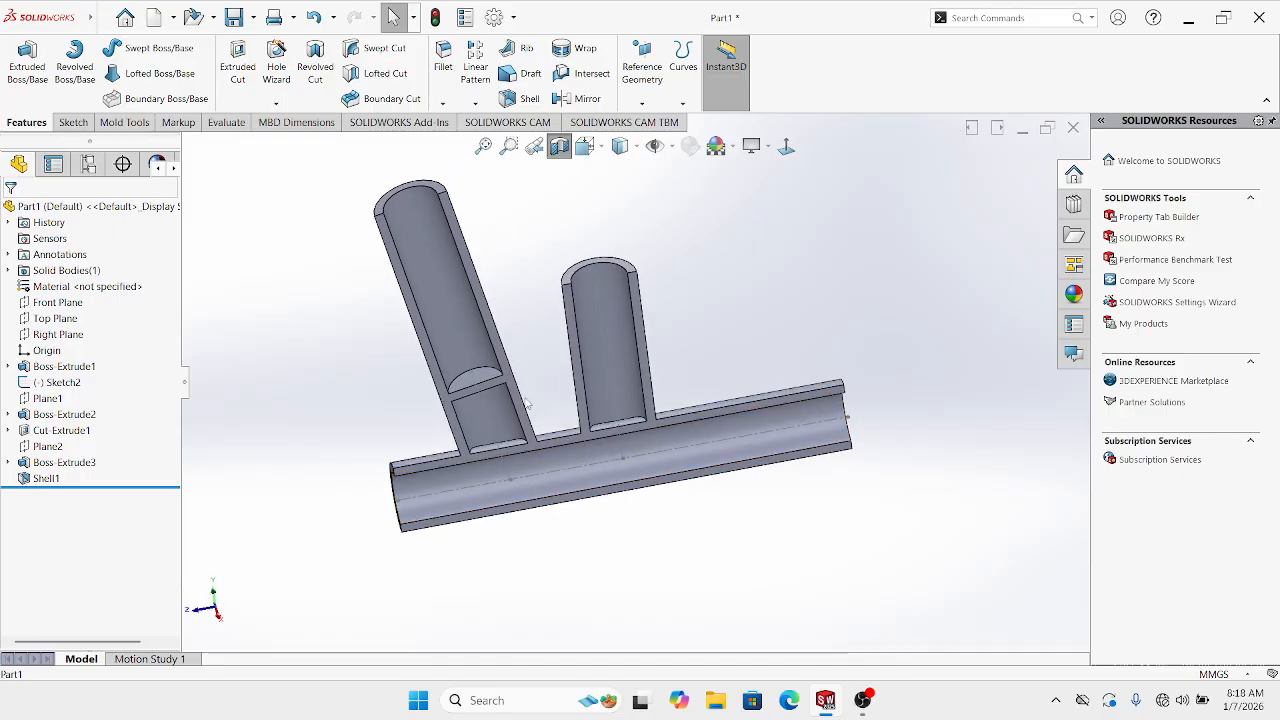
# Edit the inclined branch's 25 mm bore cut so its end condition is Up To Next, opening it into the main tube
pyautogui.rightClick(453, 328)
pyautogui.click(273, 333)
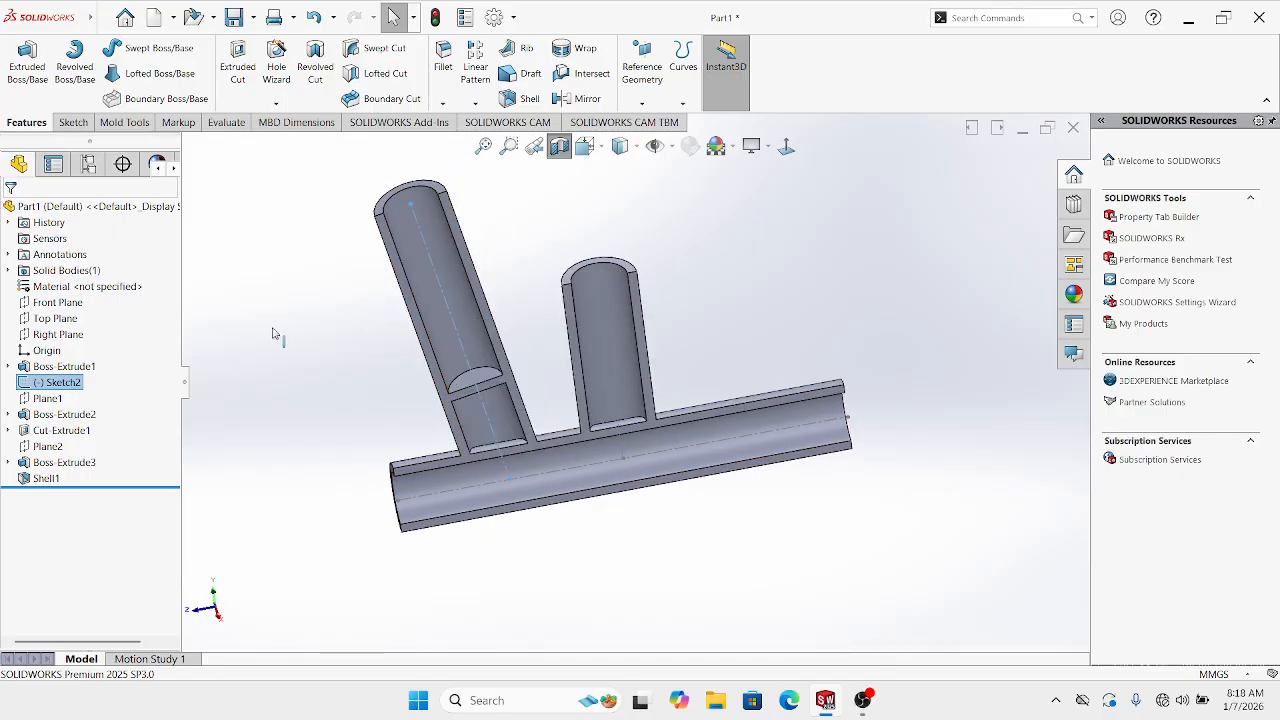
pyautogui.click(448, 302)
pyautogui.rightClick(453, 296)
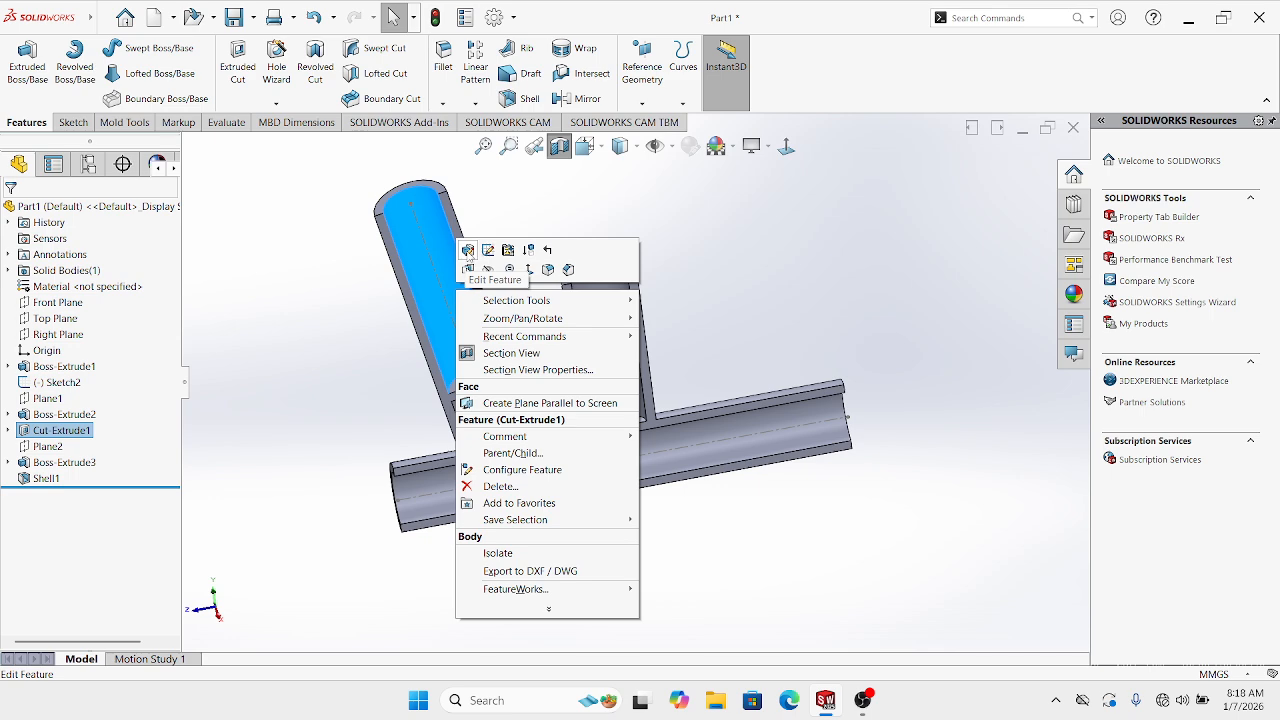
pyautogui.click(468, 250)
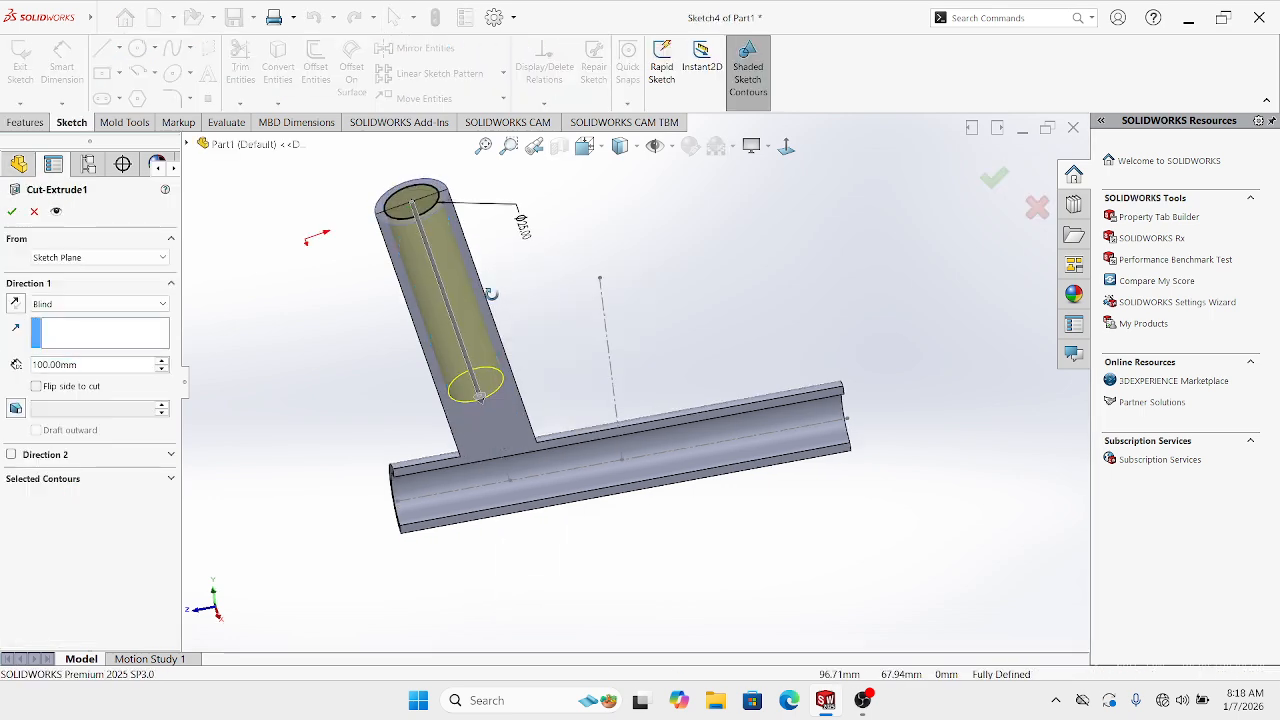
pyautogui.moveTo(490, 293); pyautogui.dragTo(503, 217, button='middle')
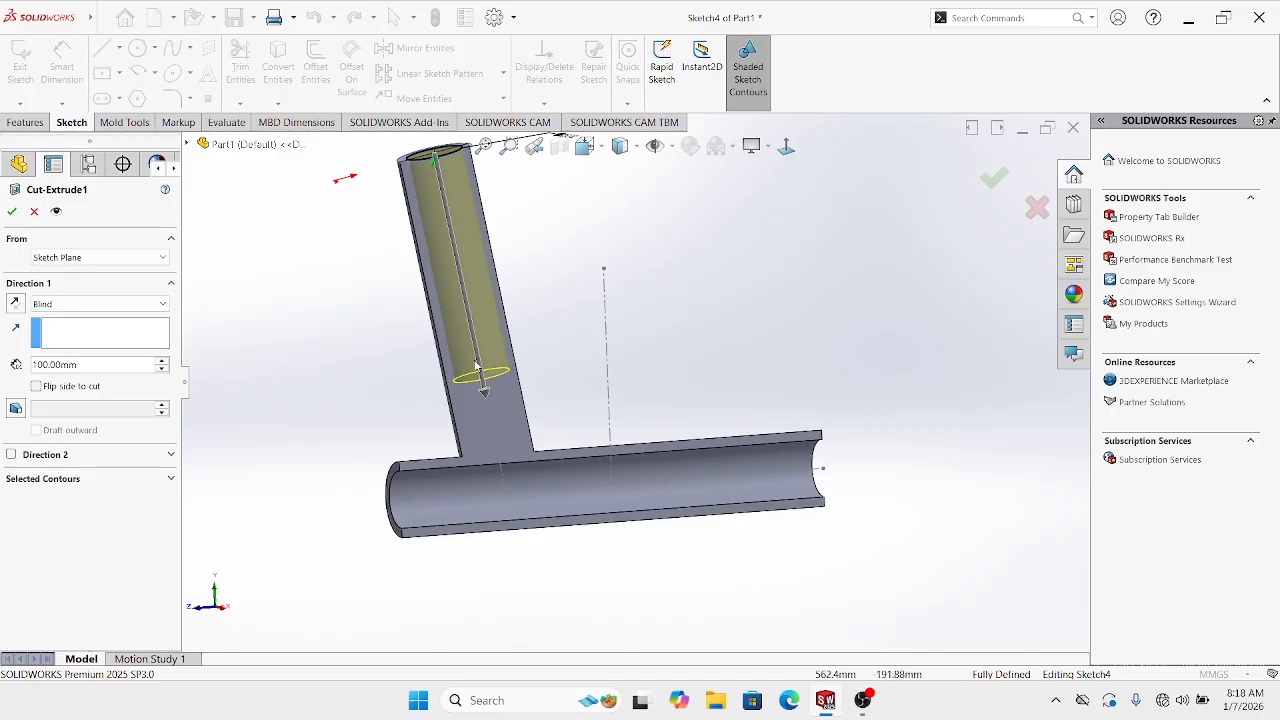
pyautogui.moveTo(569, 449); pyautogui.dragTo(389, 447, button='middle')
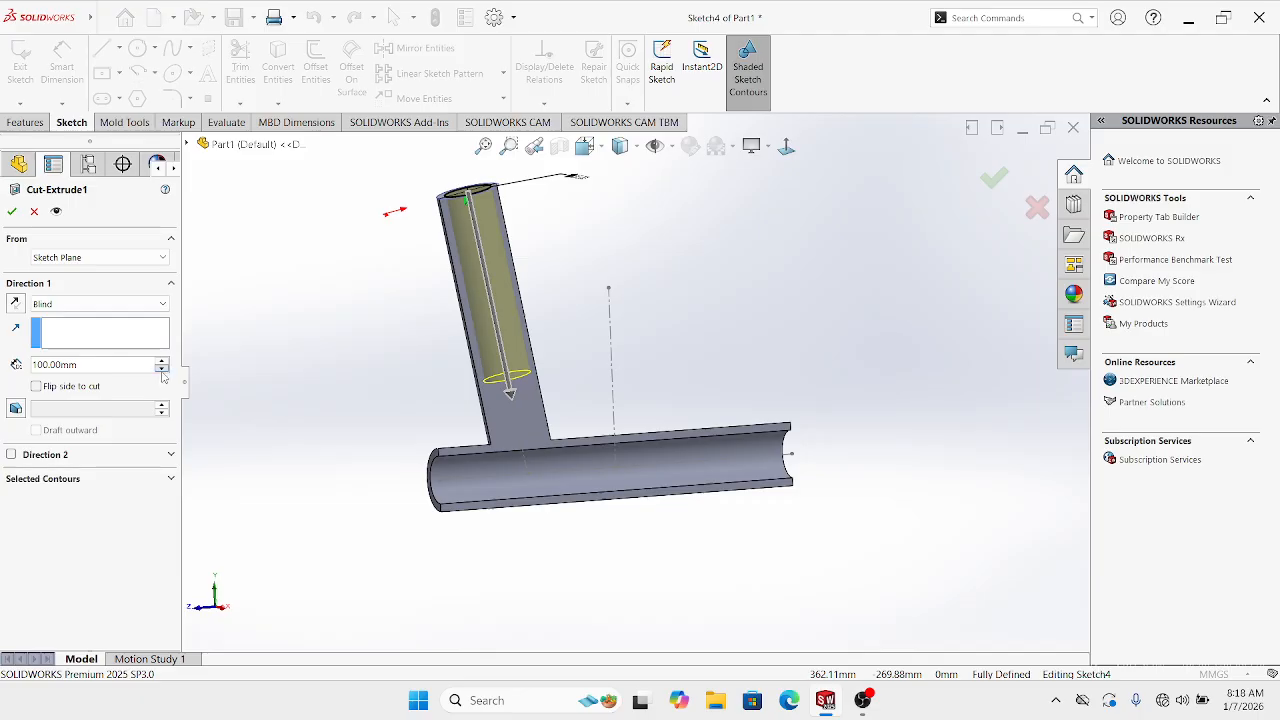
pyautogui.click(102, 313)
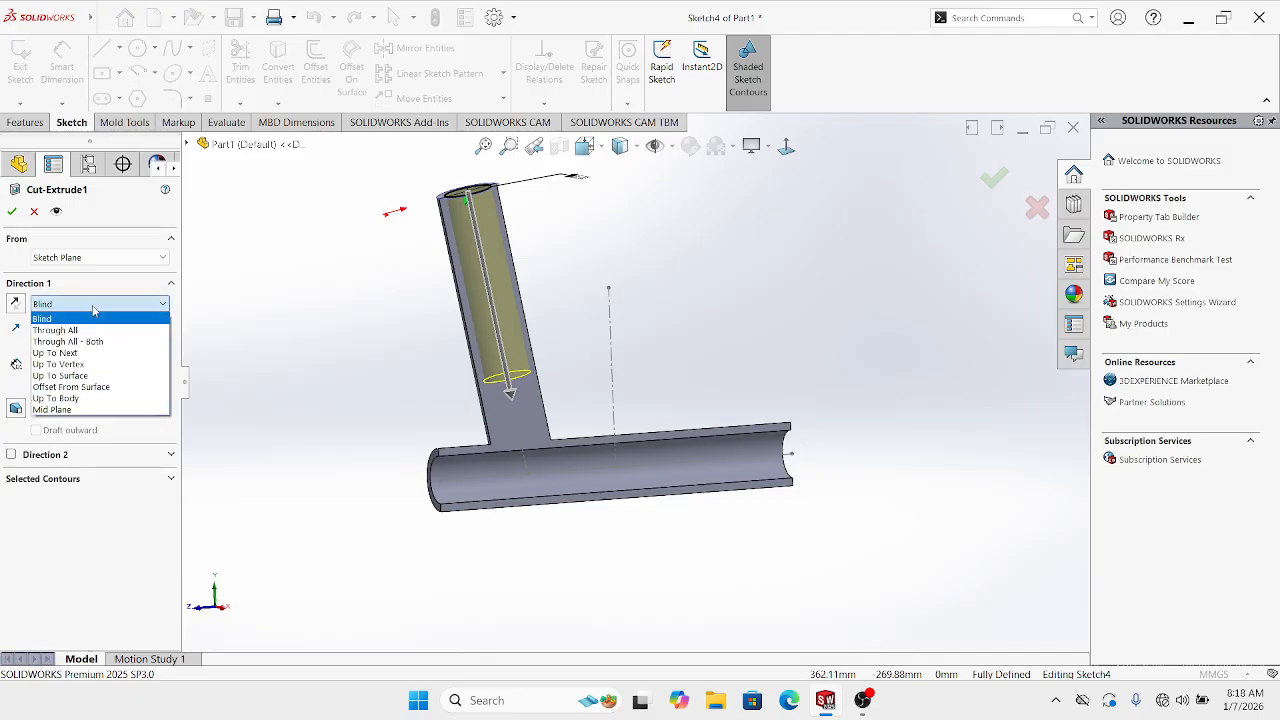
pyautogui.click(68, 357)
pyautogui.moveTo(718, 520); pyautogui.dragTo(731, 591, button='middle')
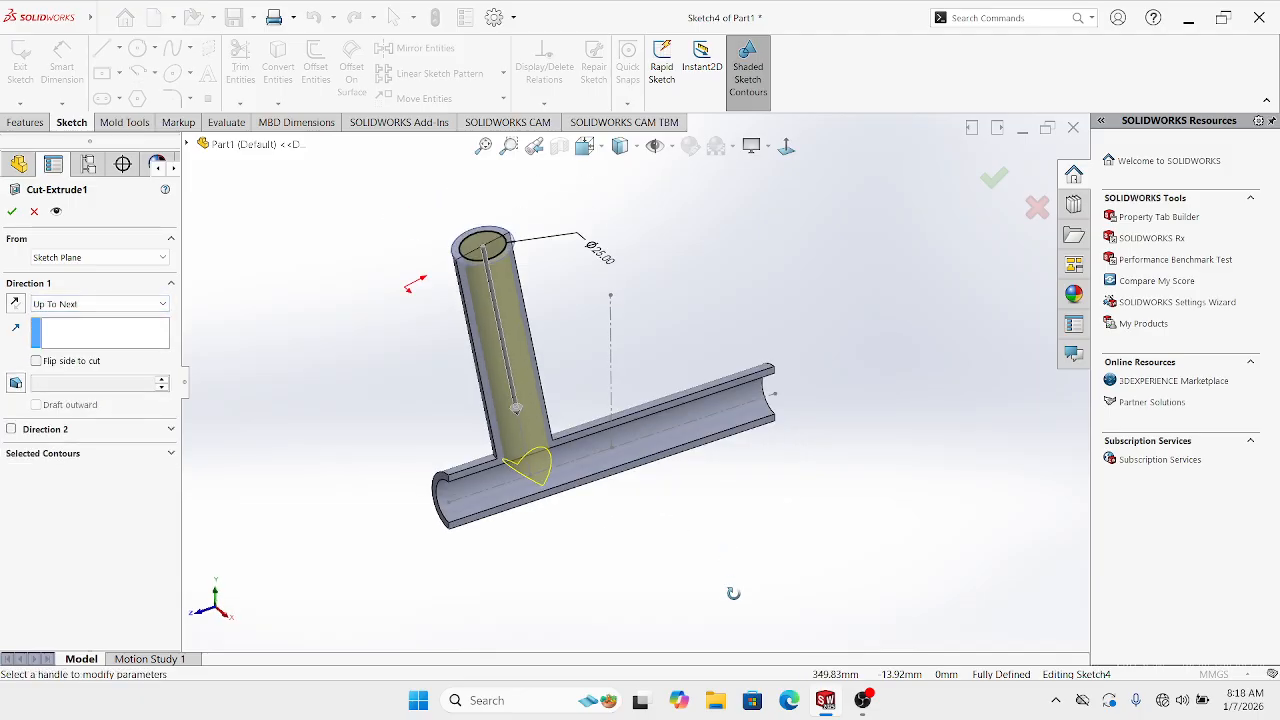
pyautogui.click(995, 178)
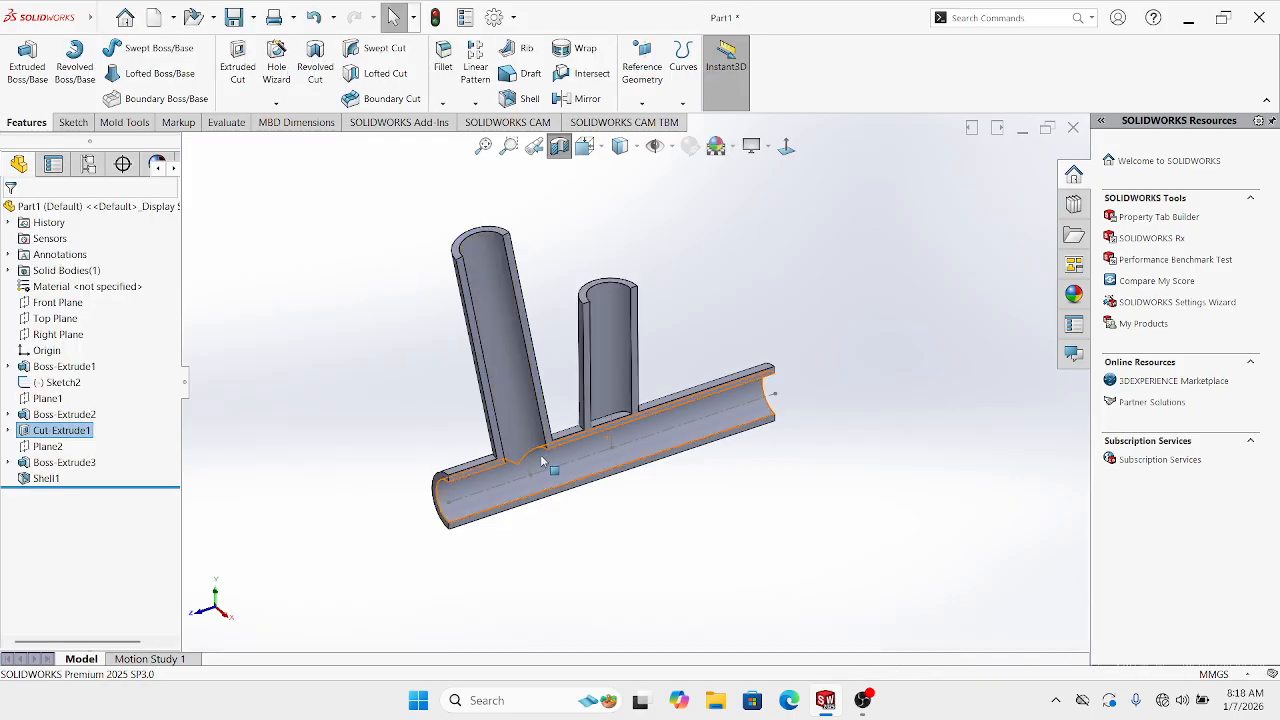
# Review the vertical branch's shell settings and examine the closed wall at its junction with the main tube
pyautogui.scroll(-2, 546, 454)
pyautogui.moveTo(549, 452); pyautogui.dragTo(526, 374, button='middle')
pyautogui.moveTo(596, 462); pyautogui.dragTo(635, 403, button='middle')
pyautogui.scroll(-2, 634, 402)
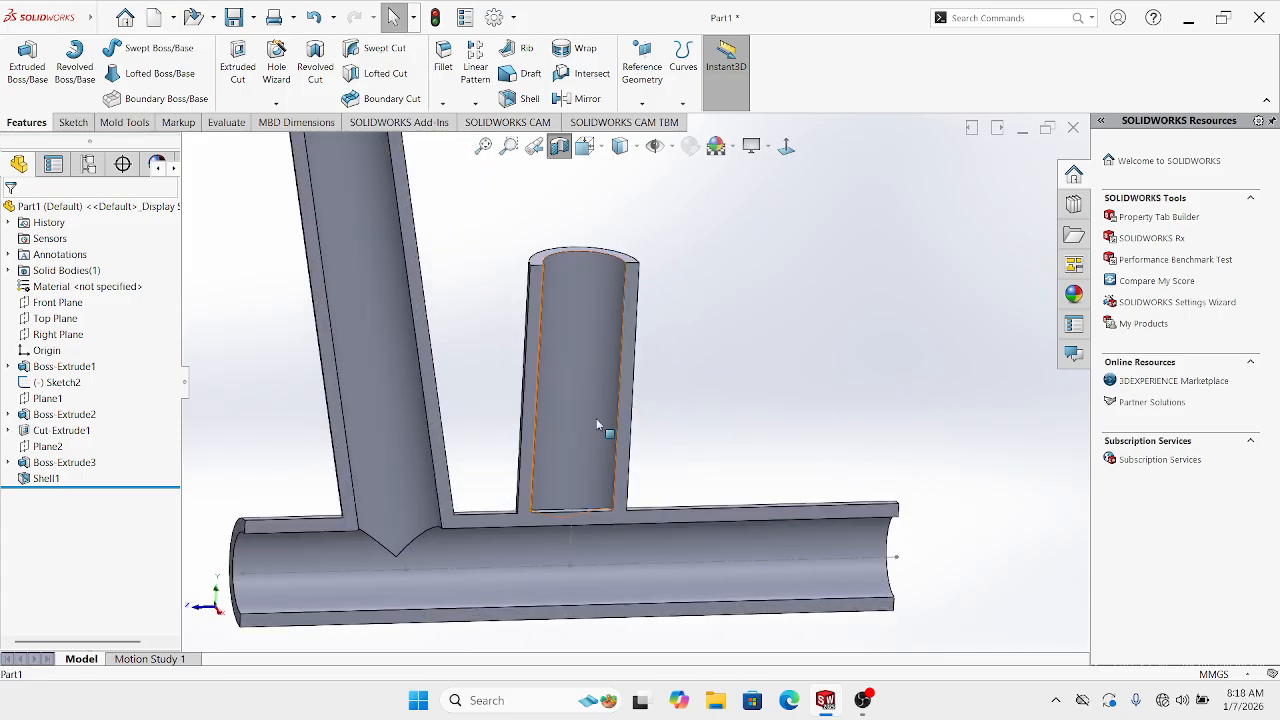
pyautogui.rightClick(596, 418)
pyautogui.click(608, 351)
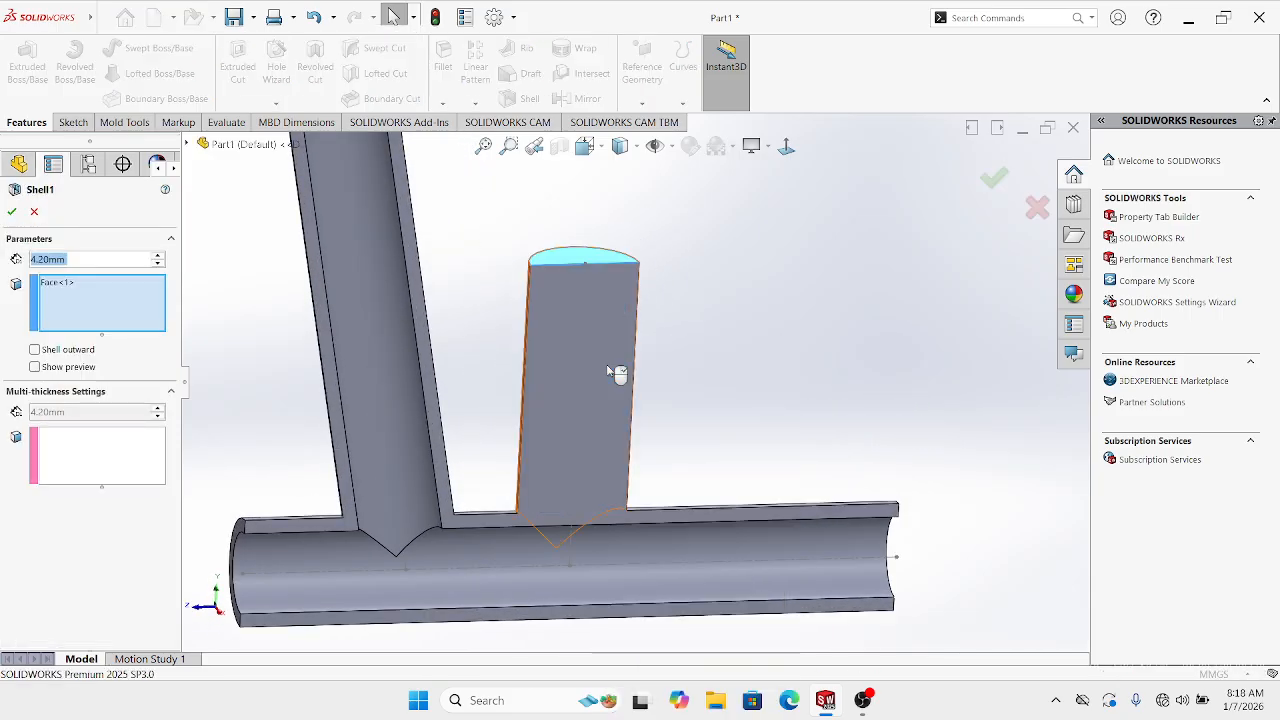
pyautogui.moveTo(604, 417); pyautogui.dragTo(608, 300, button='middle')
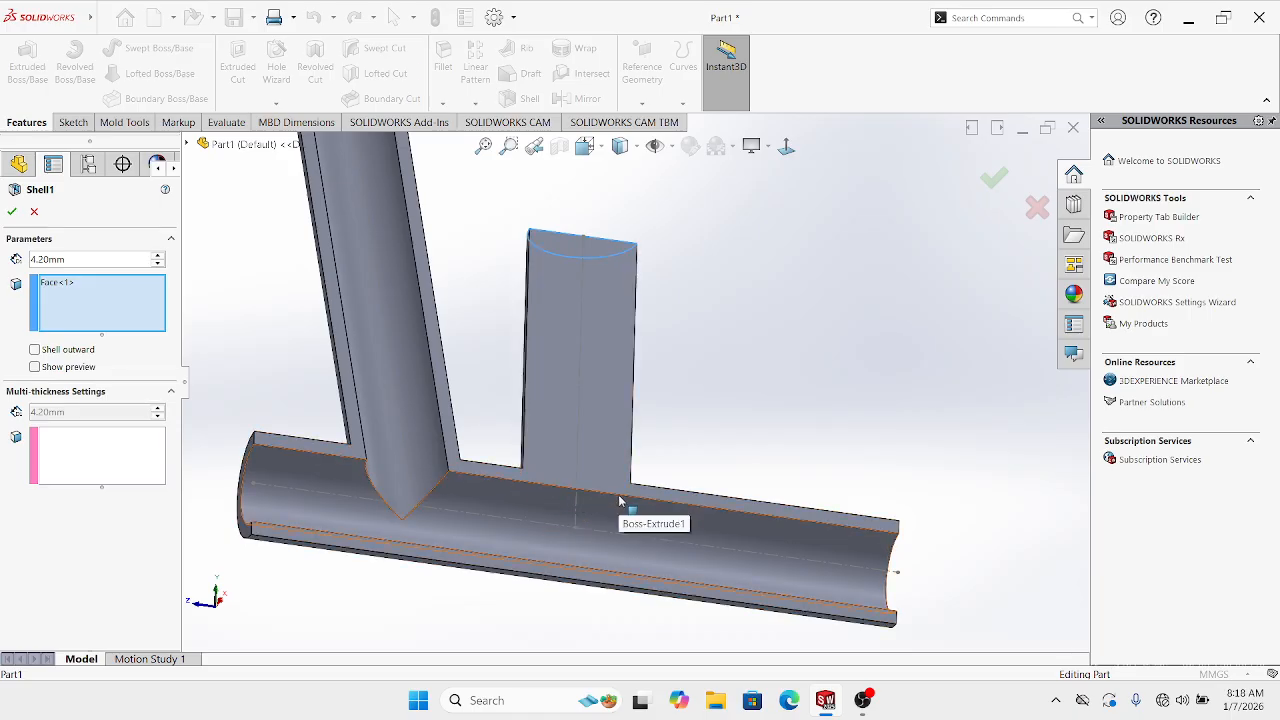
pyautogui.moveTo(628, 450); pyautogui.dragTo(516, 519, button='middle')
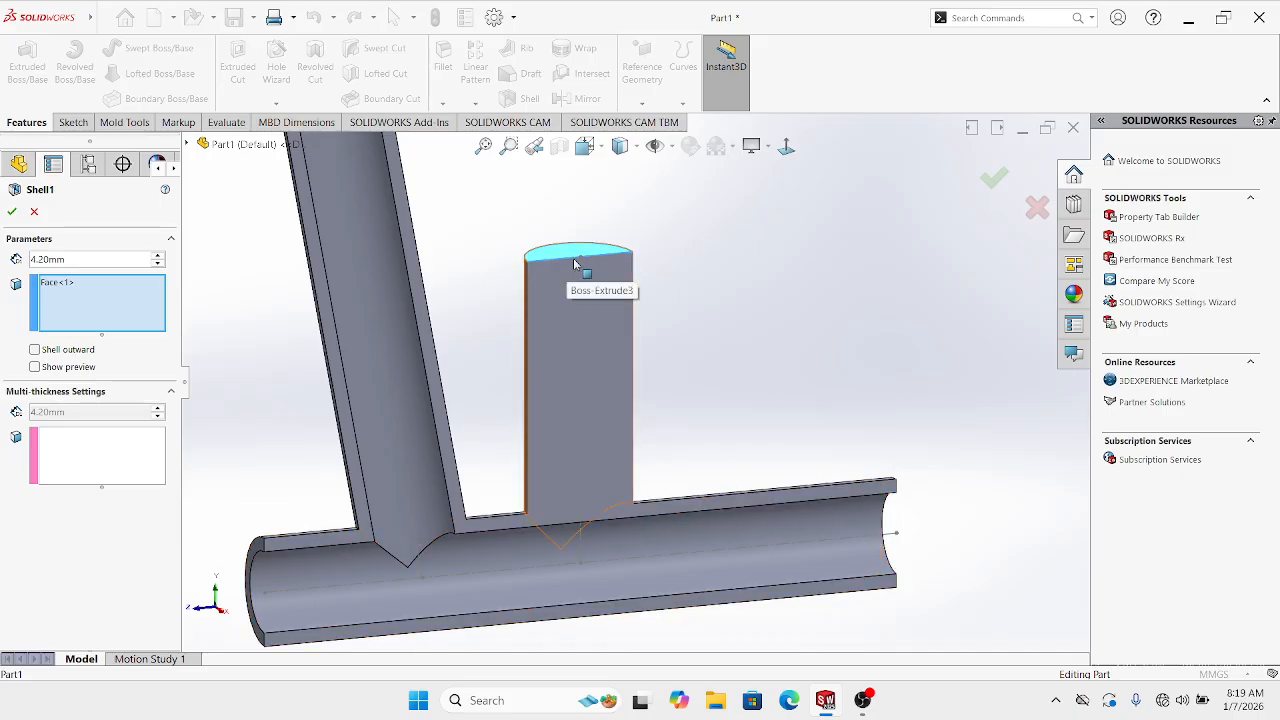
pyautogui.click(11, 211)
pyautogui.moveTo(593, 502); pyautogui.dragTo(594, 591, button='middle')
pyautogui.scroll(-2, 590, 500)
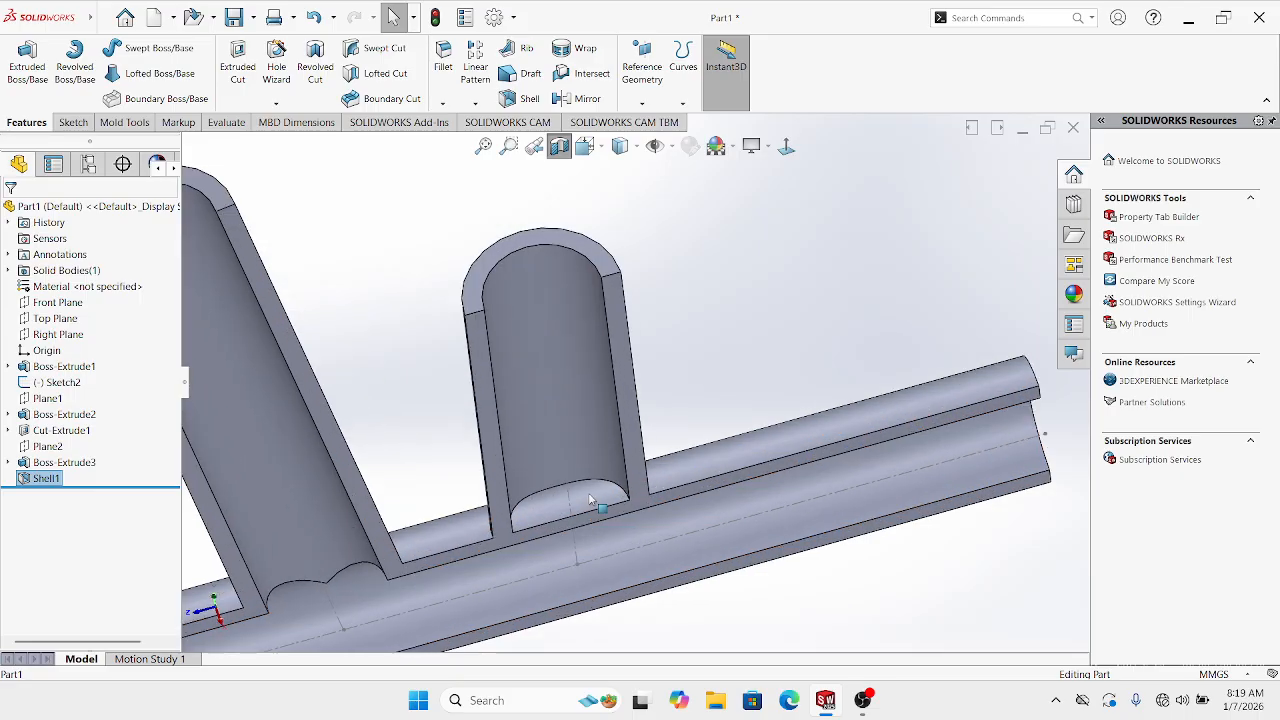
# Try to add a second 4.2 mm shell that removes the curved face at the base of the vertical branch's interior
pyautogui.rightClick(590, 500)
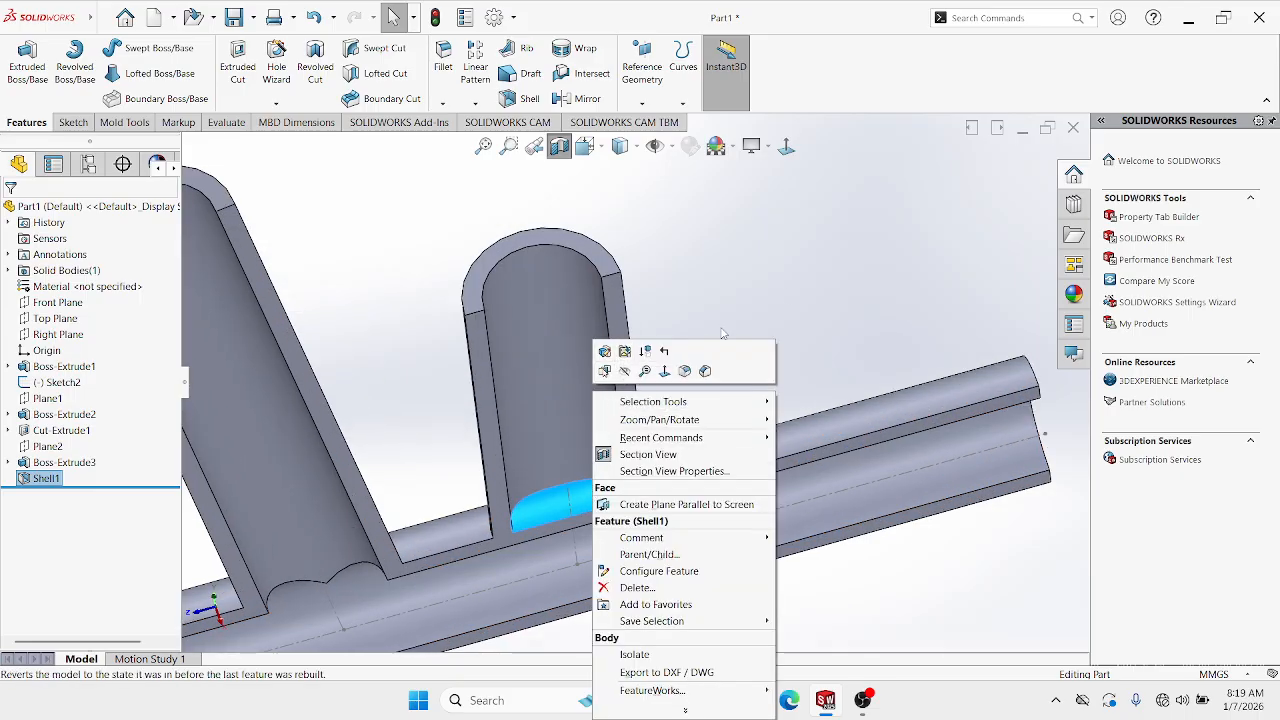
pyautogui.click(688, 226)
pyautogui.click(525, 98)
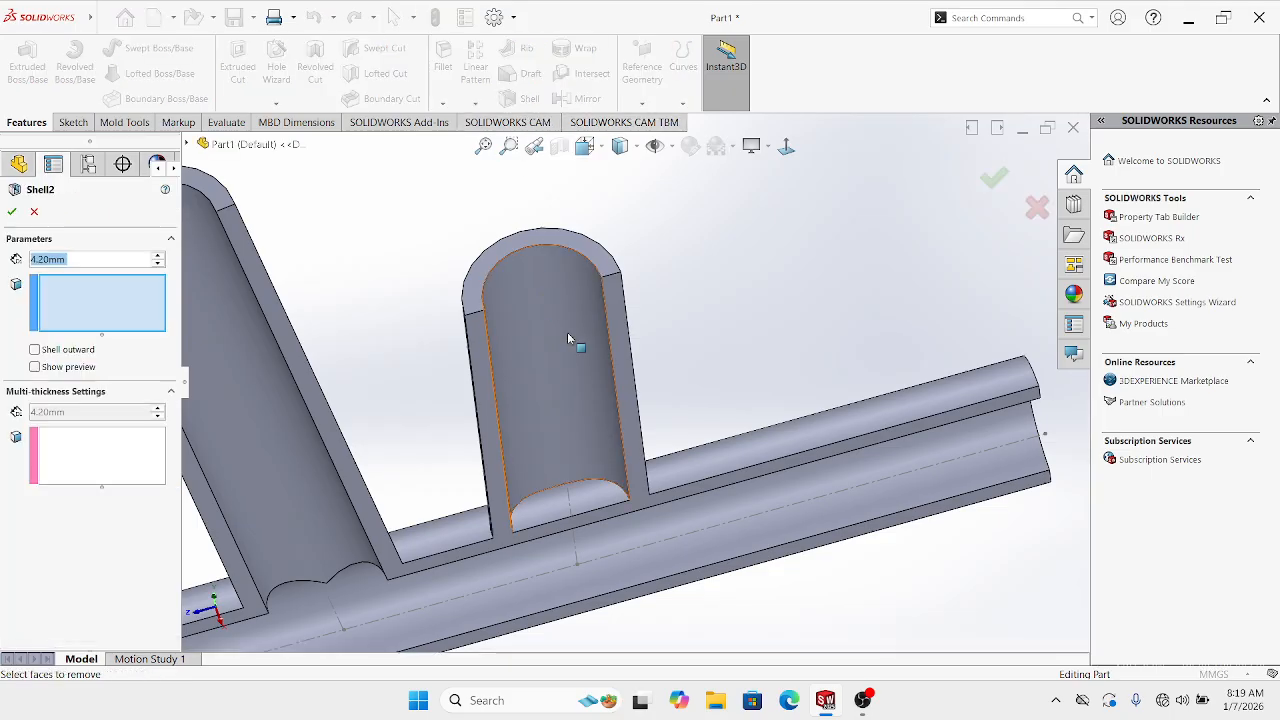
pyautogui.click(597, 510)
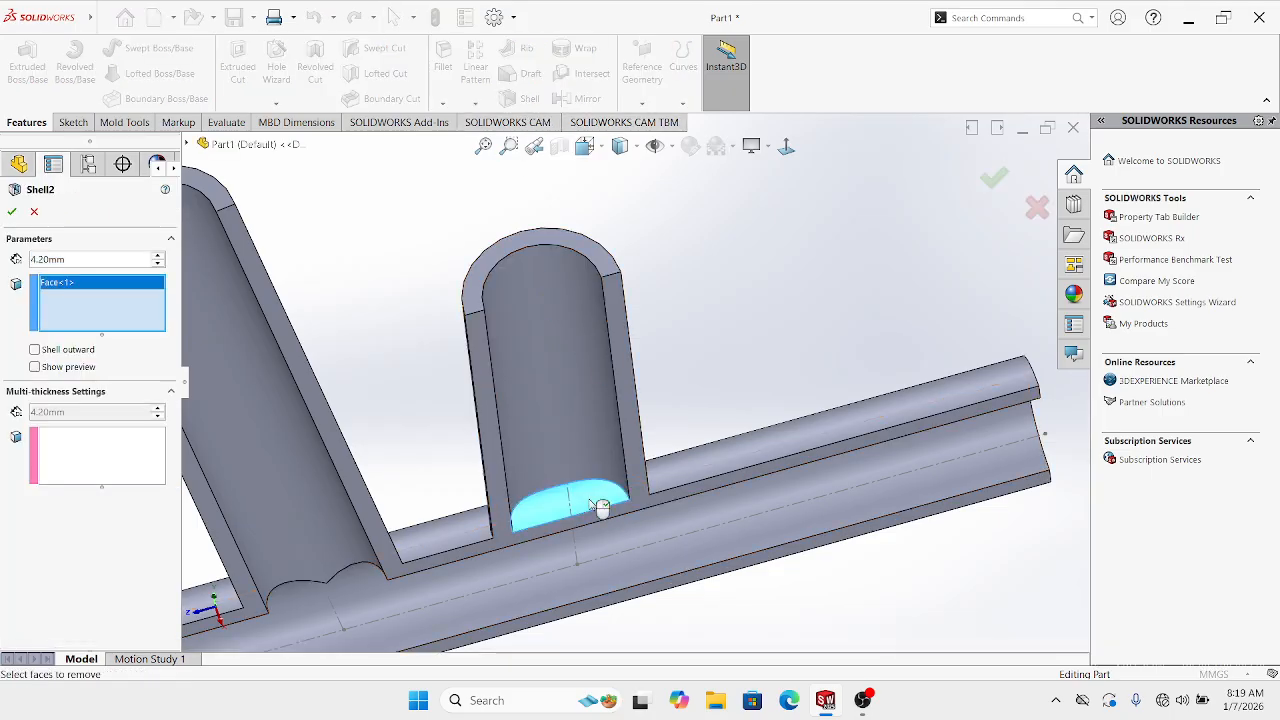
pyautogui.click(12, 211)
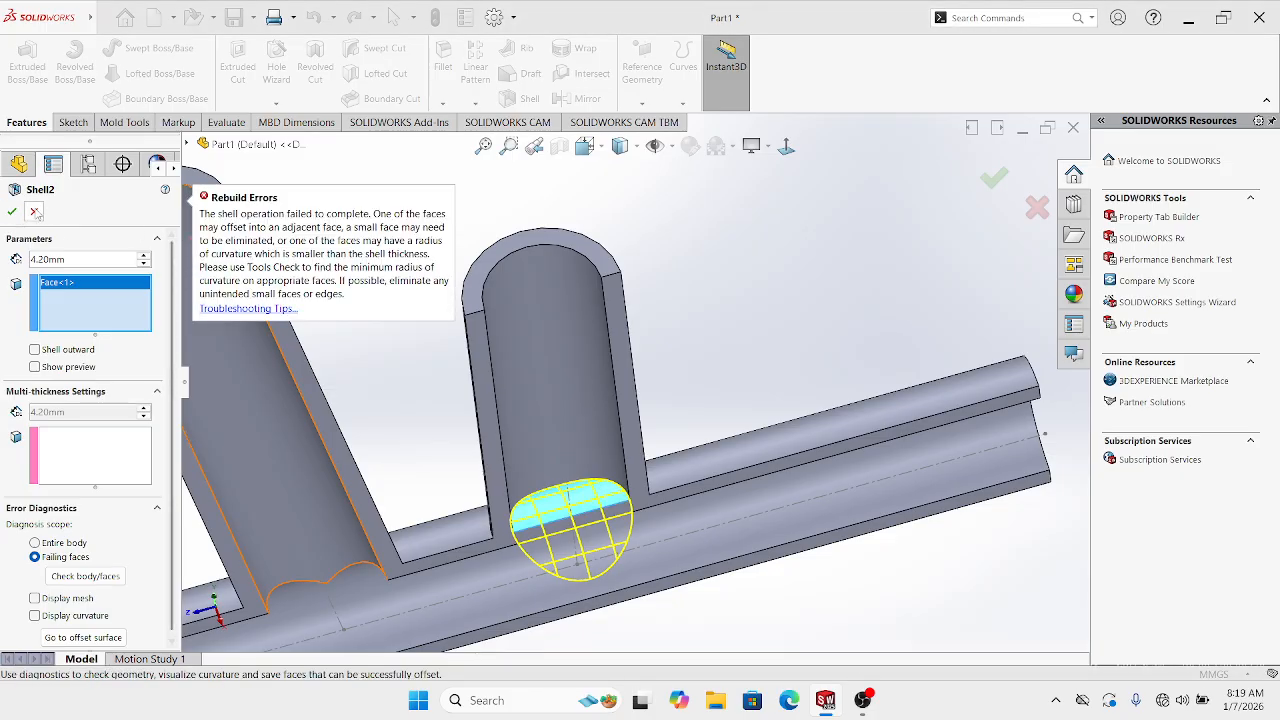
pyautogui.click(35, 211)
# Delete the shell feature that hollows the vertical branch
pyautogui.hotkey('ctrl', '1')
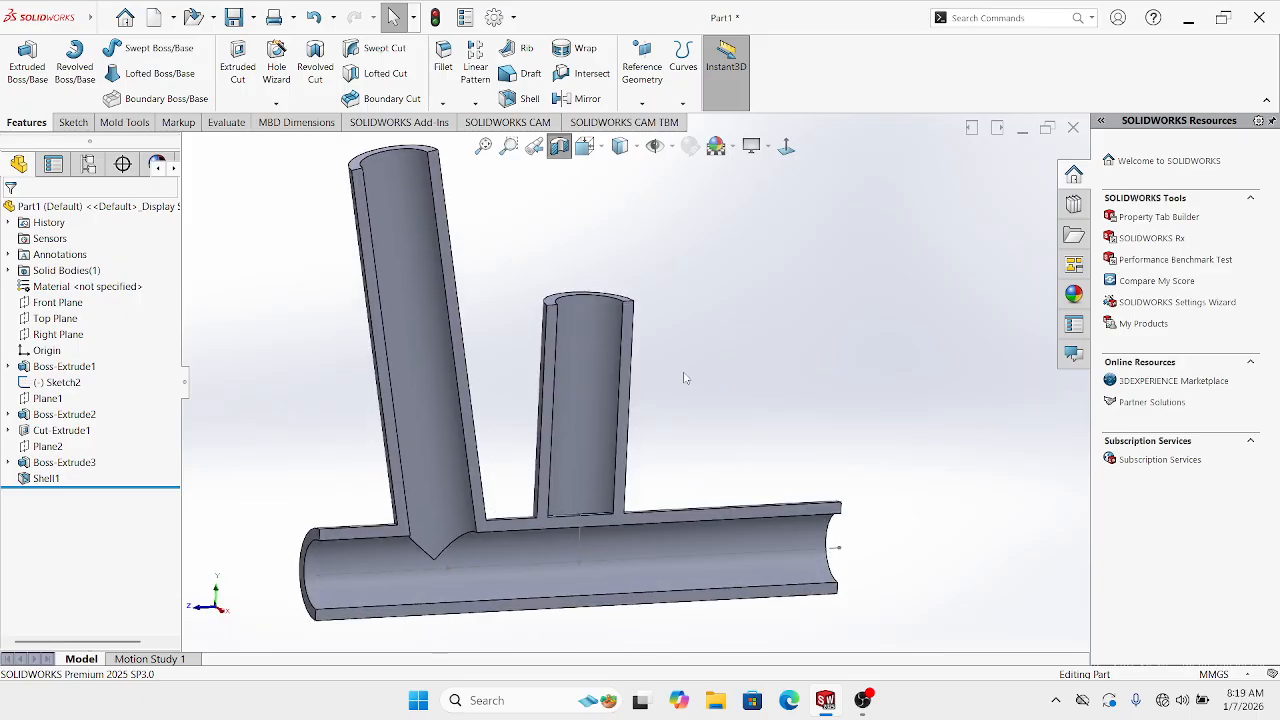
pyautogui.click(593, 377)
pyautogui.rightClick(593, 377)
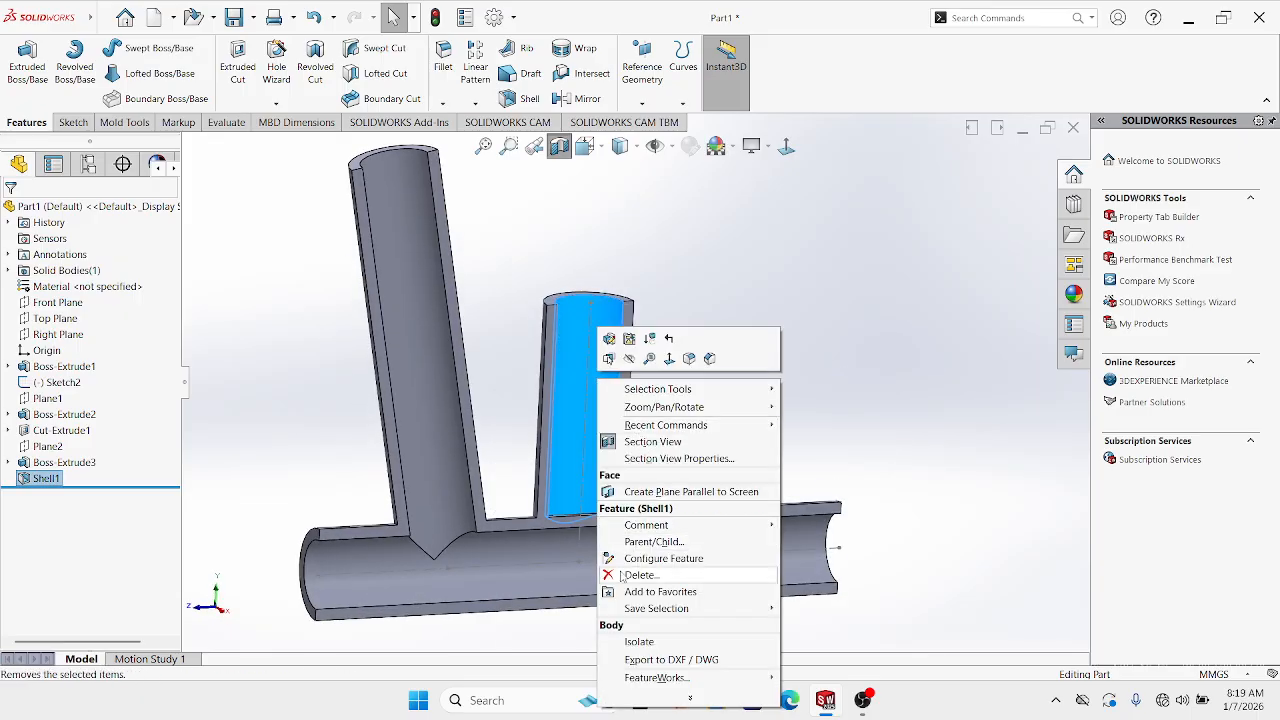
pyautogui.click(638, 575)
pyautogui.click(737, 262)
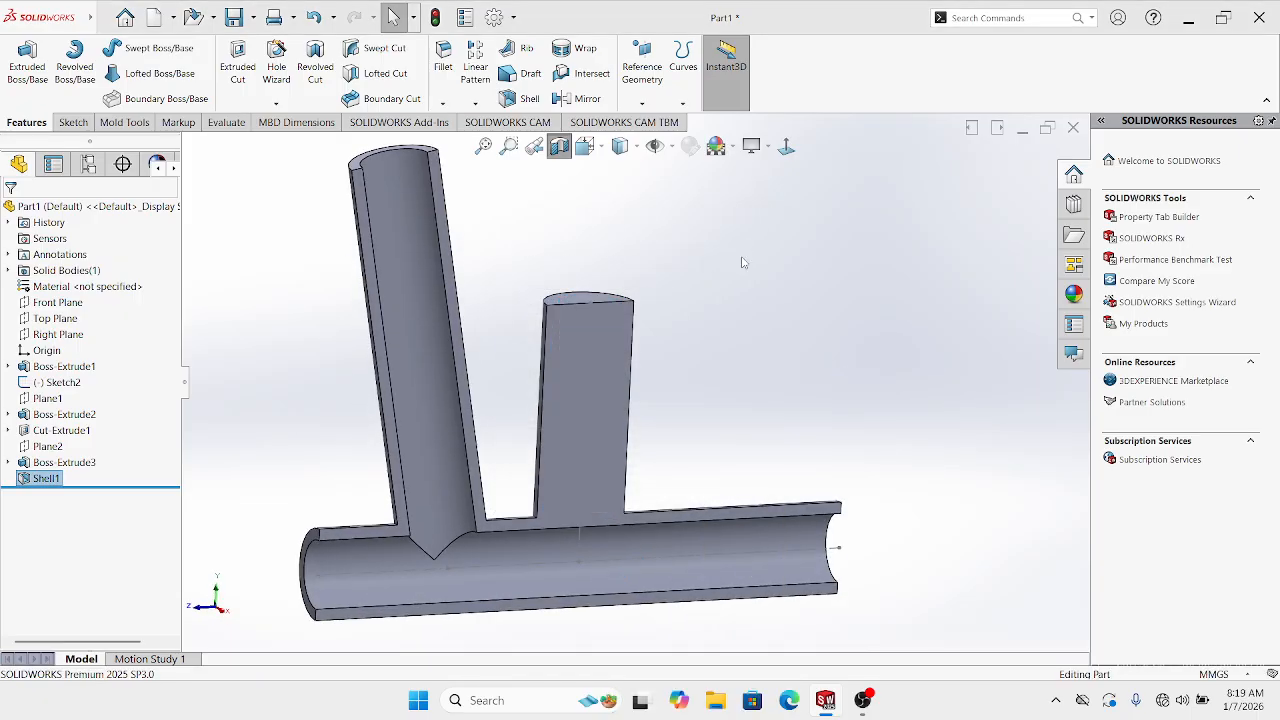
# Start a sketch on the vertical branch's top face and draw a centred circle about 21.7 mm in diameter
pyautogui.moveTo(740, 311); pyautogui.dragTo(614, 307, button='middle')
pyautogui.click(605, 303)
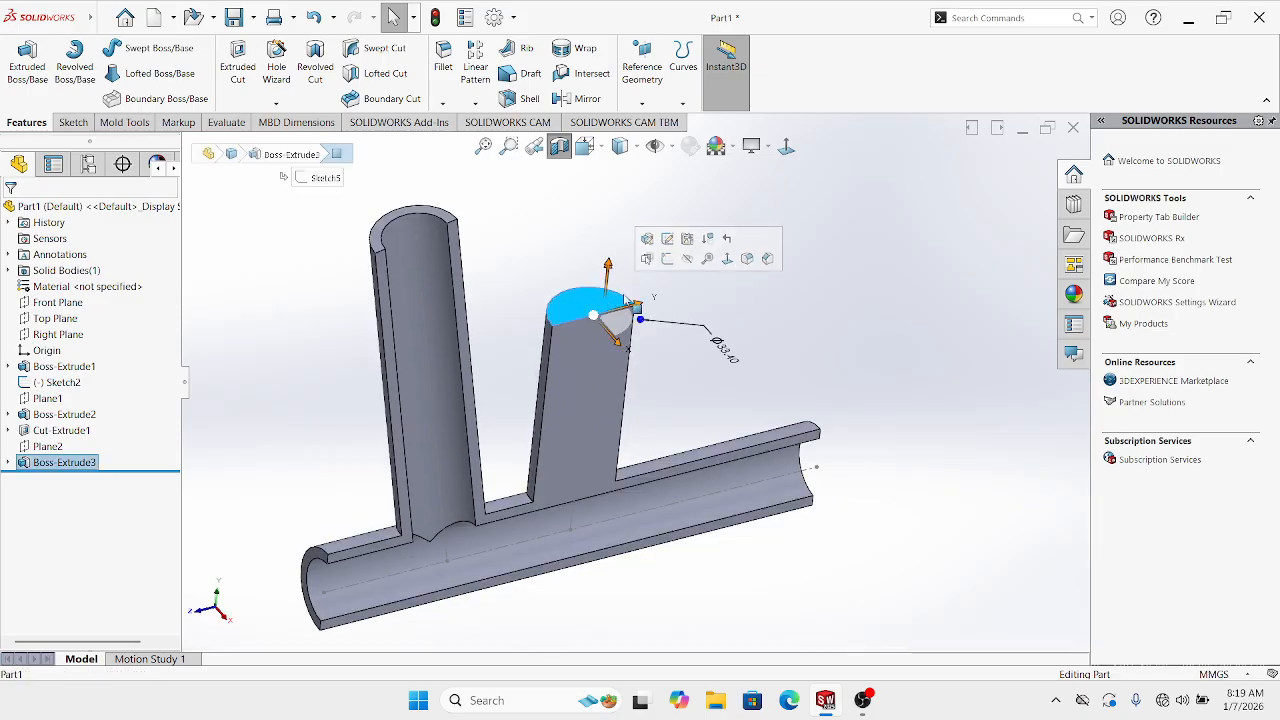
pyautogui.click(662, 268)
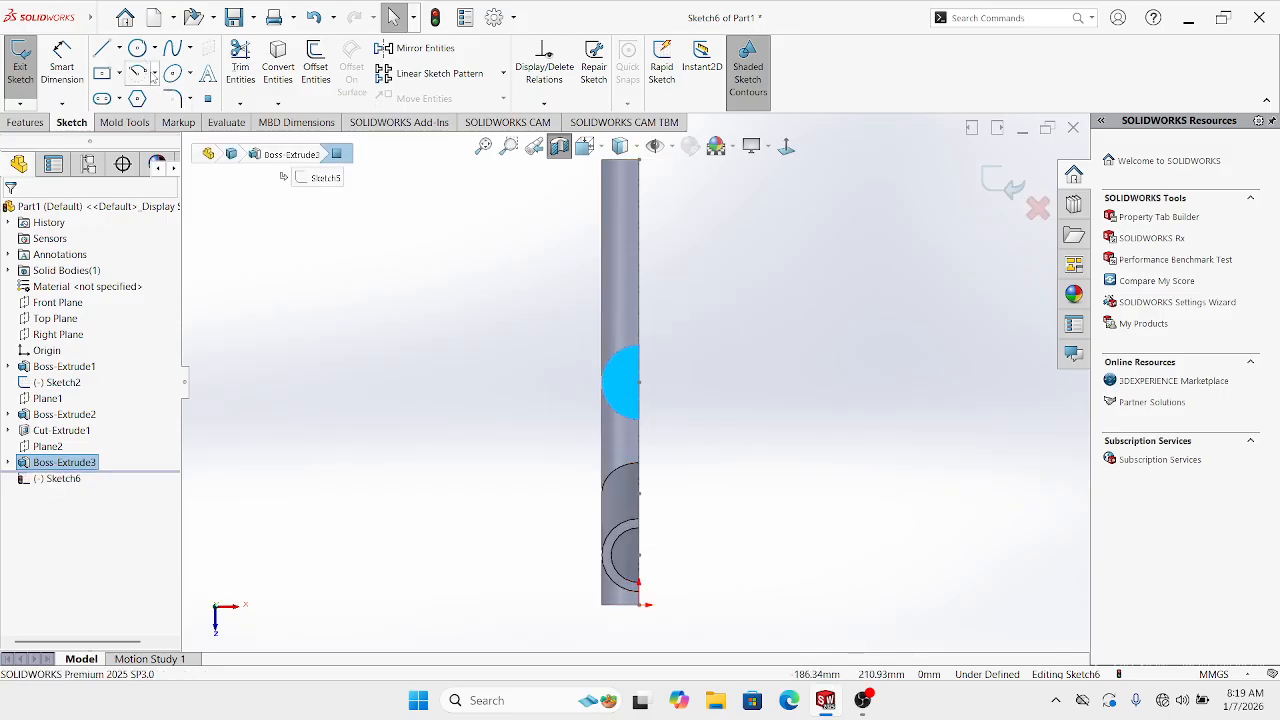
pyautogui.click(138, 49)
pyautogui.scroll(-2, 697, 424)
pyautogui.moveTo(697, 424); pyautogui.dragTo(720, 352, button='middle')
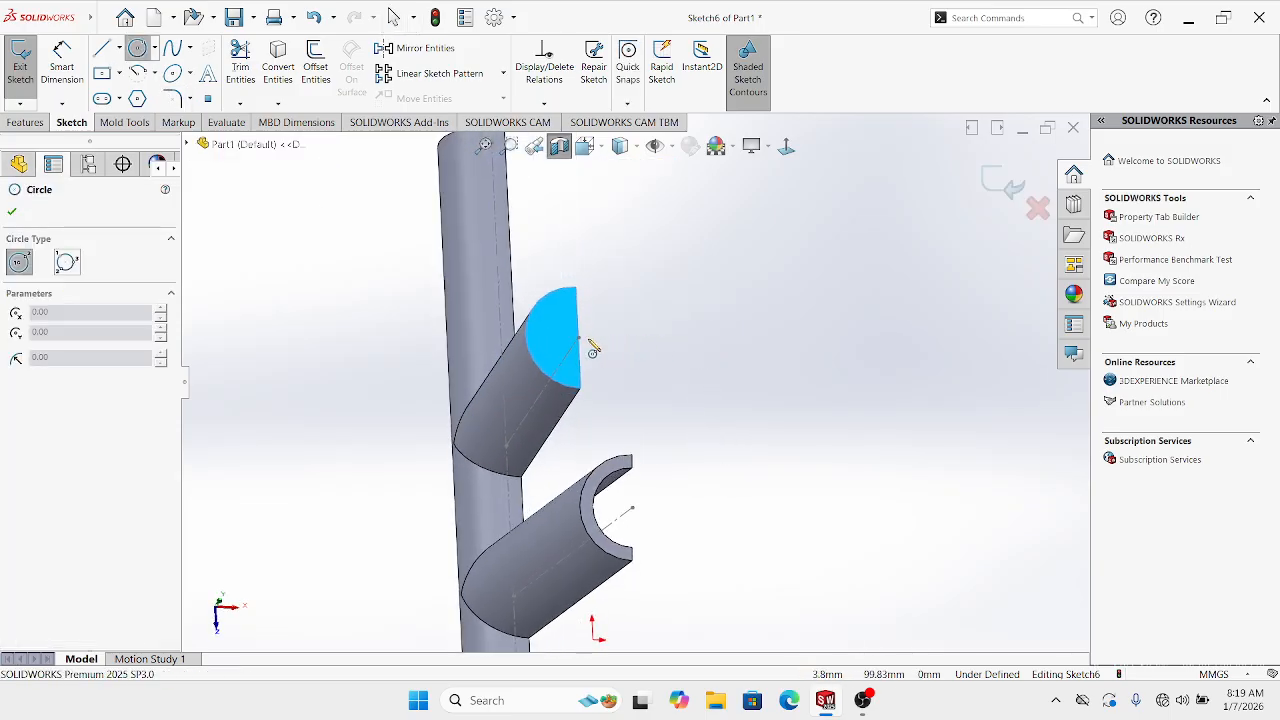
pyautogui.moveTo(585, 349)
pyautogui.mouseDown(button='middle')
pyautogui.moveTo(549, 246)
pyautogui.moveTo(573, 170)
pyautogui.moveTo(559, 146)
pyautogui.moveTo(592, 332)
pyautogui.mouseUp(button='middle')
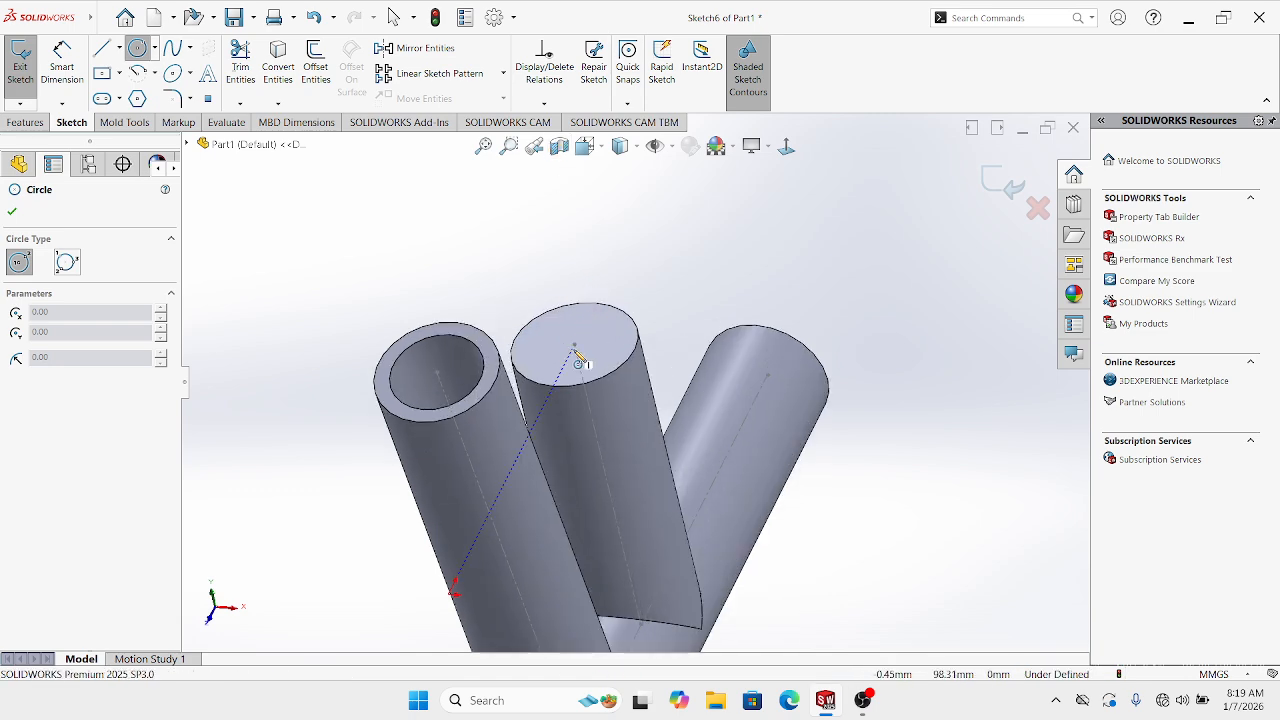
pyautogui.moveTo(575, 346); pyautogui.dragTo(588, 324)
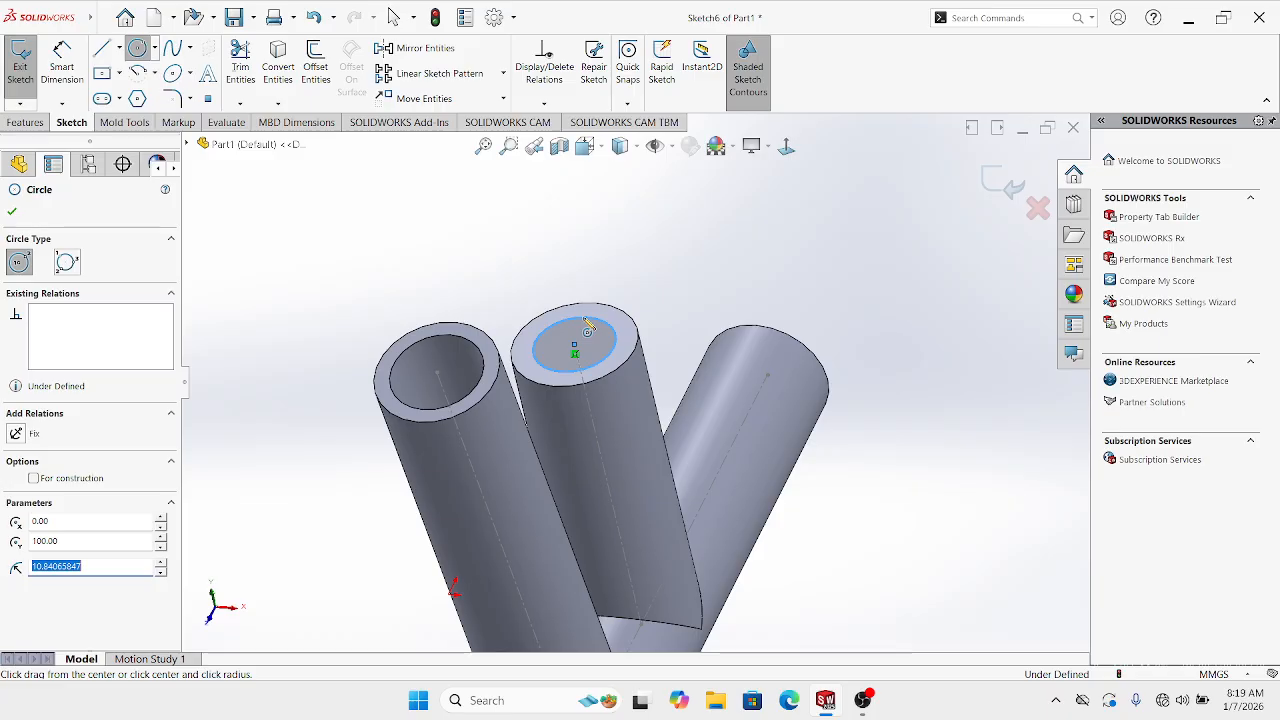
pyautogui.press('Escape')
# Dimension the circle on the vertical branch's top face to a 25 mm diameter
pyautogui.click(65, 68)
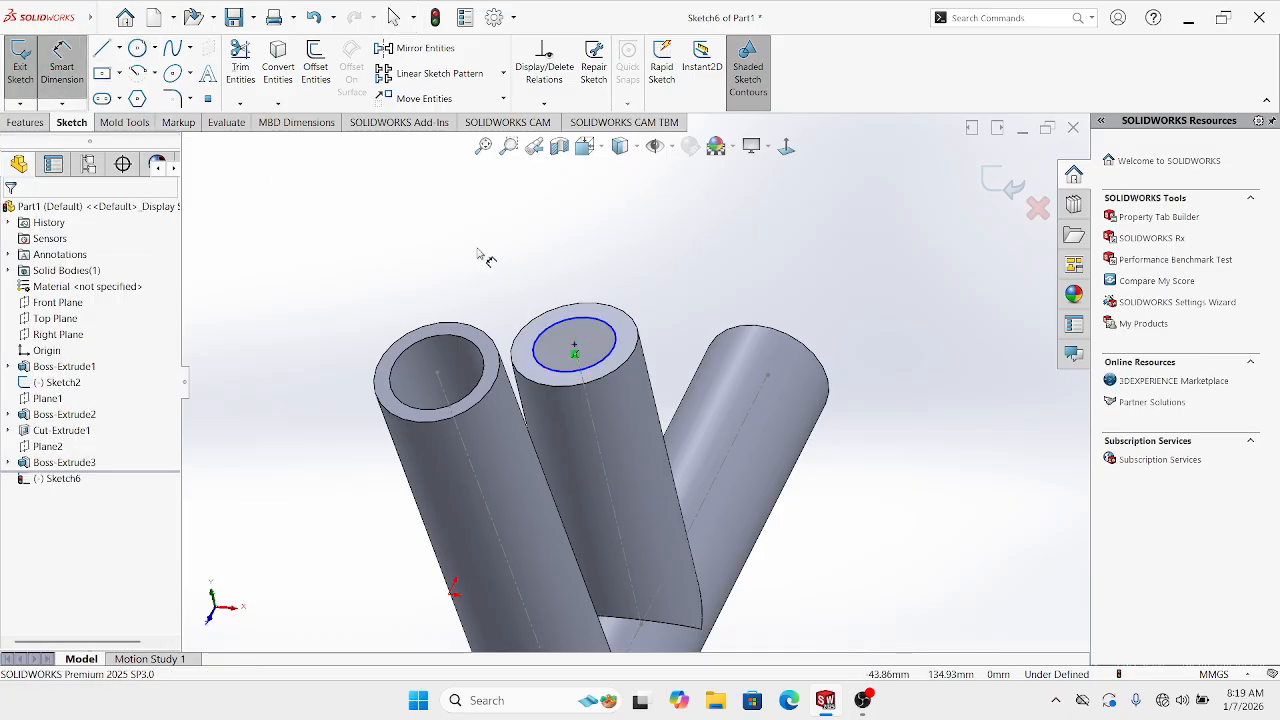
pyautogui.click(556, 331)
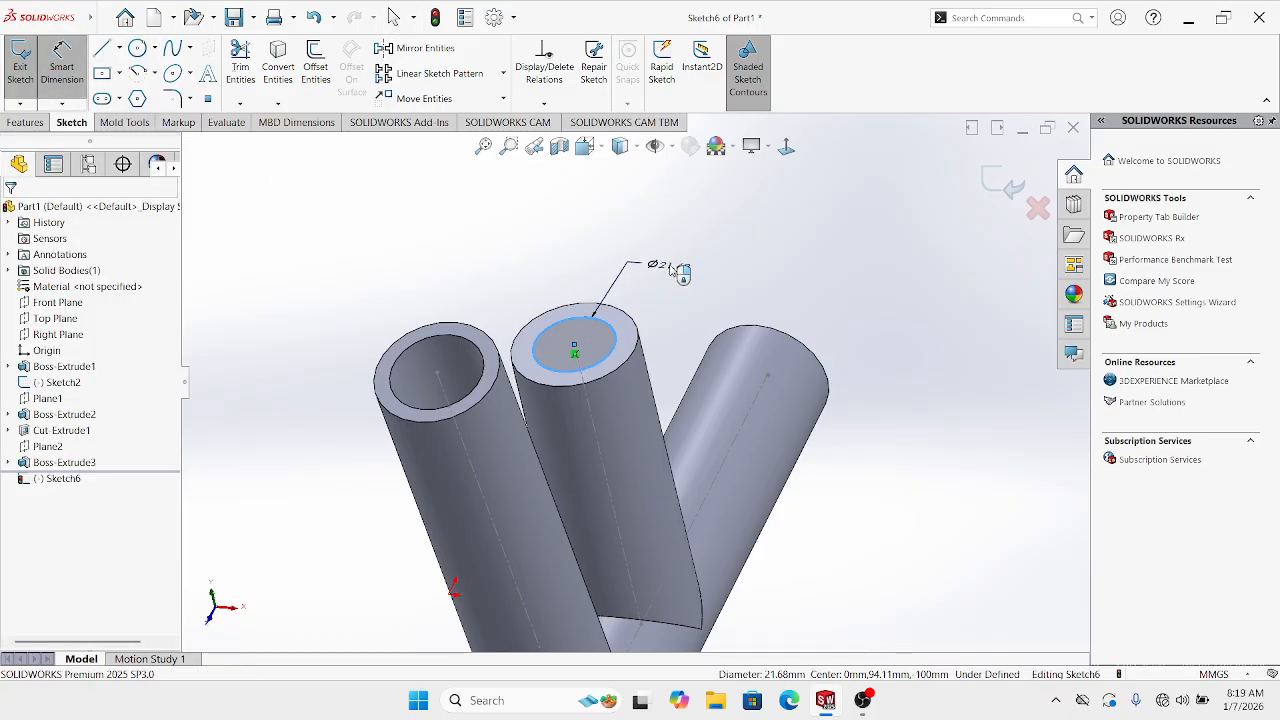
pyautogui.click(668, 265)
pyautogui.write('25')
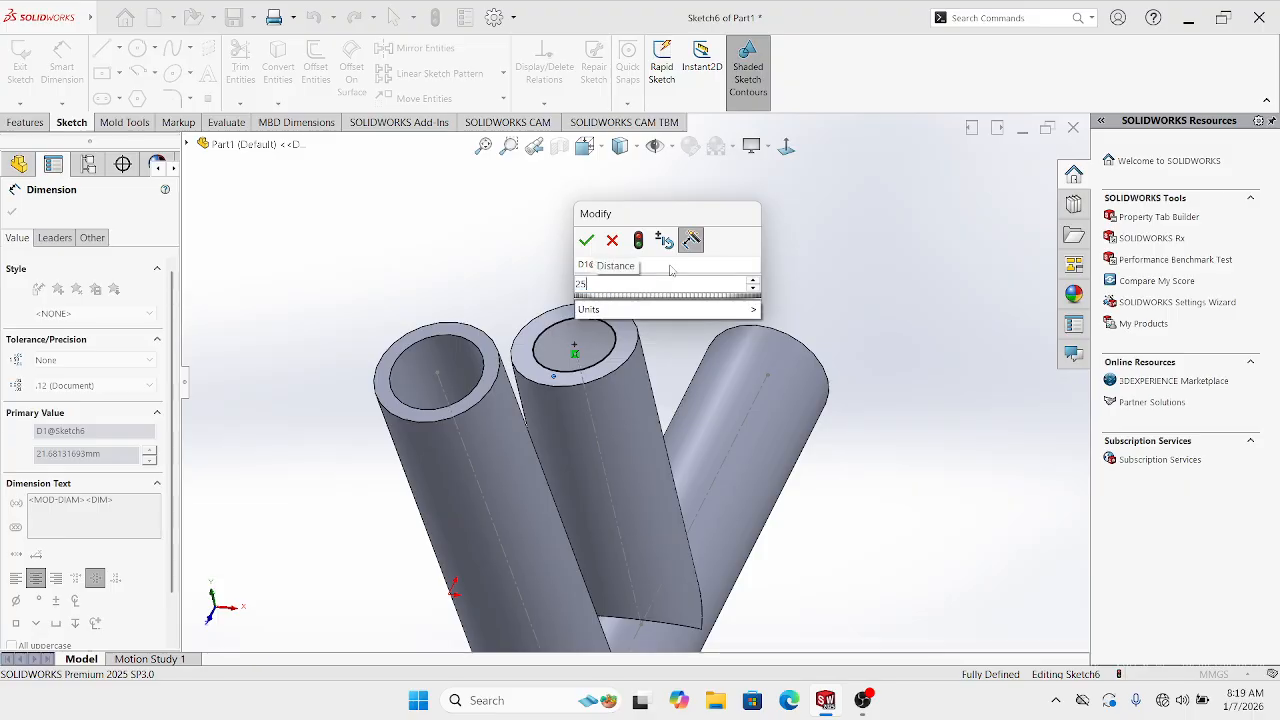
pyautogui.press('Return')
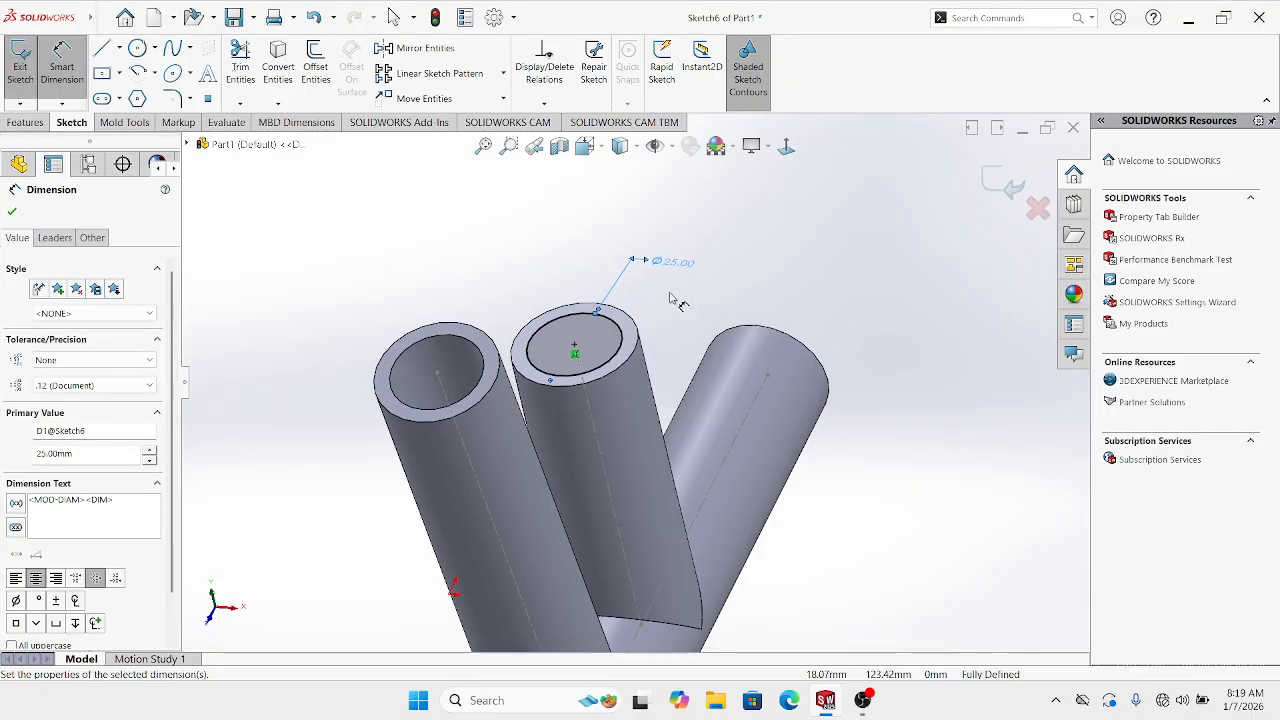
# Cut-extrude the 25 mm circle down through the vertical branch with the Up To Next end condition
pyautogui.scroll(2, 677, 301)
pyautogui.moveTo(675, 300); pyautogui.dragTo(508, 289, button='middle')
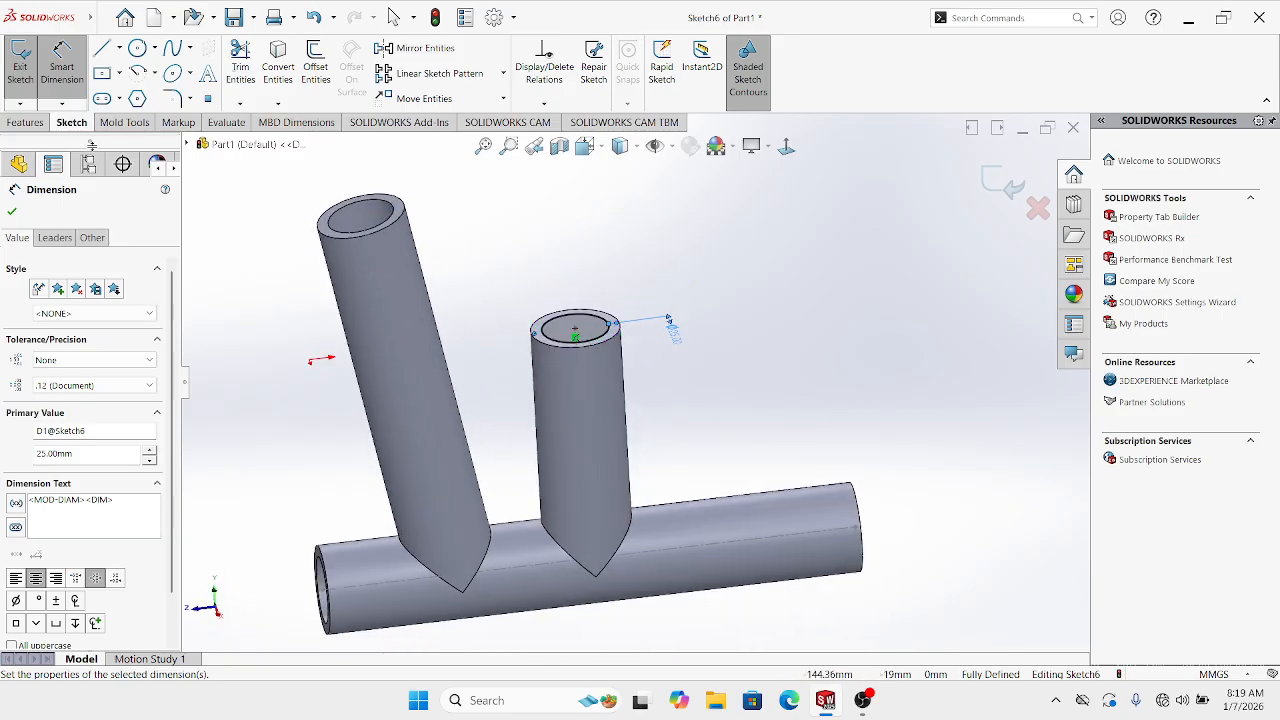
pyautogui.click(27, 122)
pyautogui.click(236, 70)
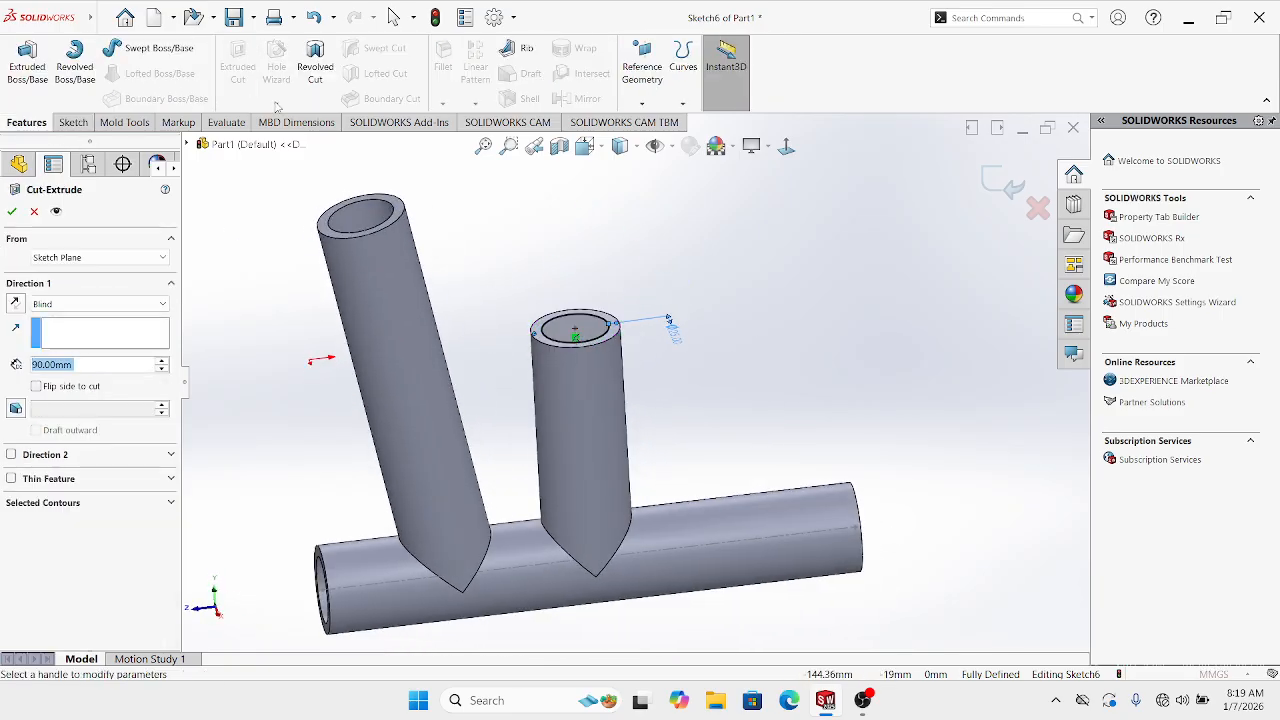
pyautogui.click(80, 304)
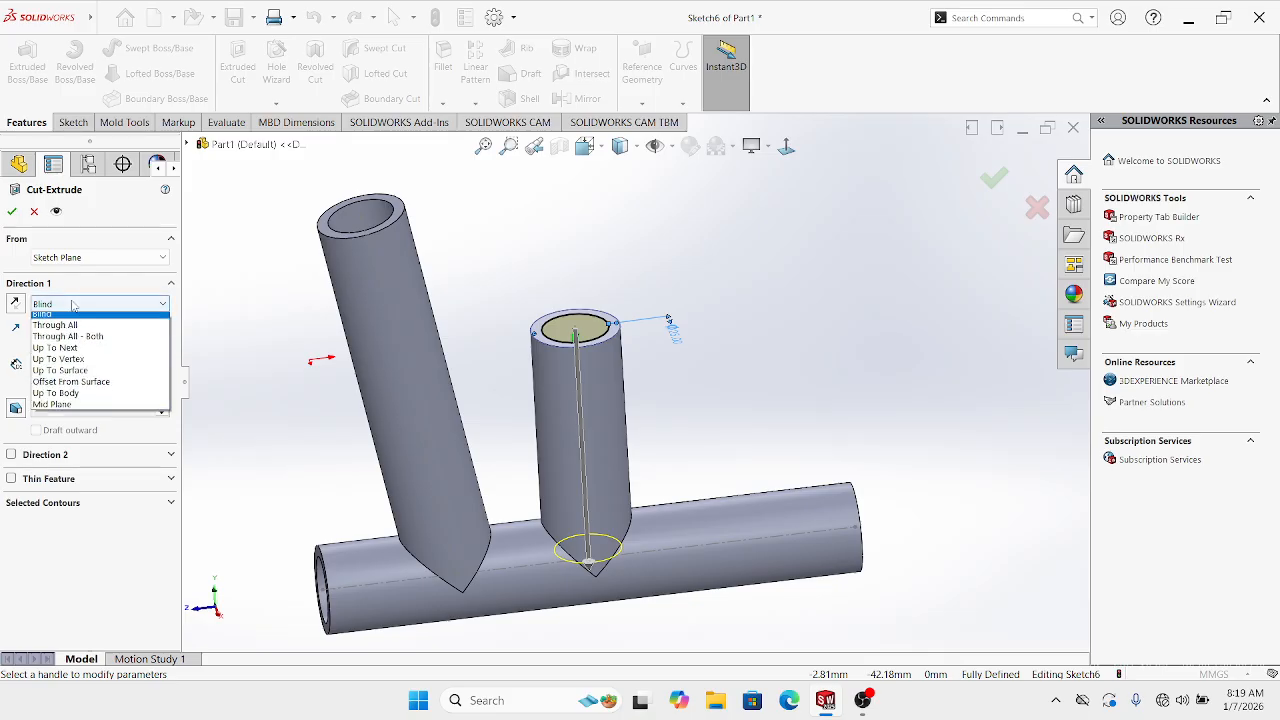
pyautogui.click(81, 354)
pyautogui.click(11, 211)
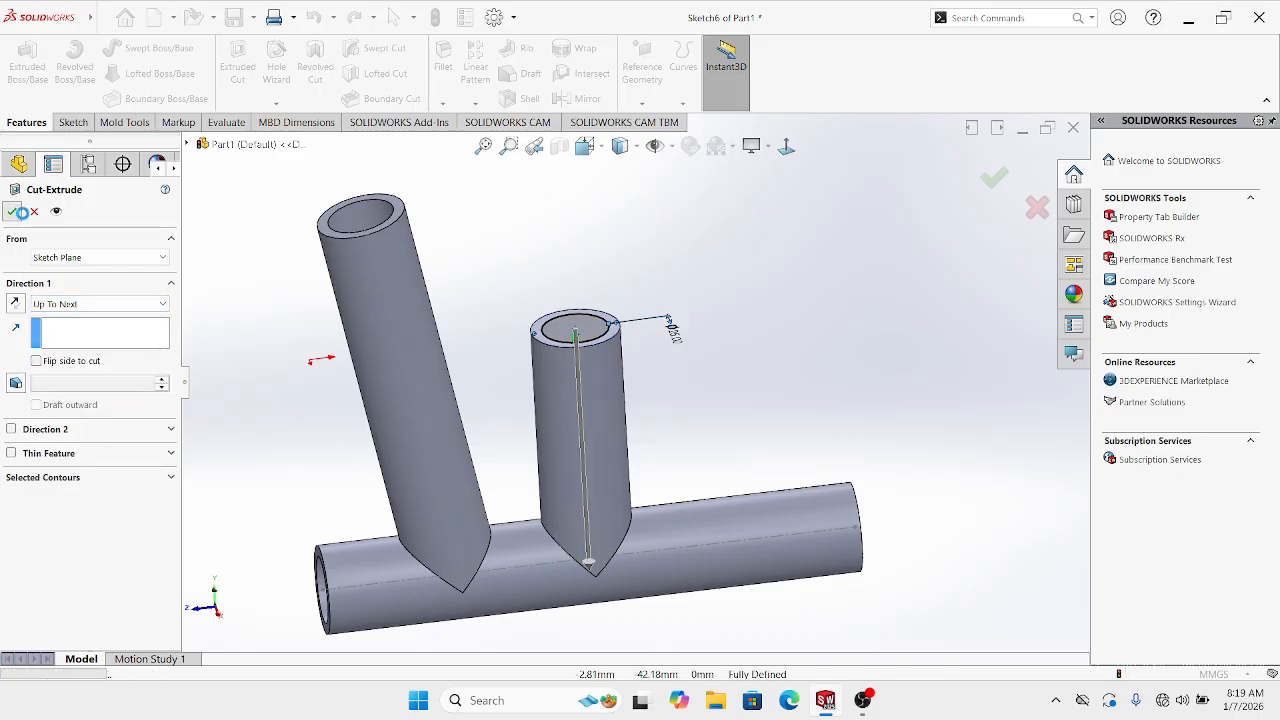
# Apply a lengthwise section view to inspect the bored branches where they open into the main tube
pyautogui.press('z')
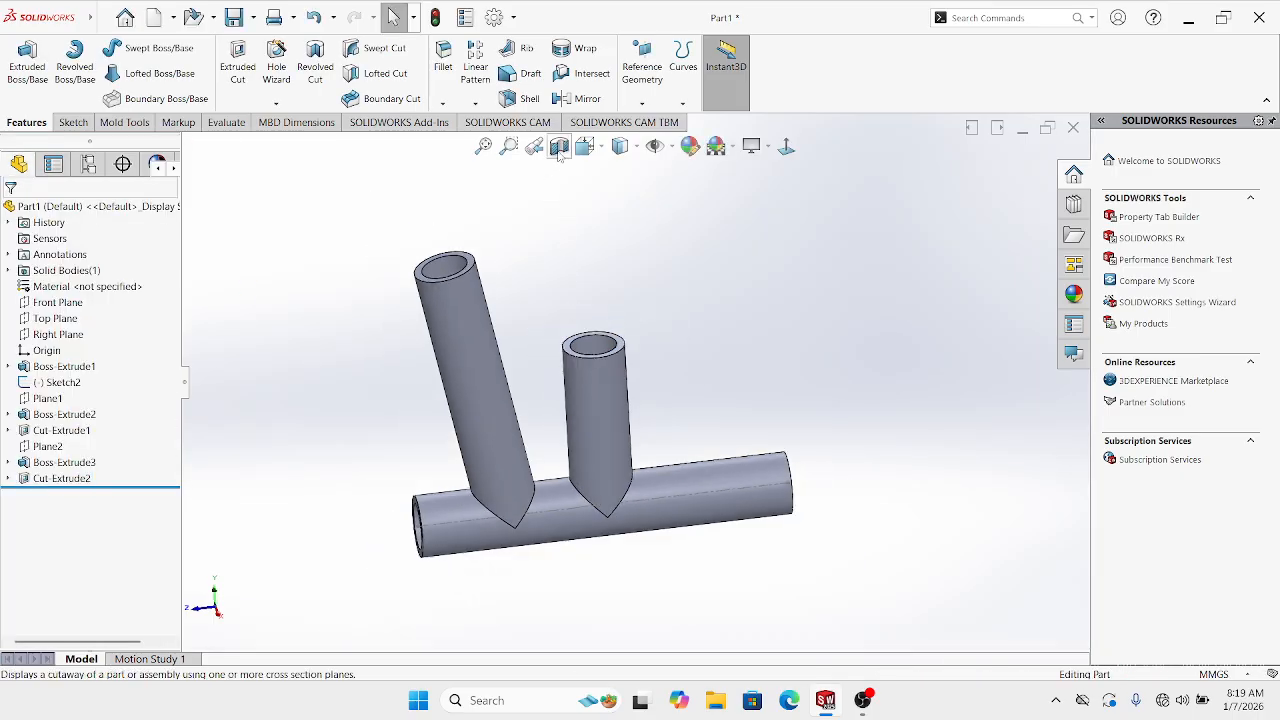
pyautogui.click(559, 146)
pyautogui.click(993, 178)
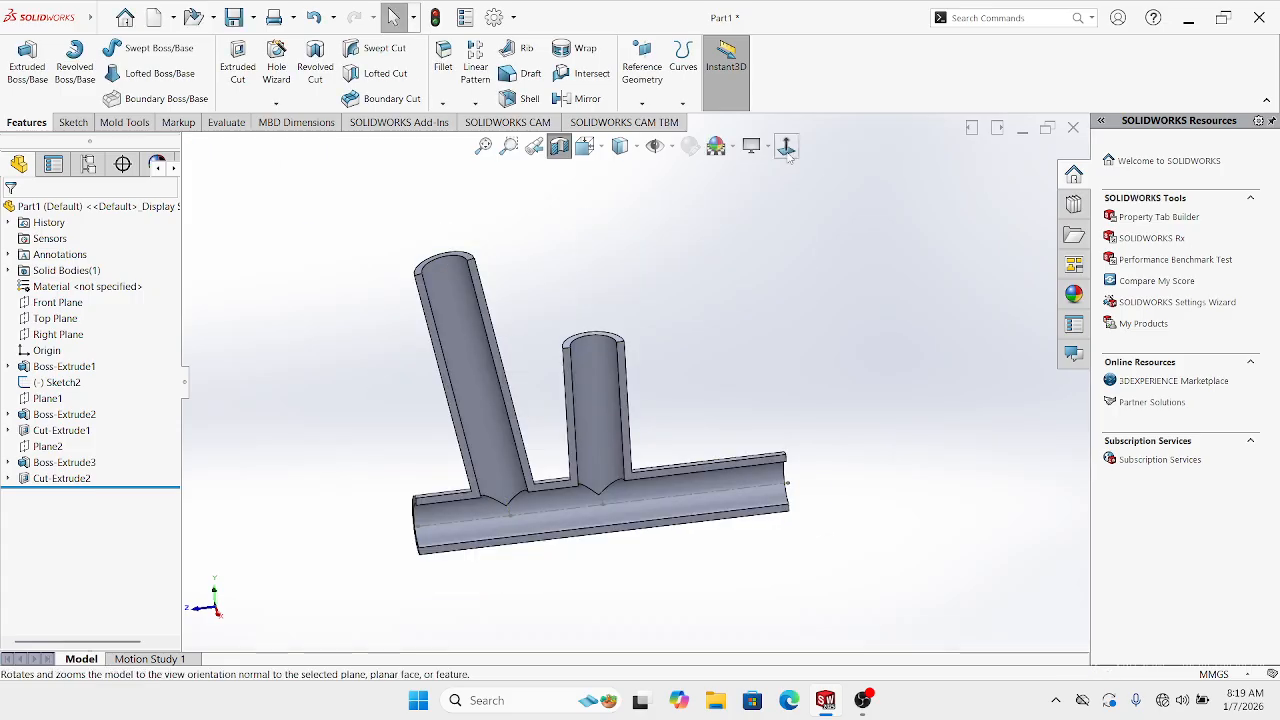
# Examine the sectioned tube from several angles, checking where the inclined and vertical bores meet the main tube, and finish square-on
pyautogui.moveTo(660, 470); pyautogui.dragTo(616, 562, button='middle')
pyautogui.scroll(-7, 531, 486)
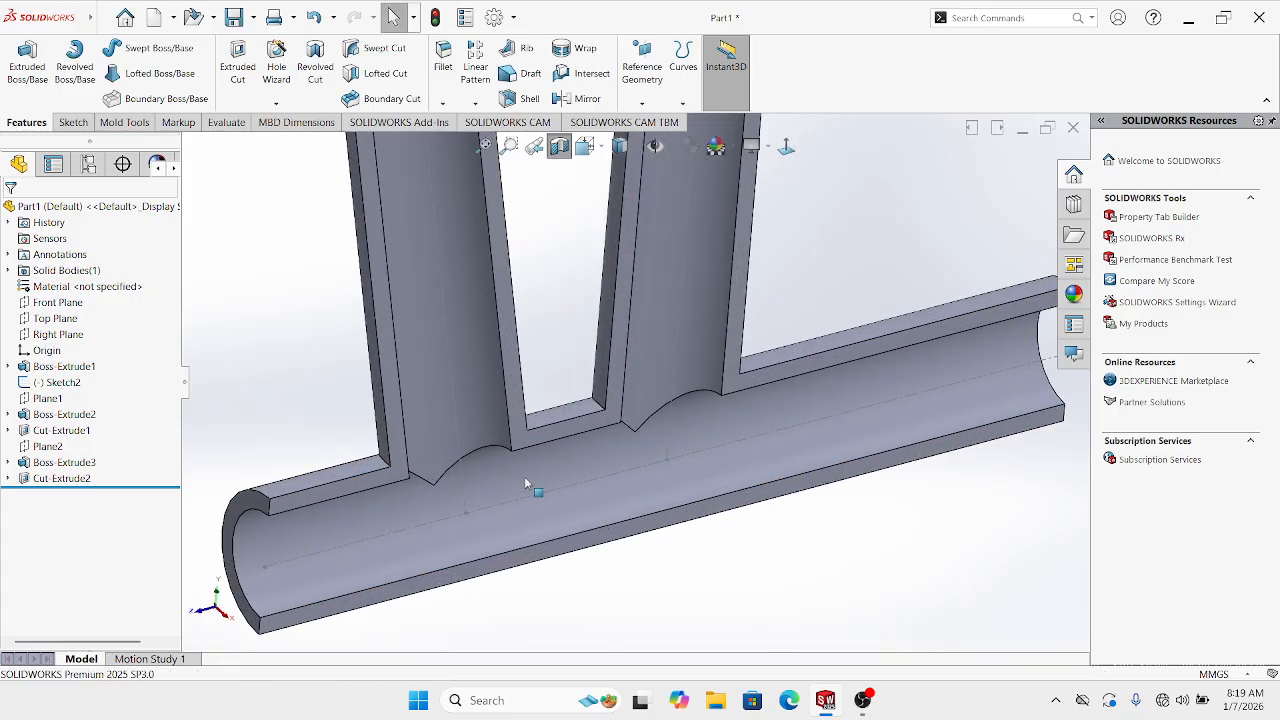
pyautogui.moveTo(509, 446); pyautogui.dragTo(480, 405, button='middle')
pyautogui.scroll(3, 503, 403)
pyautogui.scroll(2, 503, 403)
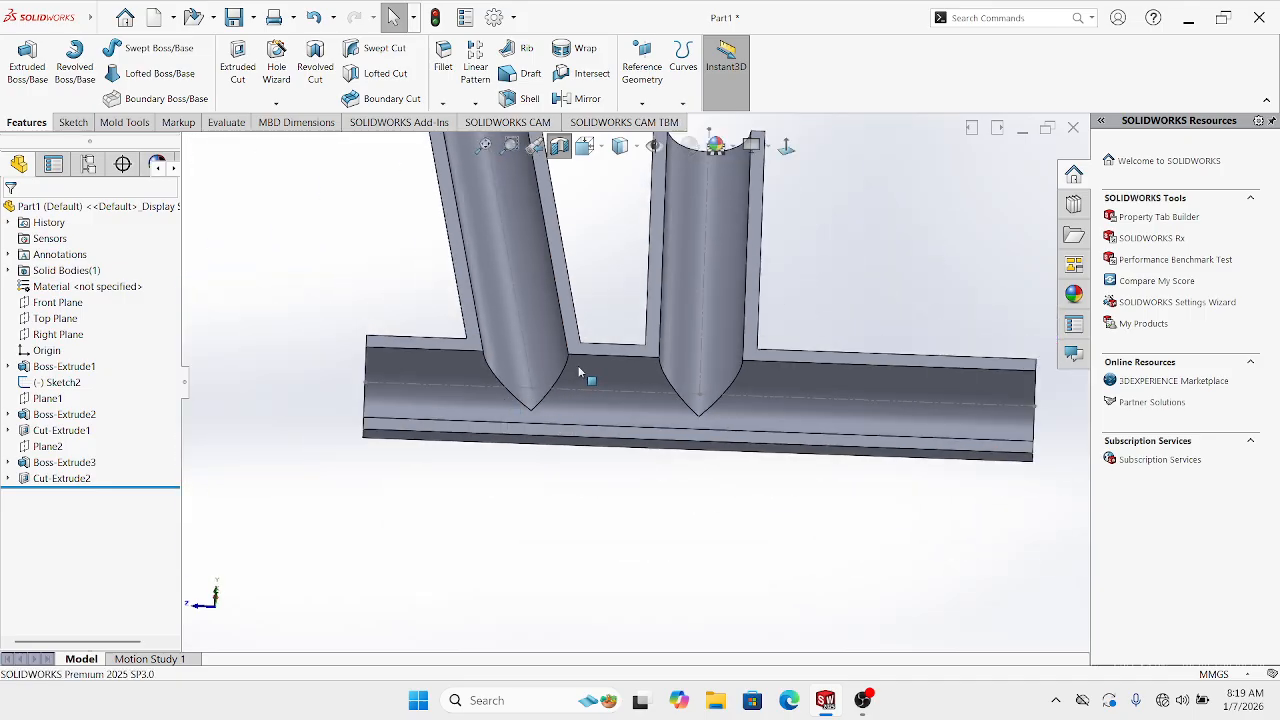
pyautogui.moveTo(580, 370); pyautogui.dragTo(632, 482, button='middle')
pyautogui.scroll(4, 632, 482)
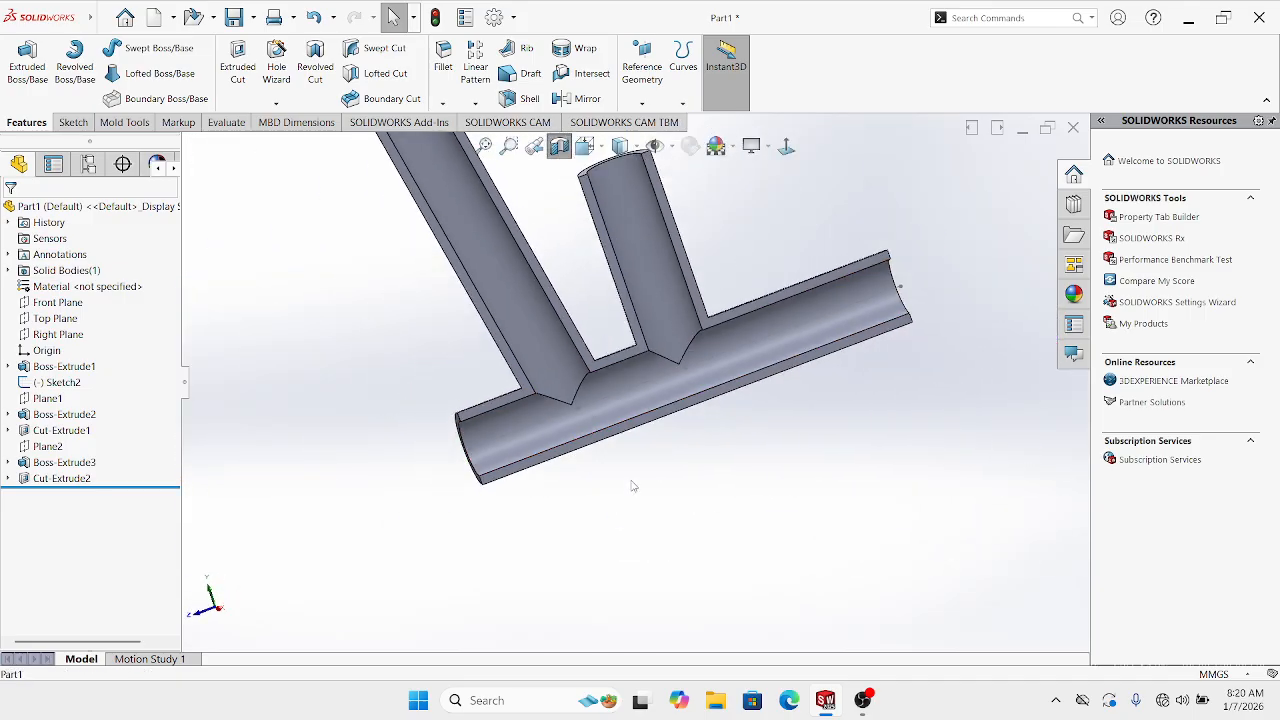
pyautogui.click(786, 147)
pyautogui.scroll(-1, 662, 258)
pyautogui.scroll(2, 652, 256)
pyautogui.scroll(-1, 650, 255)
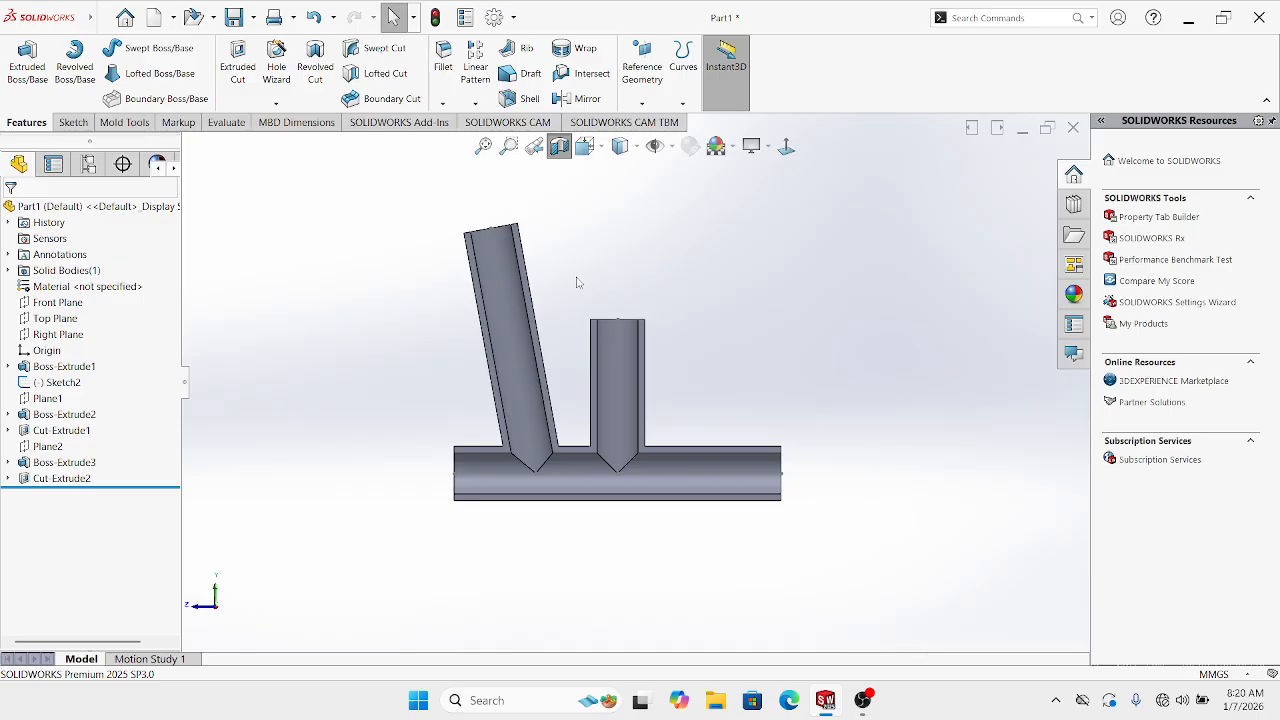
# Edit the branch centreline sketch, dimension the angle between the inclined and vertical centrelines to 15°, and exit the sketch
pyautogui.rightClick(508, 265)
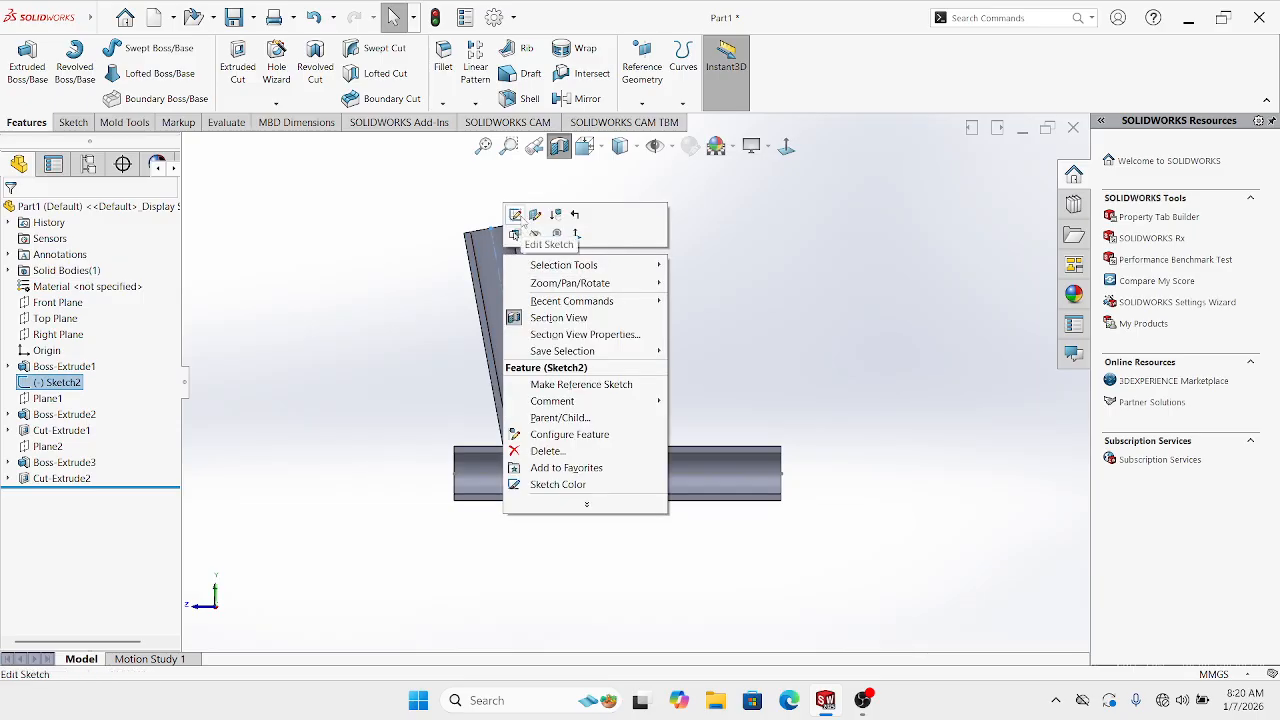
pyautogui.click(516, 215)
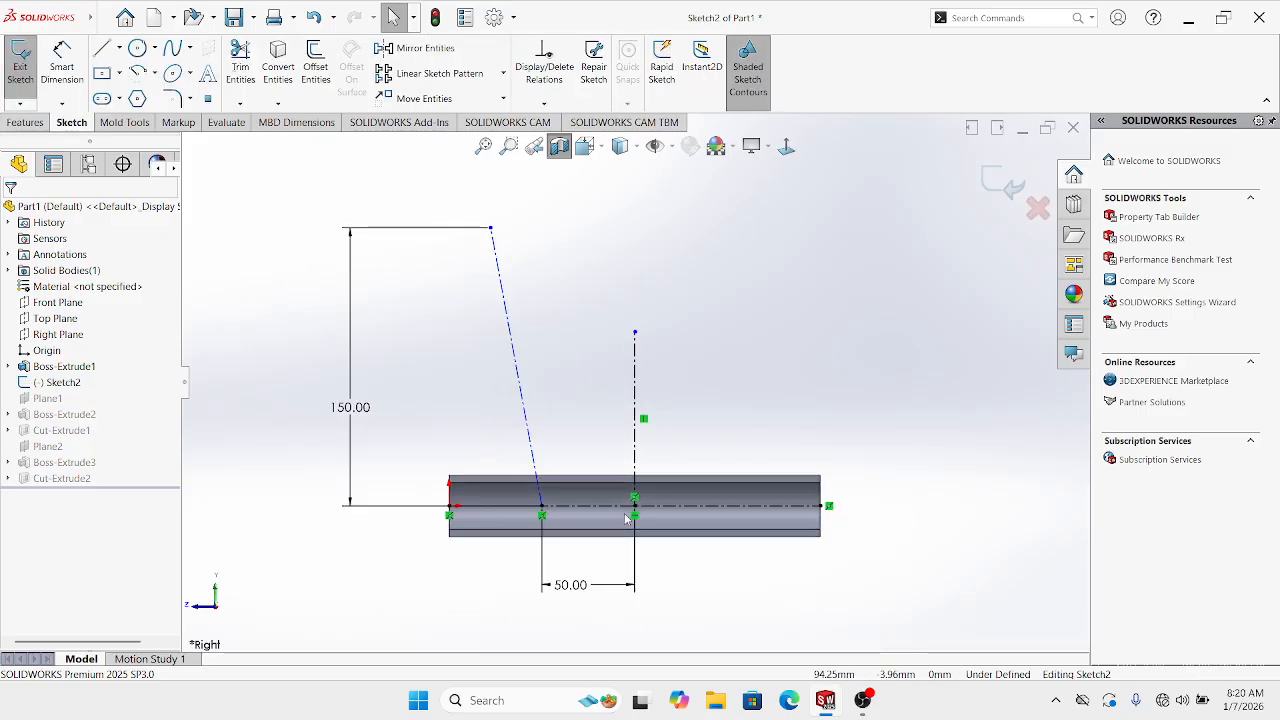
pyautogui.click(62, 70)
pyautogui.click(635, 385)
pyautogui.click(513, 338)
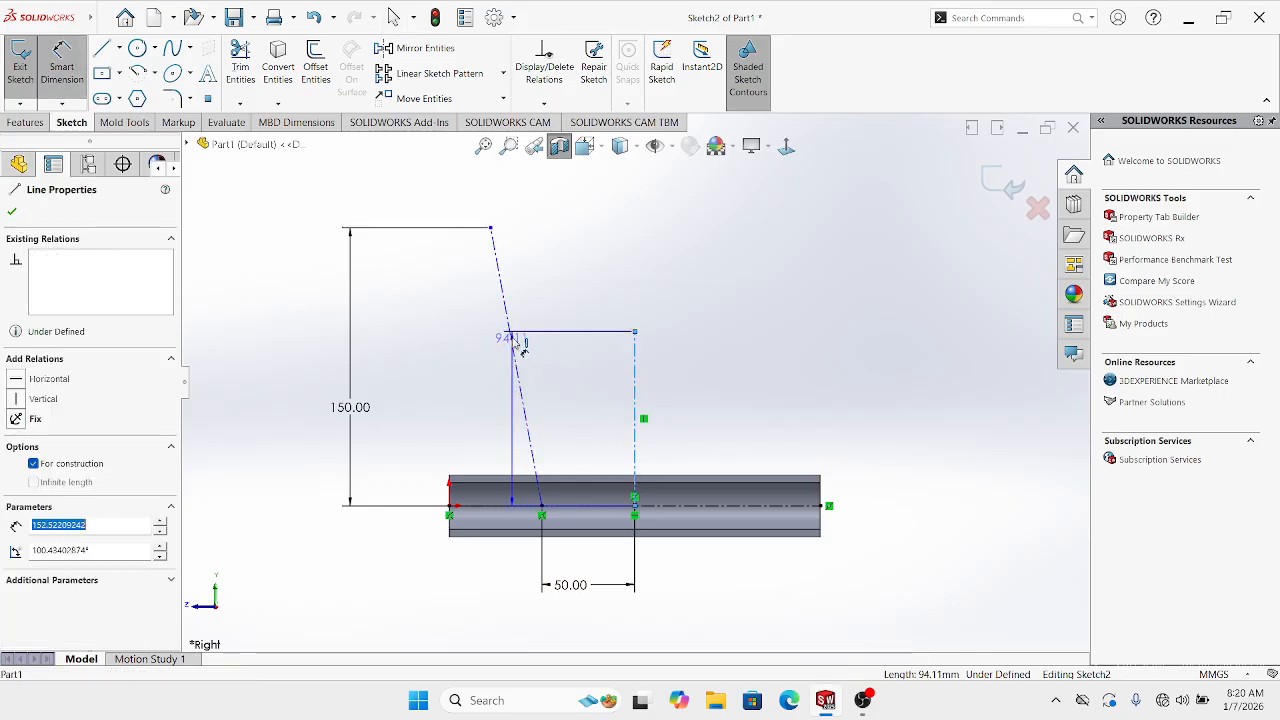
pyautogui.click(539, 309)
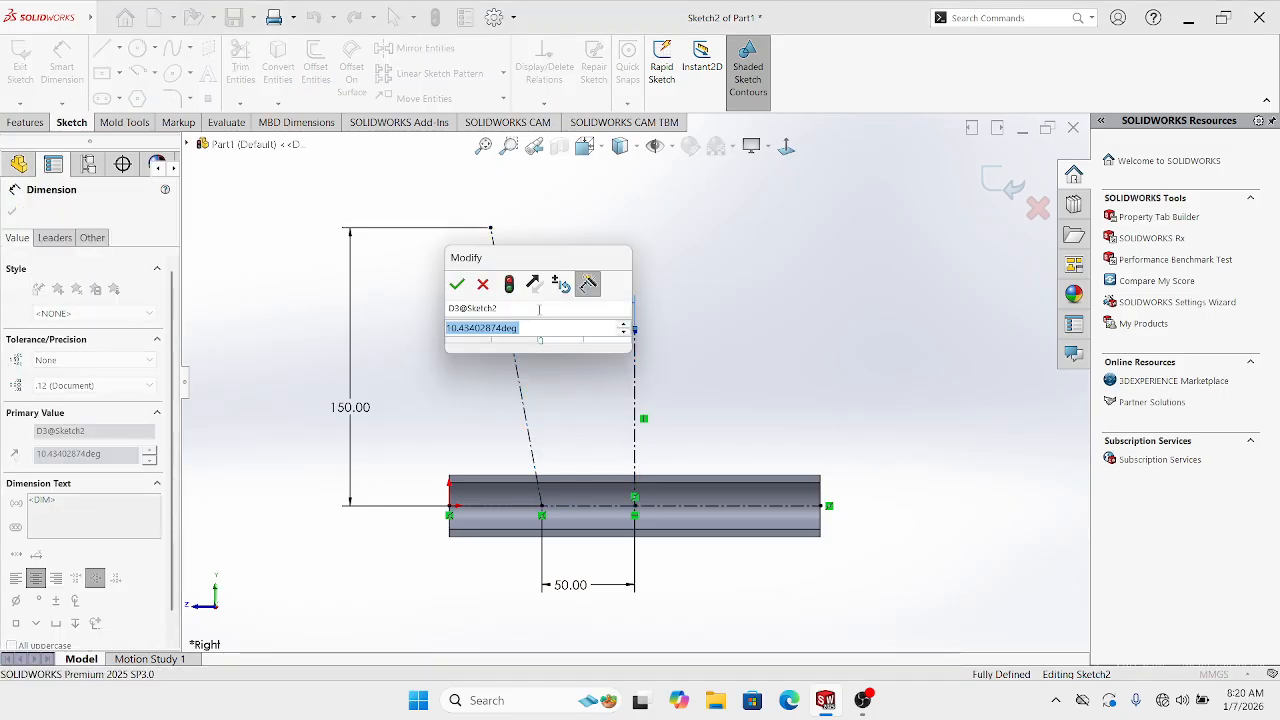
pyautogui.write('15')
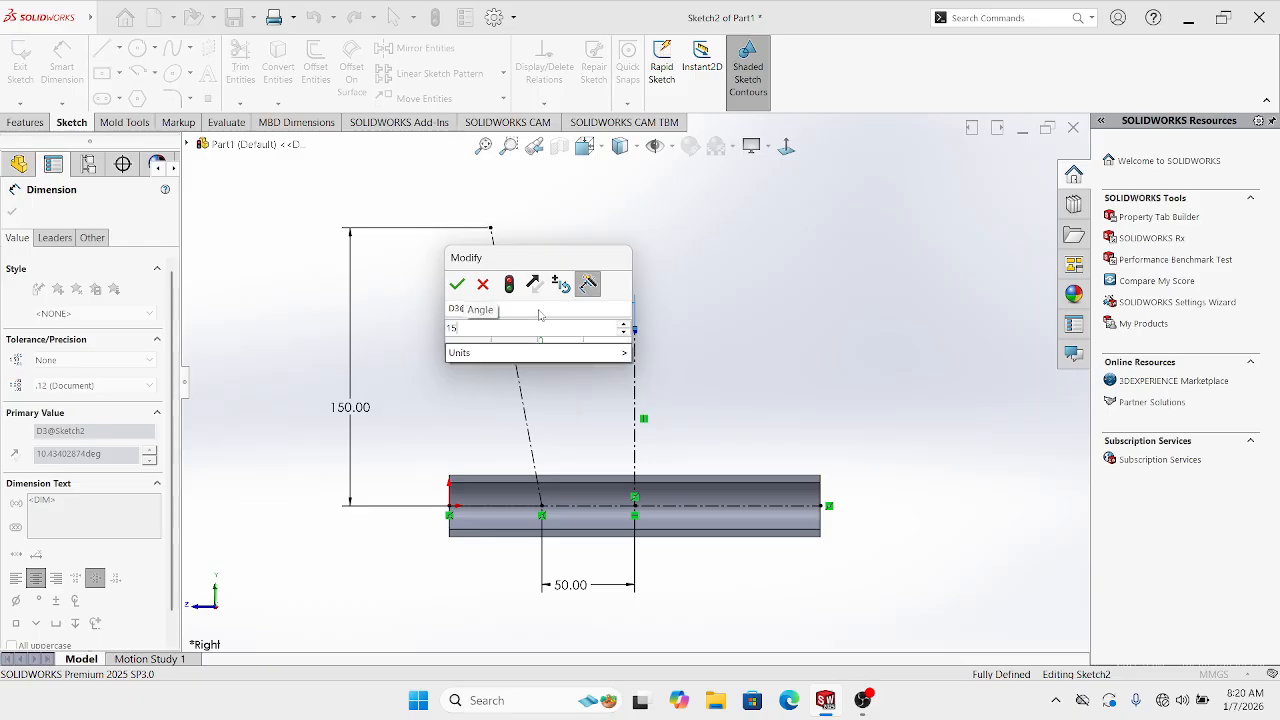
pyautogui.press('Return')
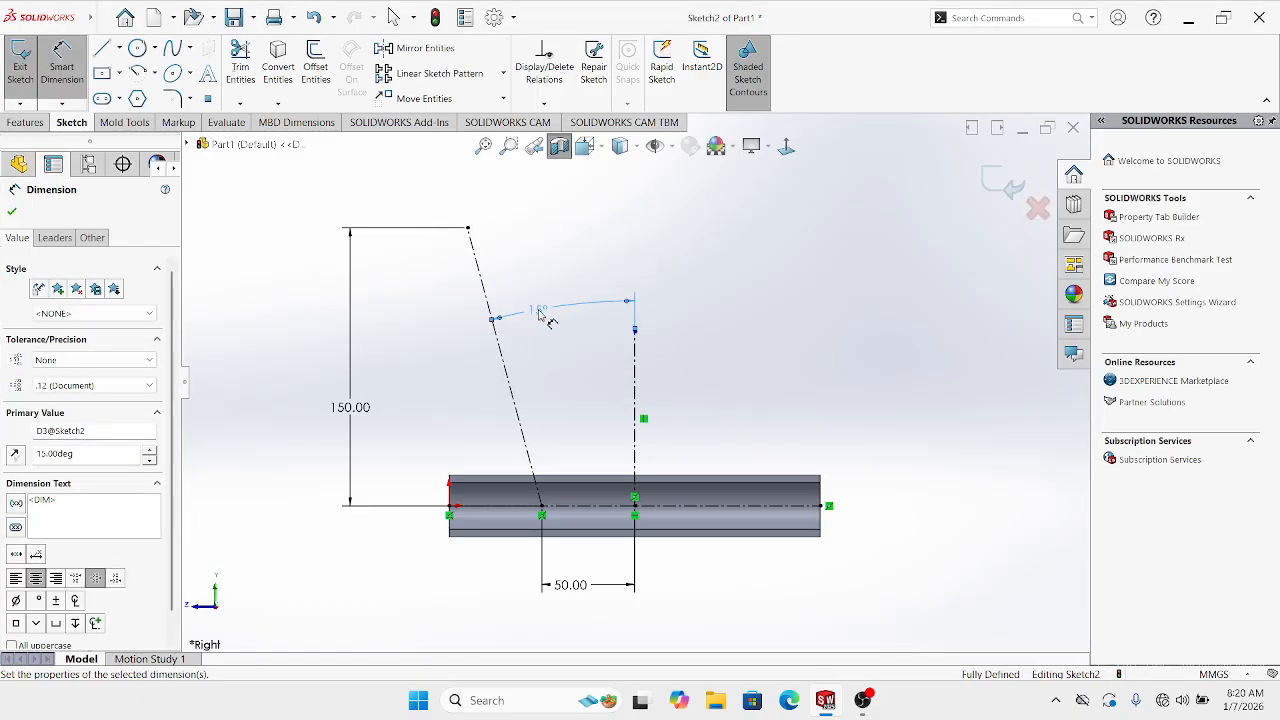
pyautogui.click(780, 323)
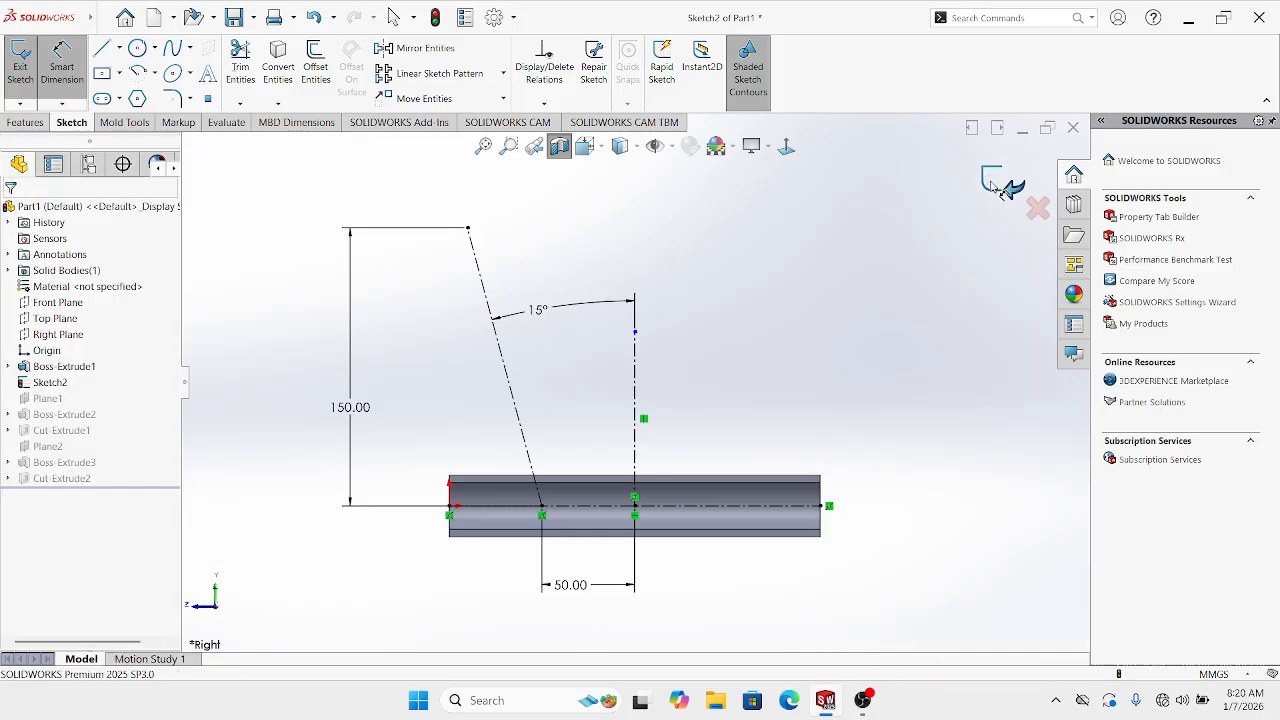
pyautogui.click(992, 183)
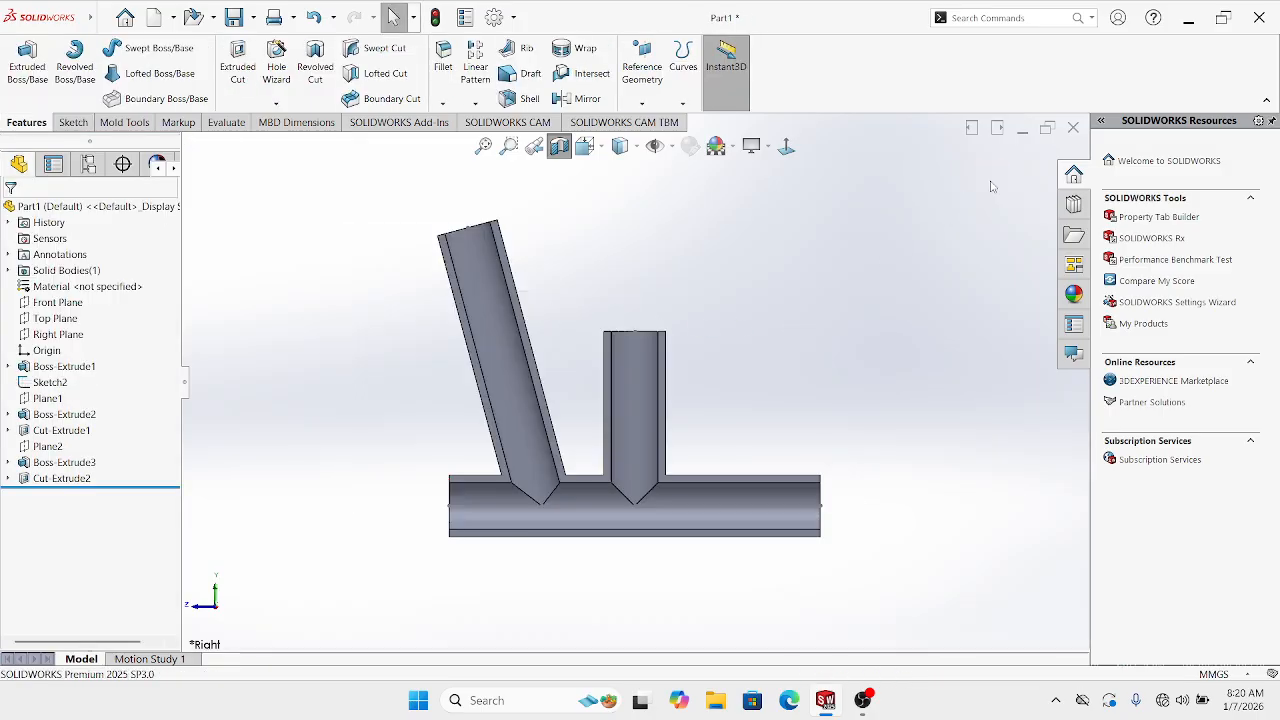
# Reopen the centreline sketch, change the angle between the inclined and vertical centrelines to 25°, and exit to rebuild the branches
pyautogui.rightClick(477, 263)
pyautogui.click(504, 226)
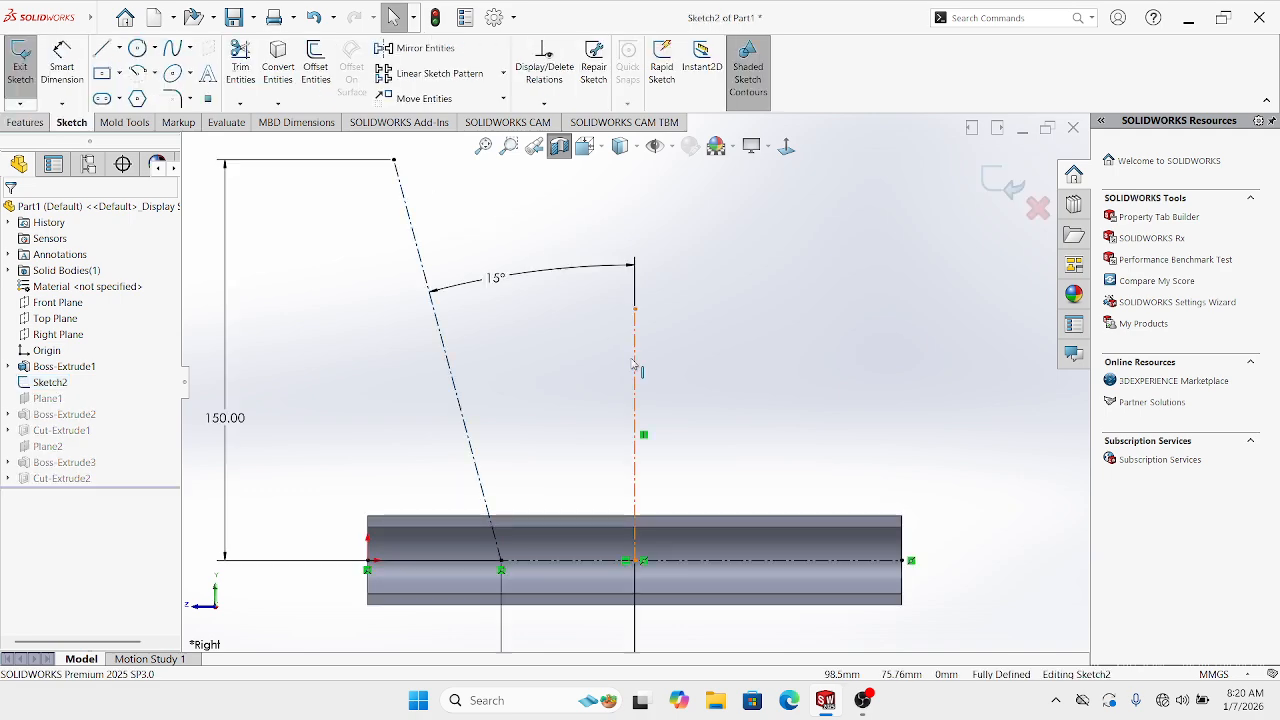
pyautogui.scroll(3, 633, 365)
pyautogui.doubleClick(571, 333)
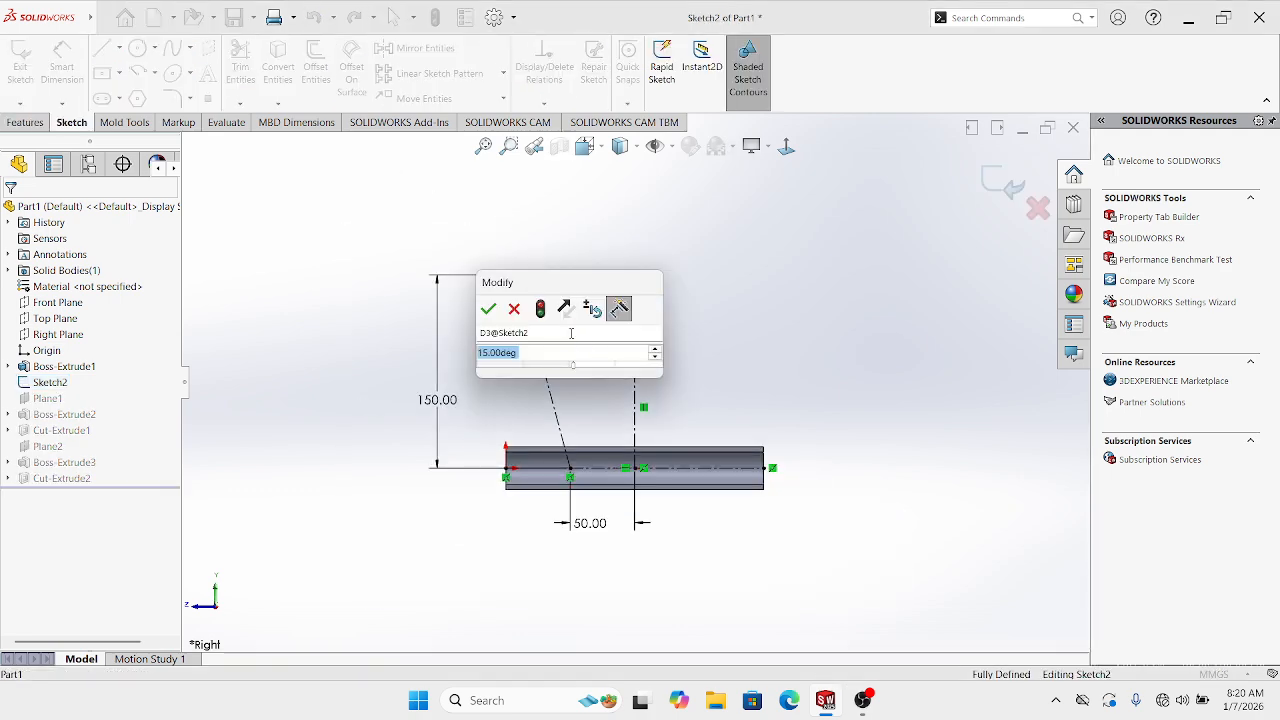
pyautogui.write('15')
pyautogui.press('Return')
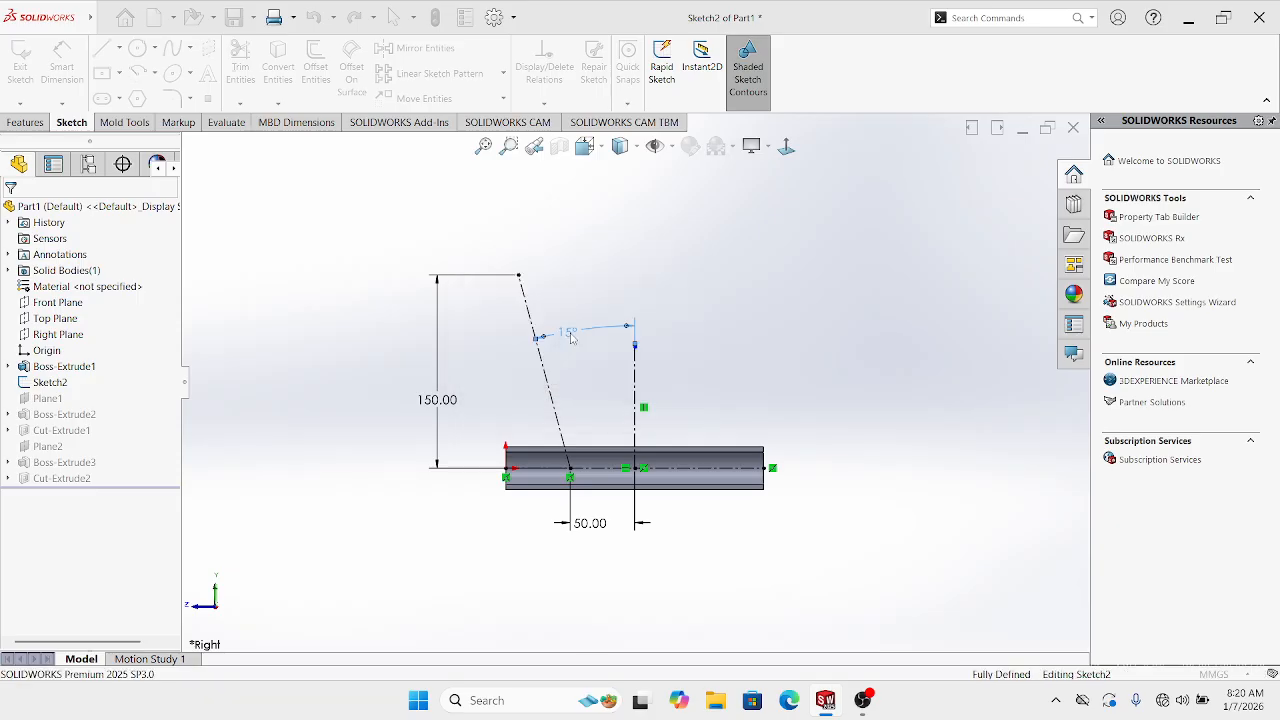
pyautogui.click(786, 338)
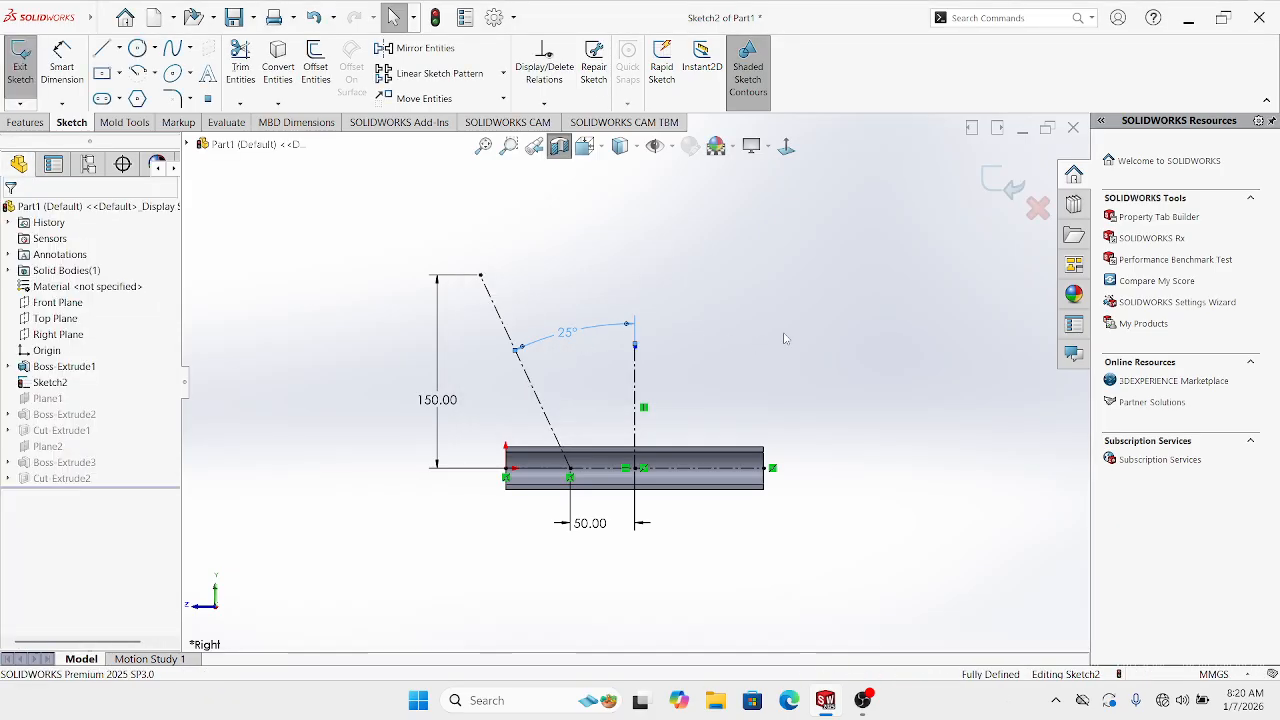
pyautogui.click(996, 181)
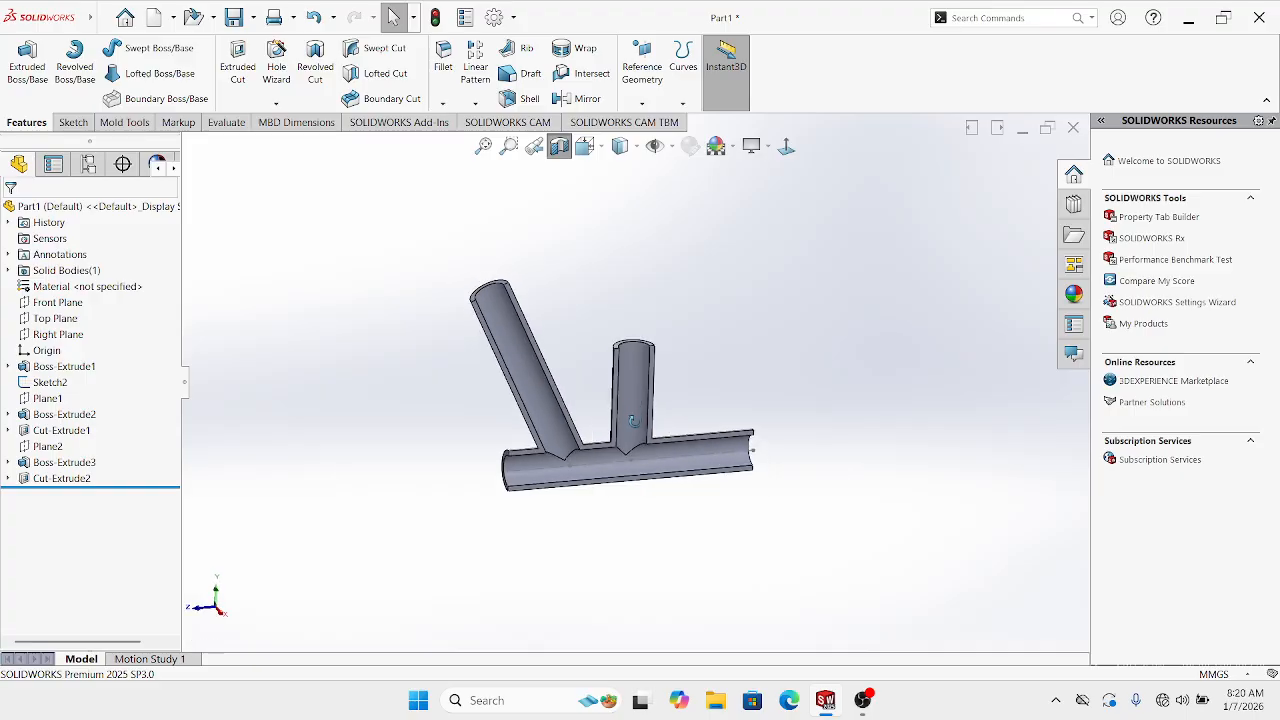
# Inspect the branch junctions square-on in Wireframe with the section view off, and restore the Shaded With Edges display
pyautogui.scroll(-2, 601, 418)
pyautogui.click(785, 148)
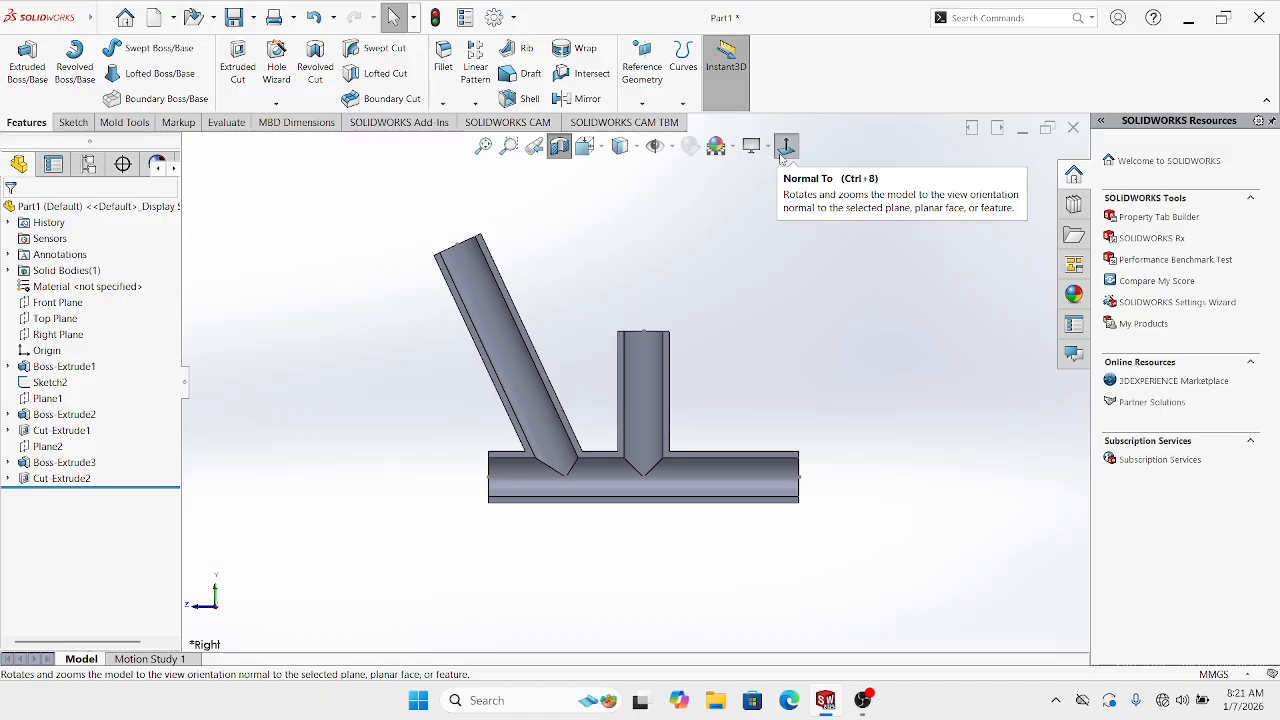
pyautogui.click(620, 146)
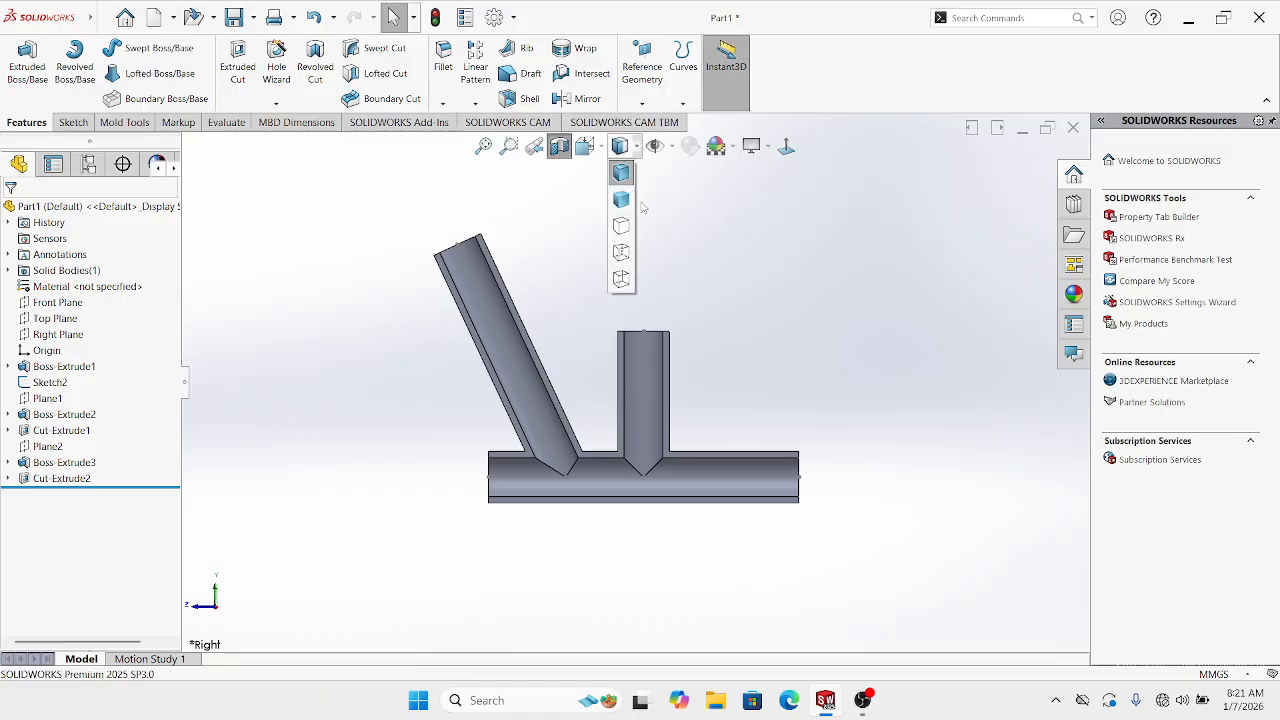
pyautogui.click(621, 280)
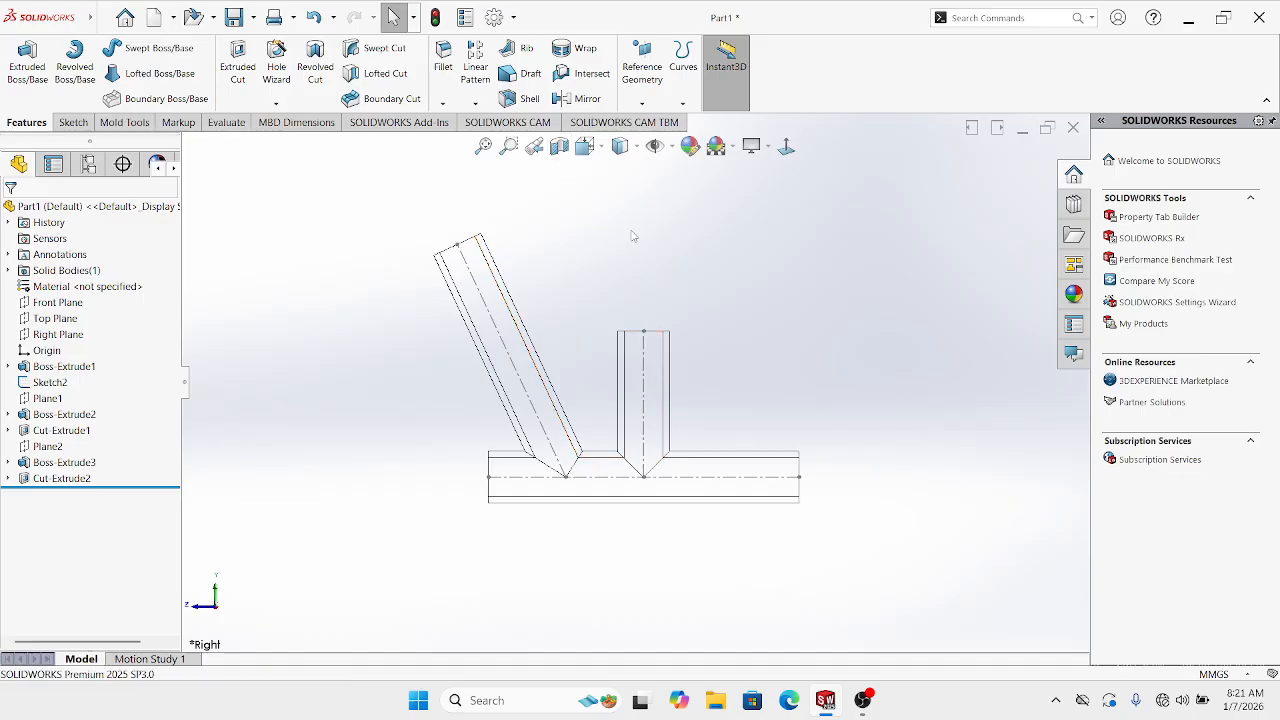
pyautogui.click(620, 146)
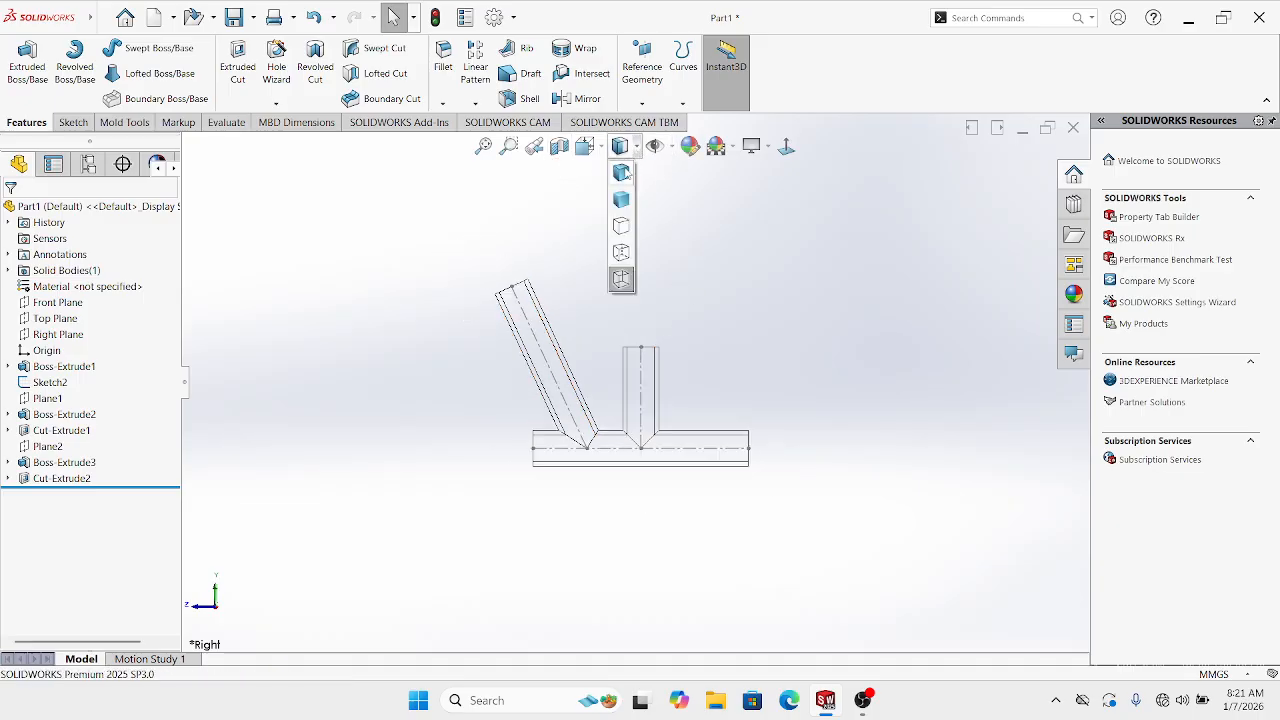
pyautogui.click(625, 172)
# Examine the complete unsectioned tube from several angles, including the open ends and outer junctions of both branches
pyautogui.moveTo(661, 316); pyautogui.dragTo(697, 366, button='middle')
pyautogui.click(786, 148)
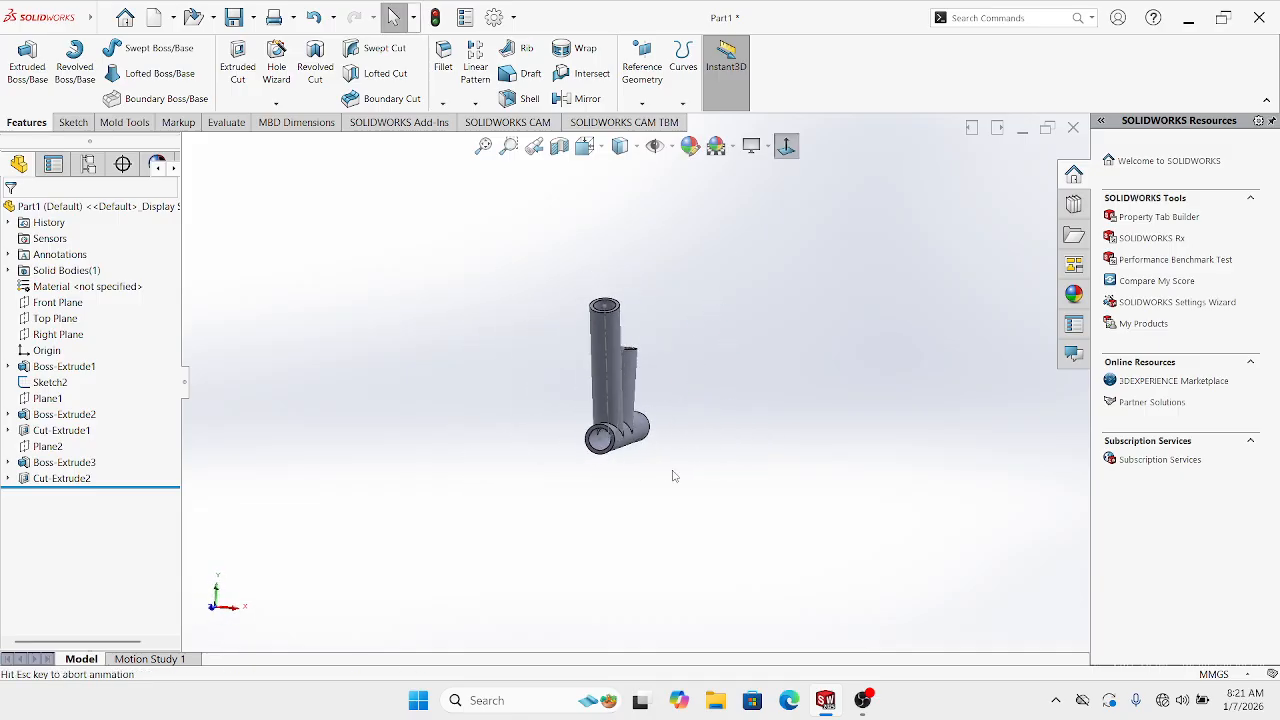
pyautogui.scroll(-3, 640, 450)
pyautogui.moveTo(633, 423); pyautogui.dragTo(616, 304, button='middle')
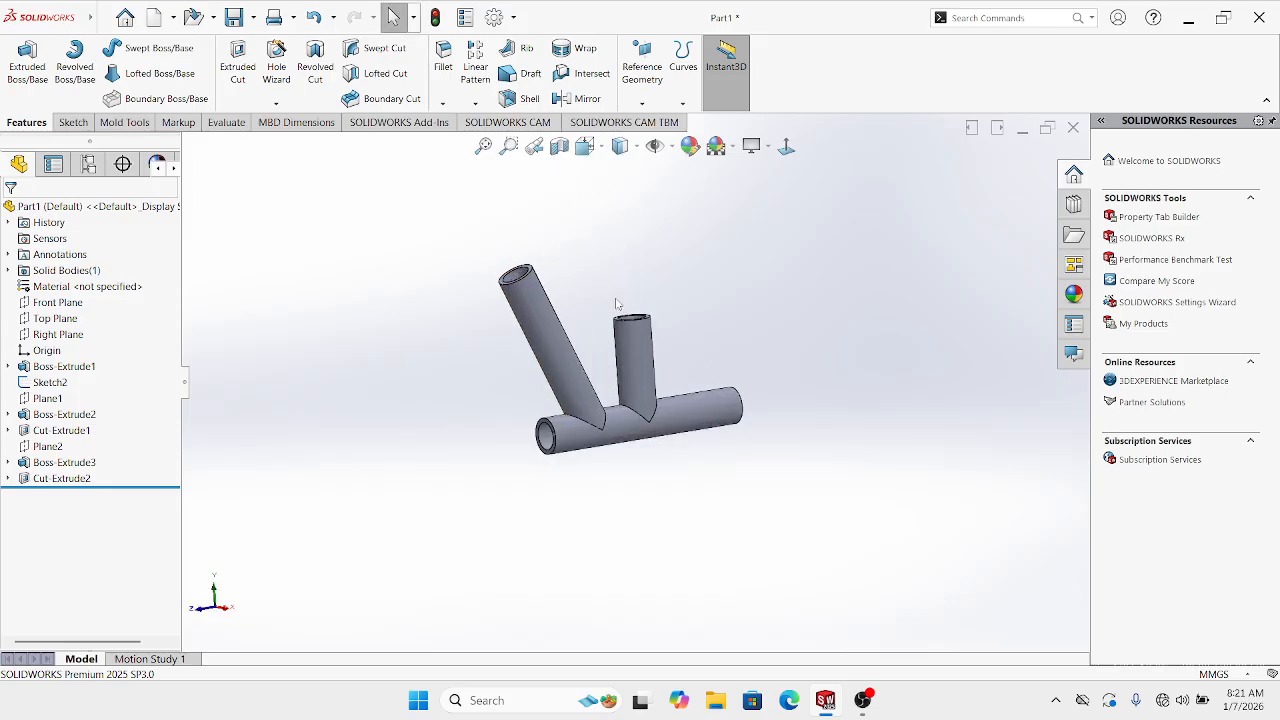
pyautogui.click(786, 147)
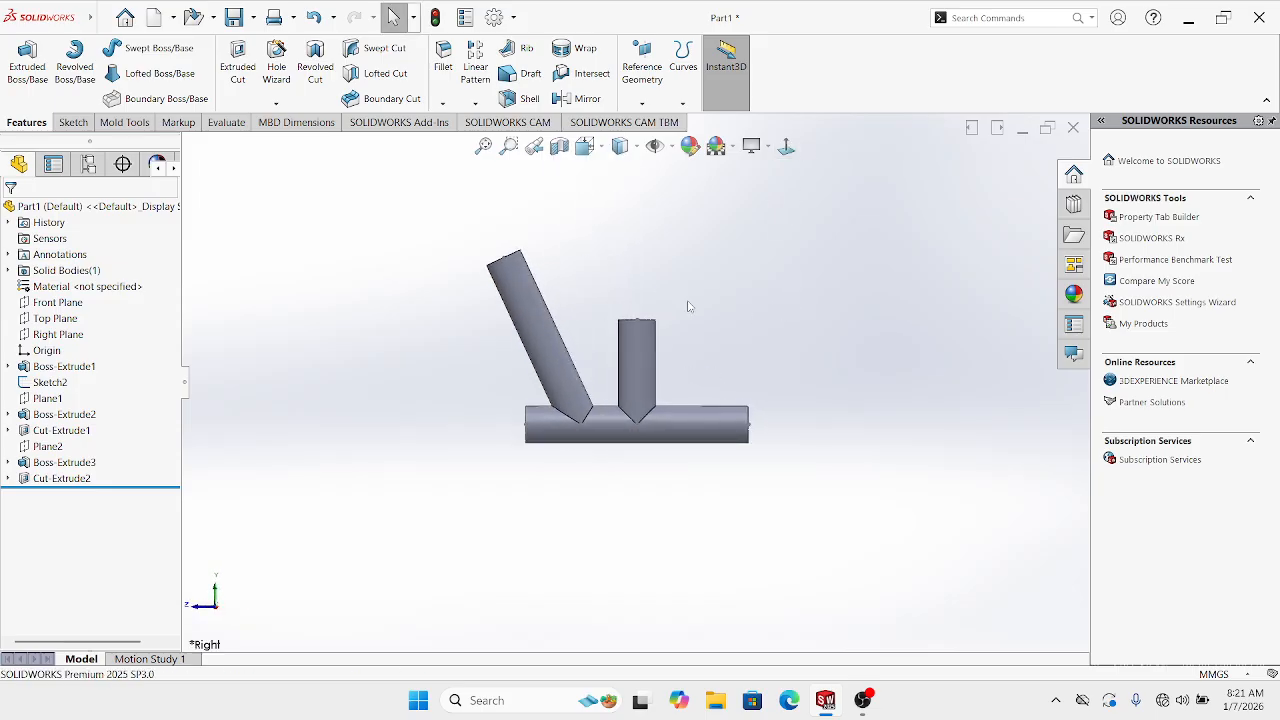
pyautogui.scroll(-2, 688, 306)
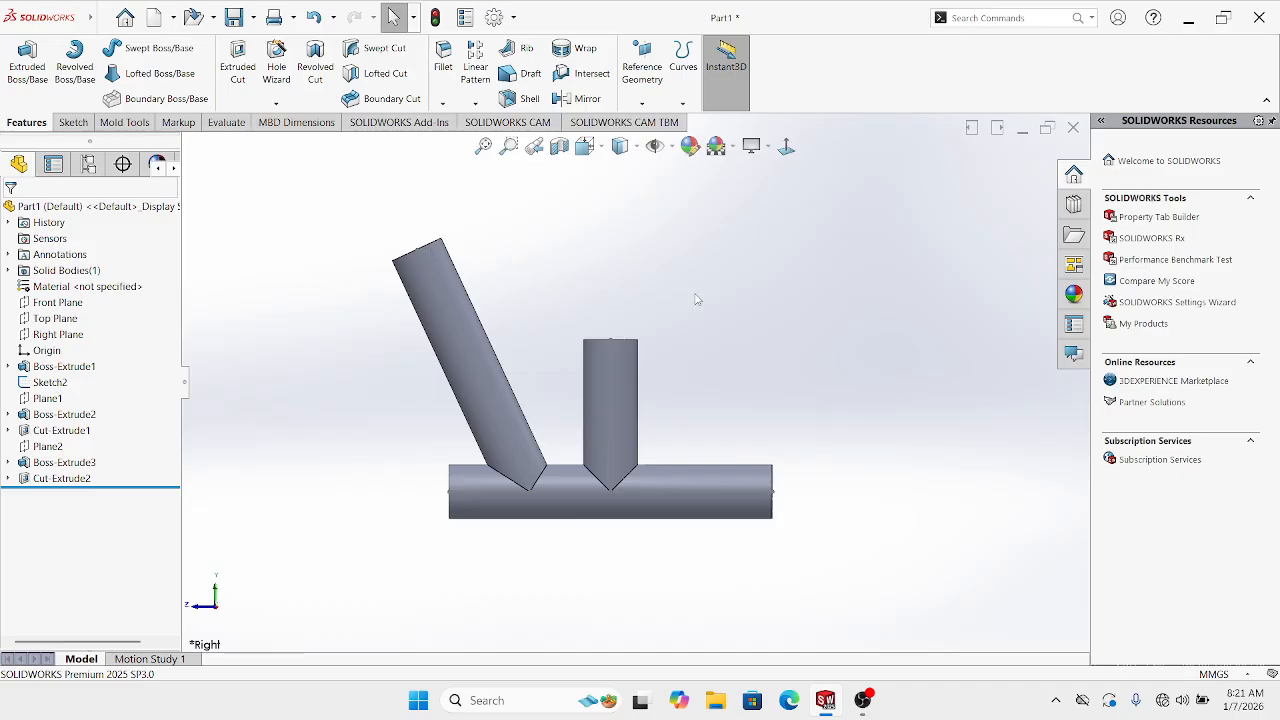
pyautogui.scroll(3, 732, 386)
pyautogui.moveTo(731, 388); pyautogui.dragTo(684, 425, button='middle')
pyautogui.scroll(-2, 667, 420)
pyautogui.scroll(2, 656, 400)
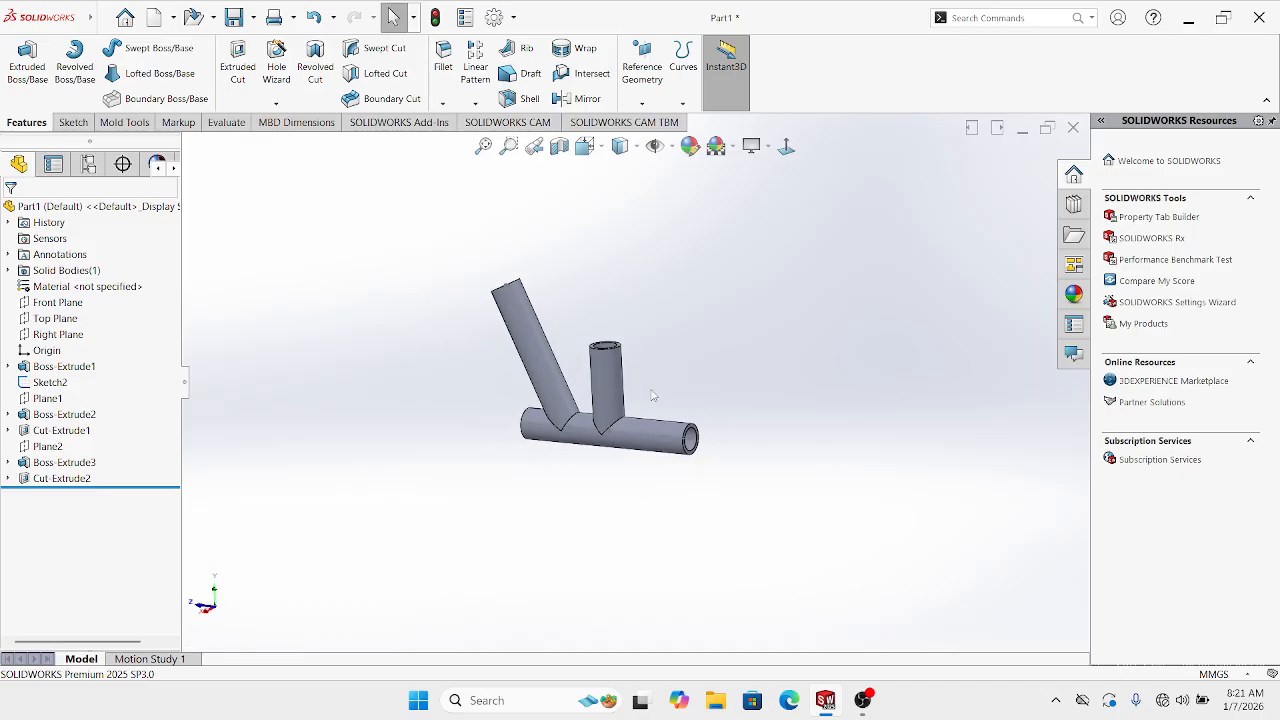
pyautogui.scroll(-4, 655, 397)
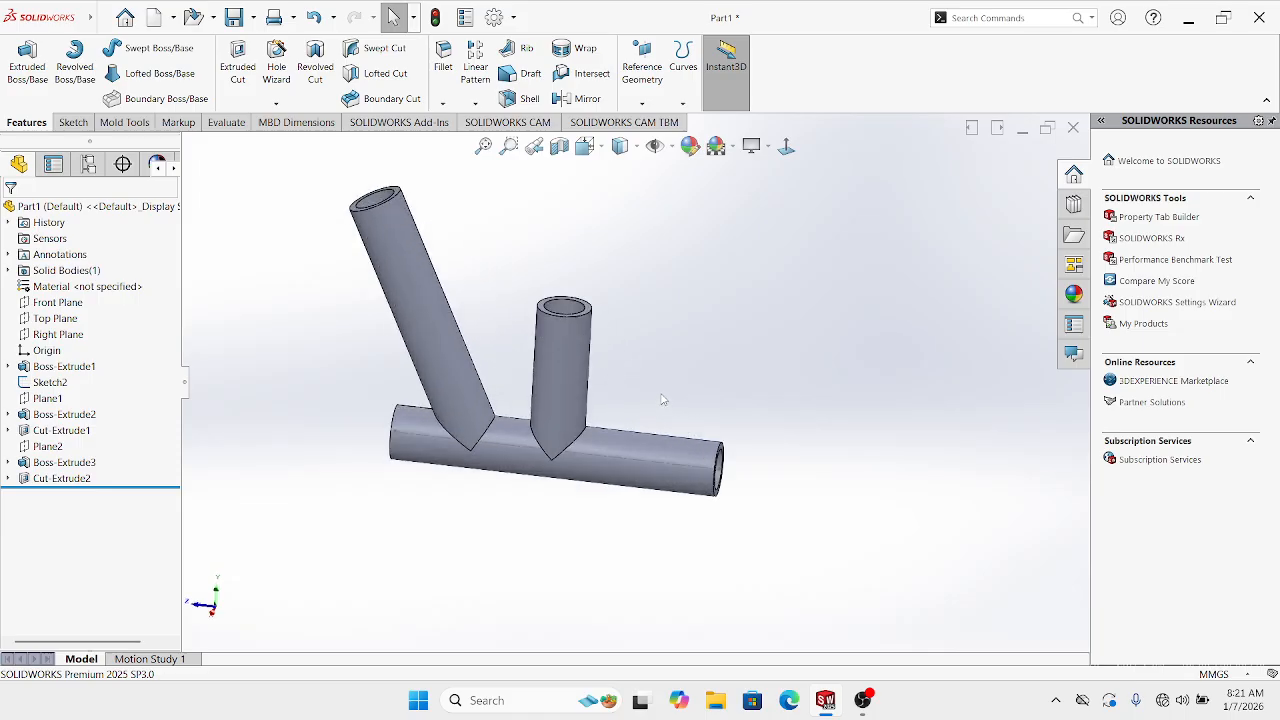
pyautogui.scroll(2, 661, 397)
pyautogui.moveTo(640, 362); pyautogui.dragTo(682, 340, button='middle')
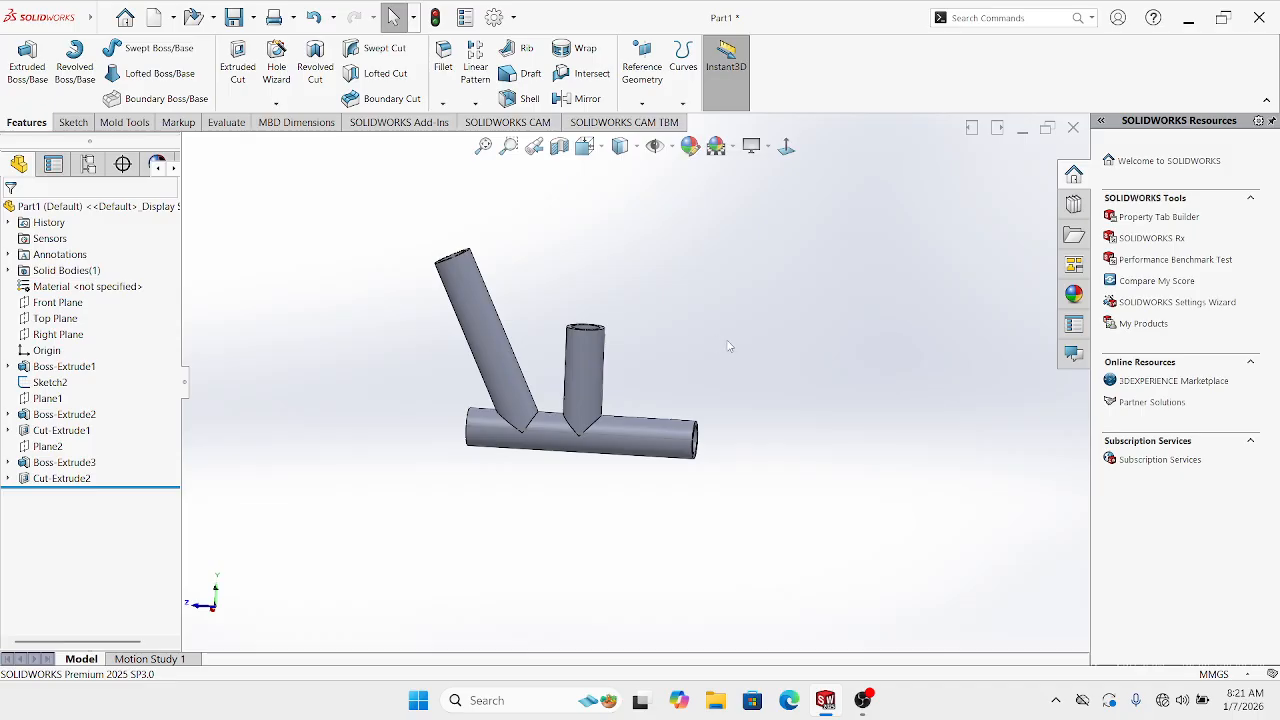
pyautogui.moveTo(379, 228); pyautogui.dragTo(770, 526)
pyautogui.click(485, 457)
pyautogui.click(75, 466)
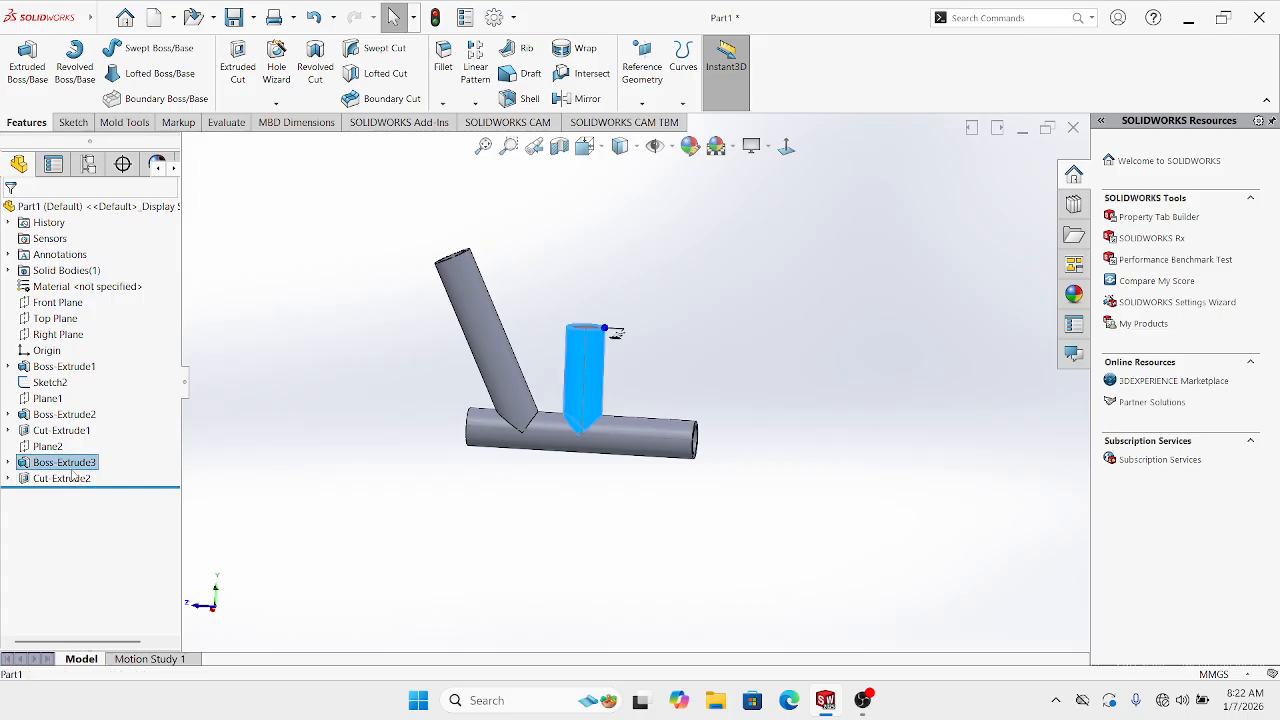
pyautogui.click(143, 493)
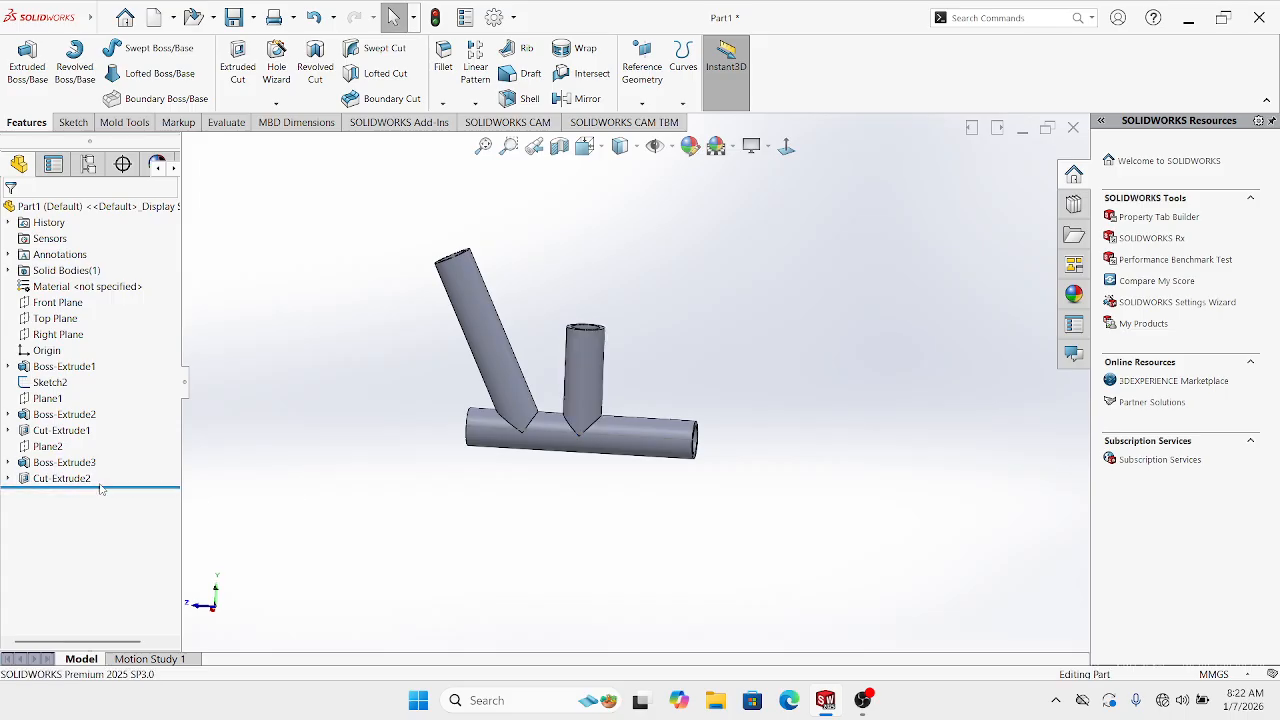
pyautogui.click(75, 366)
pyautogui.click(160, 428)
pyautogui.click(128, 487)
pyautogui.moveTo(345, 258); pyautogui.dragTo(757, 543)
pyautogui.click(361, 452)
pyautogui.click(68, 479)
pyautogui.keyDown('shift'); pyautogui.click(55, 370); pyautogui.keyUp('shift')
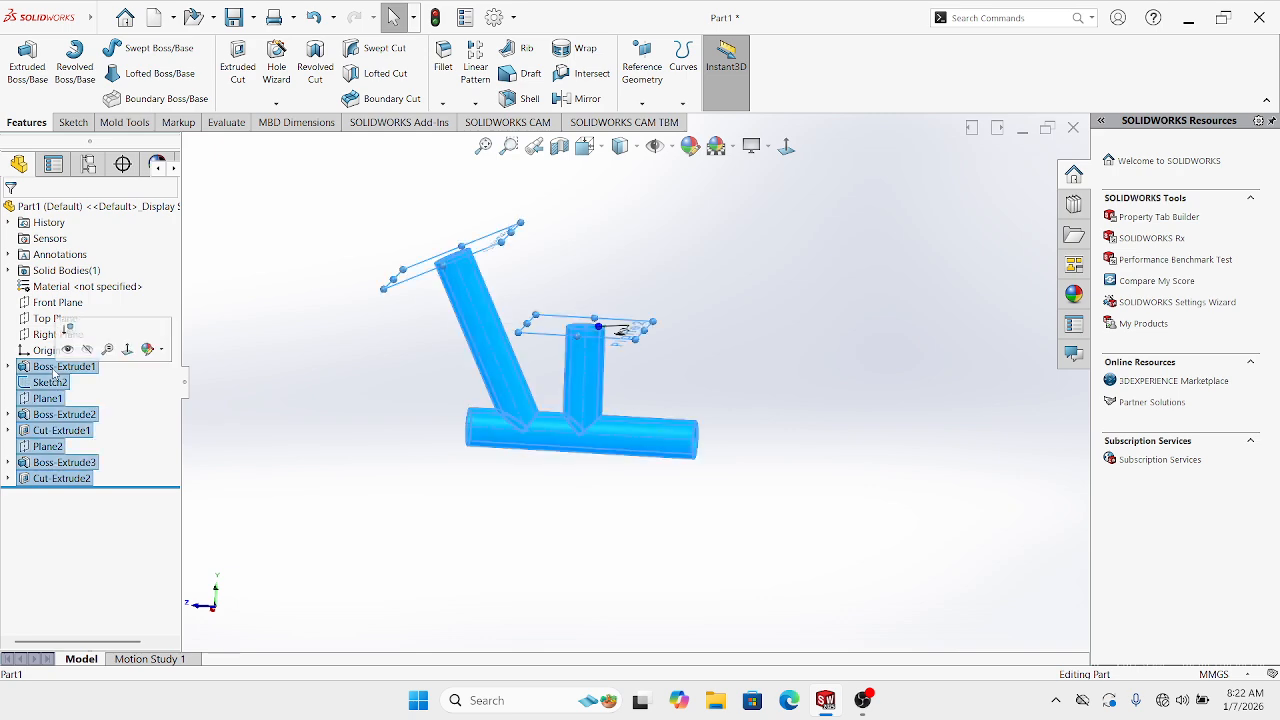
pyautogui.click(63, 479)
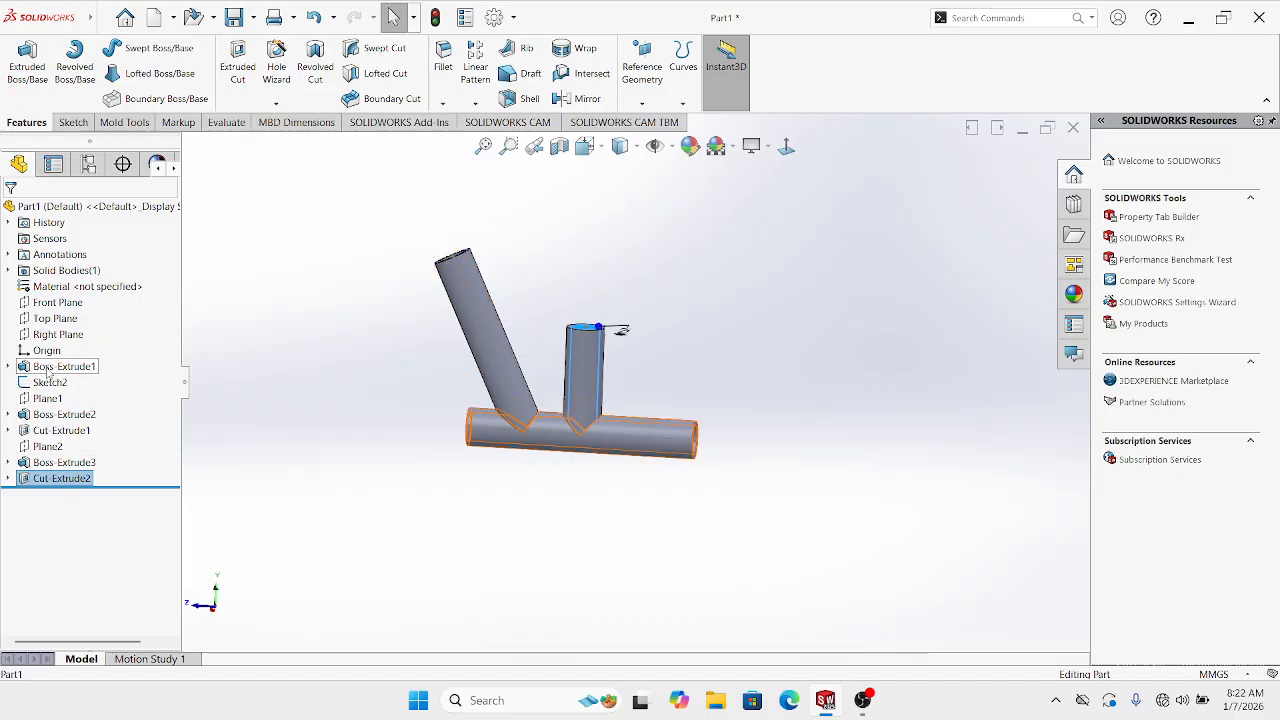
pyautogui.keyDown('shift'); pyautogui.click(47, 370); pyautogui.keyUp('shift')
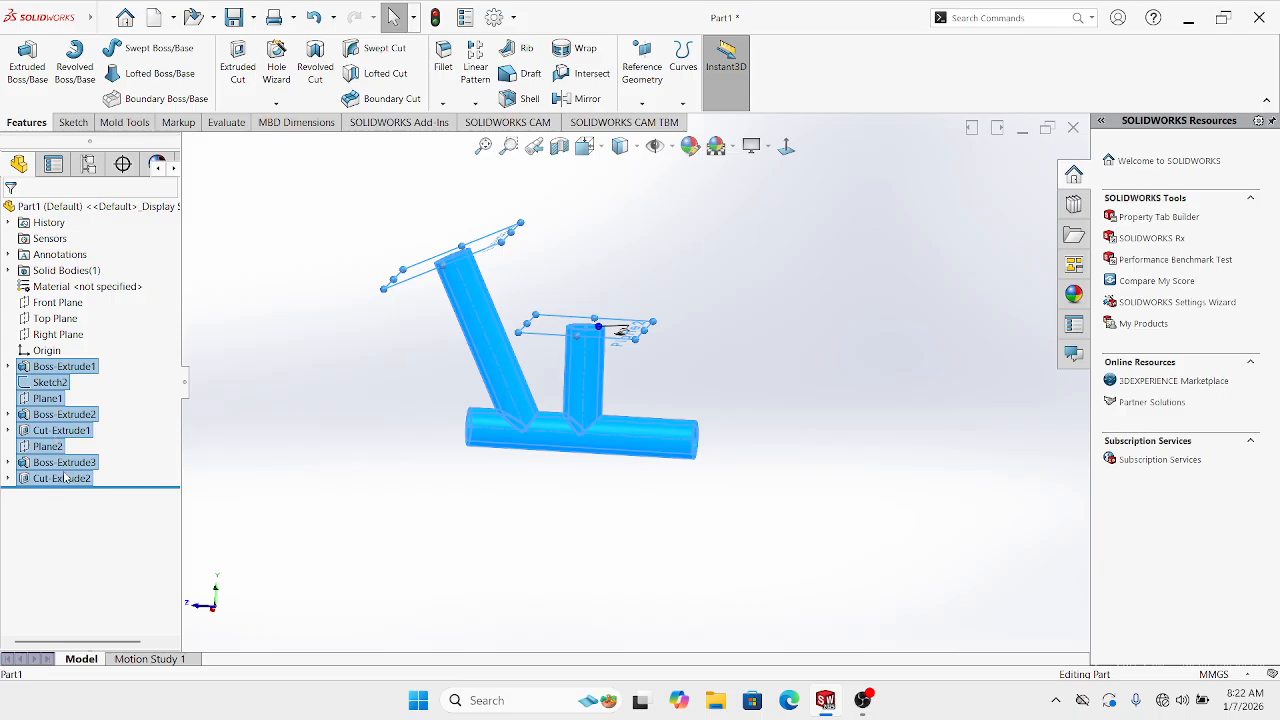
pyautogui.click(315, 462)
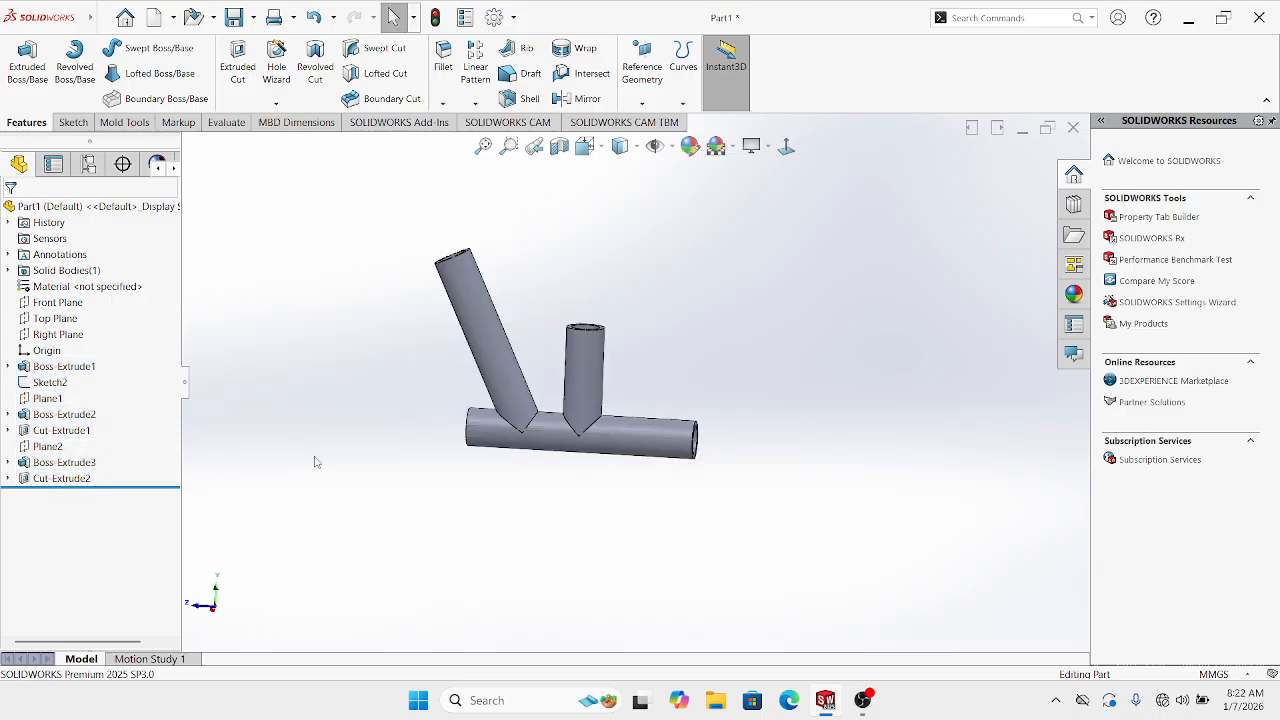
pyautogui.click(60, 479)
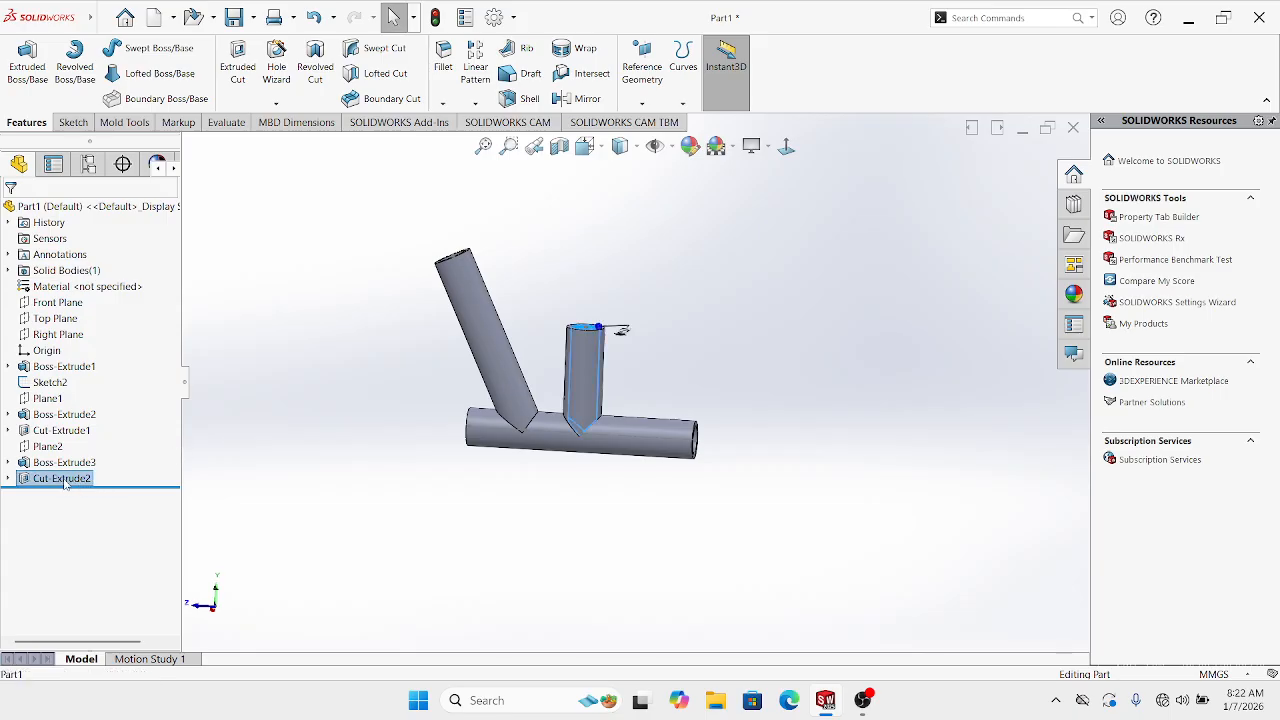
pyautogui.keyDown('shift'); pyautogui.click(60, 368); pyautogui.keyUp('shift')
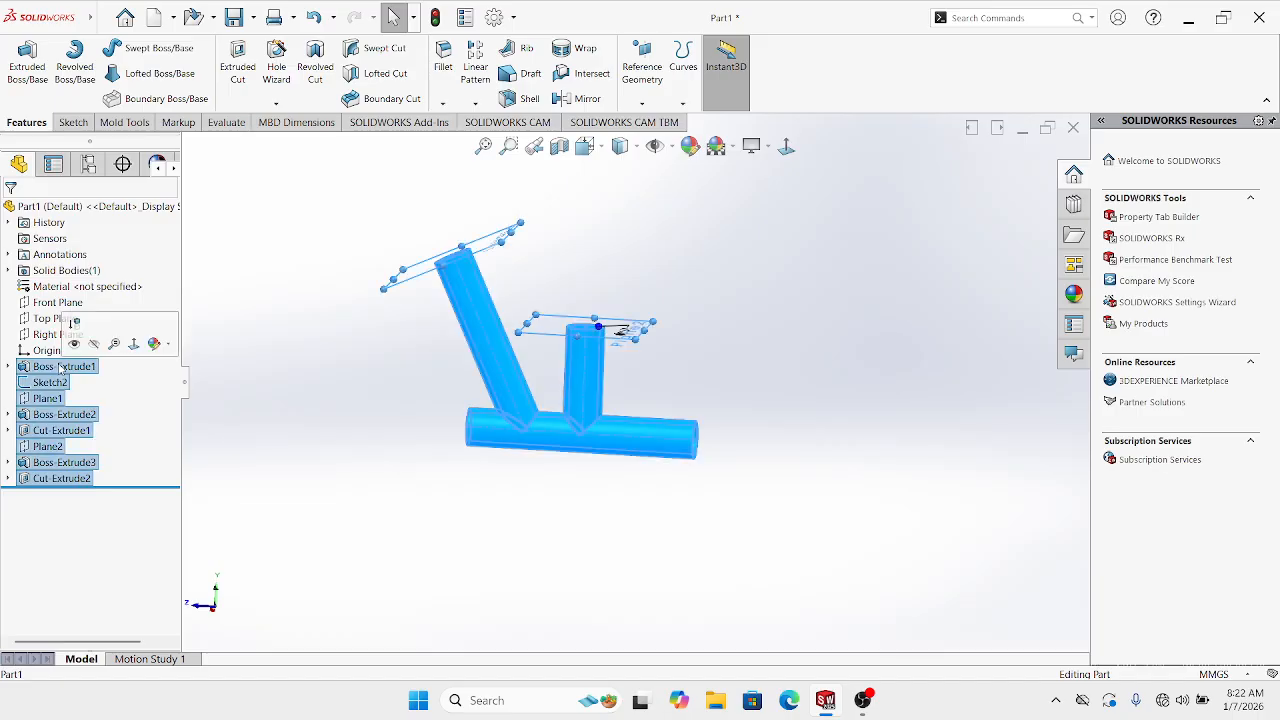
pyautogui.click(342, 415)
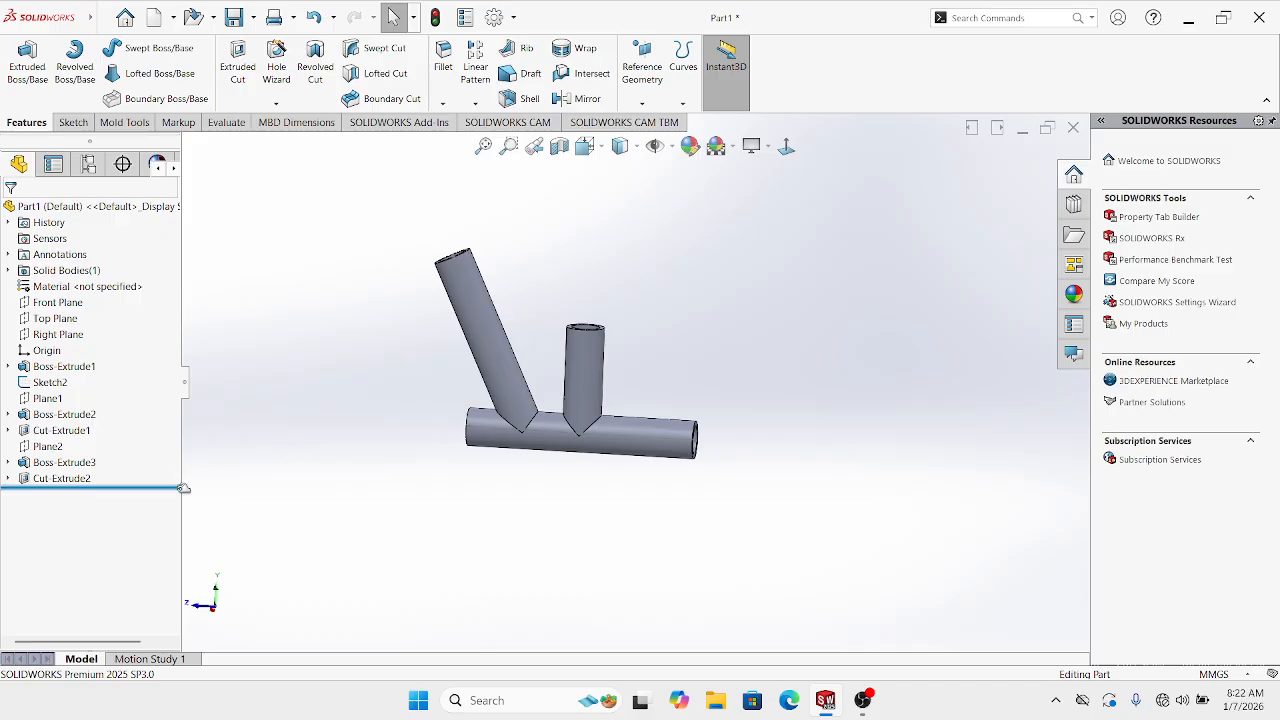
# Delete every feature from Boss-Extrude1 through Cut-Extrude2, including the reference planes, centreline sketch and all dependent items
pyautogui.click(63, 479)
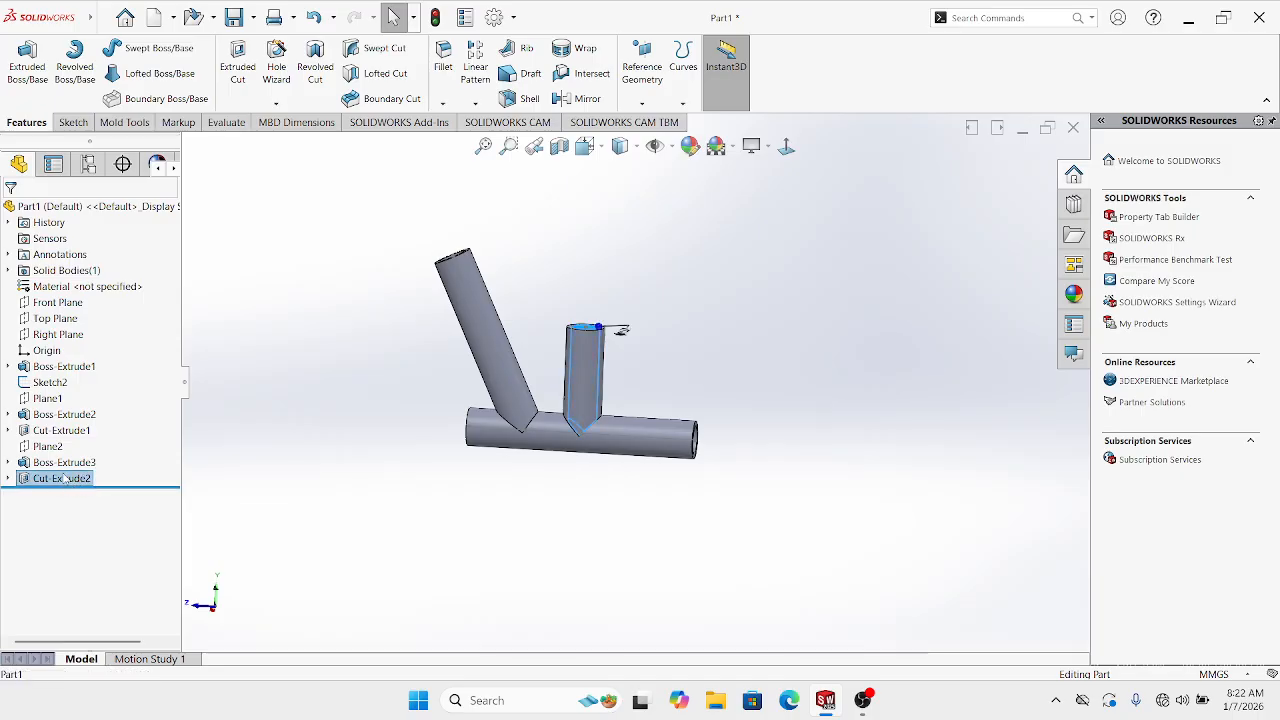
pyautogui.keyDown('shift'); pyautogui.click(71, 369); pyautogui.keyUp('shift')
pyautogui.rightClick(71, 369)
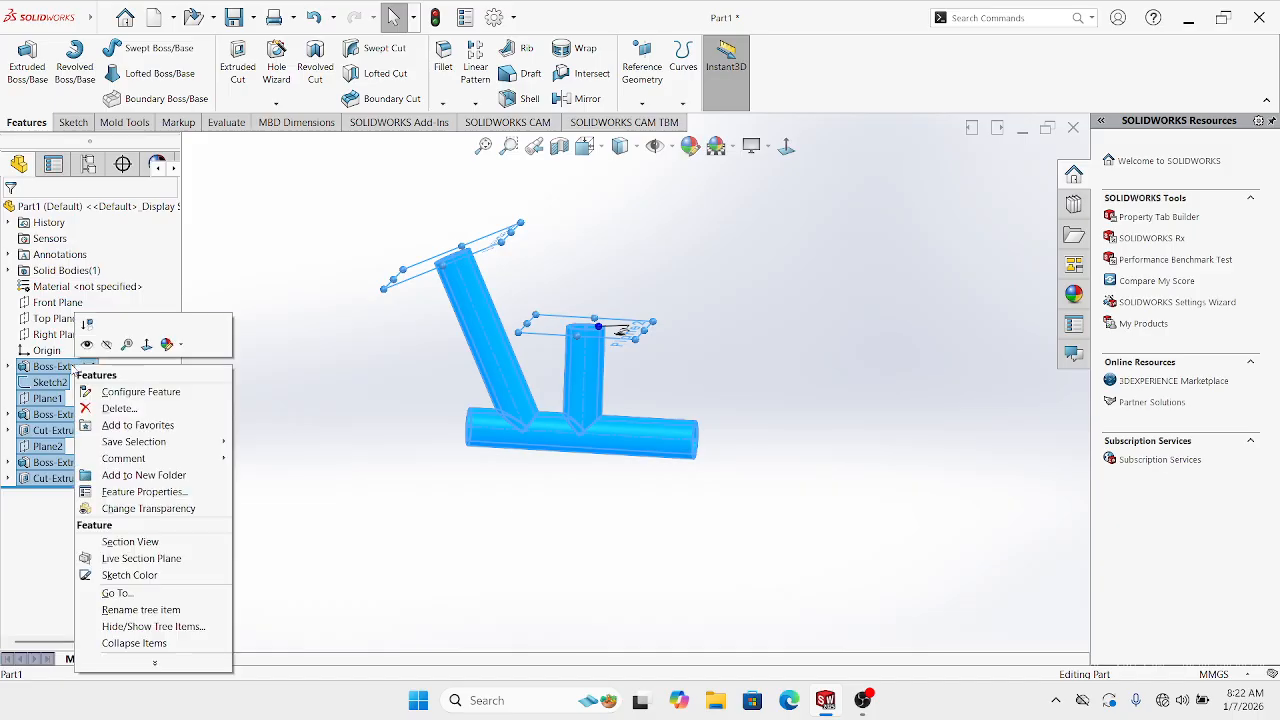
pyautogui.click(136, 412)
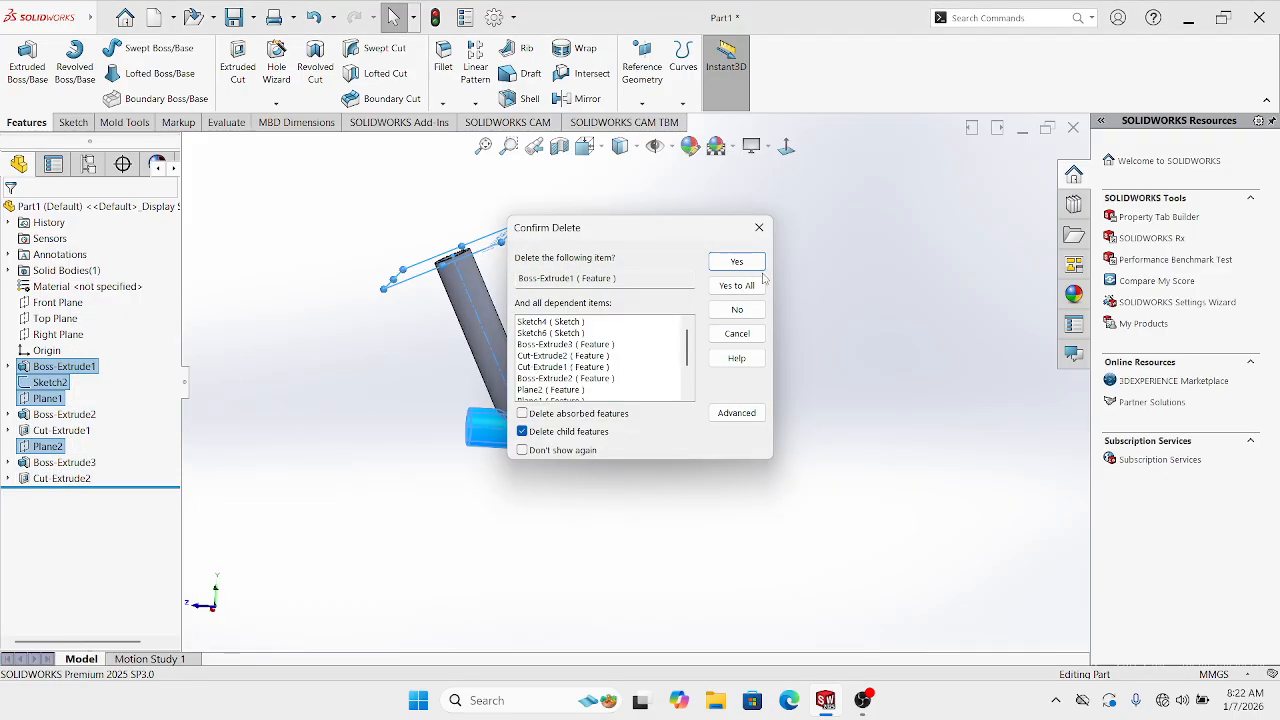
pyautogui.click(752, 287)
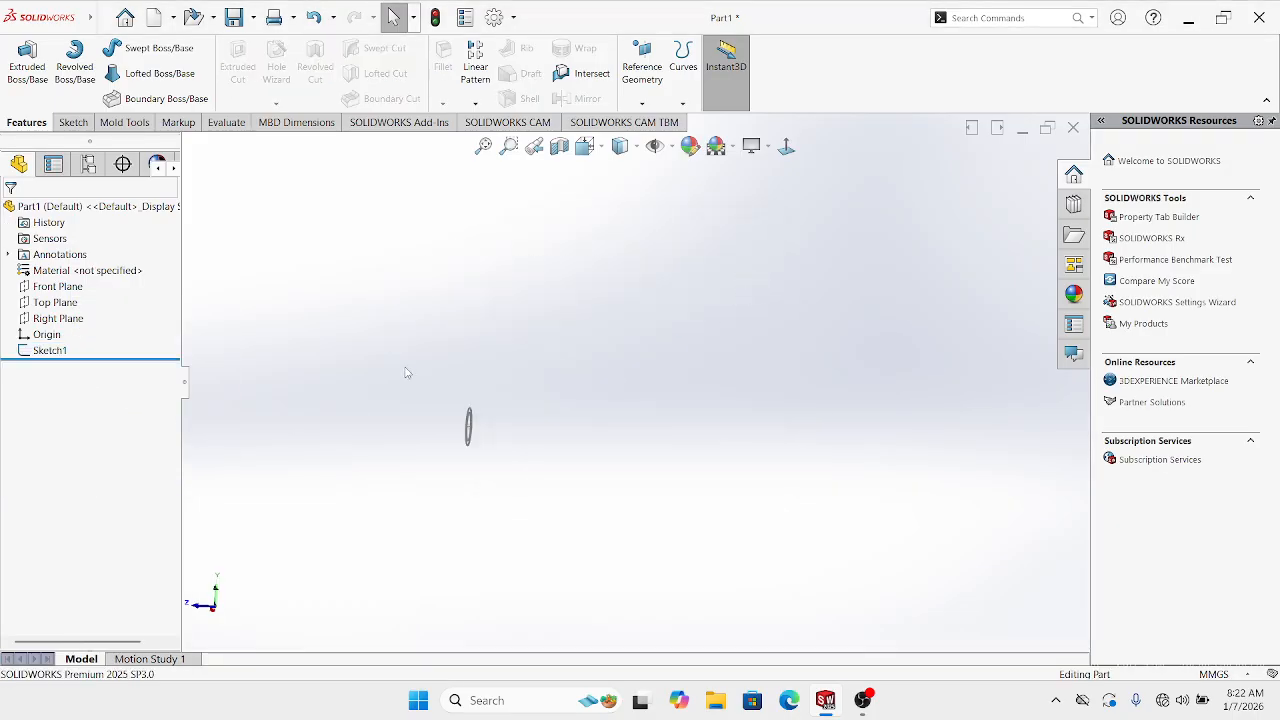
# Delete the leftover tube profile sketch with the two concentric circles to leave the part empty
pyautogui.moveTo(404, 367); pyautogui.dragTo(551, 492)
pyautogui.moveTo(534, 465); pyautogui.dragTo(524, 460, button='middle')
pyautogui.scroll(-5, 524, 459)
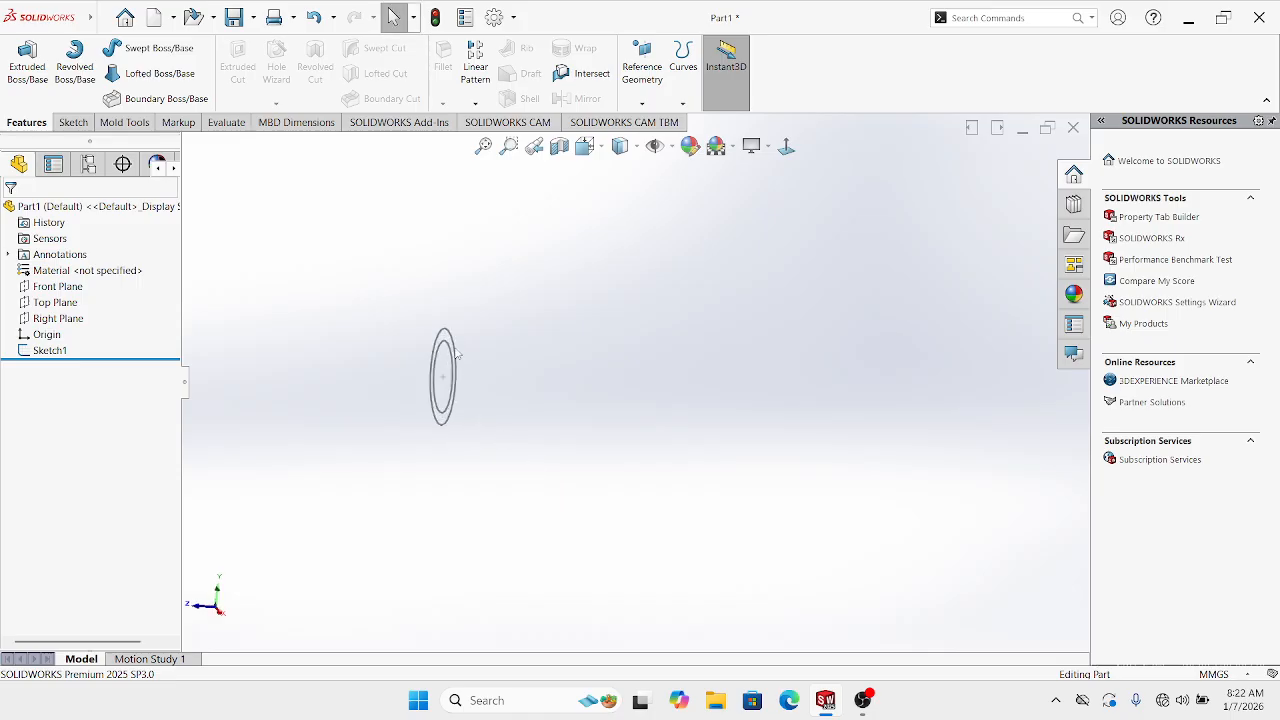
pyautogui.rightClick(55, 352)
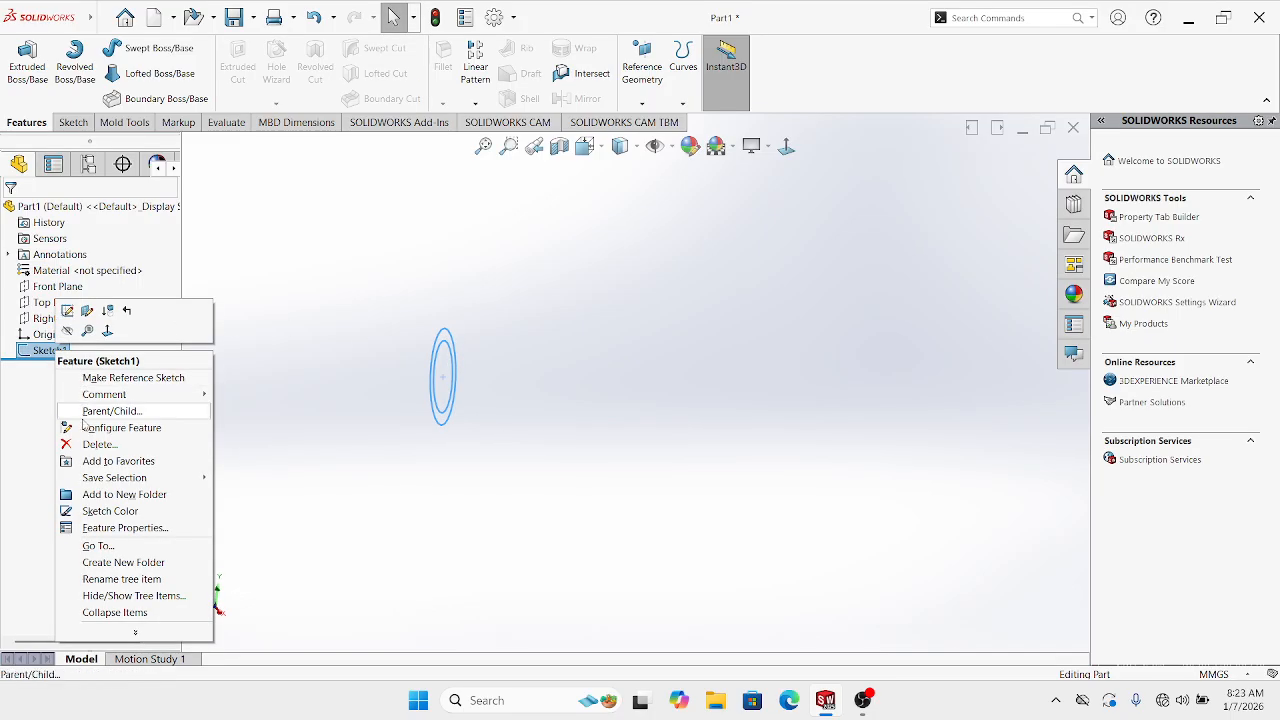
pyautogui.click(100, 443)
pyautogui.click(744, 264)
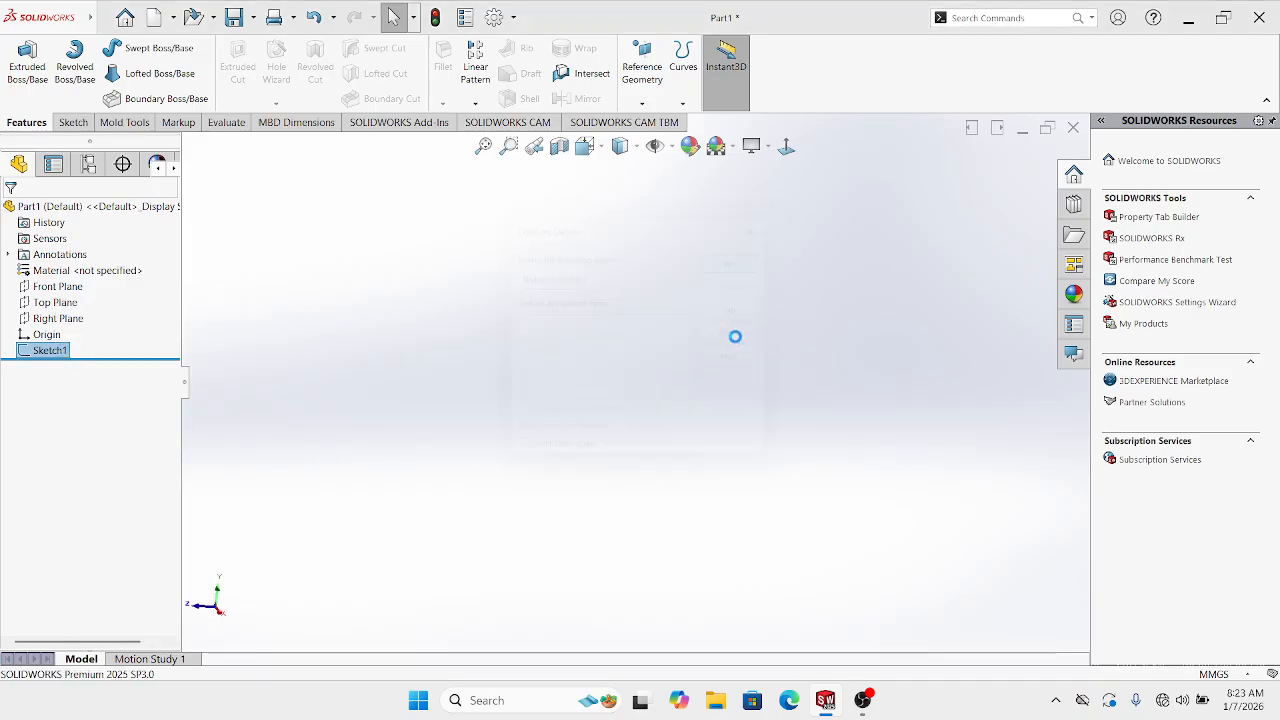
# Start a sketch on the Front Plane and draw a horizontal centreline about 139 mm long from the origin
pyautogui.click(57, 286)
pyautogui.click(239, 329)
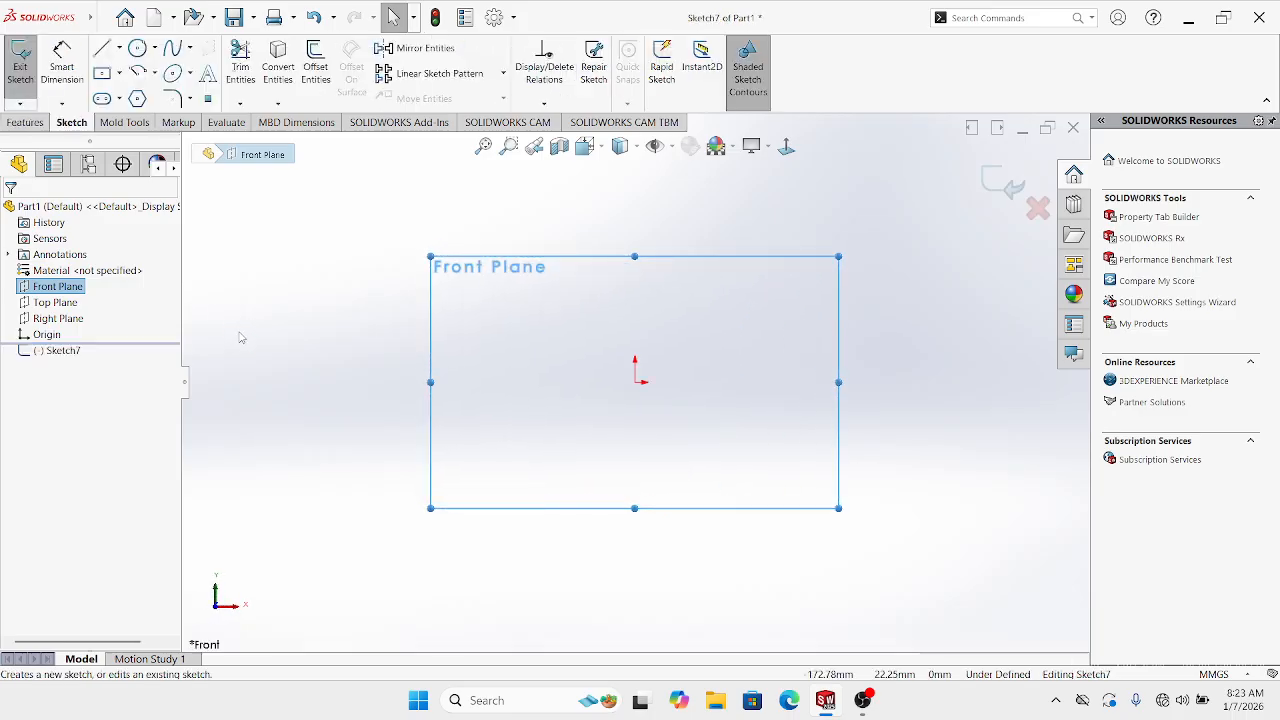
pyautogui.click(119, 48)
pyautogui.click(117, 84)
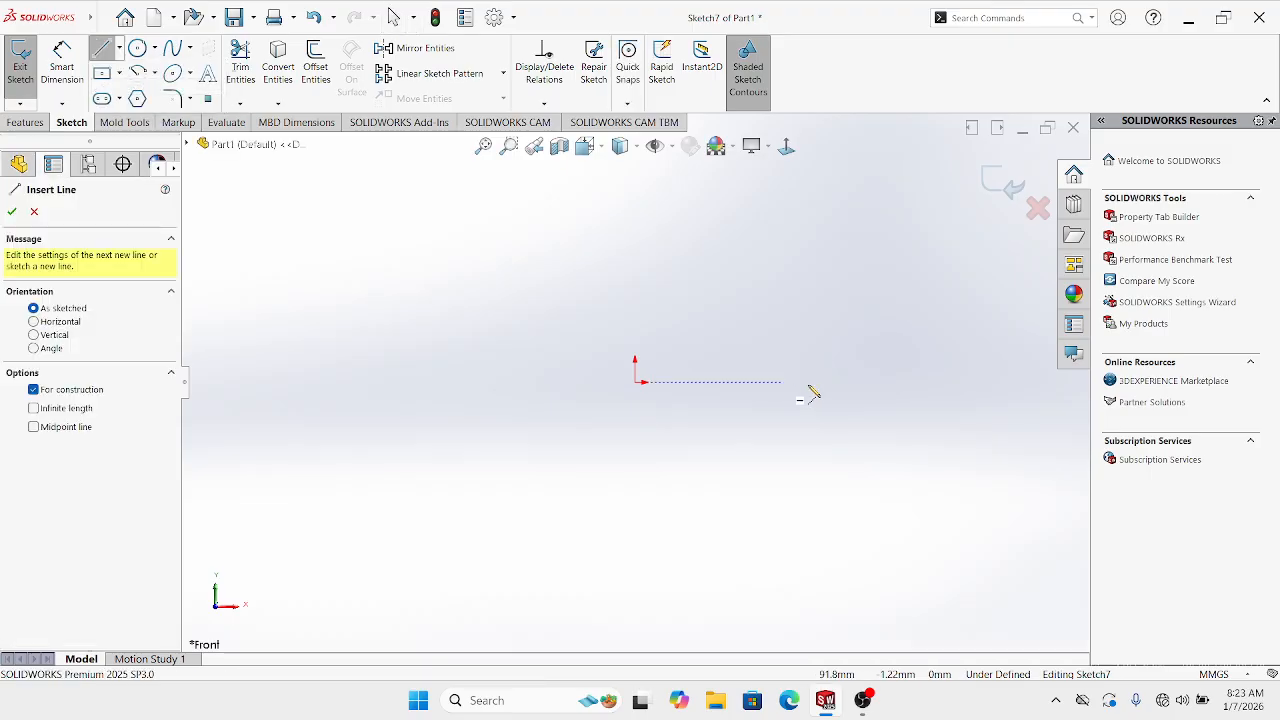
pyautogui.click(609, 381)
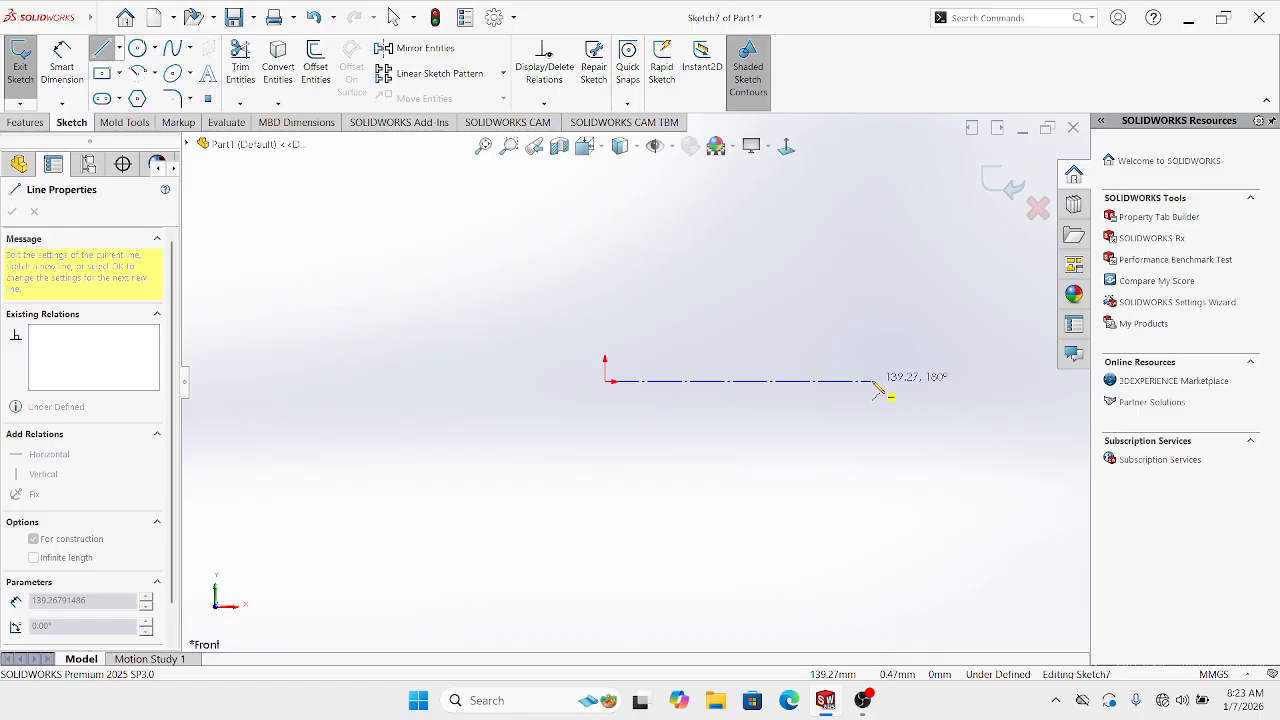
pyautogui.doubleClick(873, 382)
pyautogui.press('Escape')
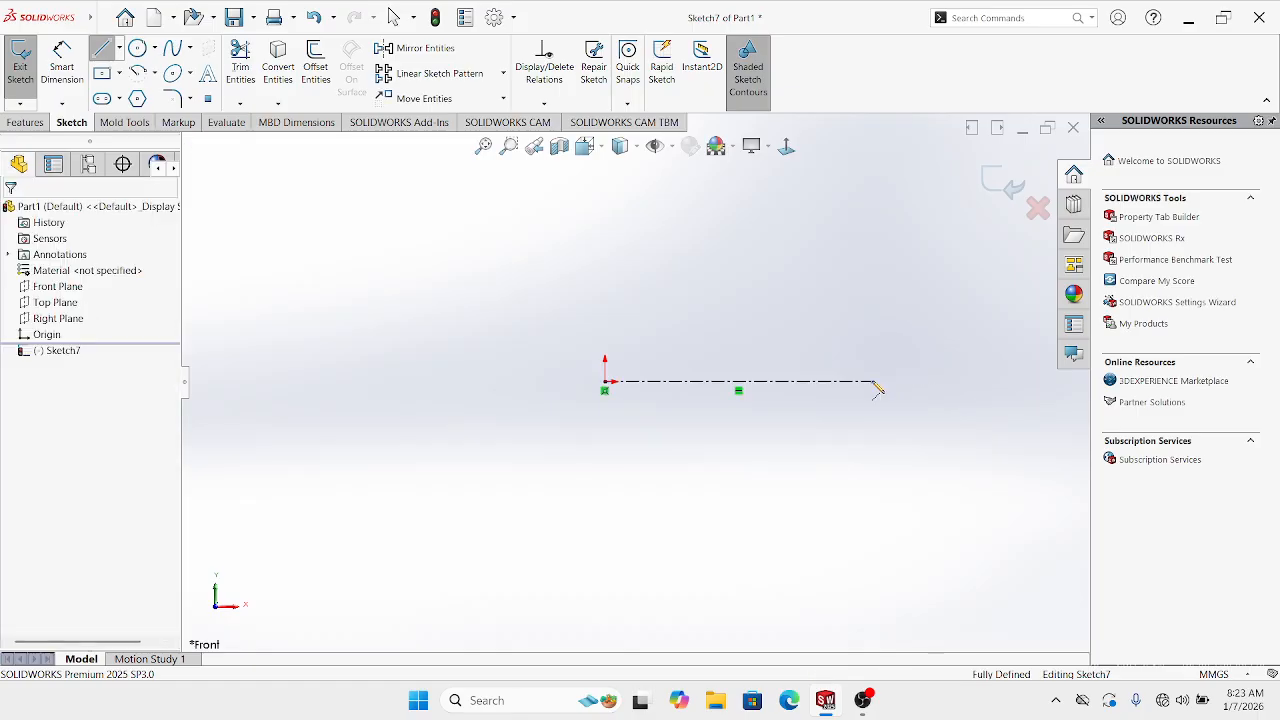
# Draw a vertical line about 103 mm up from the origin and convert the horizontal centreline to normal sketch geometry
pyautogui.click(102, 49)
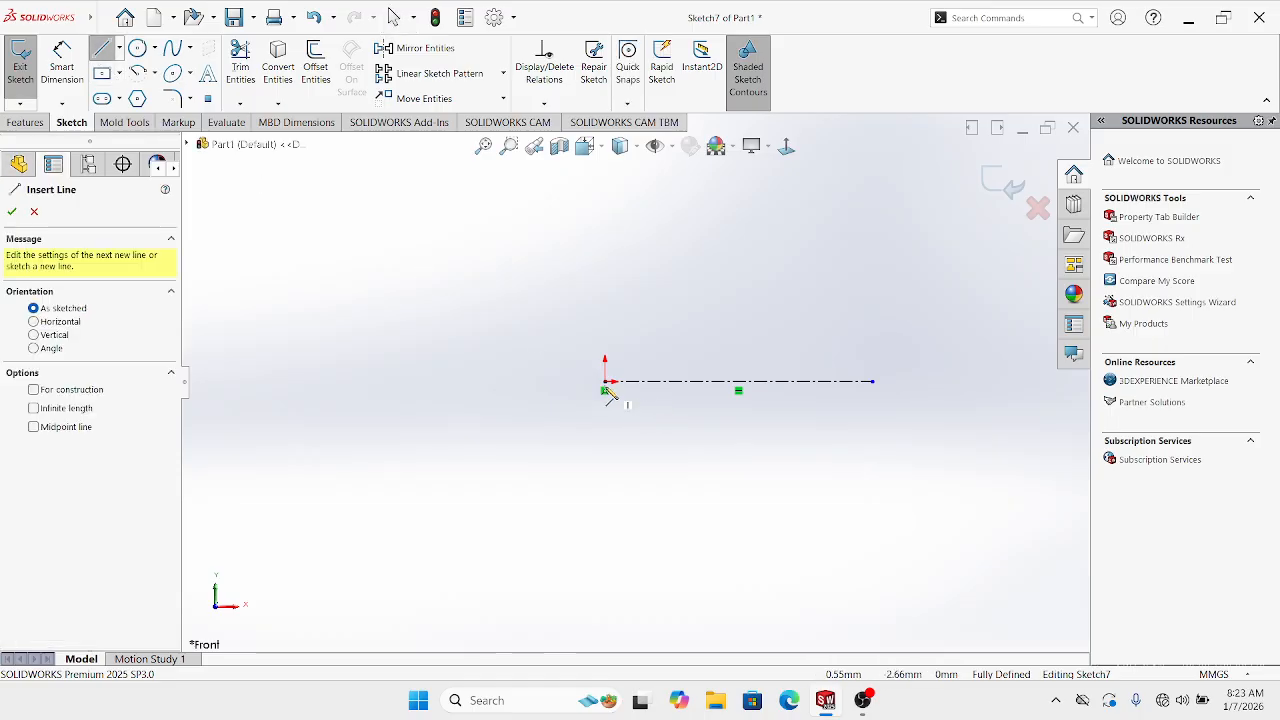
pyautogui.click(604, 381)
pyautogui.doubleClick(605, 186)
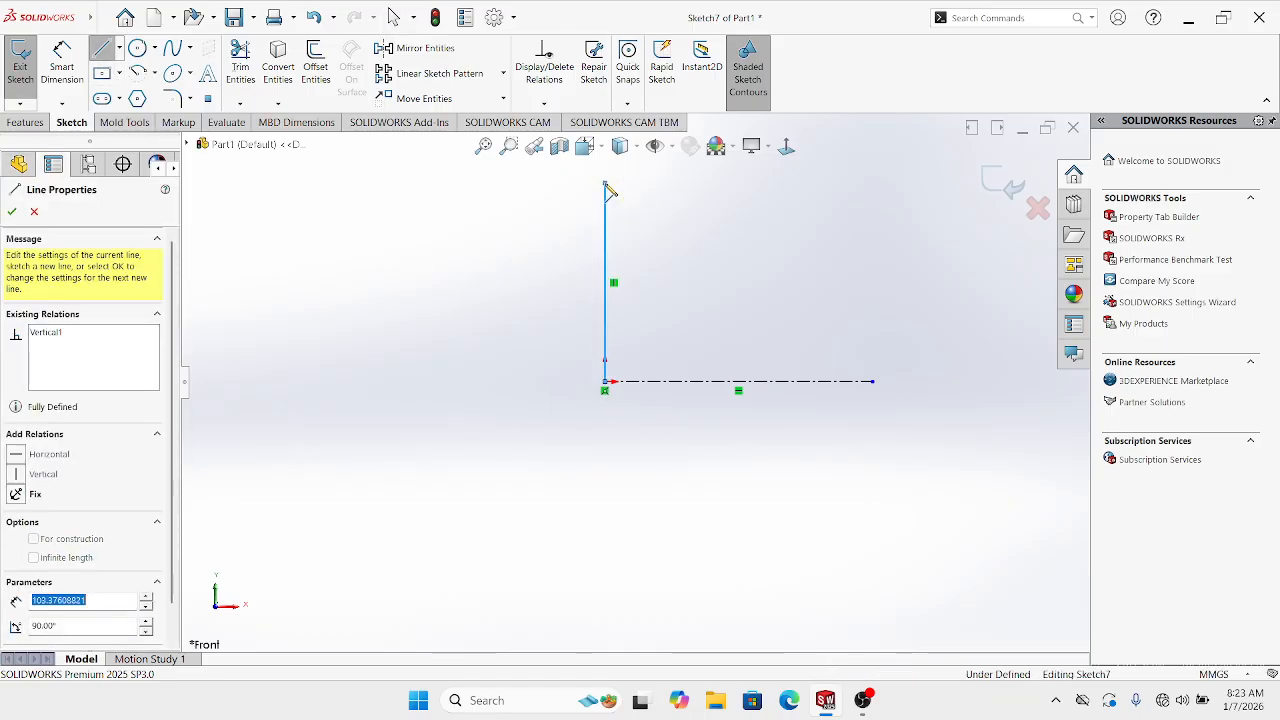
pyautogui.press('Escape')
pyautogui.scroll(1, 742, 337)
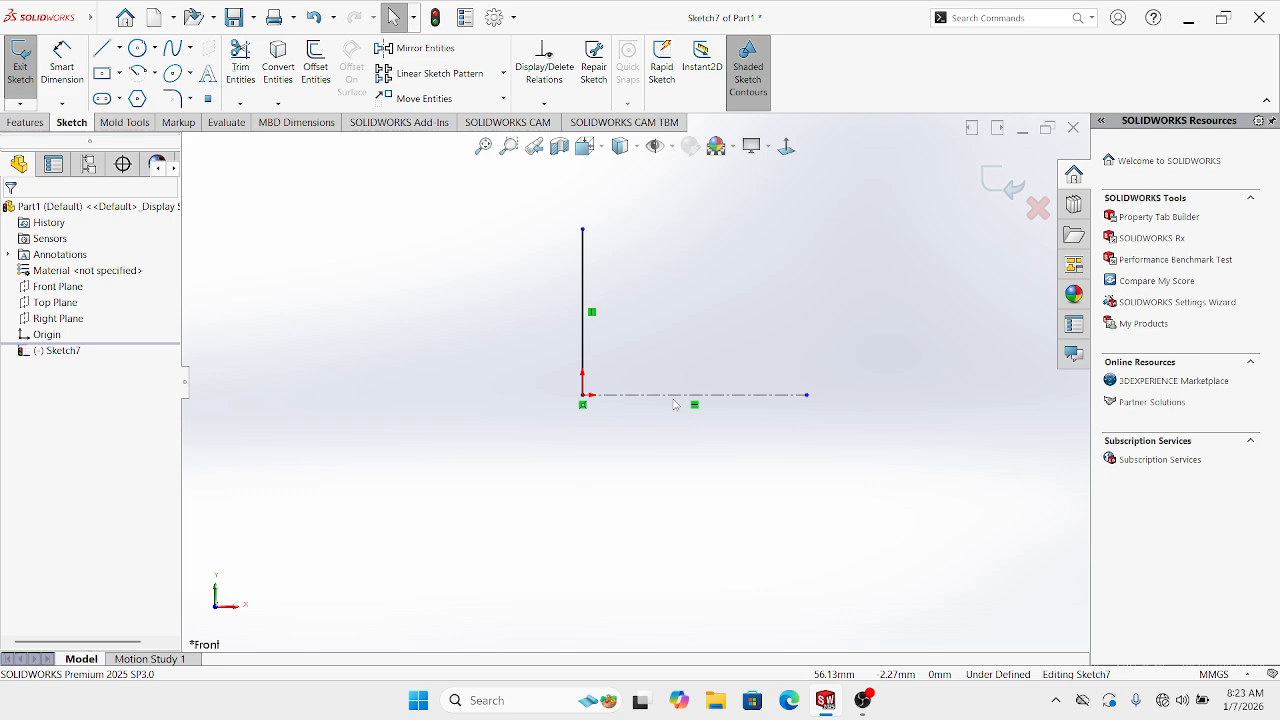
pyautogui.click(738, 395)
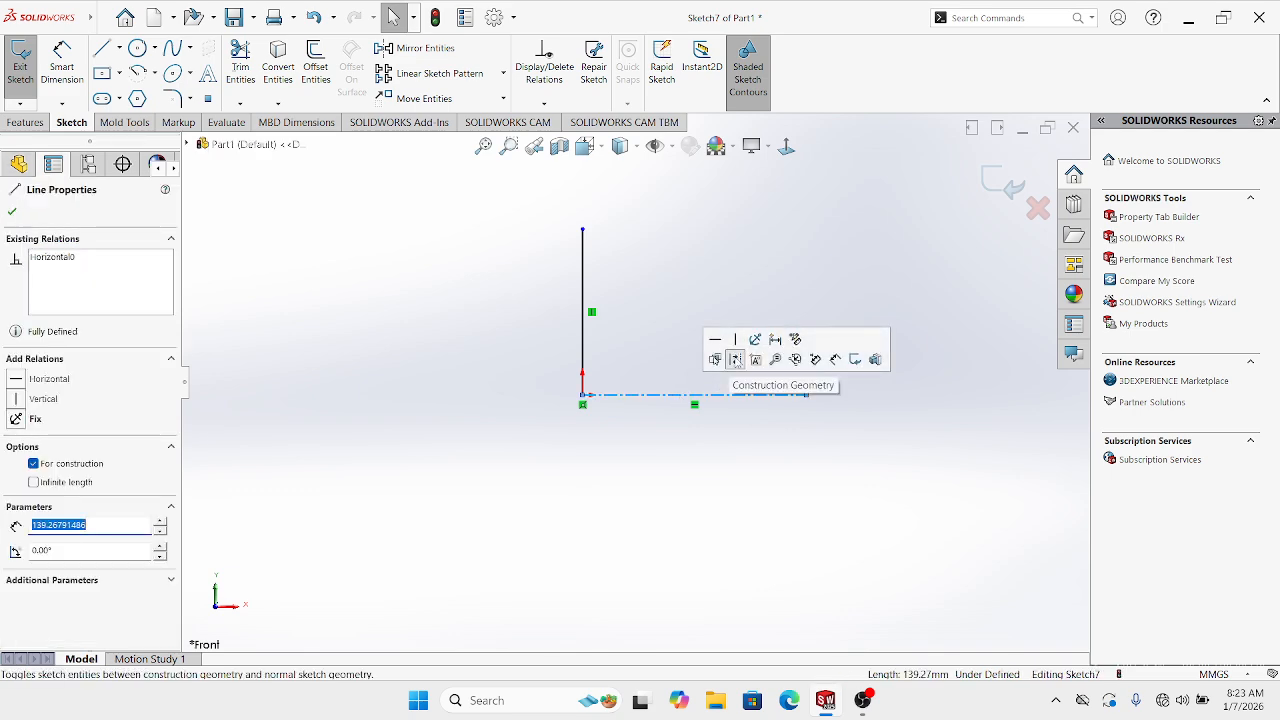
pyautogui.click(736, 360)
pyautogui.click(703, 360)
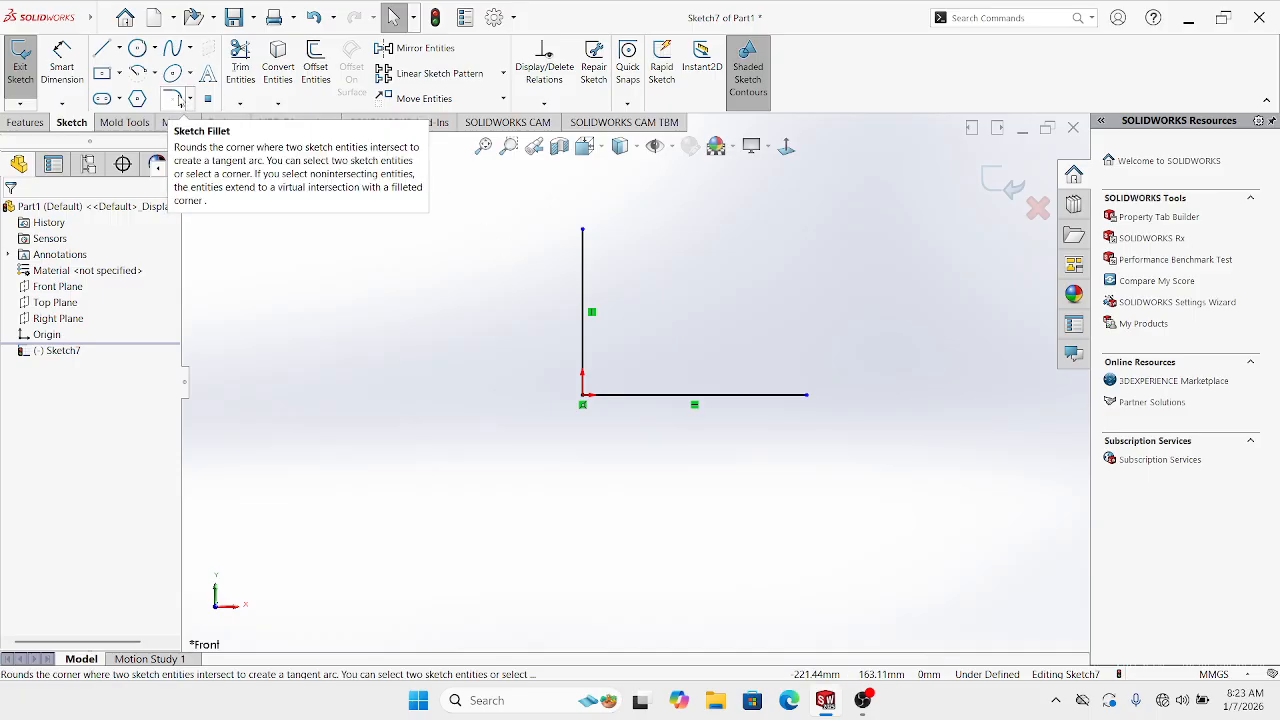
# Round the corner between the vertical and horizontal lines with a 20 mm sketch fillet
pyautogui.click(180, 100)
pyautogui.scroll(-1, 588, 358)
pyautogui.click(585, 356)
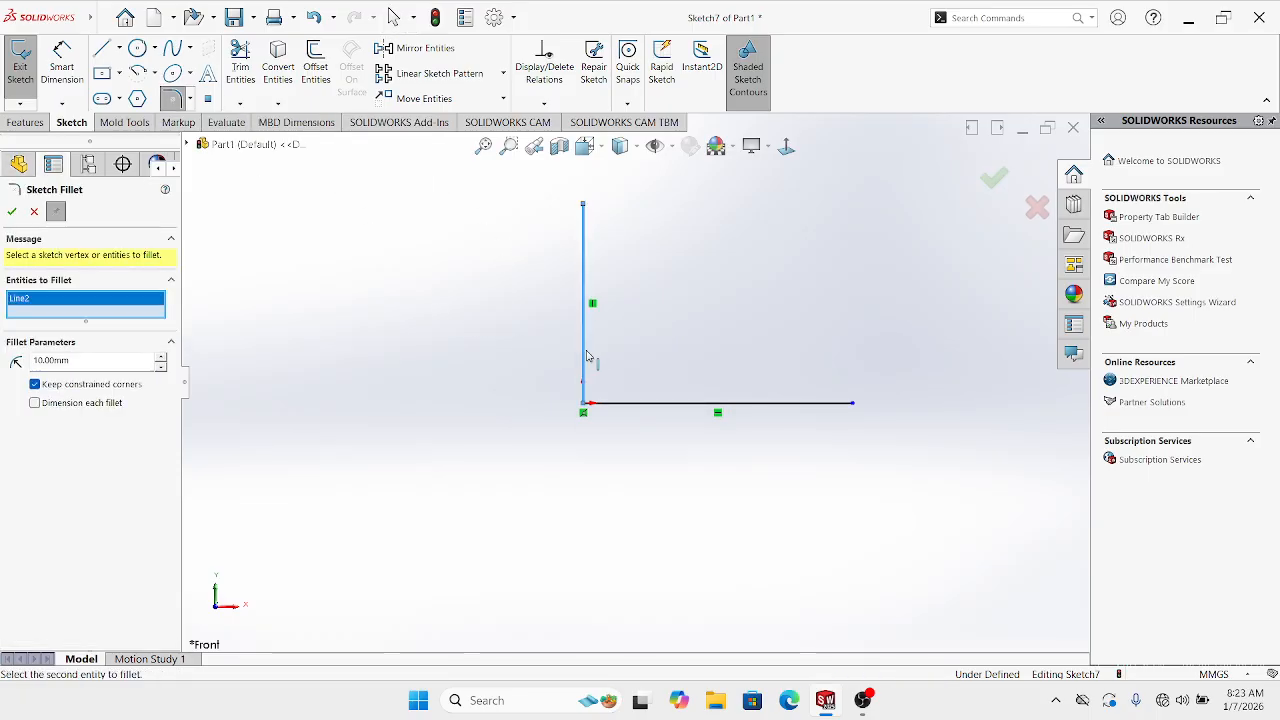
pyautogui.click(612, 403)
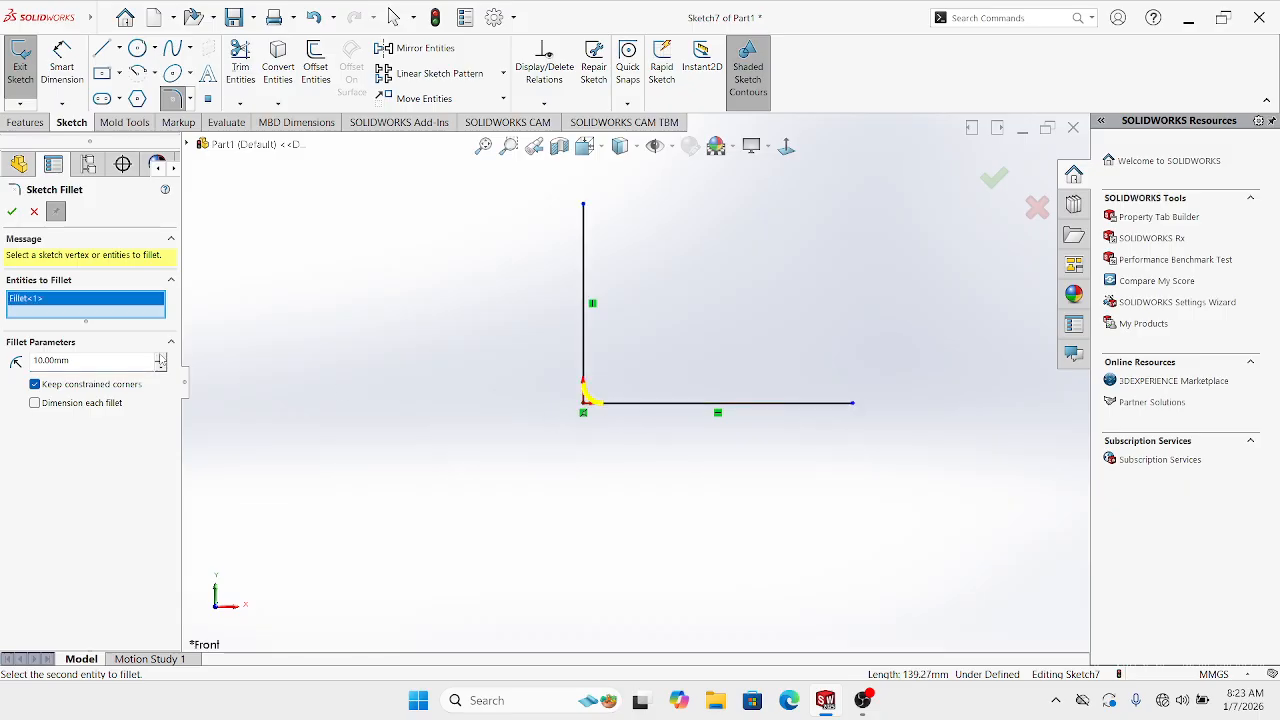
pyautogui.click(11, 212)
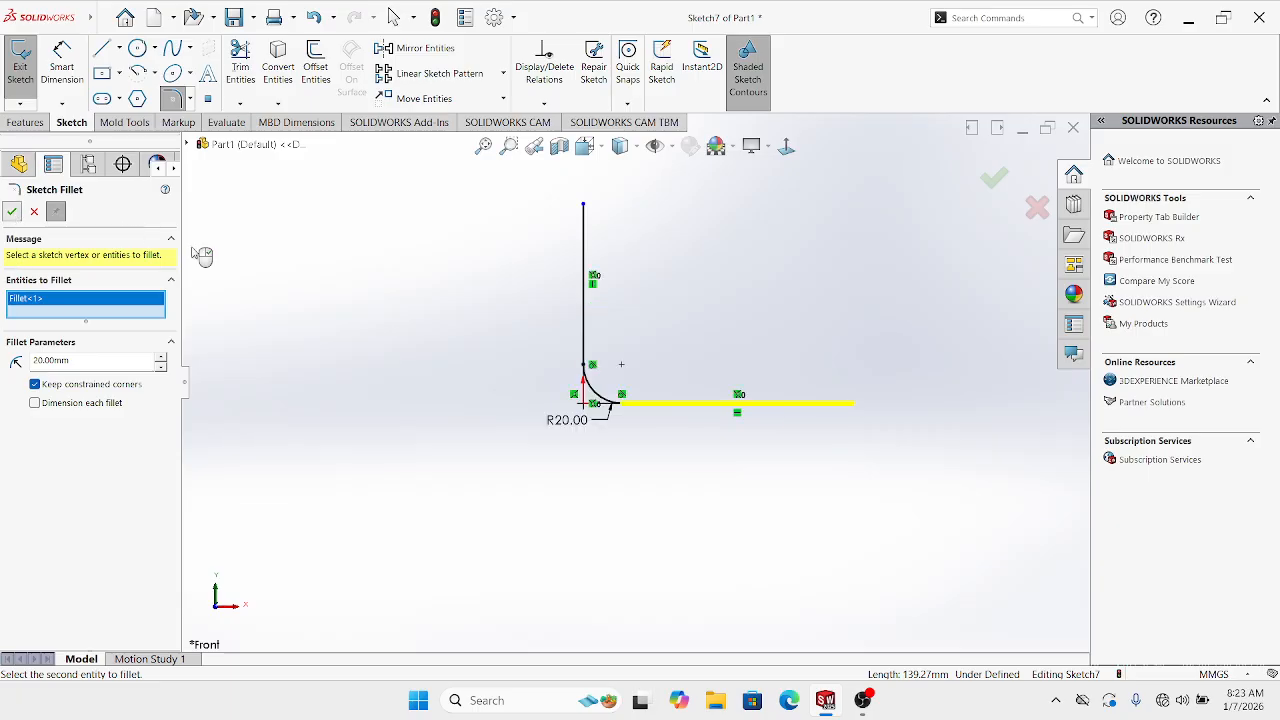
pyautogui.click(11, 212)
# Move the fillet's radius dimension clear below the corner and exit the sketch
pyautogui.scroll(-1, 660, 431)
pyautogui.moveTo(572, 425); pyautogui.dragTo(557, 482)
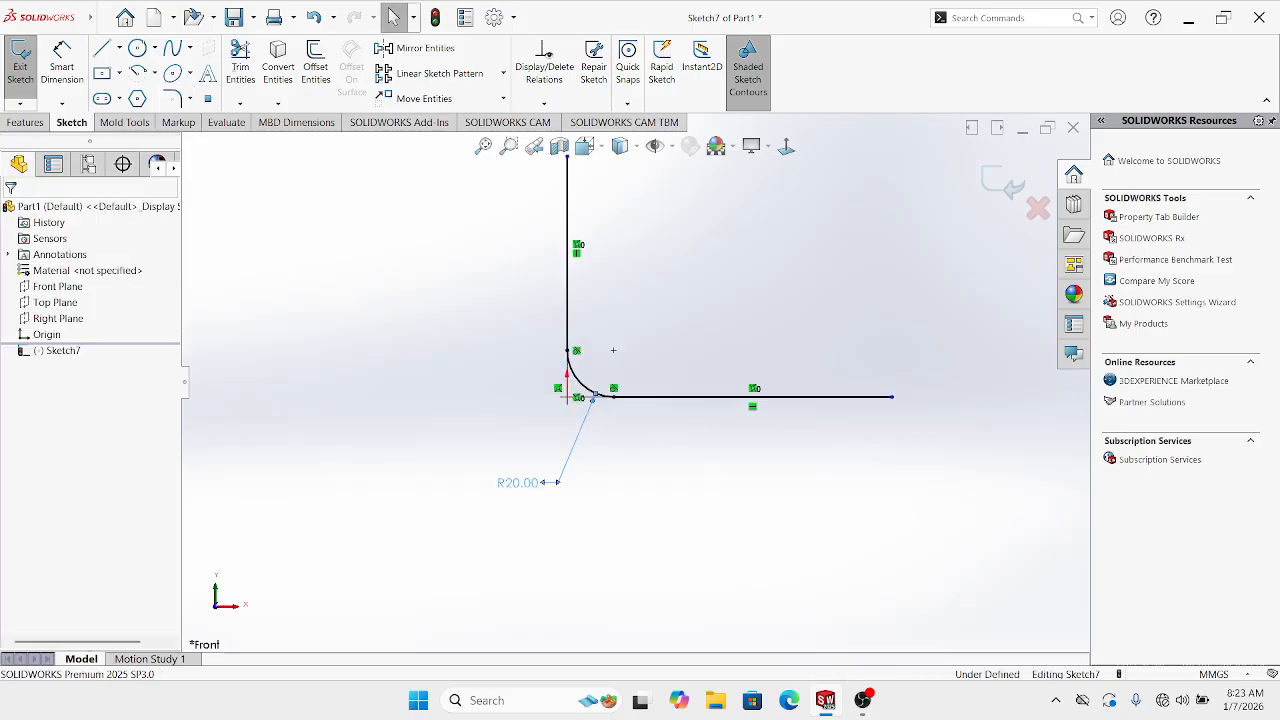
pyautogui.scroll(3, 700, 474)
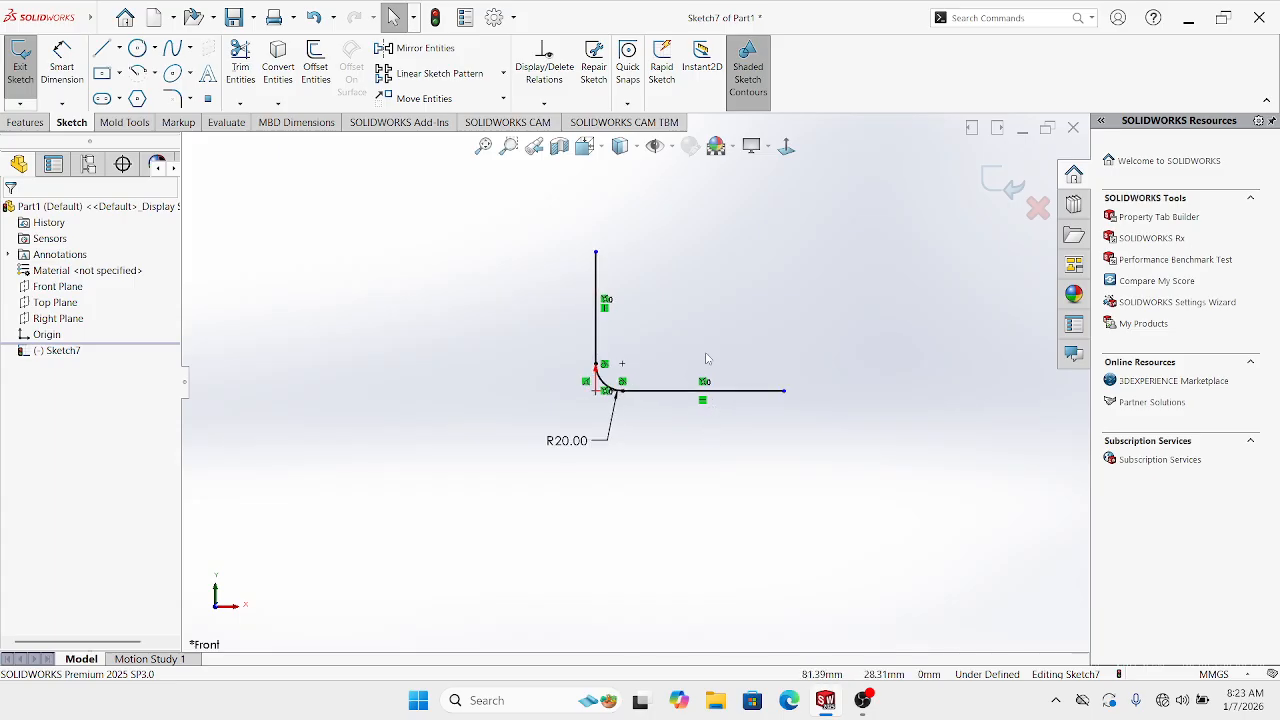
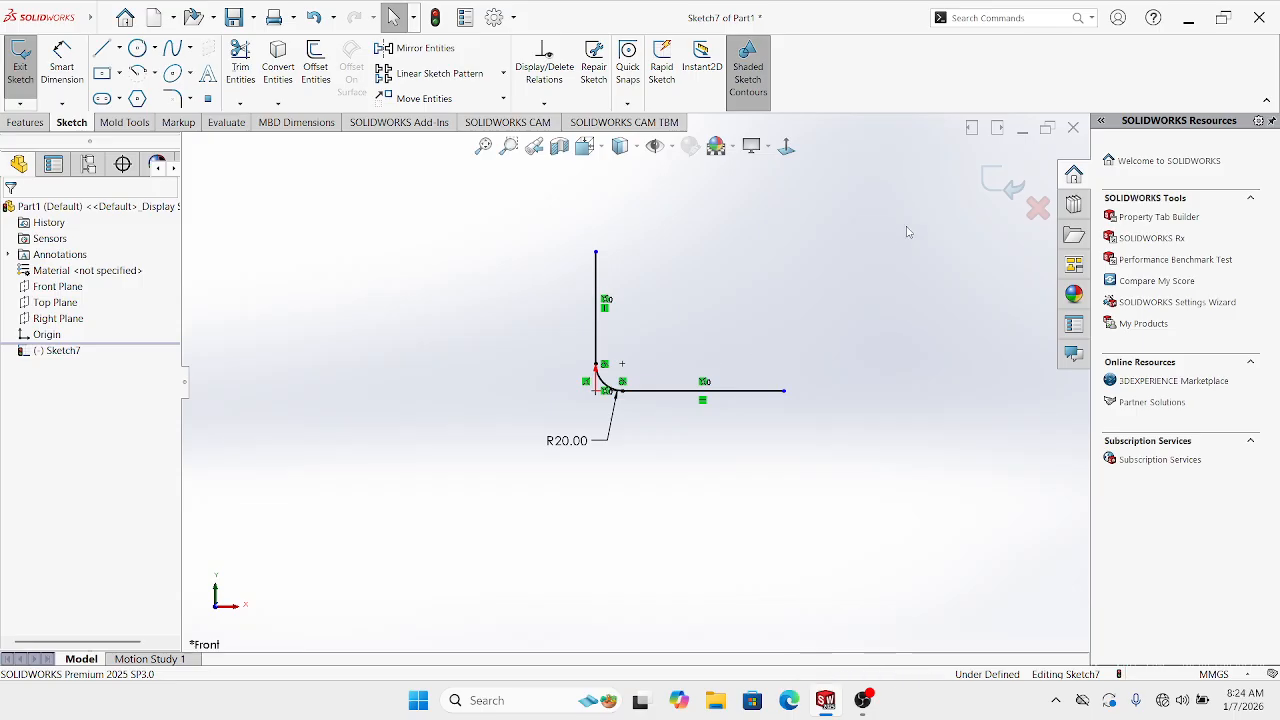
pyautogui.click(1000, 182)
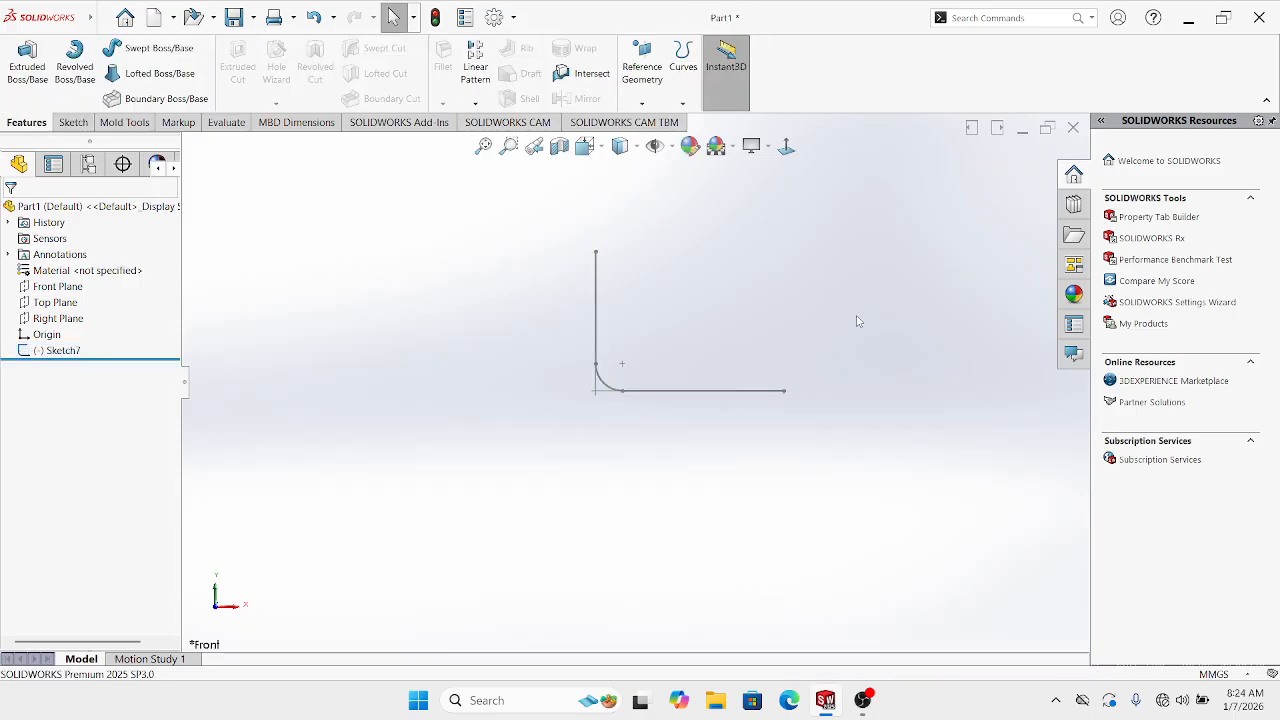
# Create a reference plane perpendicular to the path's vertical line, passing through that line's upper endpoint
pyautogui.moveTo(826, 309)
pyautogui.mouseDown(button='middle')
pyautogui.moveTo(810, 372)
pyautogui.moveTo(720, 374)
pyautogui.moveTo(724, 360)
pyautogui.mouseUp(button='middle')
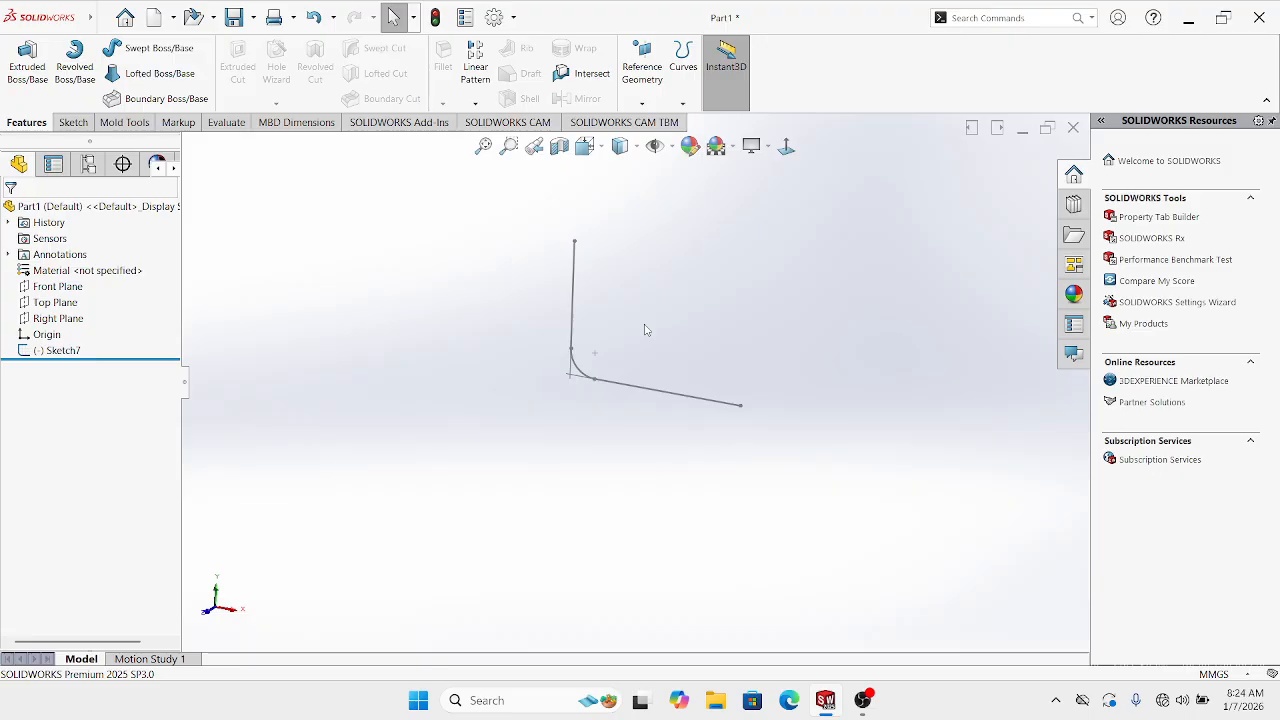
pyautogui.moveTo(646, 329)
pyautogui.mouseDown(button='middle')
pyautogui.moveTo(657, 306)
pyautogui.moveTo(683, 300)
pyautogui.moveTo(616, 296)
pyautogui.mouseUp(button='middle')
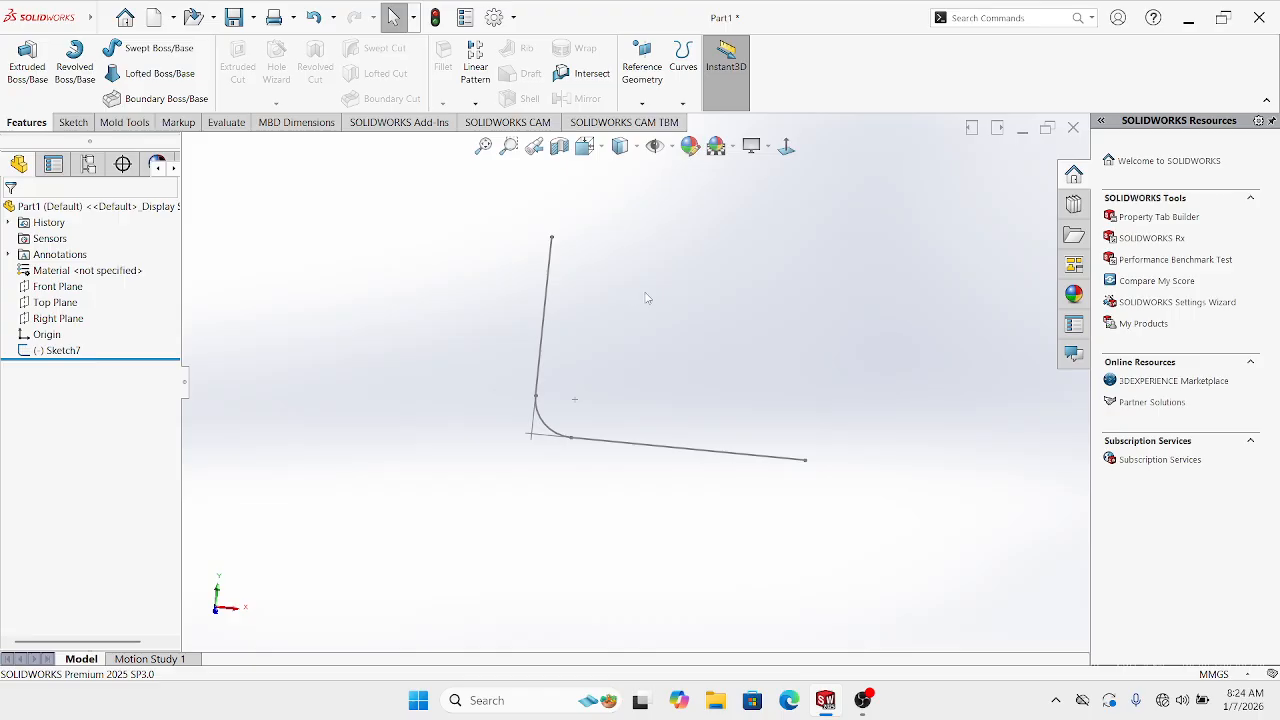
pyautogui.moveTo(646, 298); pyautogui.dragTo(637, 340, button='middle')
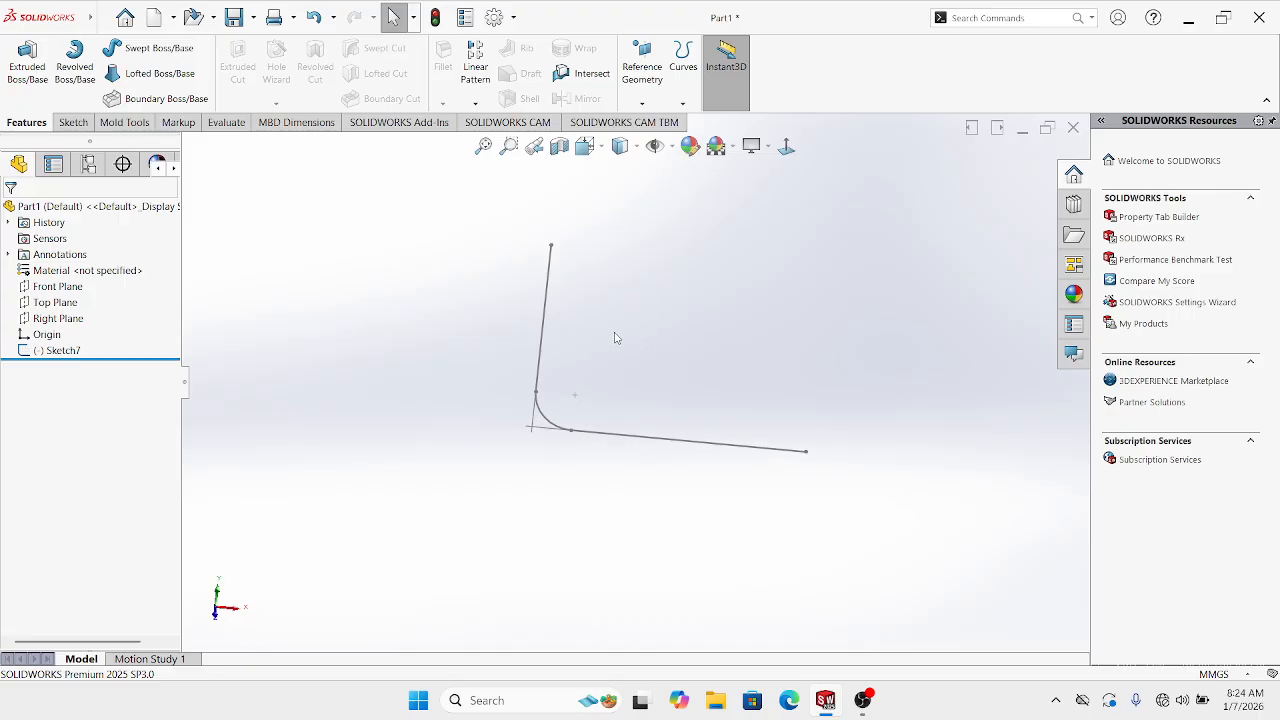
pyautogui.click(552, 261)
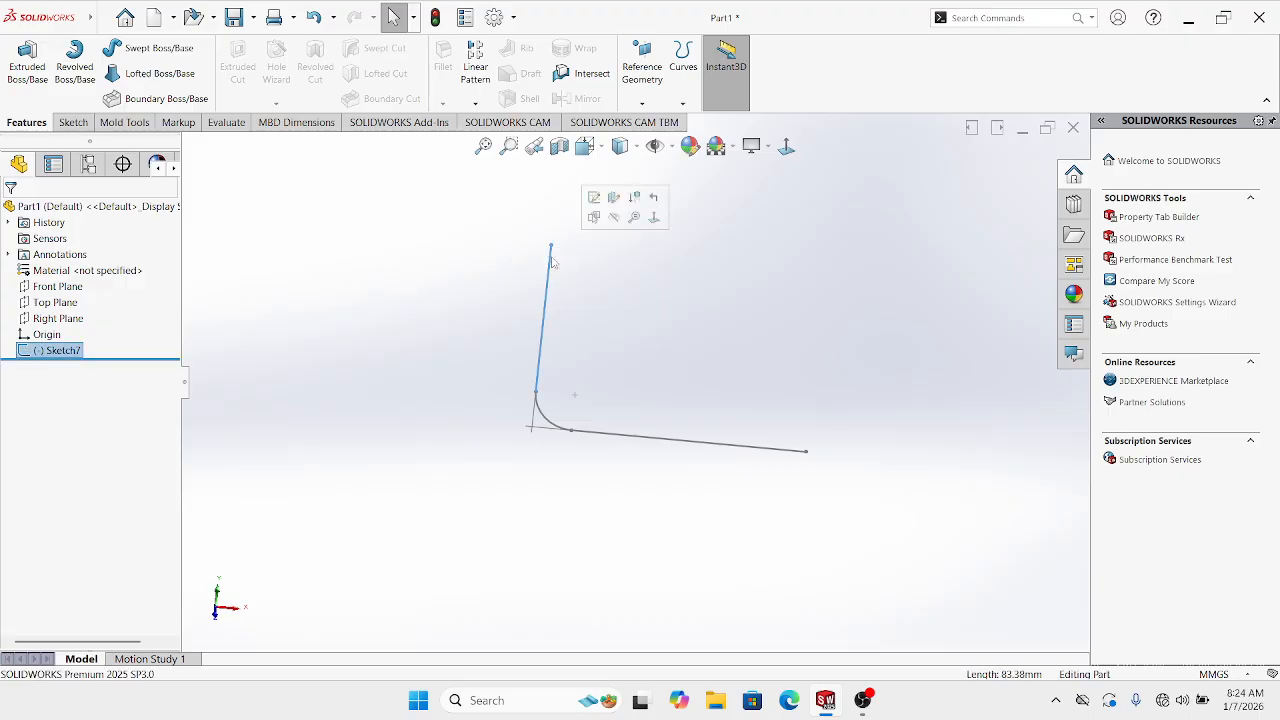
pyautogui.click(652, 67)
pyautogui.click(645, 118)
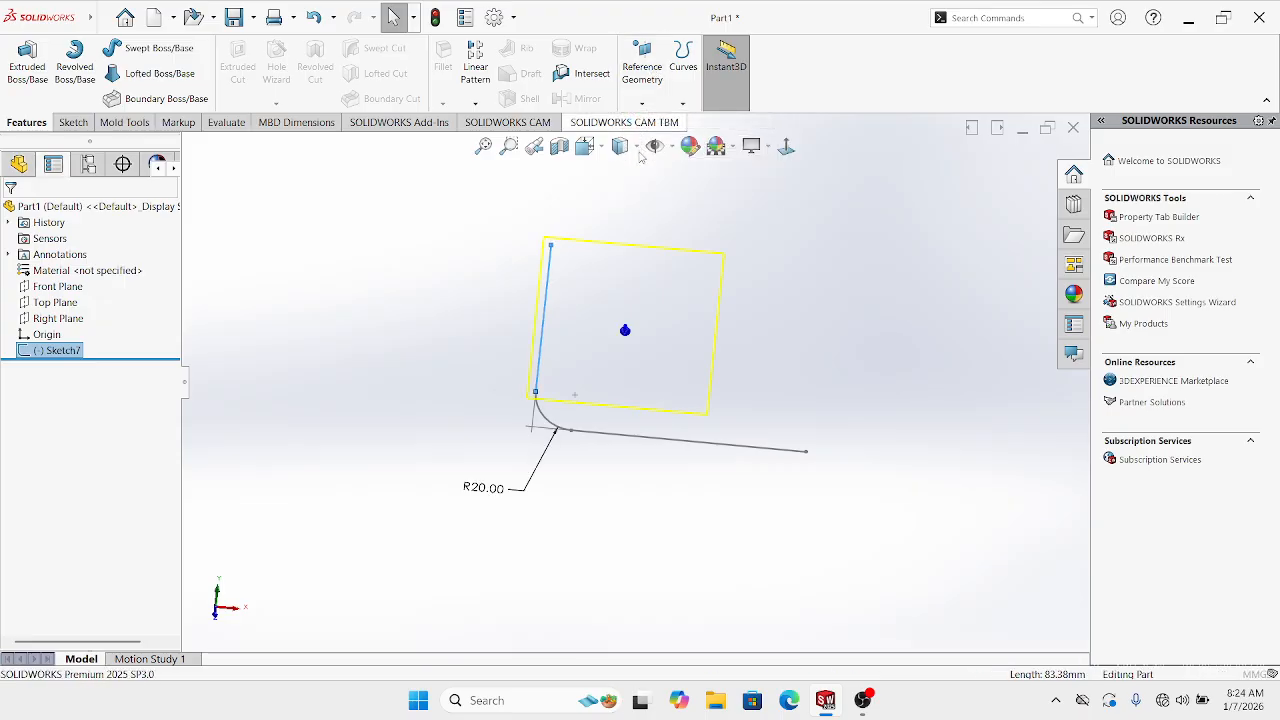
pyautogui.moveTo(590, 287)
pyautogui.mouseDown(button='middle')
pyautogui.moveTo(549, 246)
pyautogui.moveTo(578, 251)
pyautogui.mouseUp(button='middle')
pyautogui.scroll(-4, 574, 252)
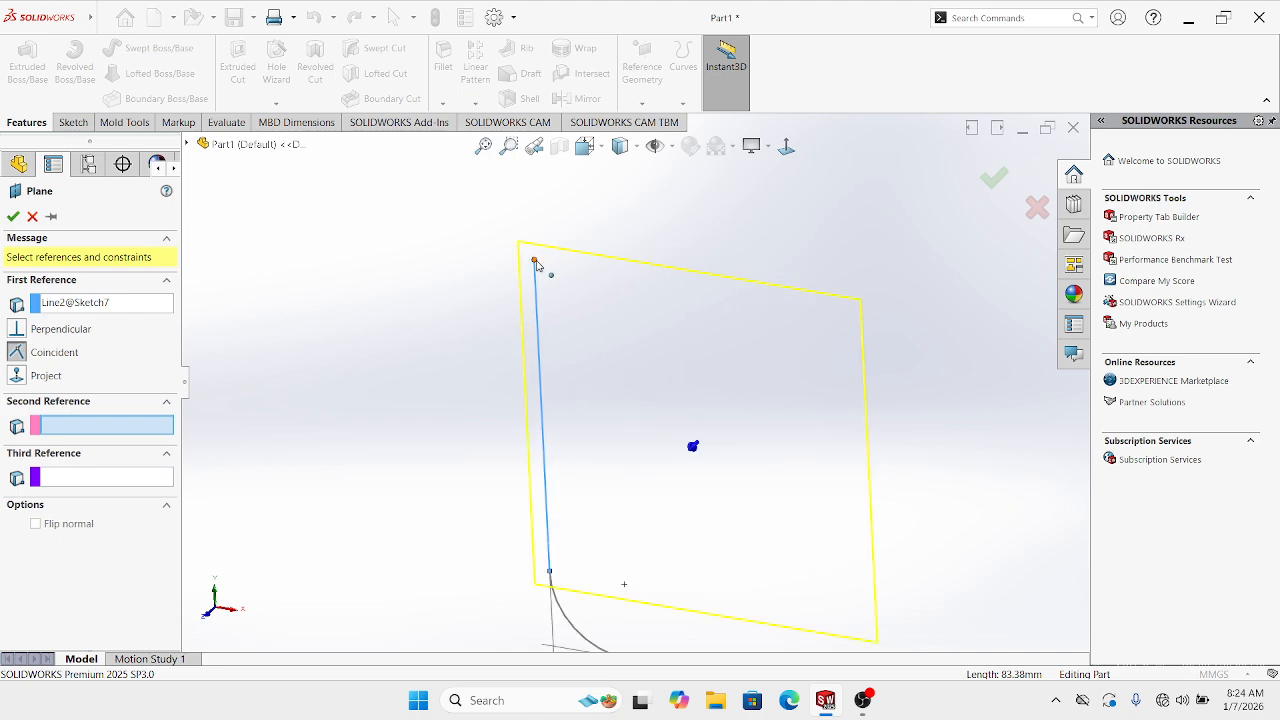
pyautogui.click(535, 261)
pyautogui.click(990, 188)
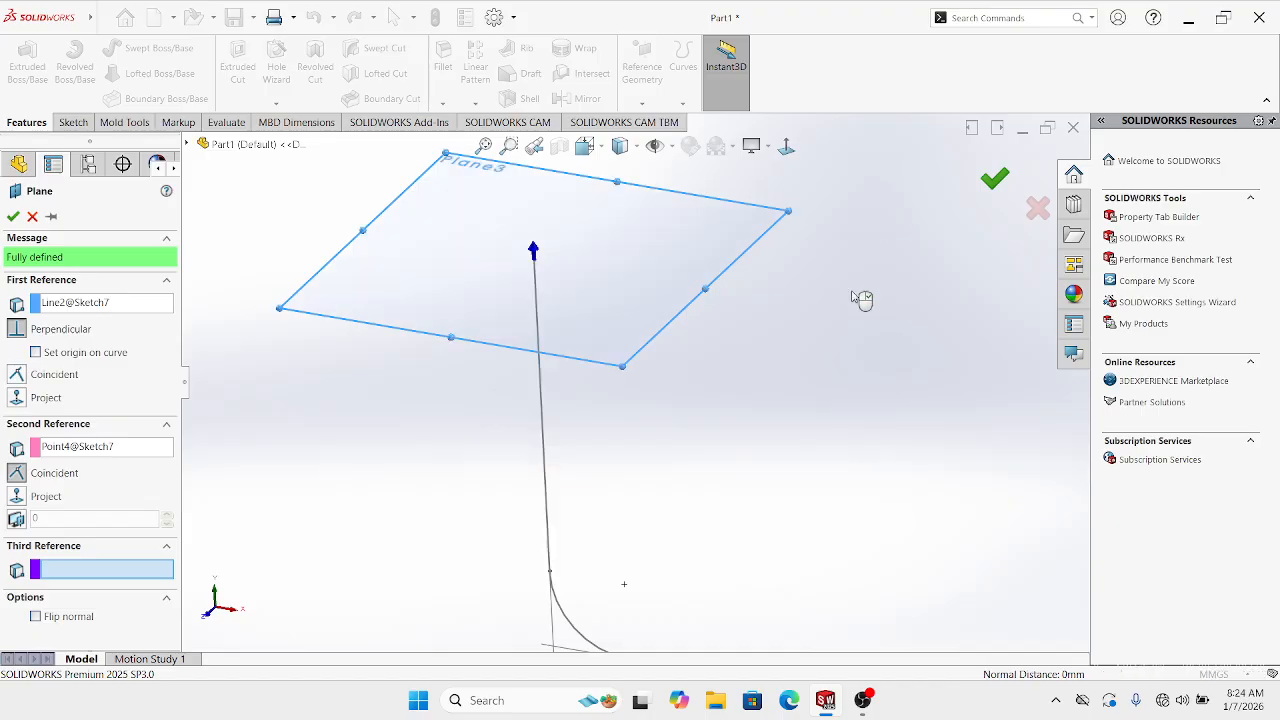
pyautogui.scroll(4, 852, 304)
pyautogui.click(815, 326)
# Start a sketch on the new plane and draw a circle of about 7.8 mm radius centred on the path's end
pyautogui.moveTo(814, 328); pyautogui.dragTo(634, 331, button='middle')
pyautogui.click(630, 328)
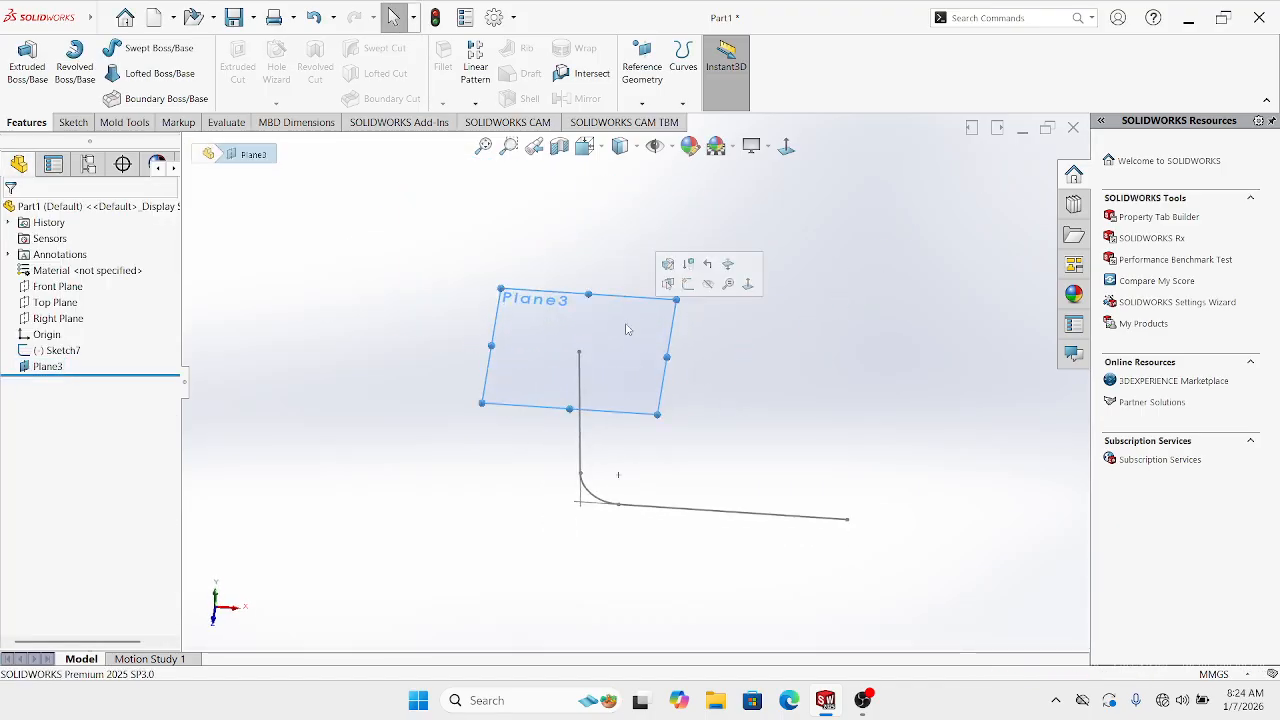
pyautogui.click(688, 284)
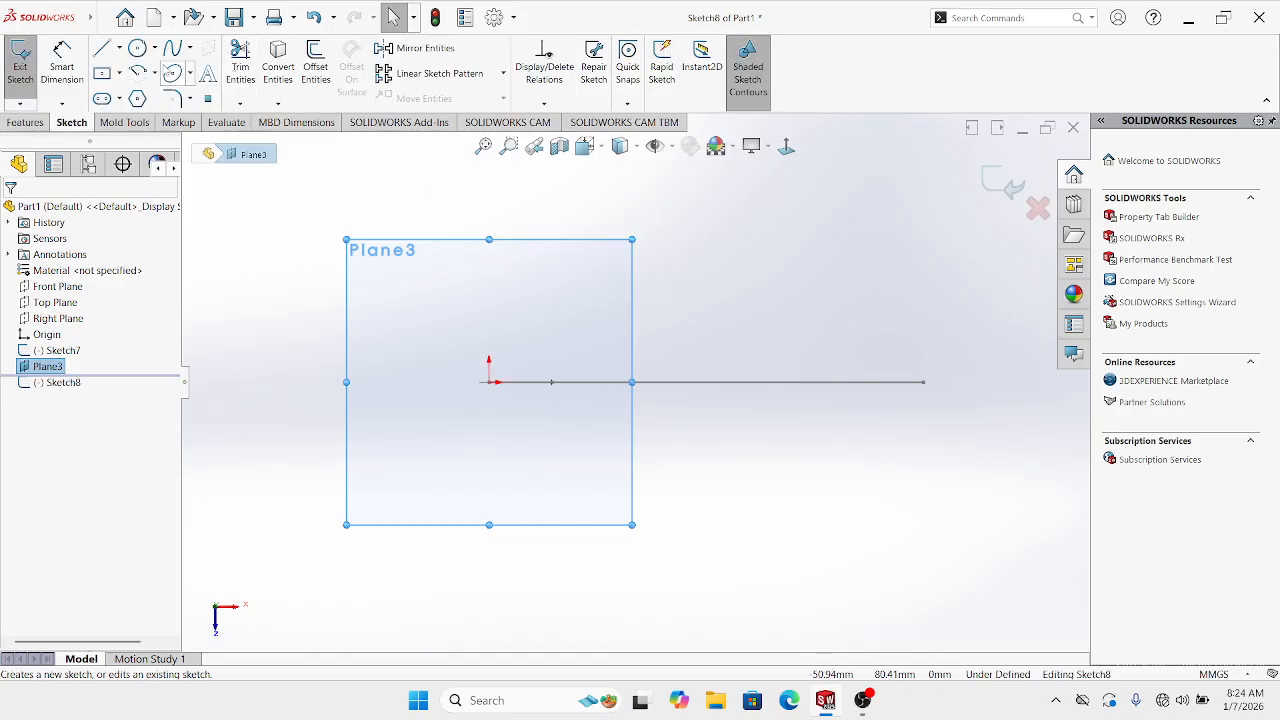
pyautogui.click(138, 48)
pyautogui.moveTo(623, 337)
pyautogui.mouseDown(button='middle')
pyautogui.moveTo(597, 260)
pyautogui.moveTo(545, 293)
pyautogui.mouseUp(button='middle')
pyautogui.scroll(-5, 545, 293)
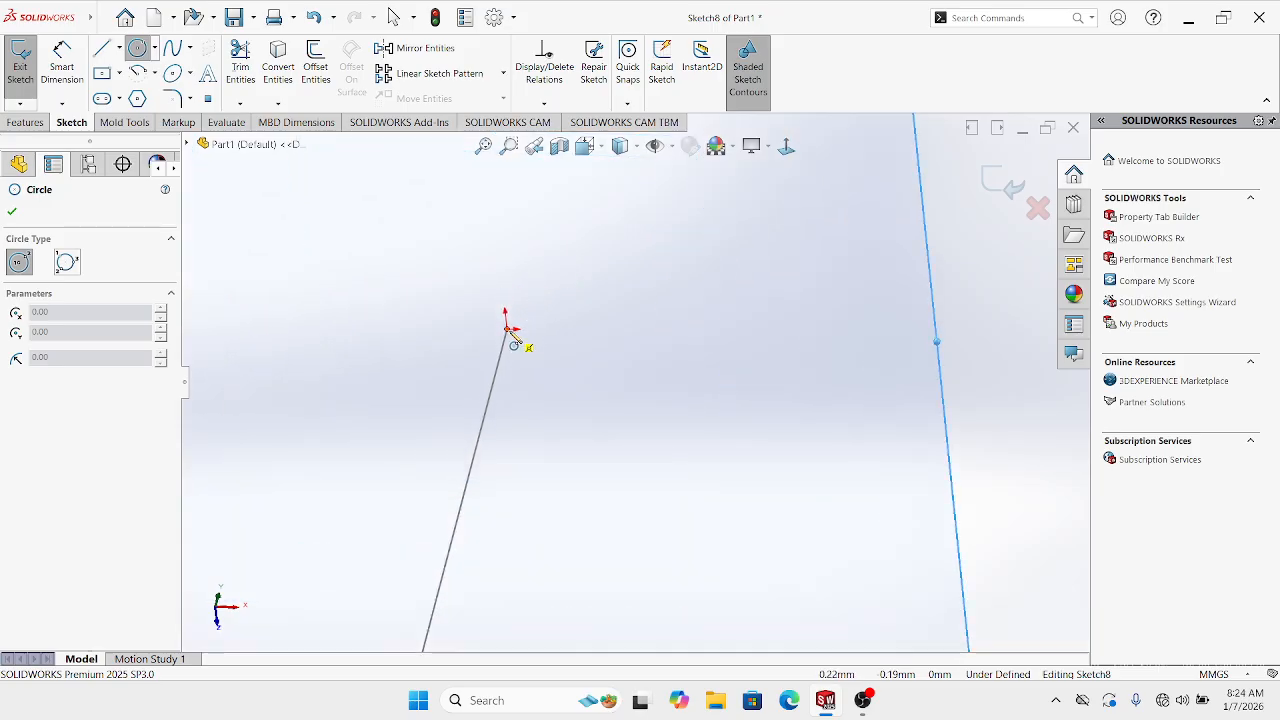
pyautogui.click(507, 329)
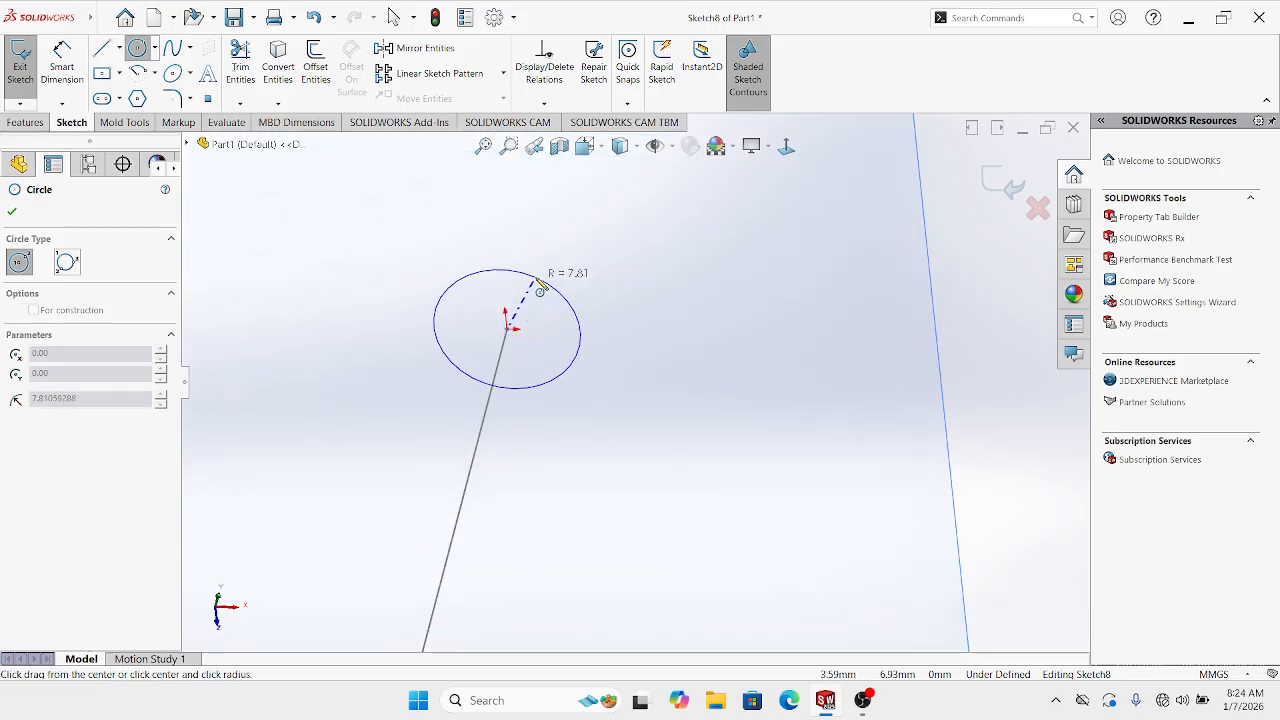
pyautogui.click(540, 288)
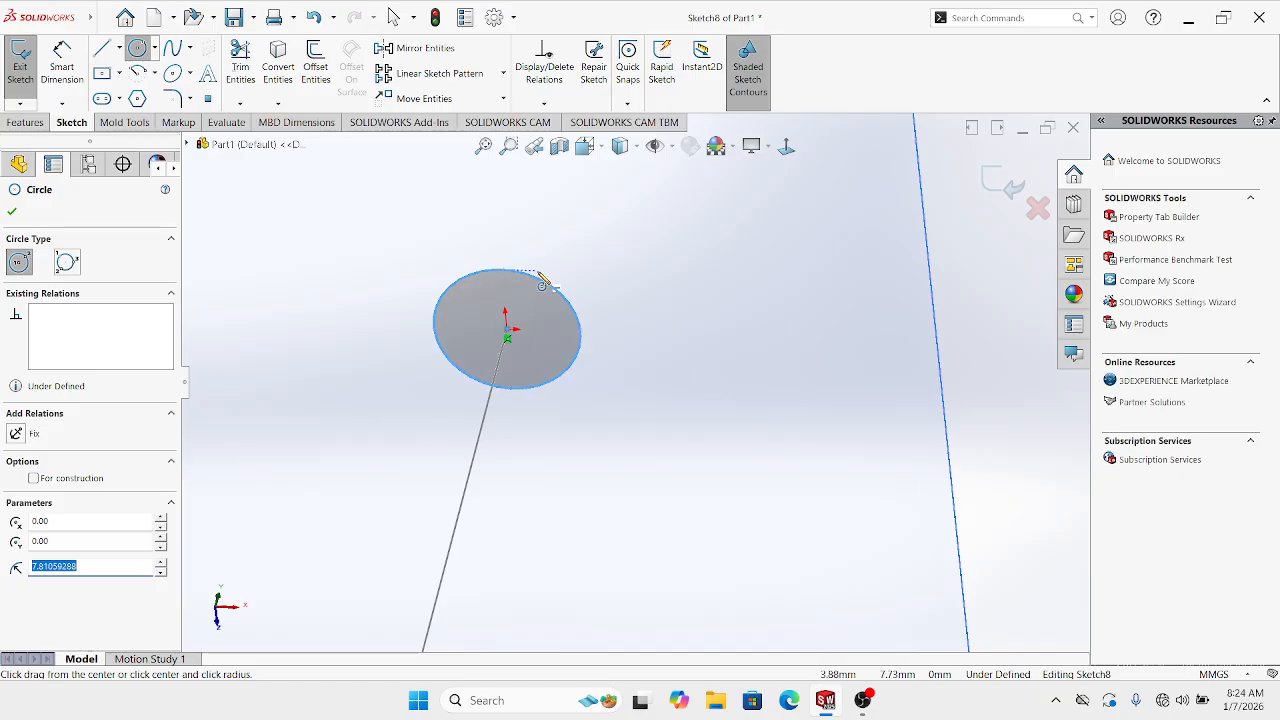
pyautogui.press('Escape')
# Draw a smaller concentric circle of about 4.6 mm radius inside the first one
pyautogui.scroll(5, 605, 335)
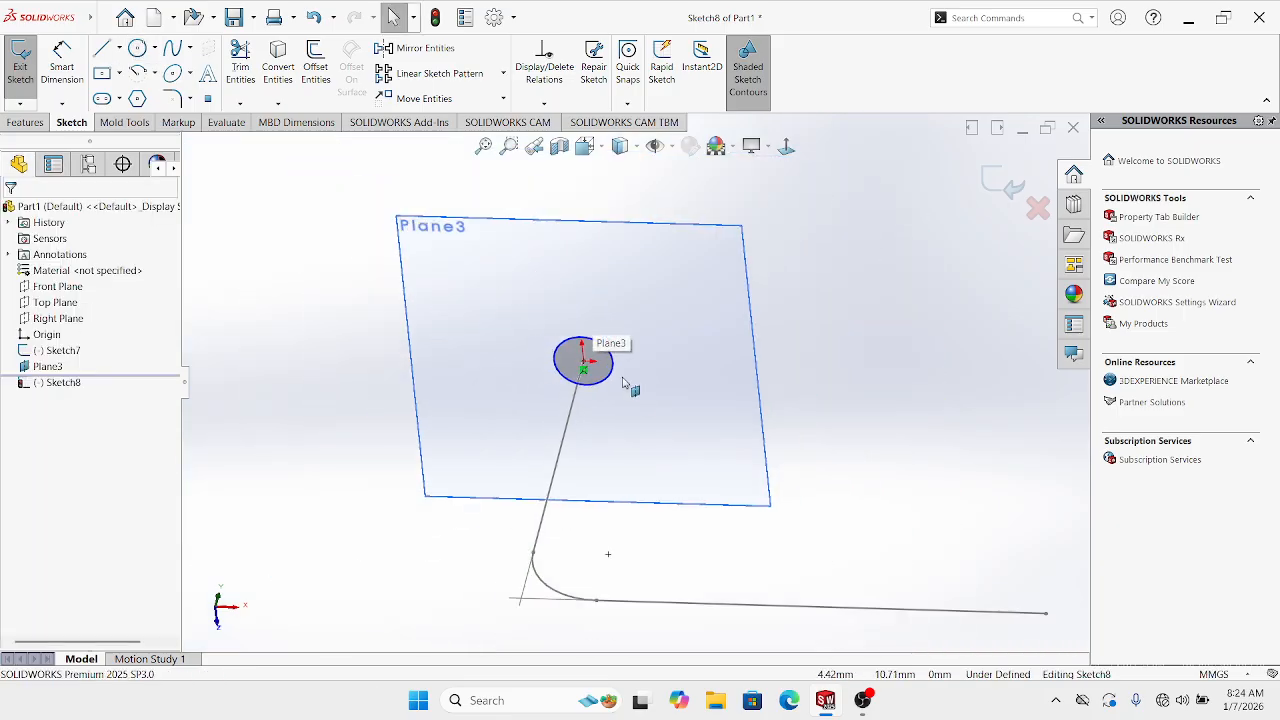
pyautogui.scroll(-2, 654, 420)
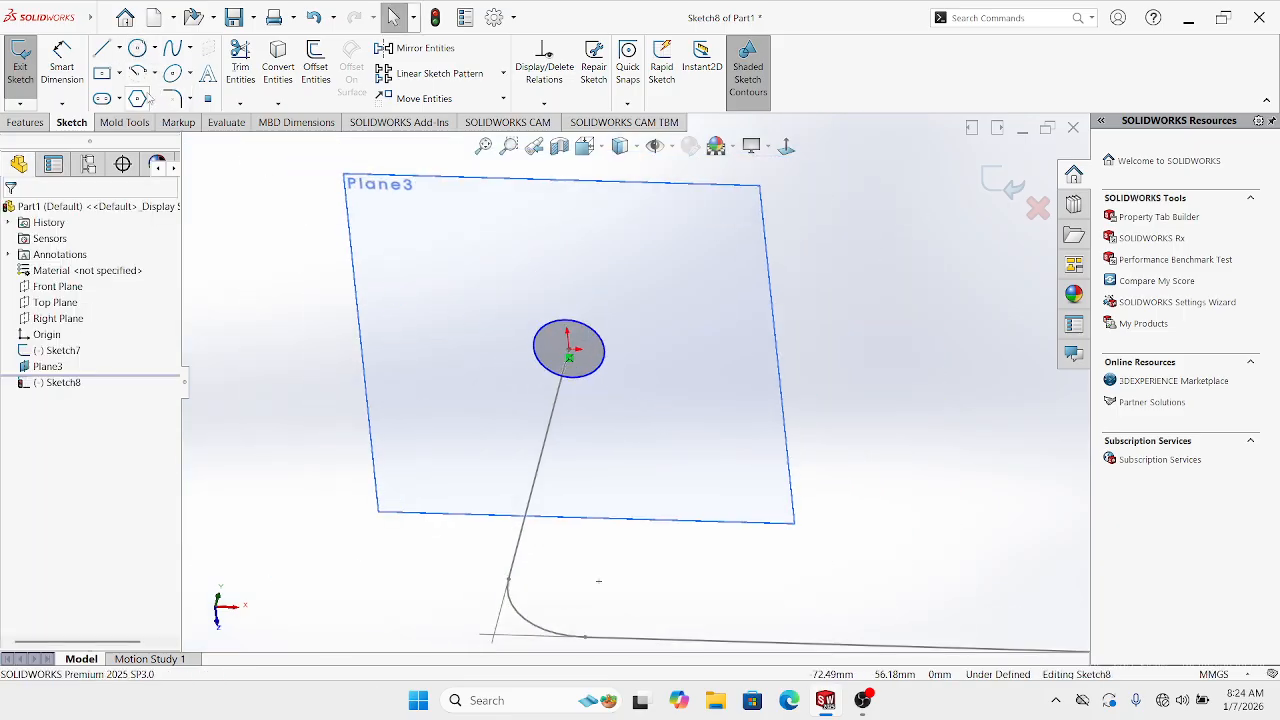
pyautogui.click(139, 50)
pyautogui.scroll(-3, 606, 403)
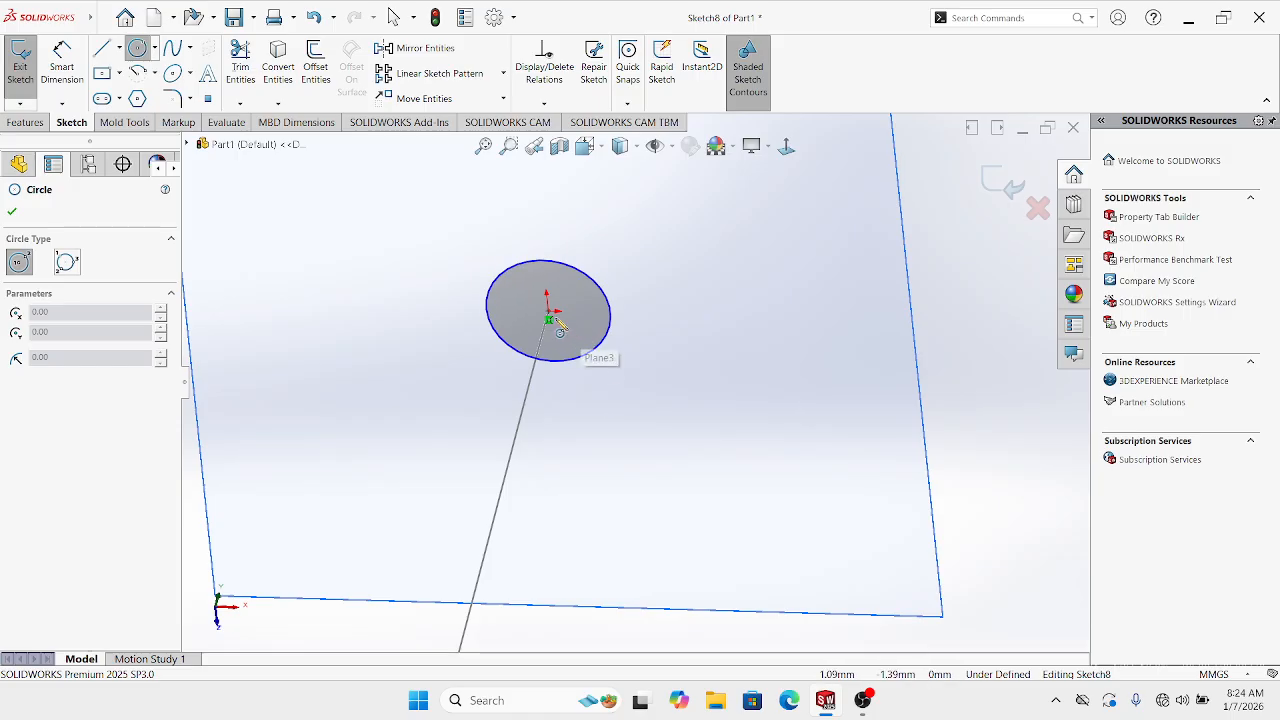
pyautogui.click(548, 314)
pyautogui.click(568, 298)
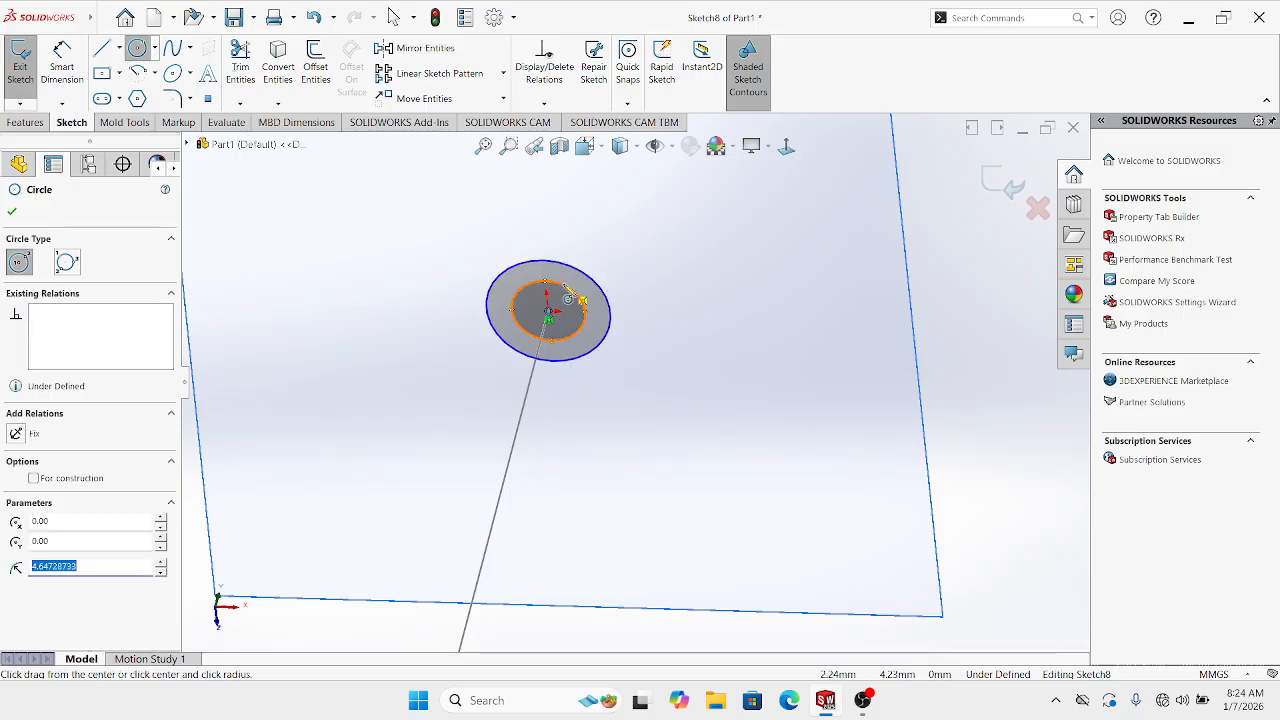
pyautogui.press('Escape')
# Dimension the outer circle's diameter as 33.4 mm
pyautogui.click(62, 62)
pyautogui.scroll(-2, 620, 310)
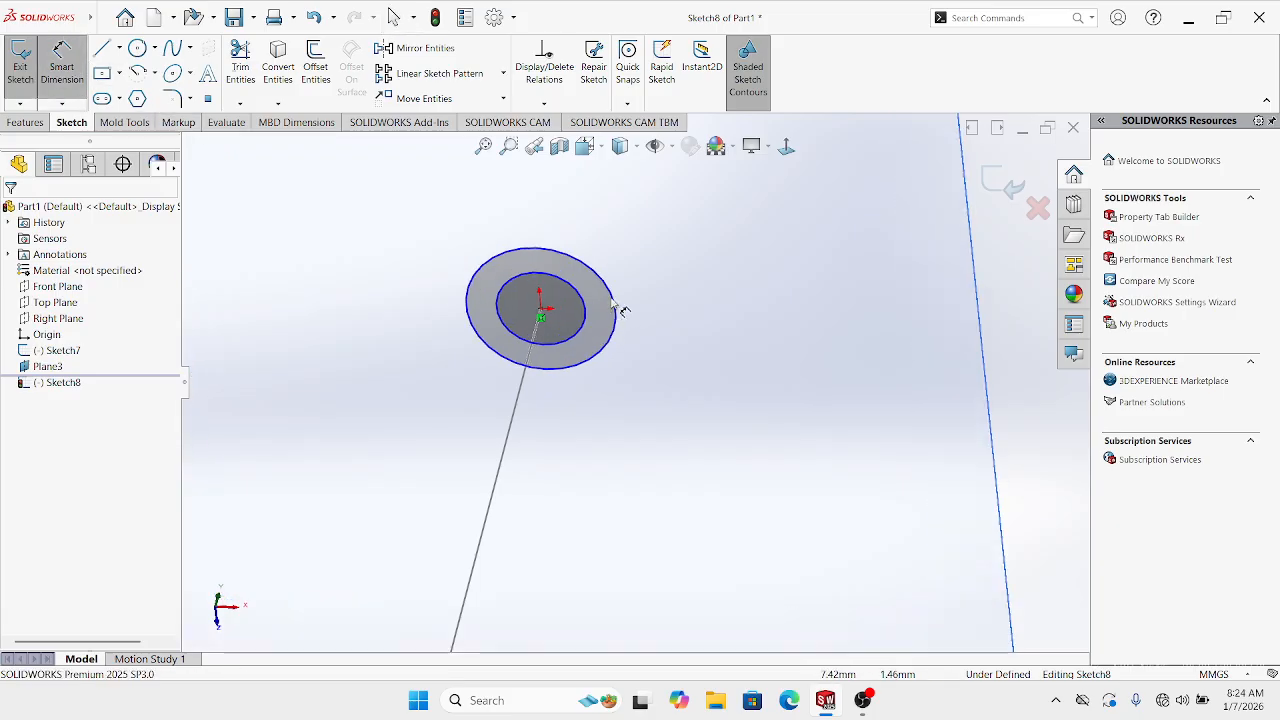
pyautogui.click(609, 285)
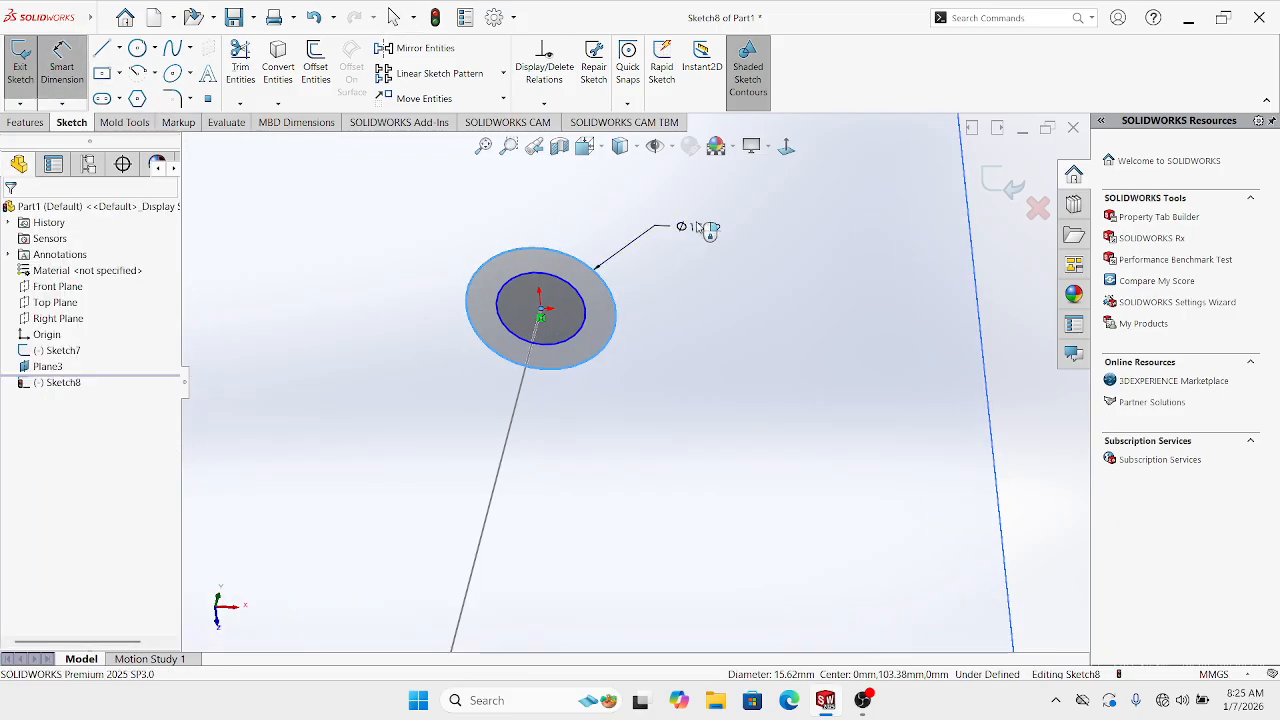
pyautogui.click(705, 228)
pyautogui.write('33.4')
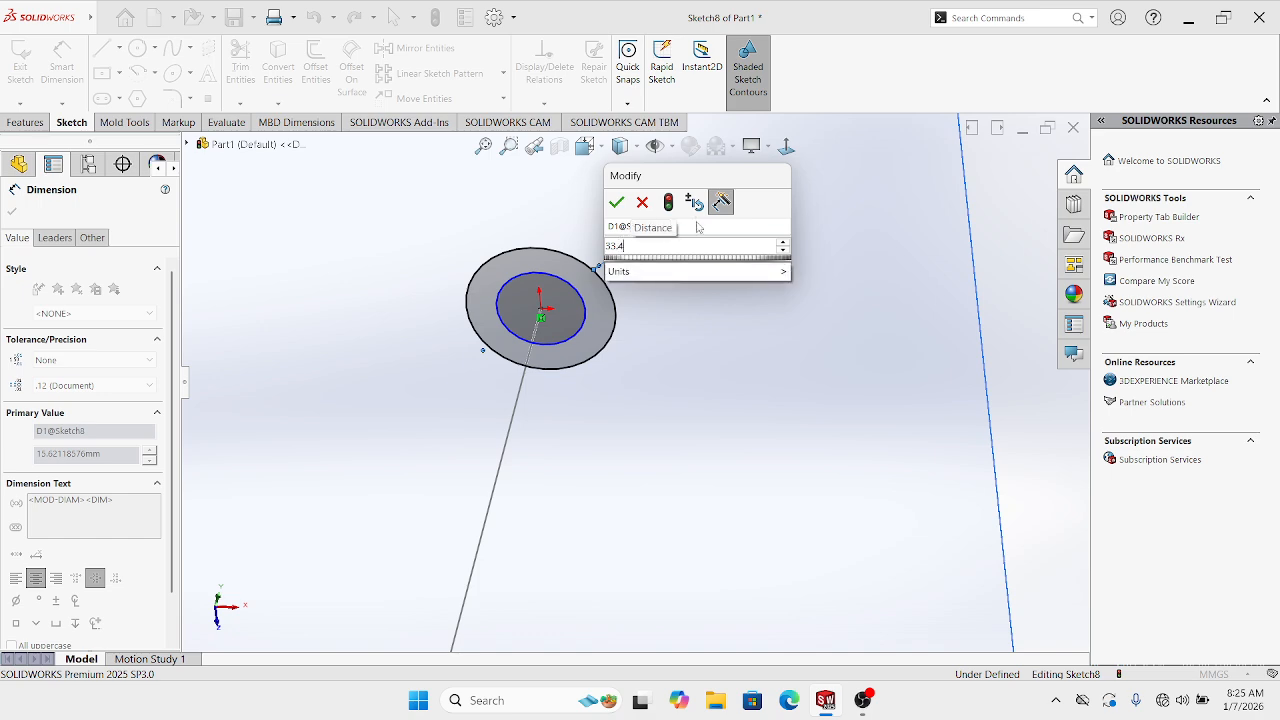
pyautogui.press('Return')
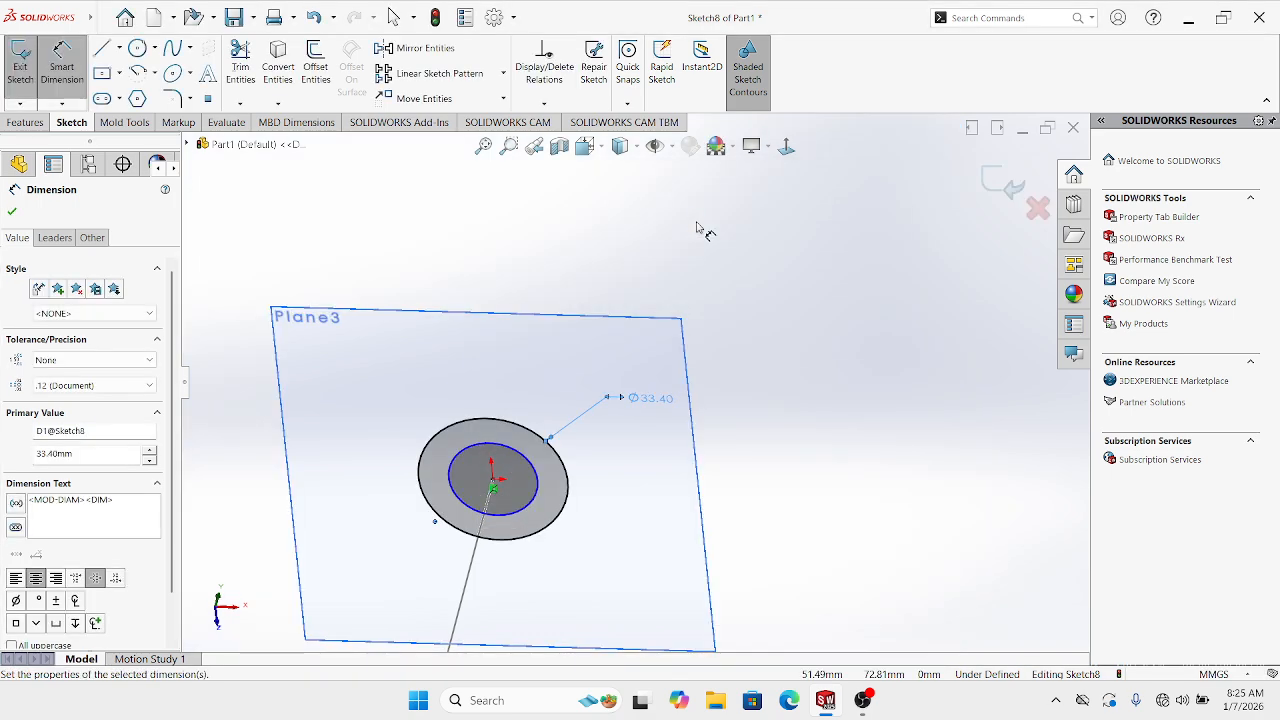
# Dimension the inner circle's diameter as 25 mm and exit the sketch
pyautogui.click(545, 413)
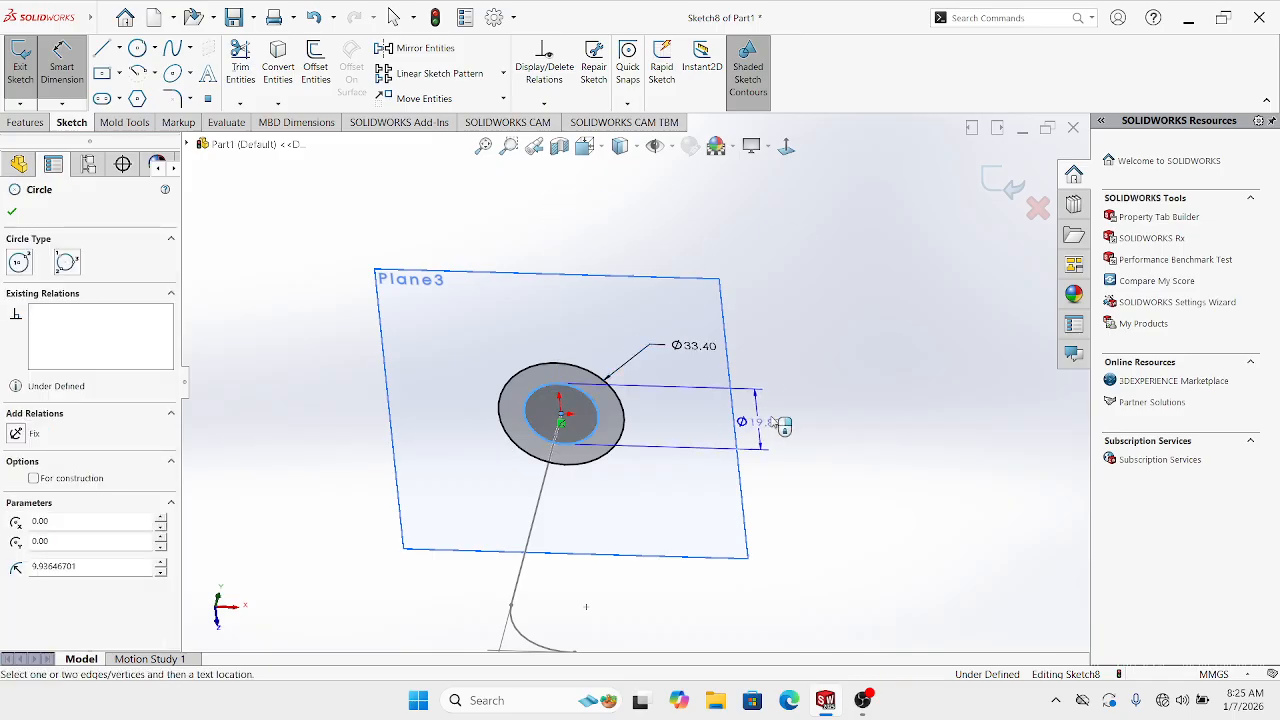
pyautogui.click(779, 411)
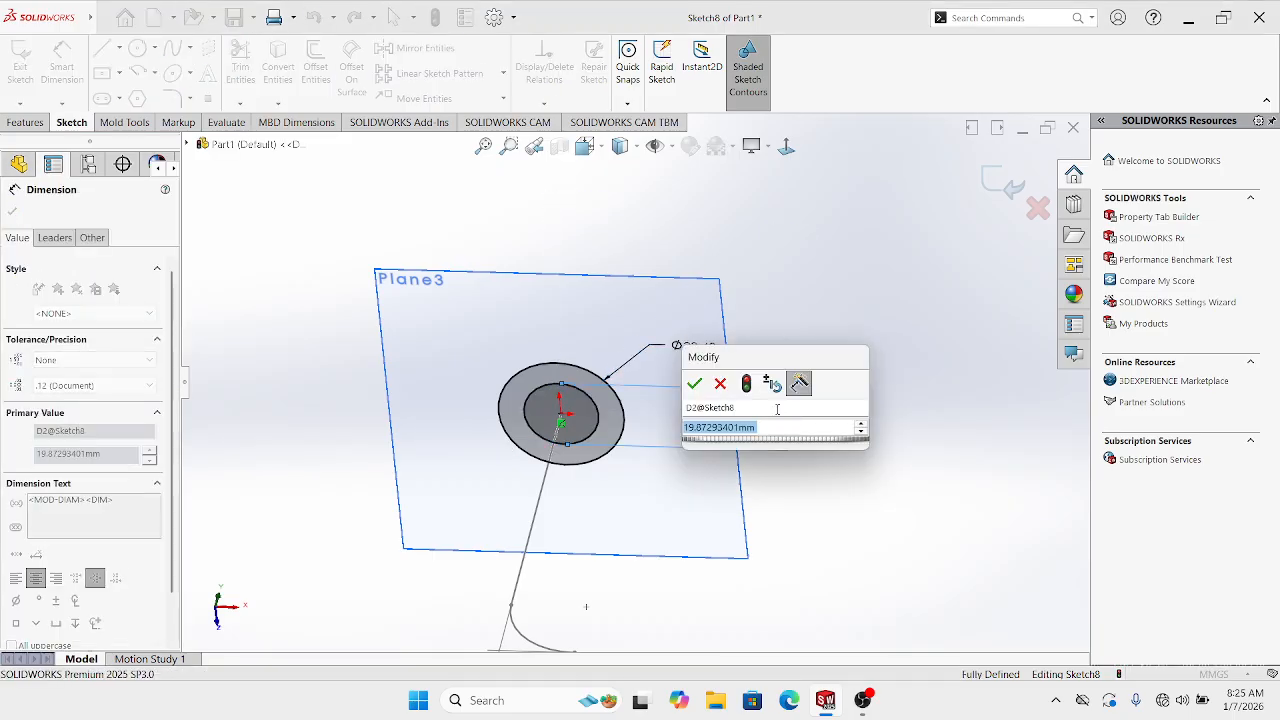
pyautogui.write('25')
pyautogui.press('Return')
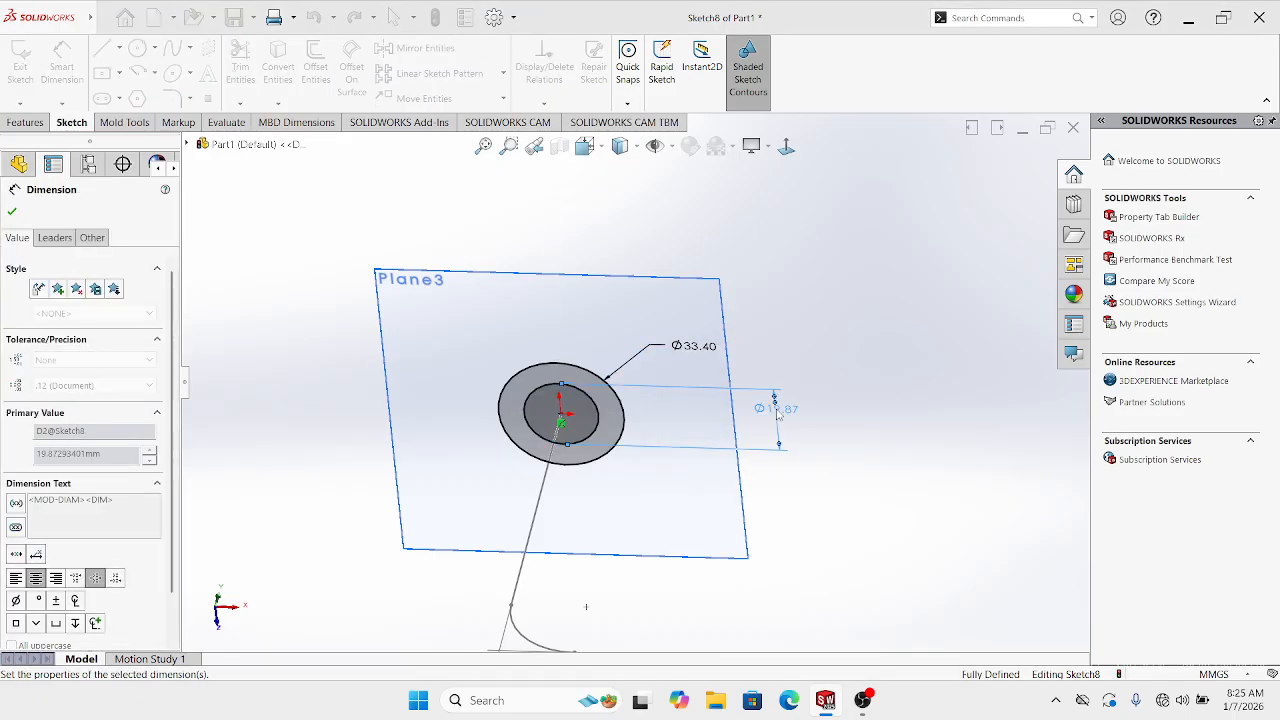
pyautogui.scroll(3, 885, 450)
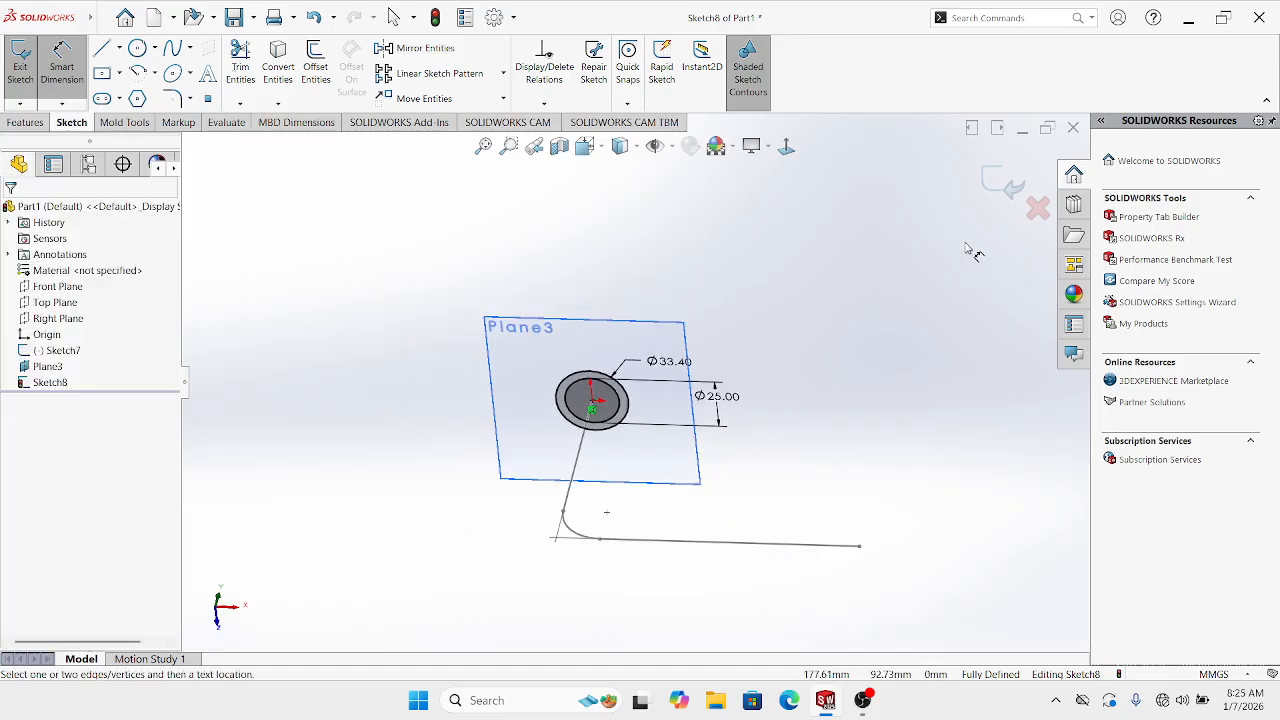
pyautogui.click(1001, 185)
# Hide the reference plane at the upper end of the path
pyautogui.moveTo(880, 420)
pyautogui.mouseDown(button='middle')
pyautogui.moveTo(806, 289)
pyautogui.moveTo(771, 409)
pyautogui.mouseUp(button='middle')
pyautogui.rightClick(655, 343)
pyautogui.moveTo(710, 325)
pyautogui.mouseDown(button='middle')
pyautogui.moveTo(711, 361)
pyautogui.moveTo(765, 455)
pyautogui.moveTo(773, 420)
pyautogui.moveTo(721, 471)
pyautogui.mouseUp(button='middle')
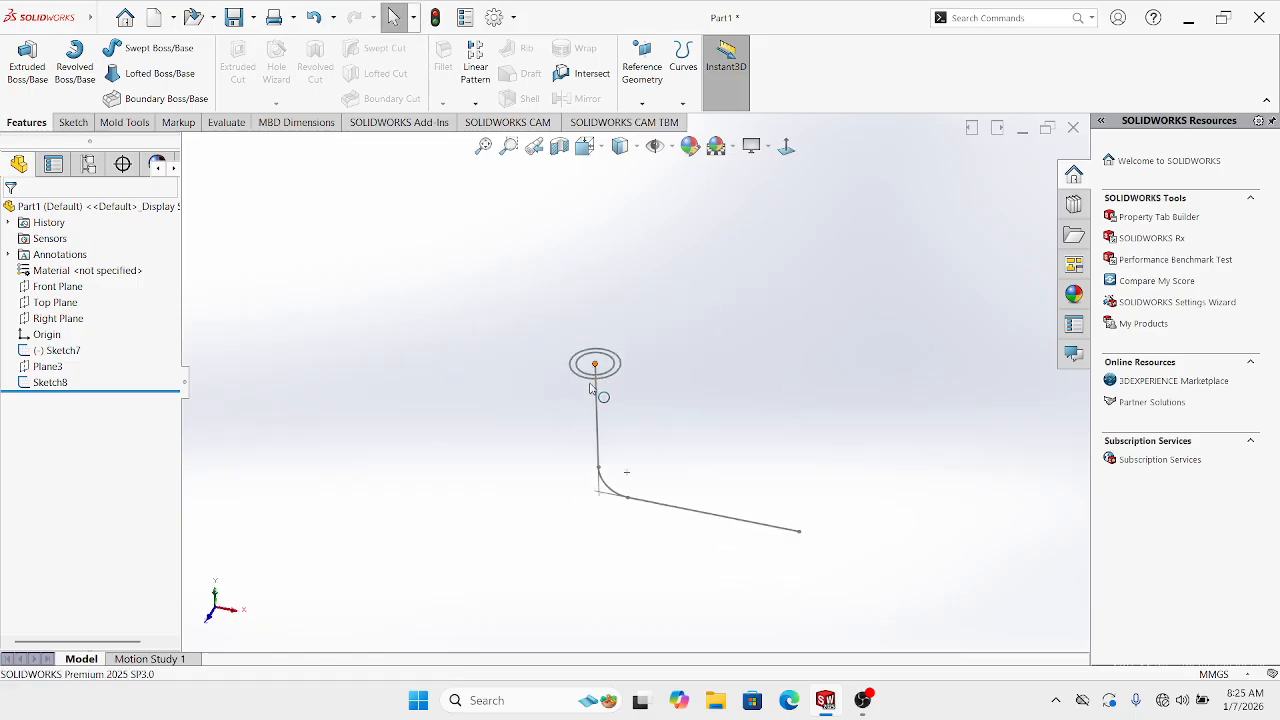
# Sweep the concentric-circle profile along the L-shaped path to form a hollow bent pipe
pyautogui.moveTo(795, 534)
pyautogui.mouseDown(button='middle')
pyautogui.moveTo(791, 420)
pyautogui.moveTo(811, 503)
pyautogui.moveTo(765, 475)
pyautogui.moveTo(735, 487)
pyautogui.mouseUp(button='middle')
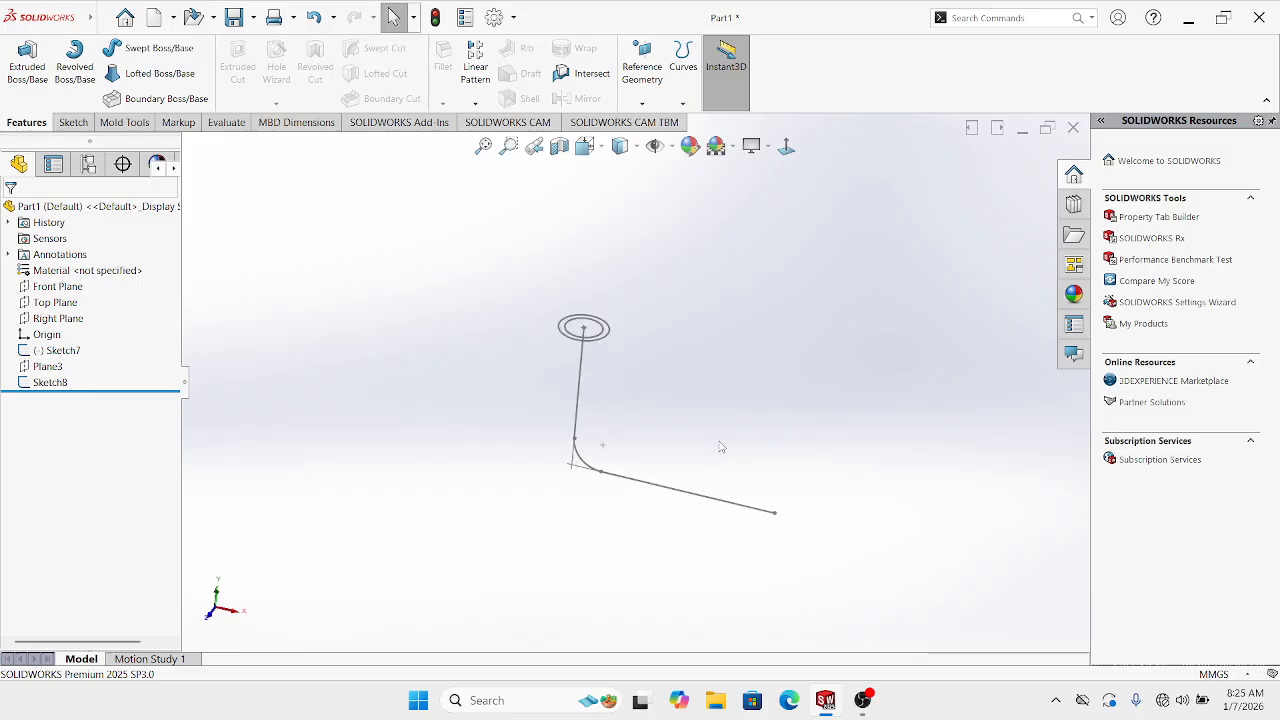
pyautogui.click(133, 57)
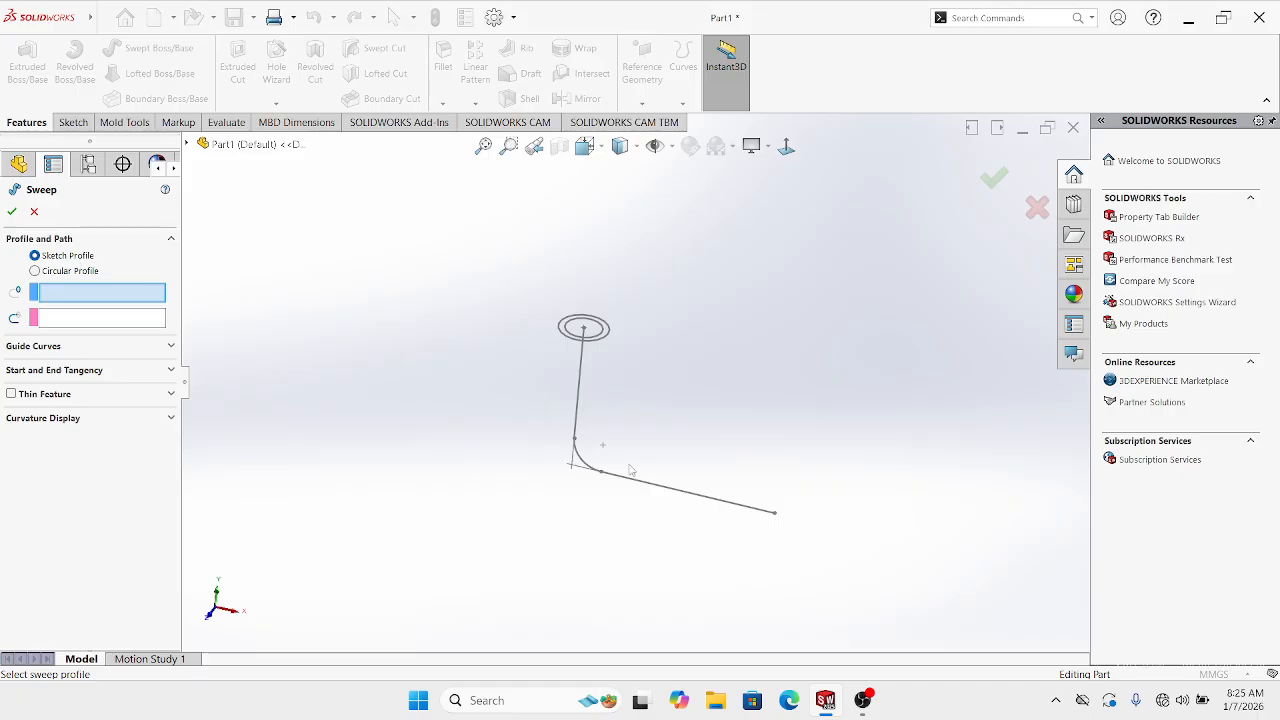
pyautogui.moveTo(634, 463); pyautogui.dragTo(636, 413, button='middle')
pyautogui.scroll(-2, 636, 413)
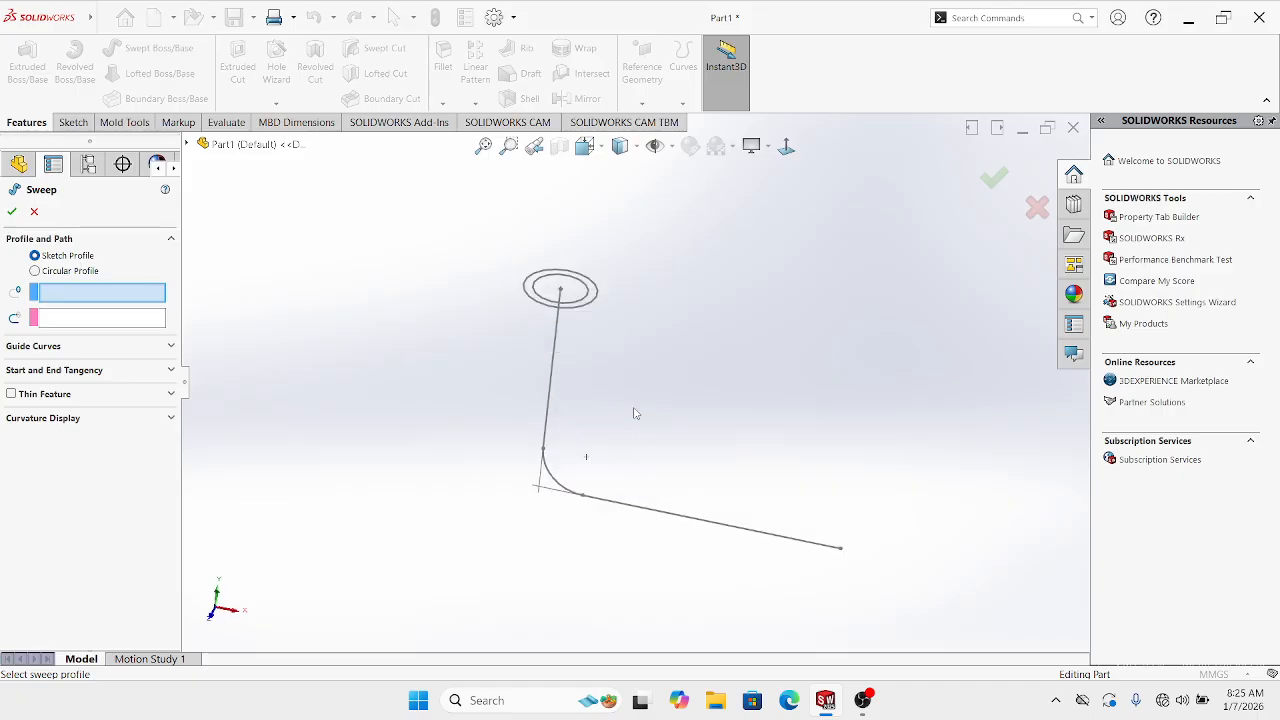
pyautogui.click(598, 299)
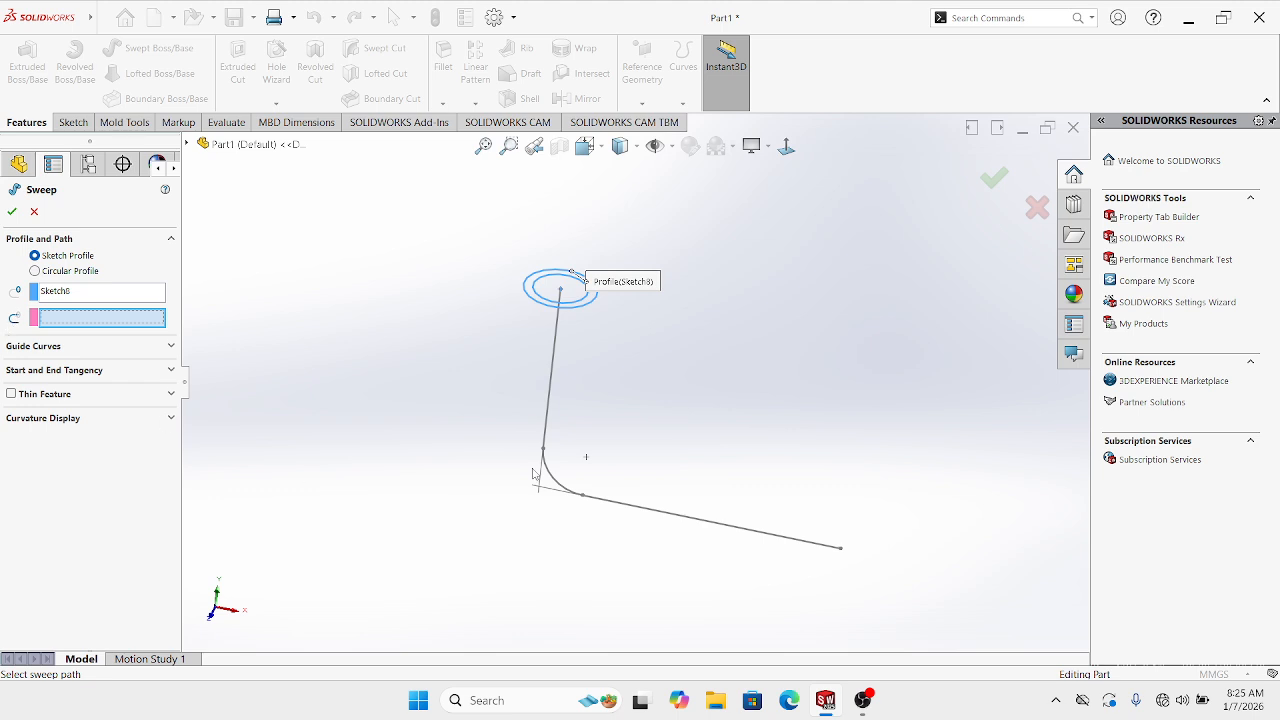
pyautogui.click(551, 394)
pyautogui.moveTo(622, 484)
pyautogui.mouseDown(button='middle')
pyautogui.moveTo(623, 383)
pyautogui.moveTo(637, 478)
pyautogui.mouseUp(button='middle')
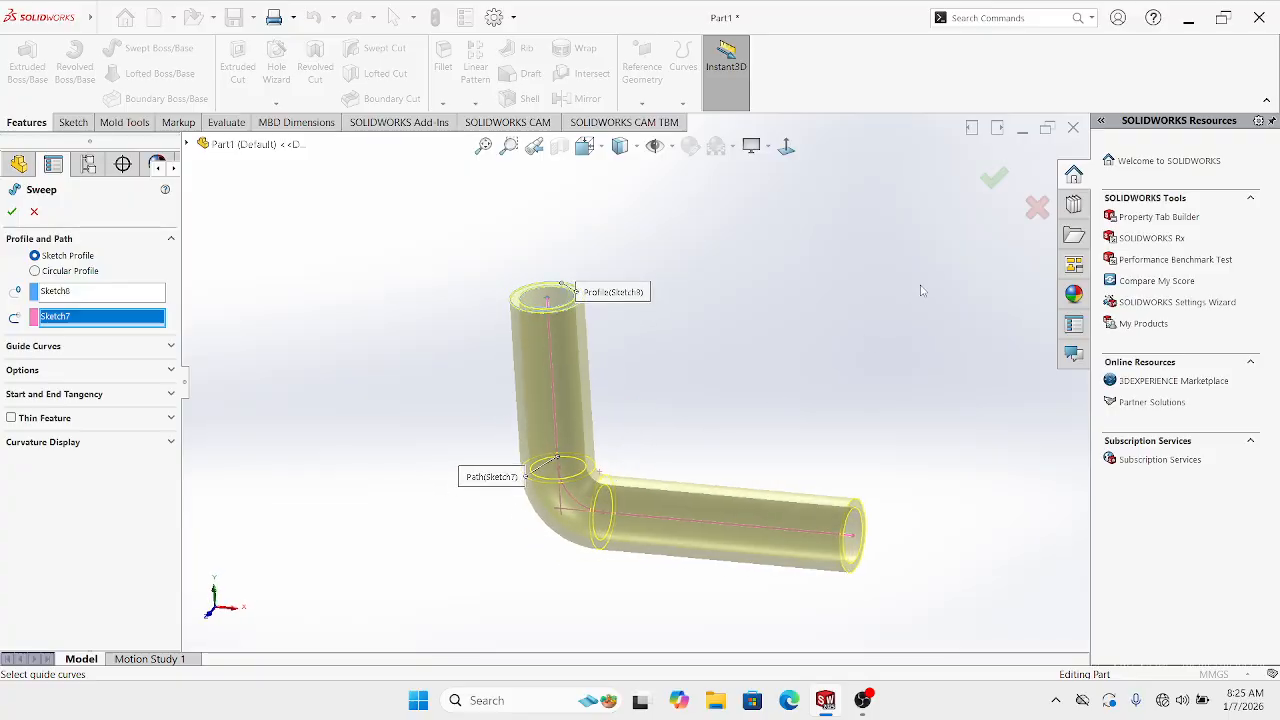
pyautogui.click(994, 178)
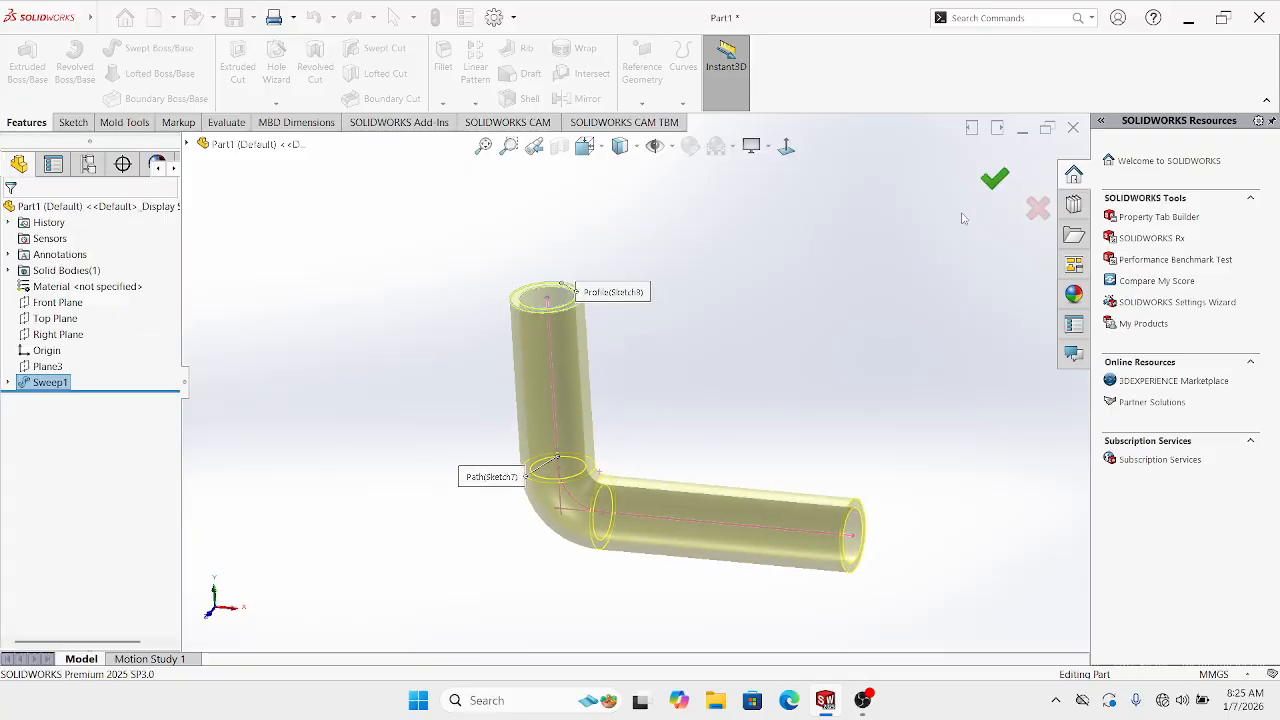
pyautogui.moveTo(853, 336); pyautogui.dragTo(852, 306, button='middle')
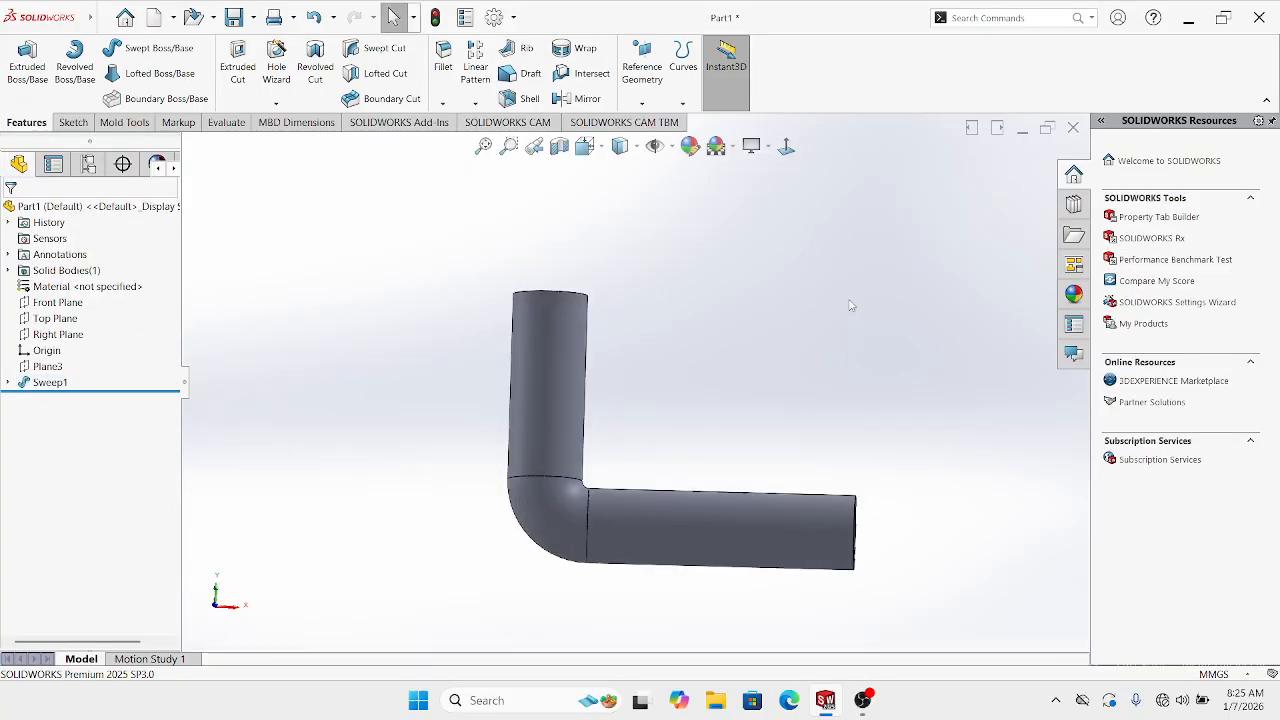
pyautogui.click(787, 148)
pyautogui.scroll(3, 735, 503)
pyautogui.scroll(-2, 735, 503)
pyautogui.moveTo(636, 445); pyautogui.dragTo(703, 334, button='middle')
pyautogui.moveTo(579, 386); pyautogui.dragTo(557, 567, button='middle')
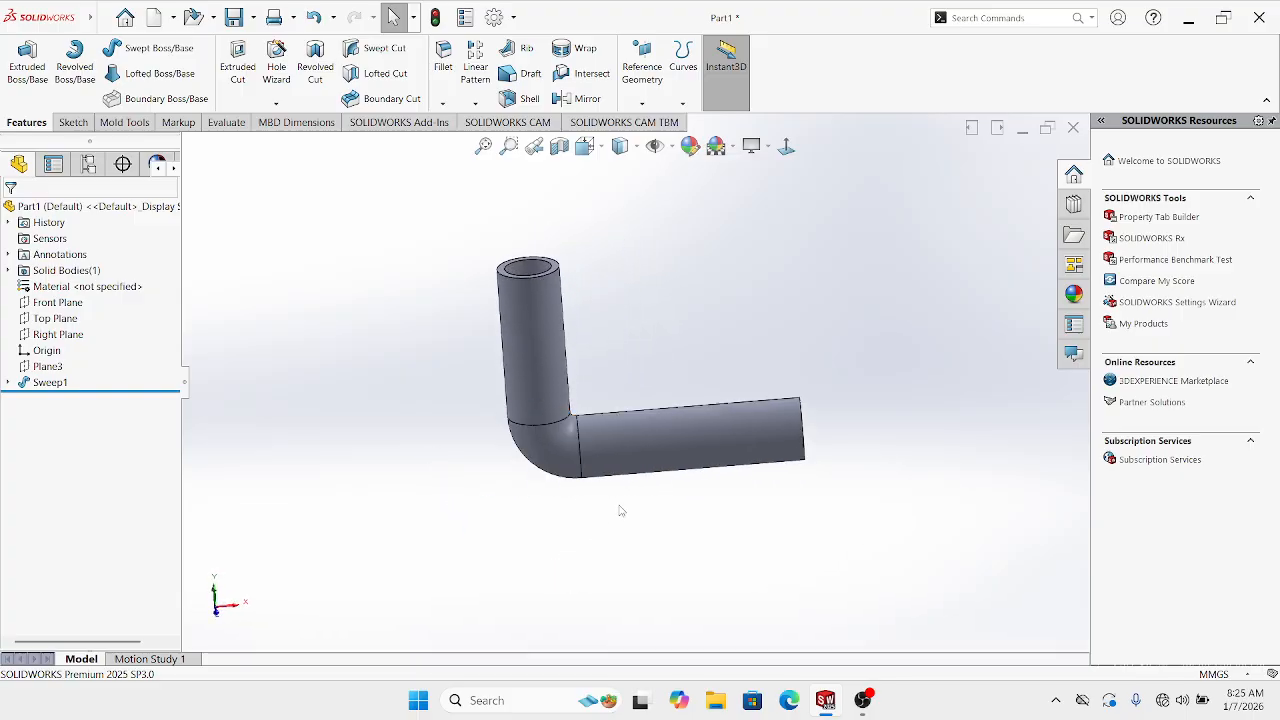
# Try a 10 mm radius for the corner fillet in the sweep's path sketch and exit the sketch
pyautogui.click(8, 382)
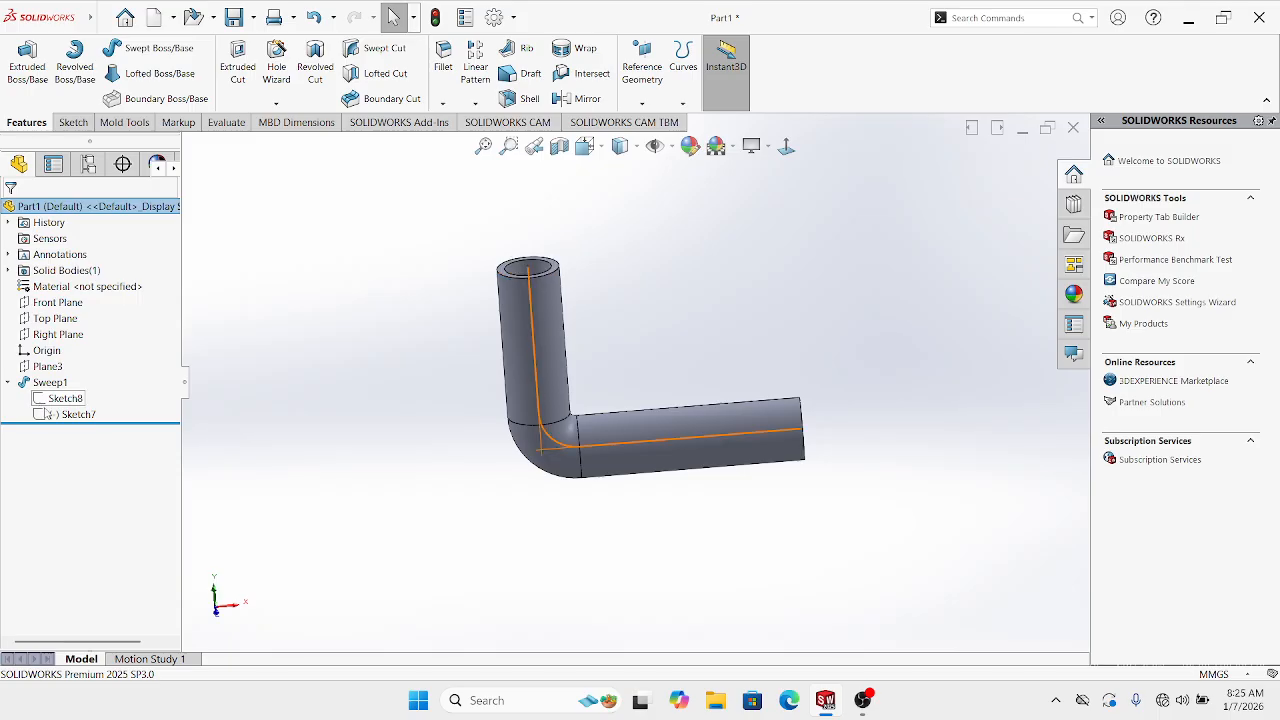
pyautogui.click(52, 415)
pyautogui.click(40, 372)
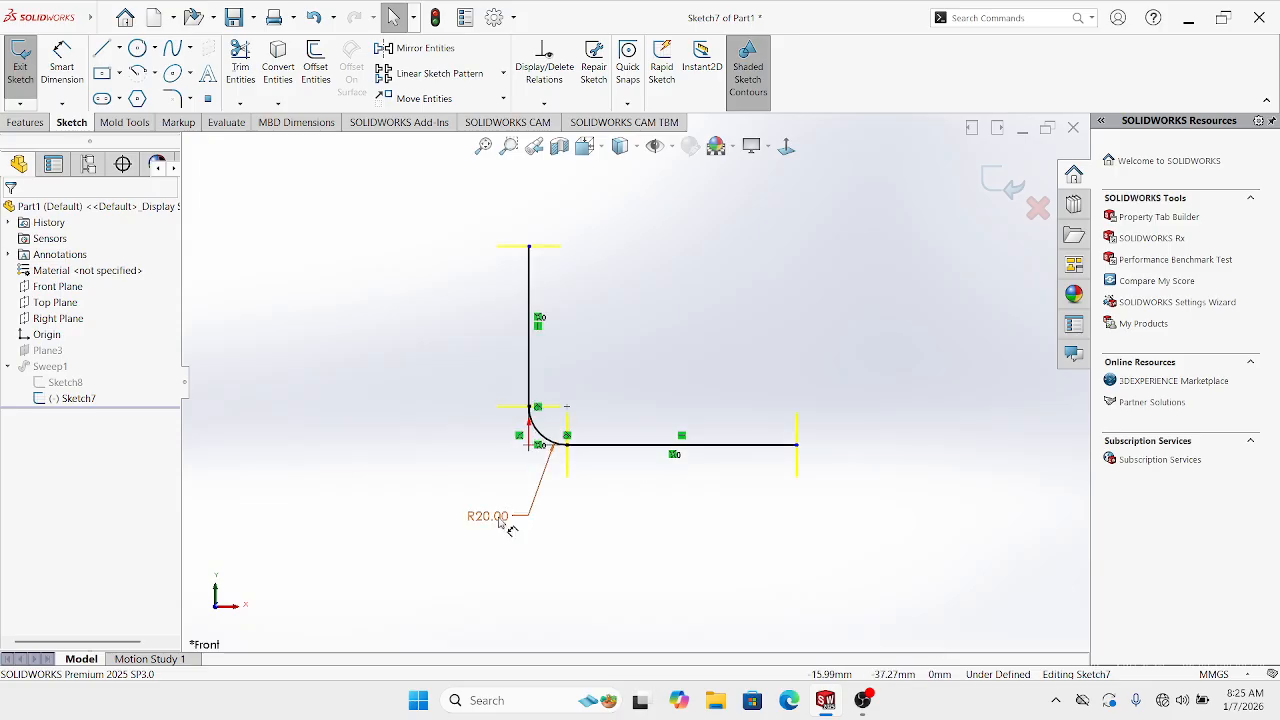
pyautogui.doubleClick(496, 516)
pyautogui.write('10')
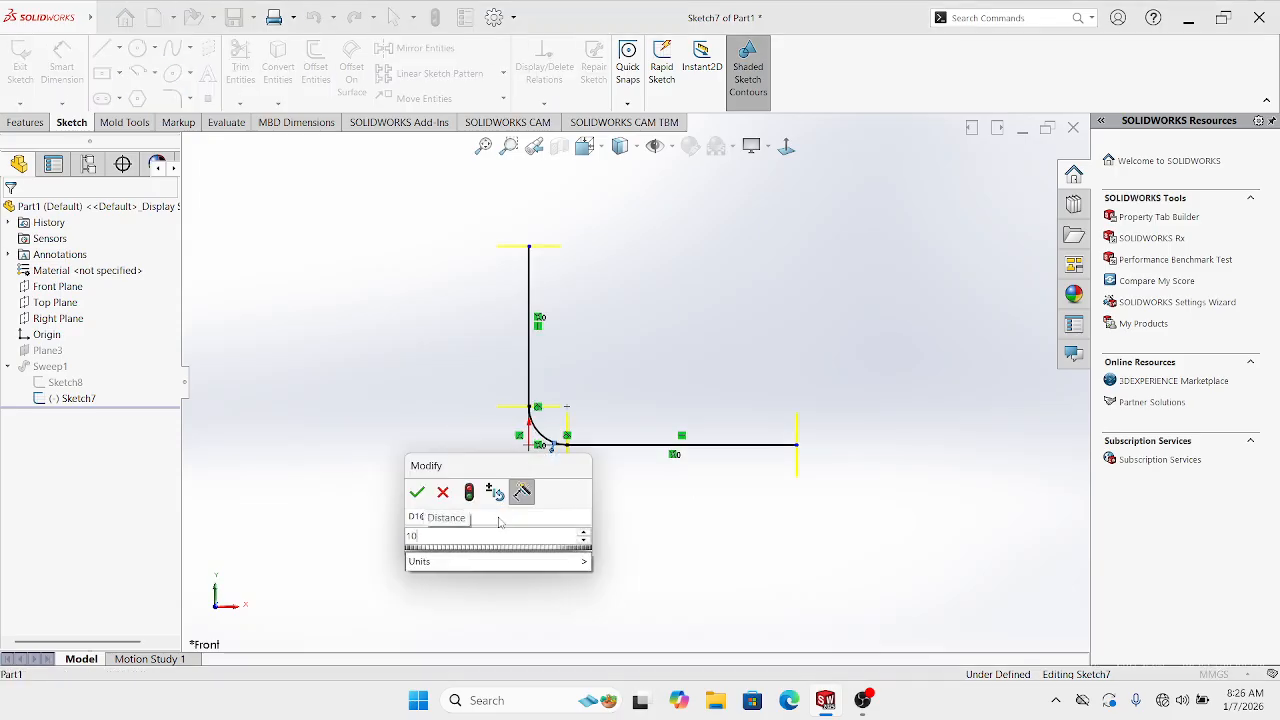
pyautogui.press('Return')
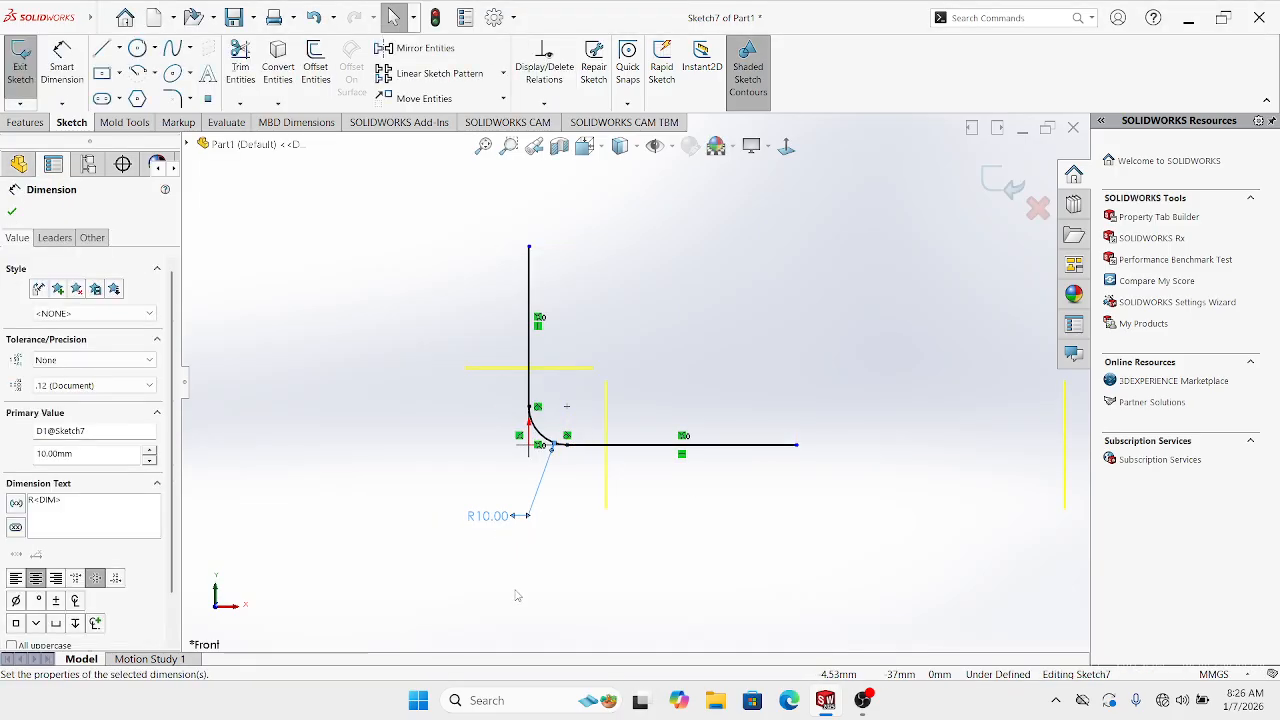
pyautogui.click(656, 457)
pyautogui.click(1003, 184)
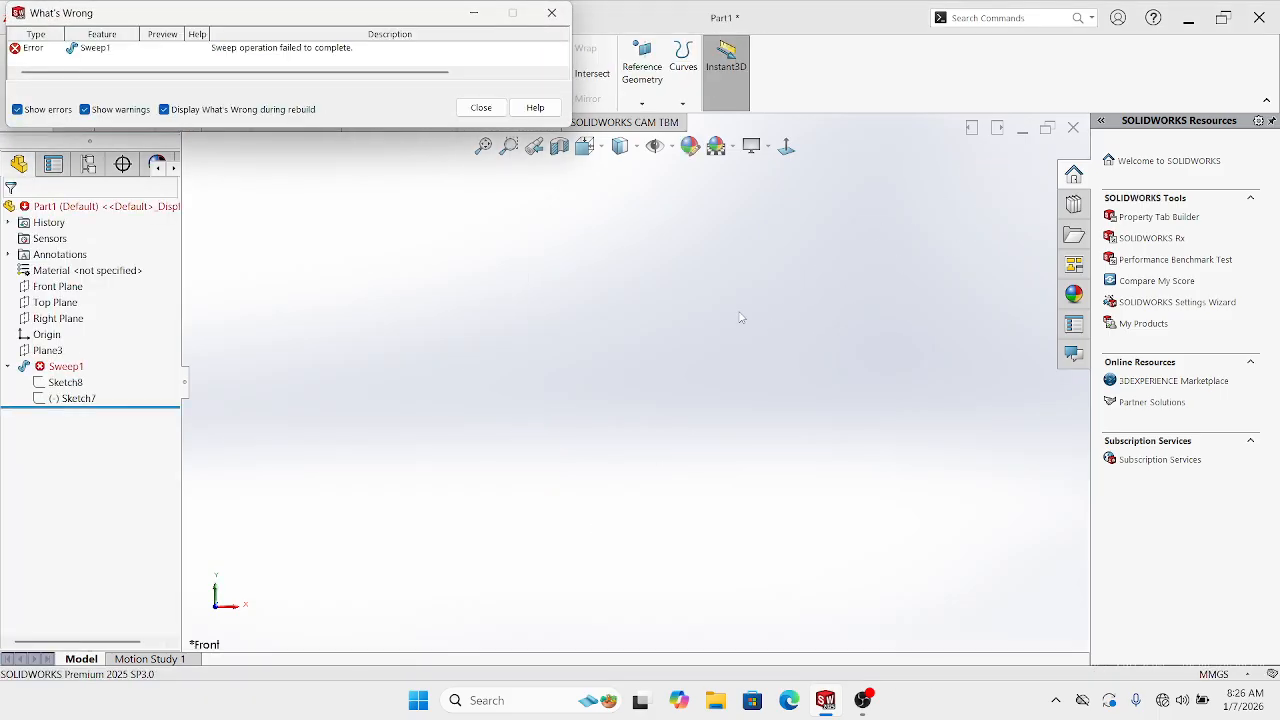
pyautogui.click(481, 107)
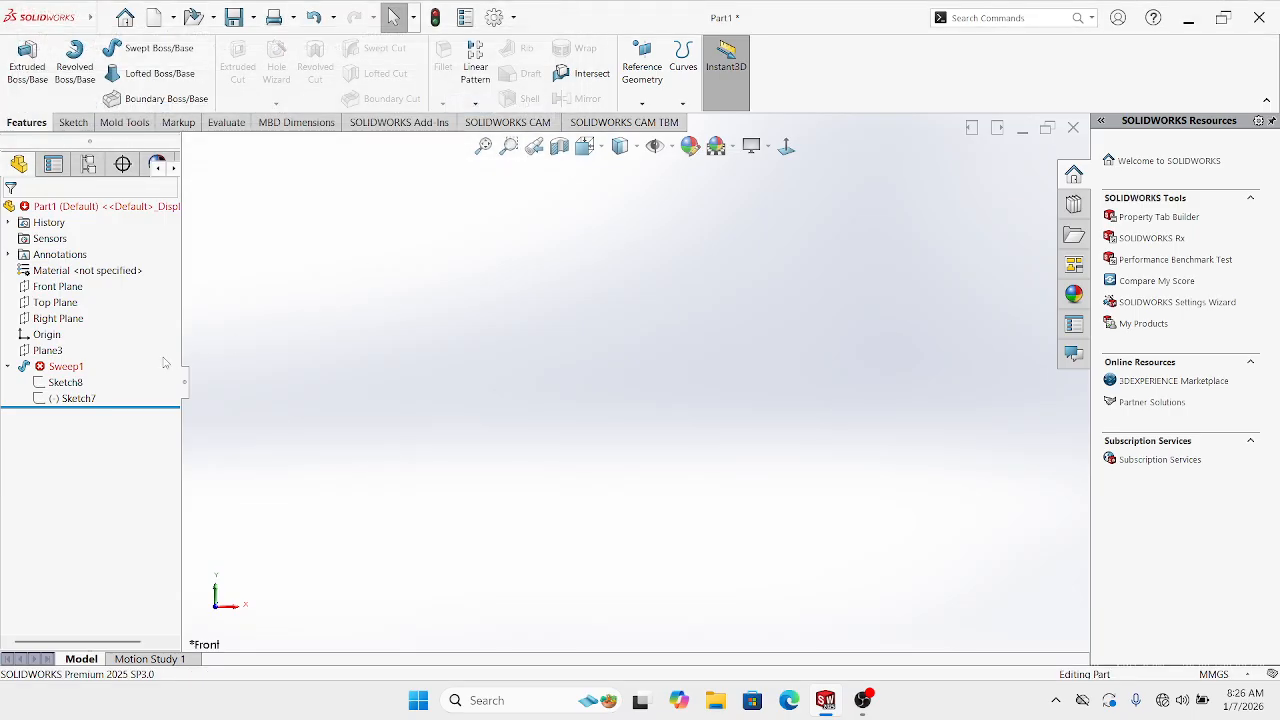
# Try a 15 mm corner fillet radius in the path sketch and rebuild the sweep
pyautogui.click(70, 399)
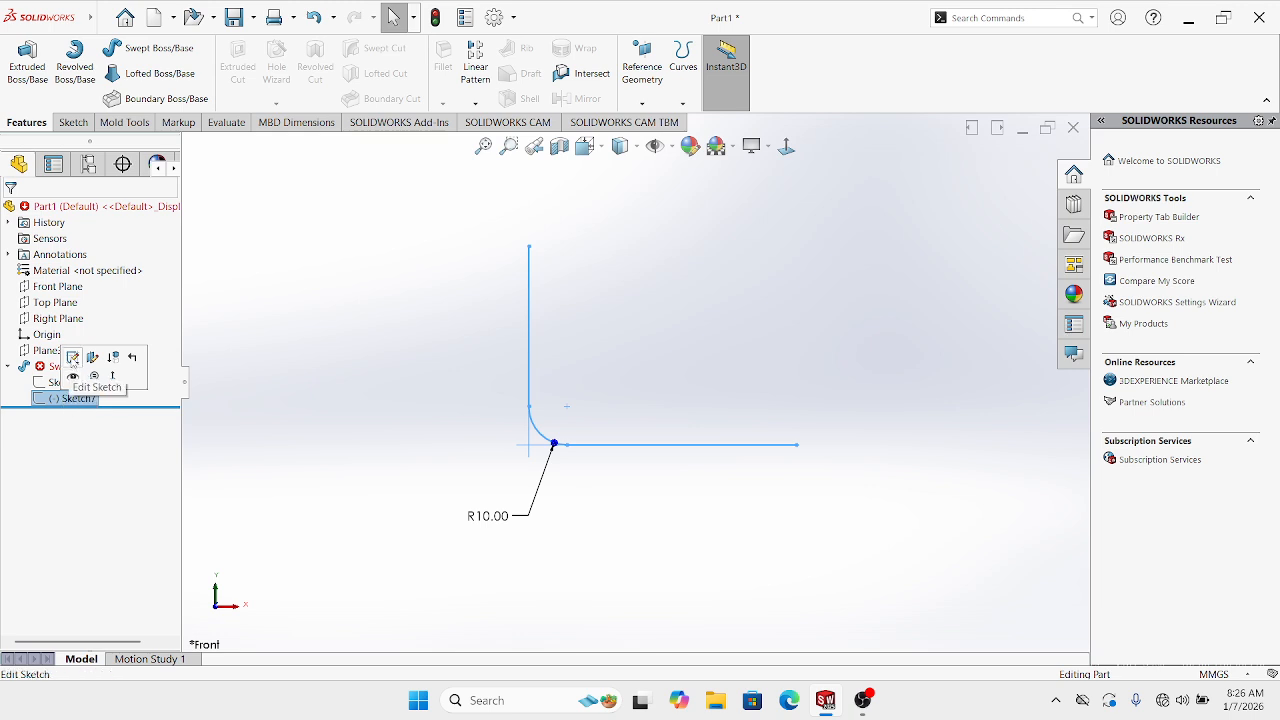
pyautogui.click(72, 359)
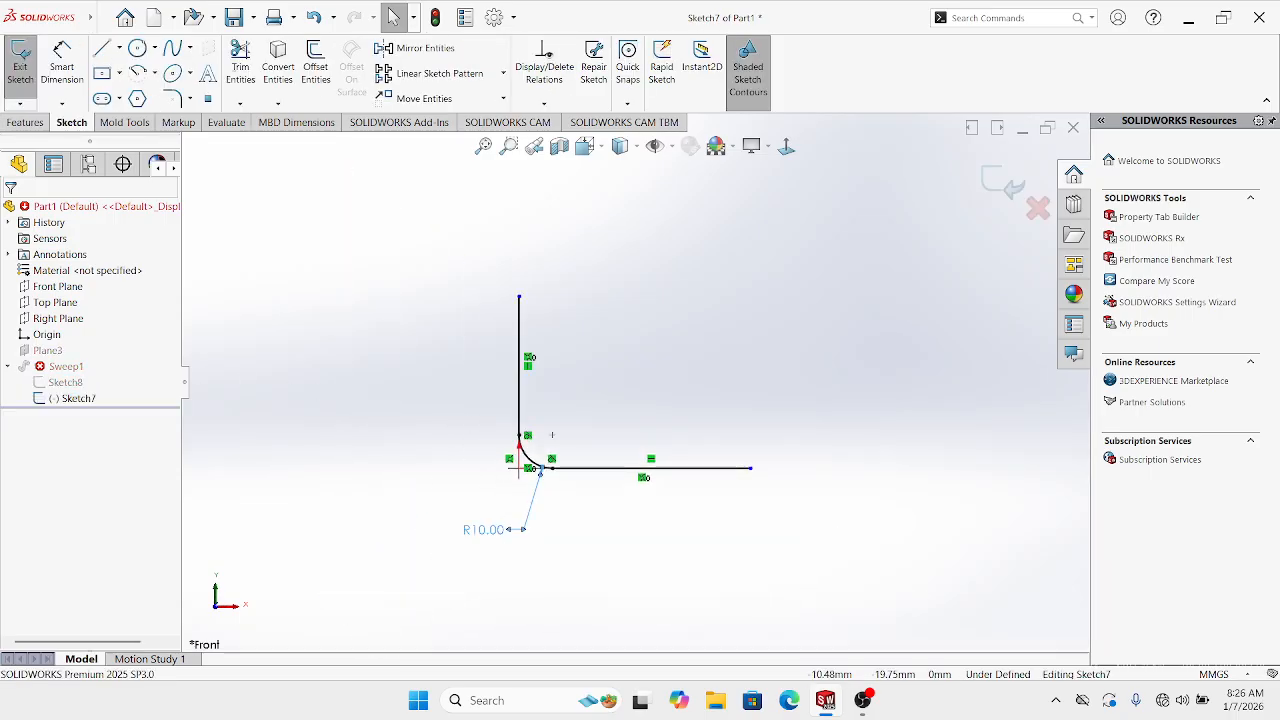
pyautogui.click(485, 532)
pyautogui.doubleClick(486, 530)
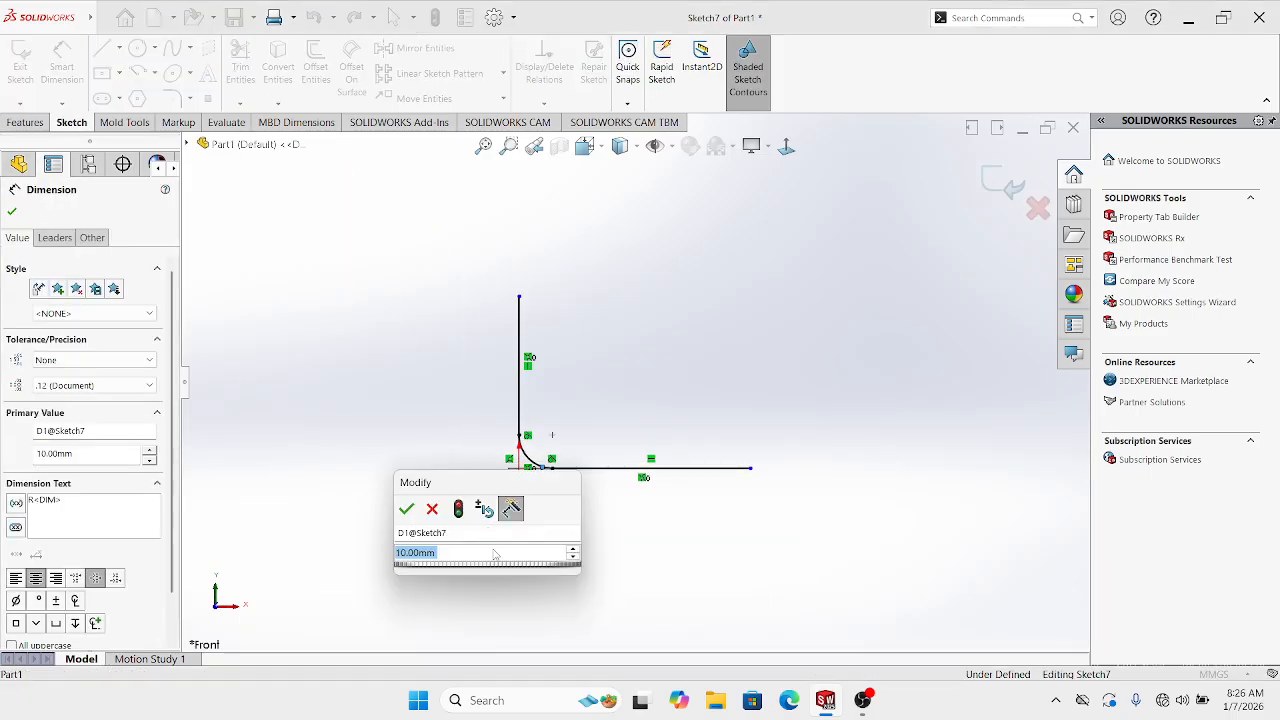
pyautogui.write('10')
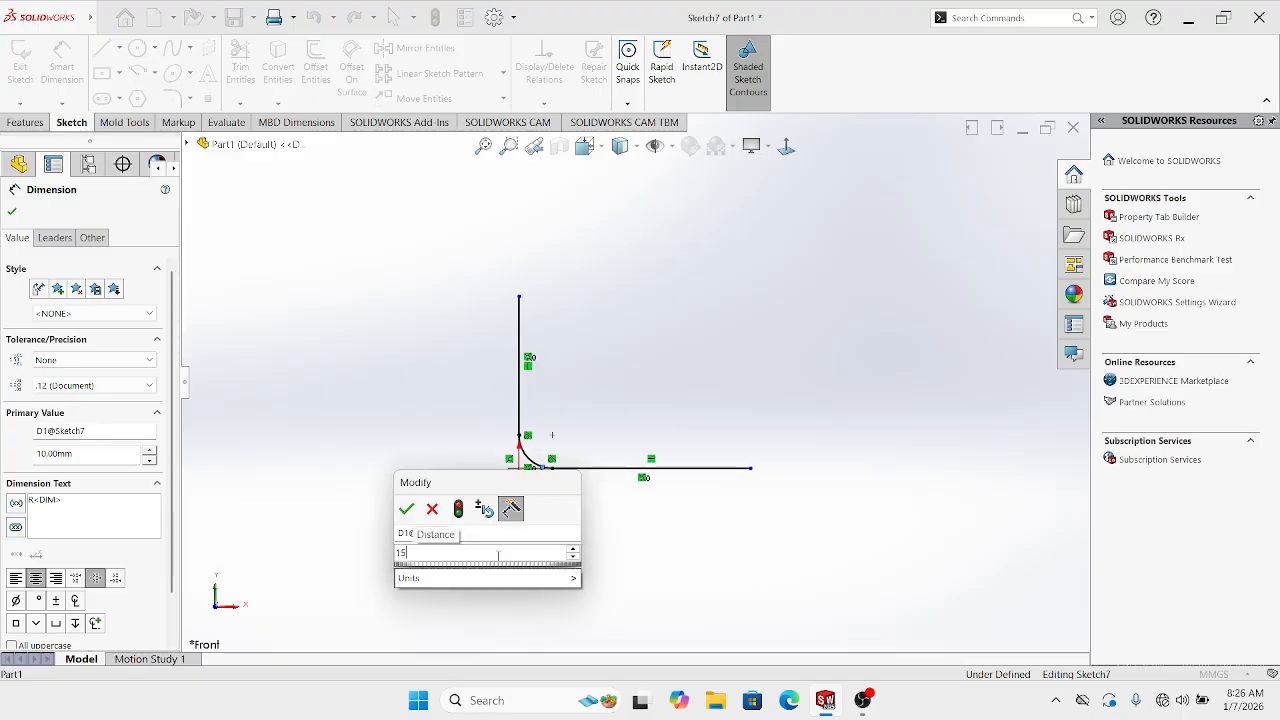
pyautogui.press('Return')
pyautogui.click(898, 334)
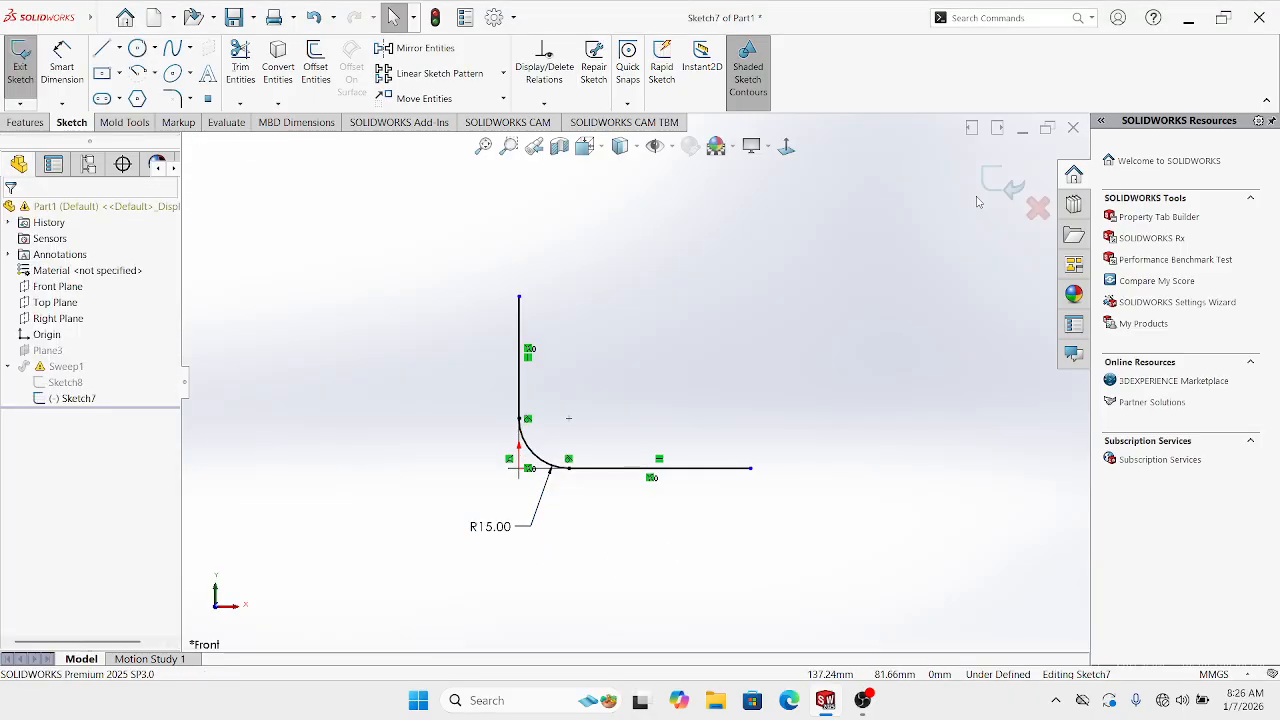
pyautogui.click(1005, 184)
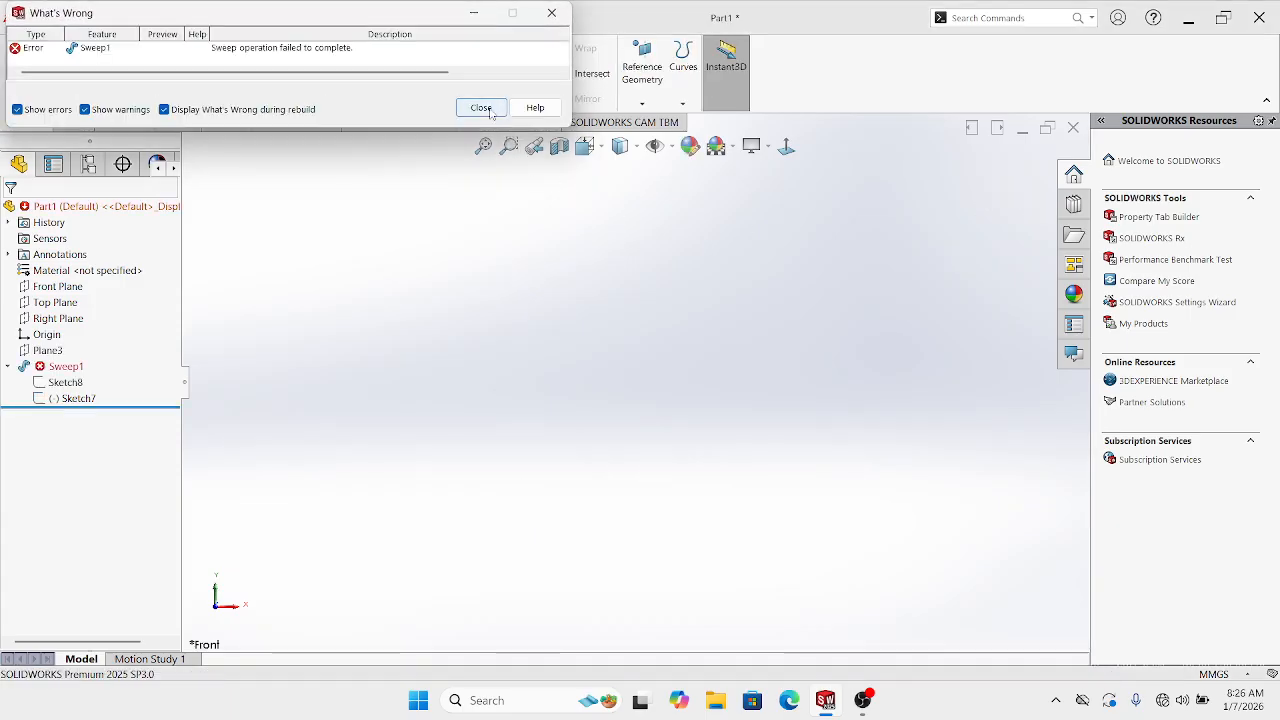
pyautogui.click(481, 108)
# Set the path sketch's corner fillet radius to 20 mm and exit the sketch
pyautogui.rightClick(87, 401)
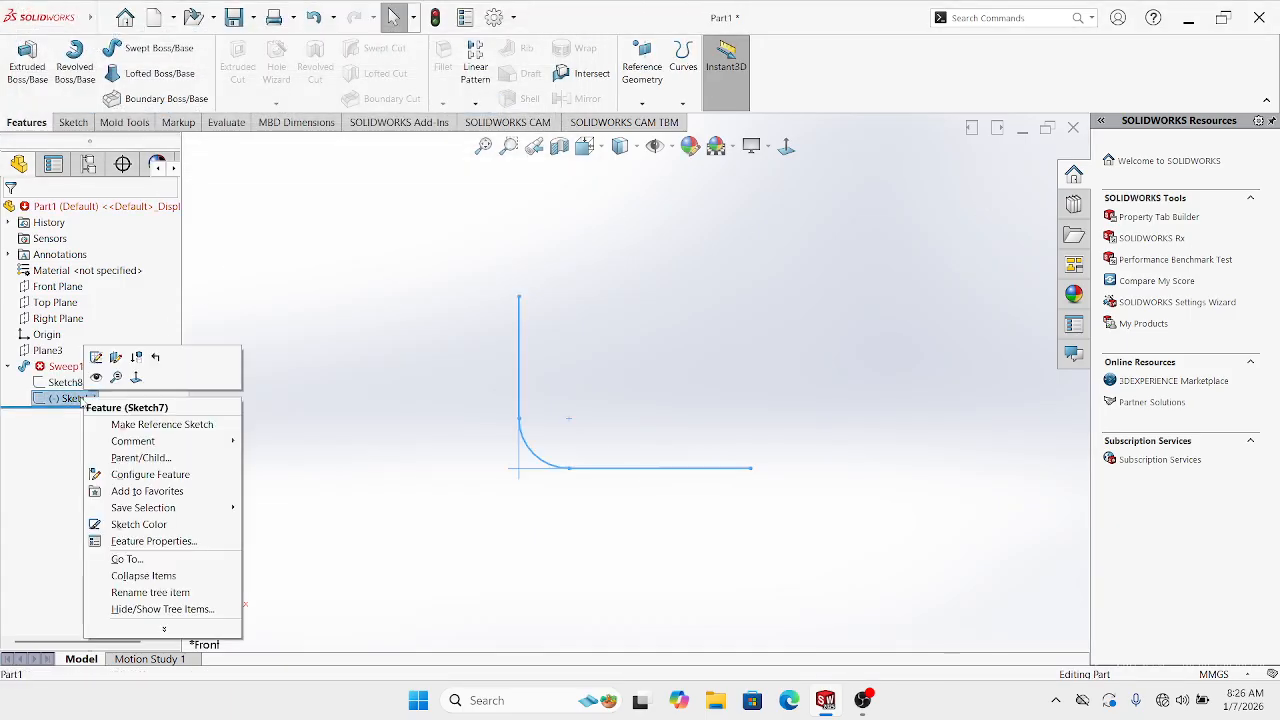
pyautogui.click(103, 360)
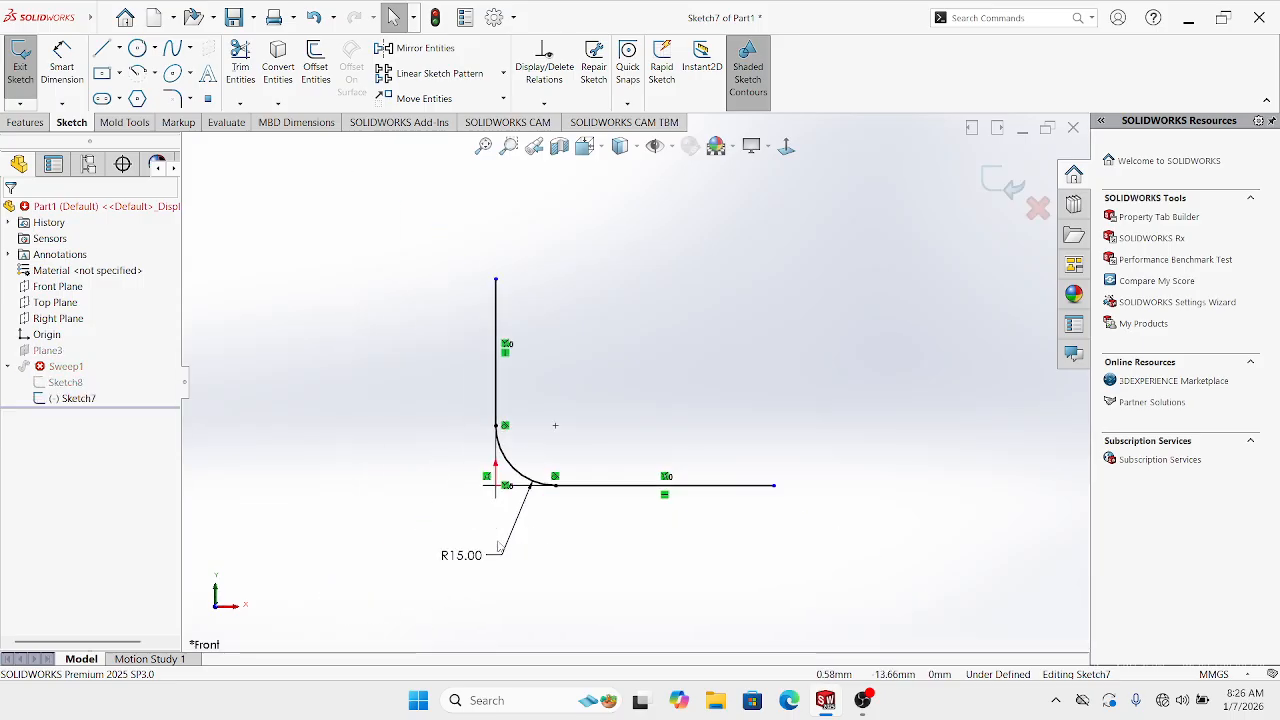
pyautogui.doubleClick(478, 549)
pyautogui.write('20')
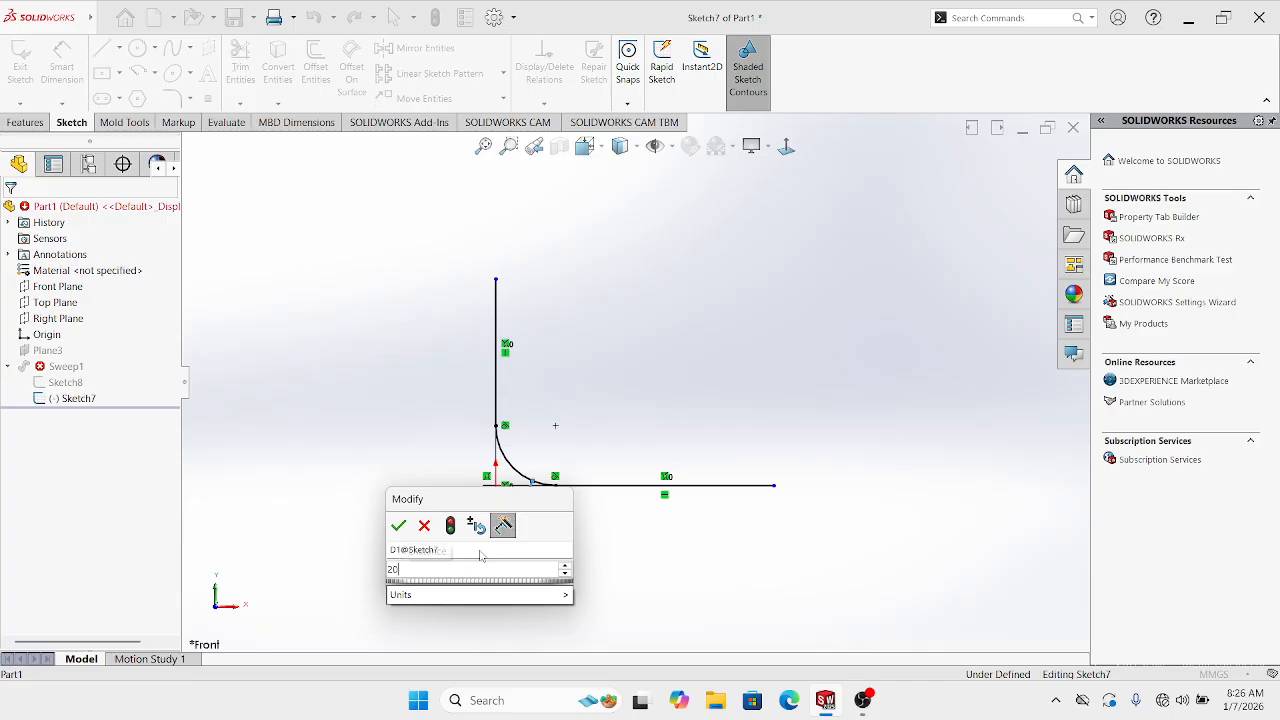
pyautogui.press('Return')
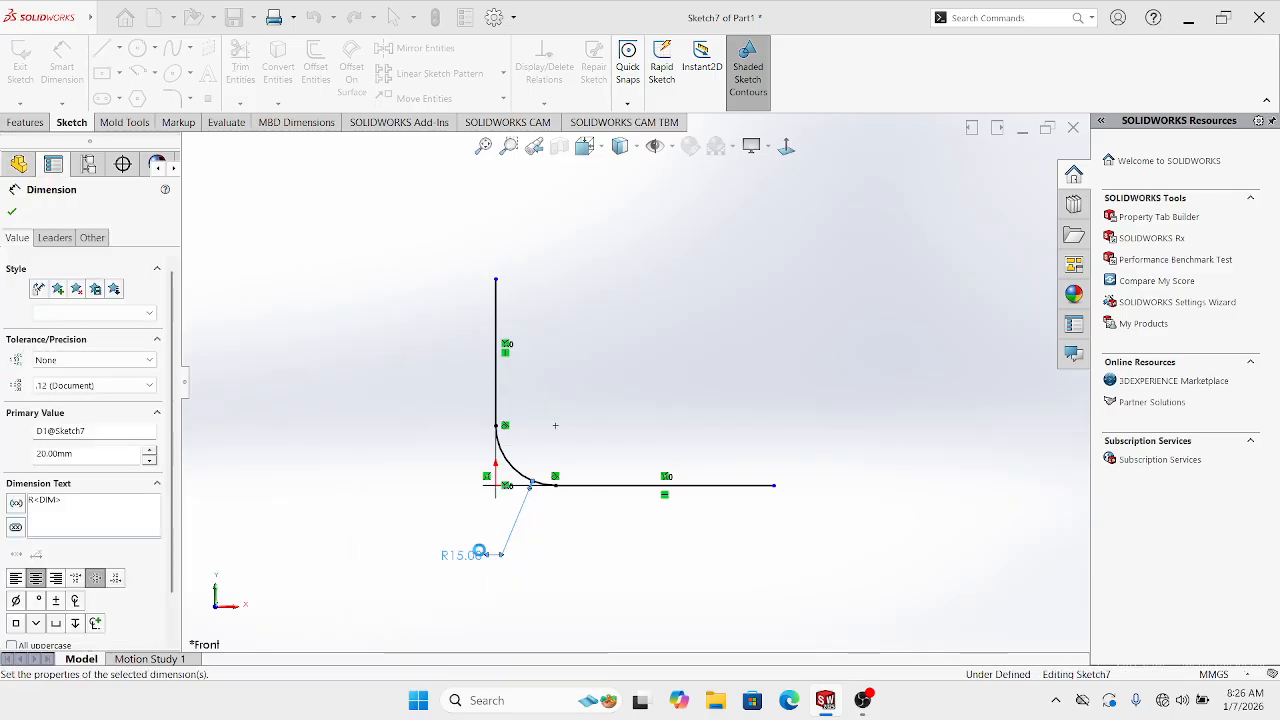
pyautogui.click(675, 396)
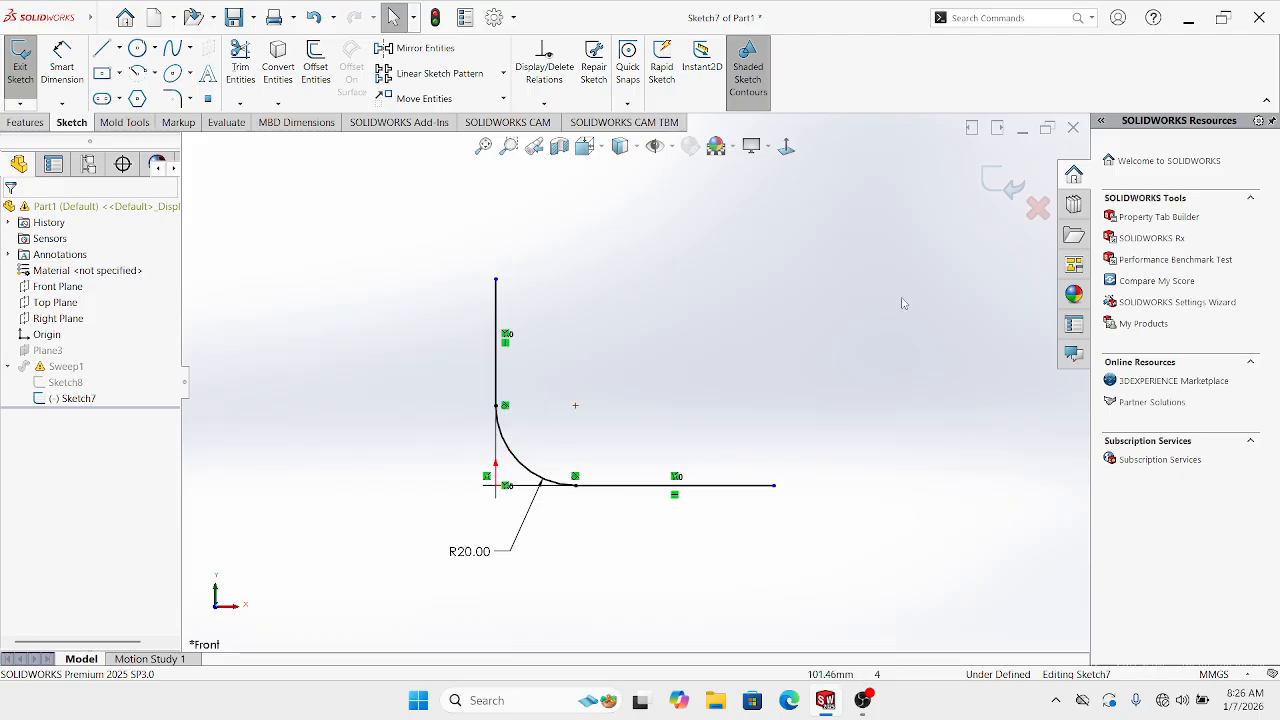
pyautogui.click(999, 186)
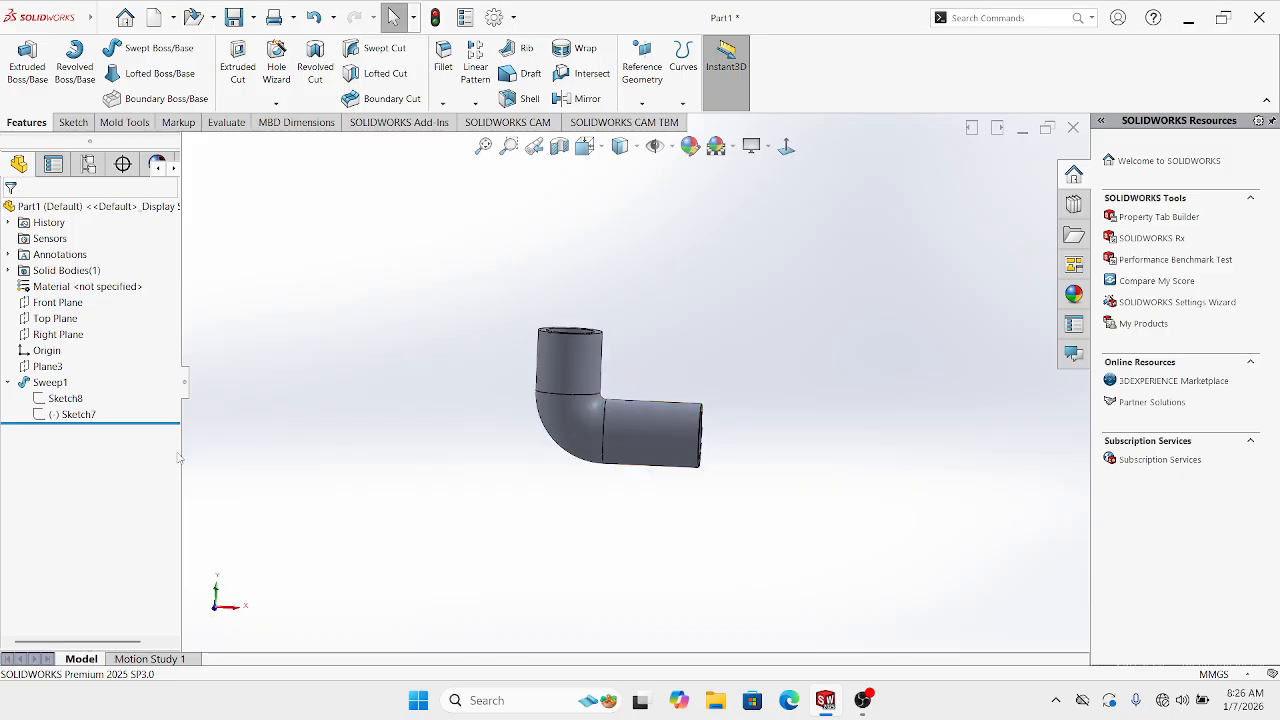
# Set the path sketch's corner fillet radius to 25 mm and exit the sketch to rebuild the pipe
pyautogui.rightClick(65, 414)
pyautogui.click(77, 397)
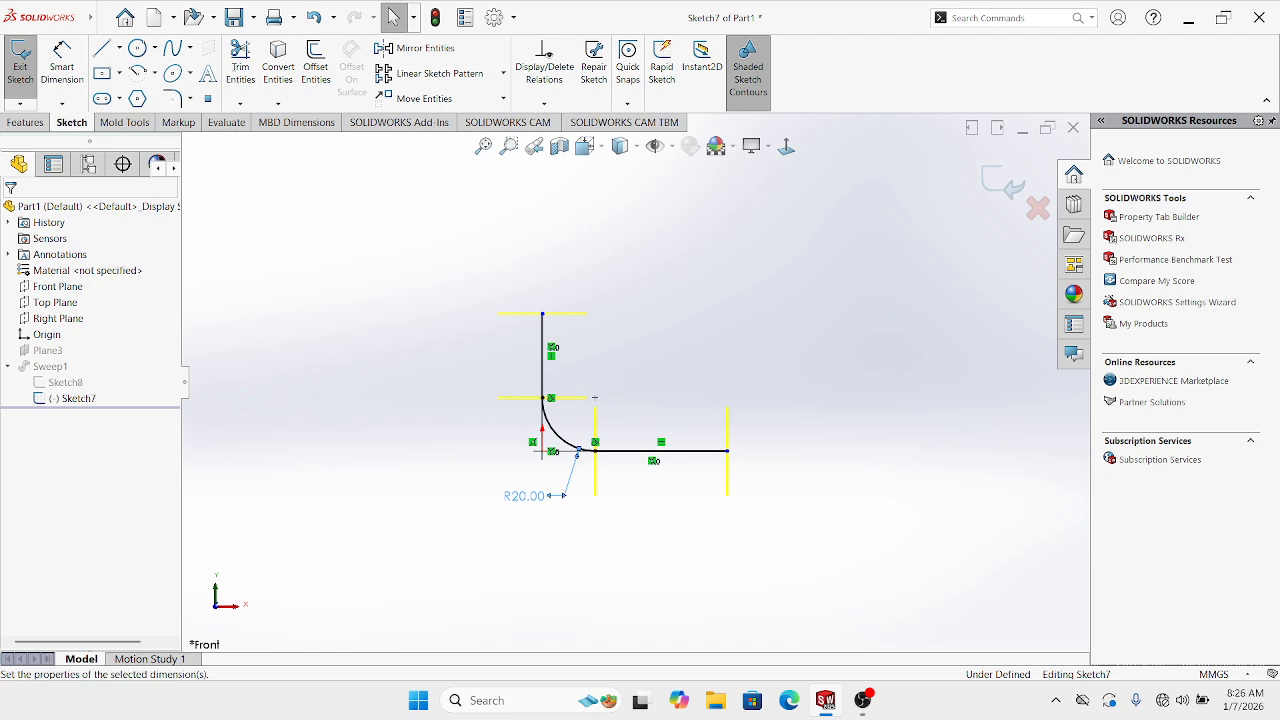
pyautogui.click(540, 496)
pyautogui.doubleClick(536, 498)
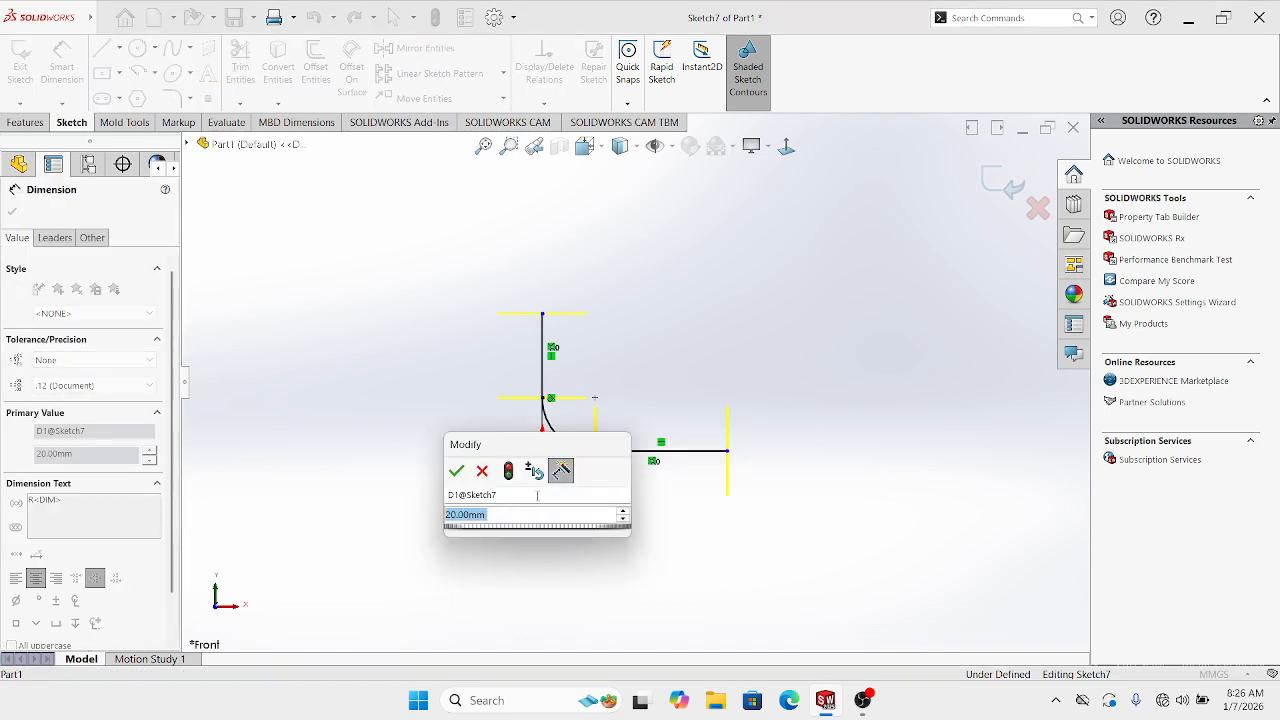
pyautogui.write('25')
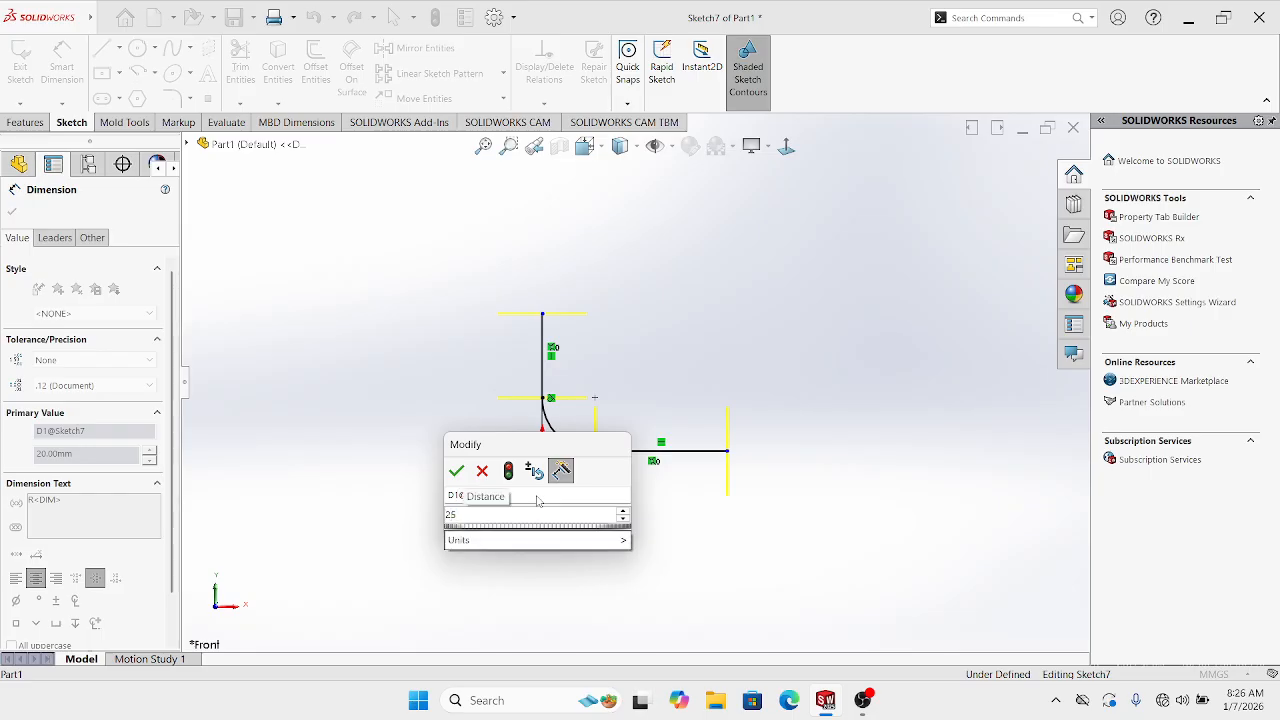
pyautogui.press('Return')
pyautogui.click(893, 258)
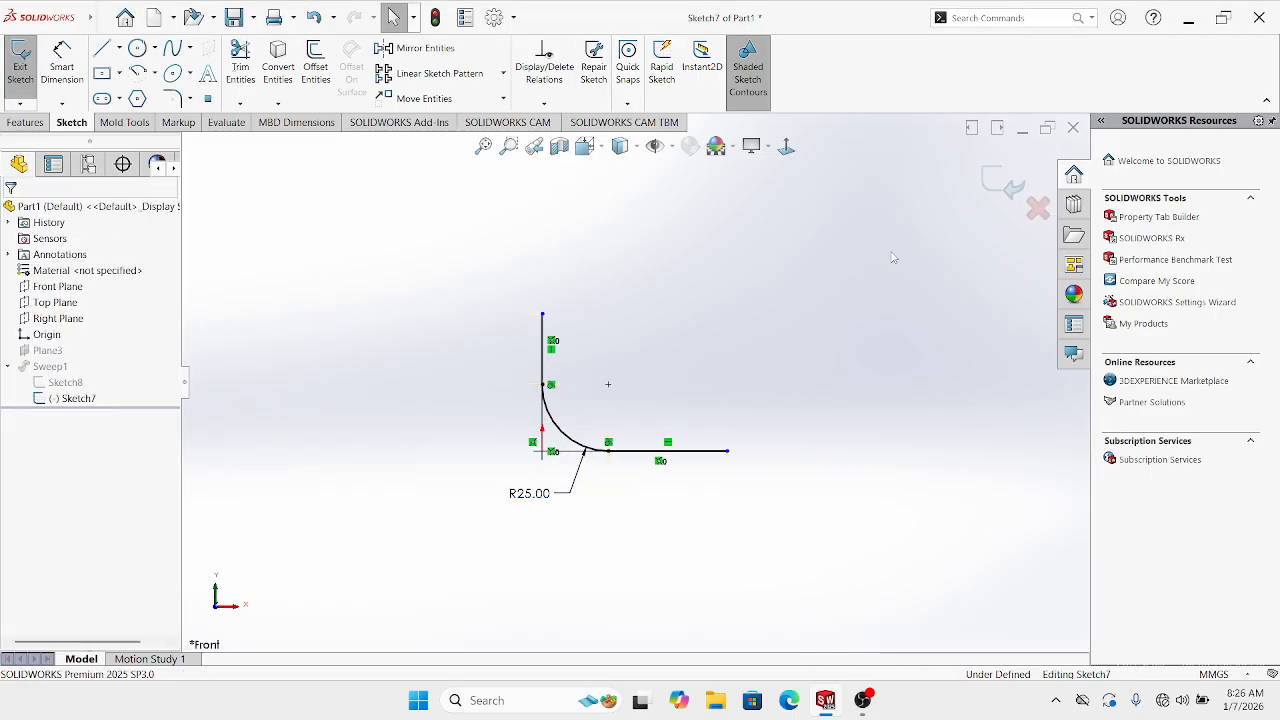
pyautogui.click(1005, 183)
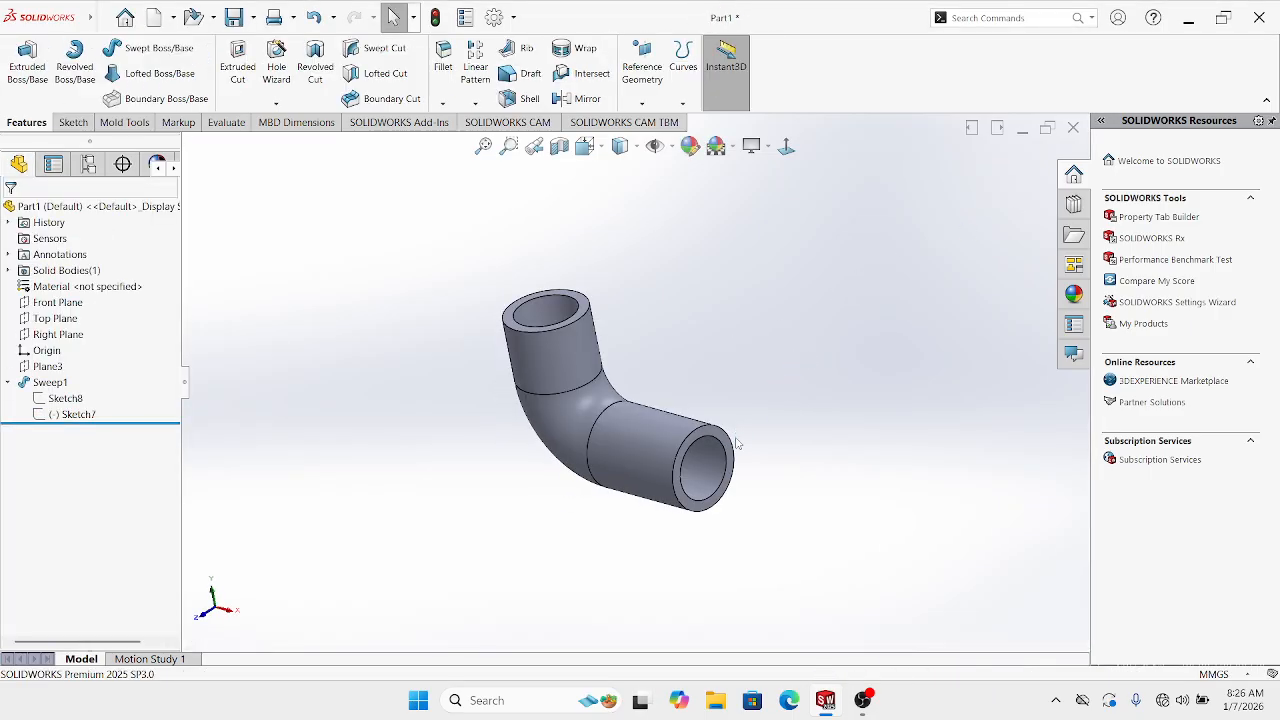
# Start a section view of the pipe and preview cuts on the Right Plane and the Top Plane
pyautogui.moveTo(736, 443); pyautogui.dragTo(648, 423, button='middle')
pyautogui.hotkey('ctrl', '1')
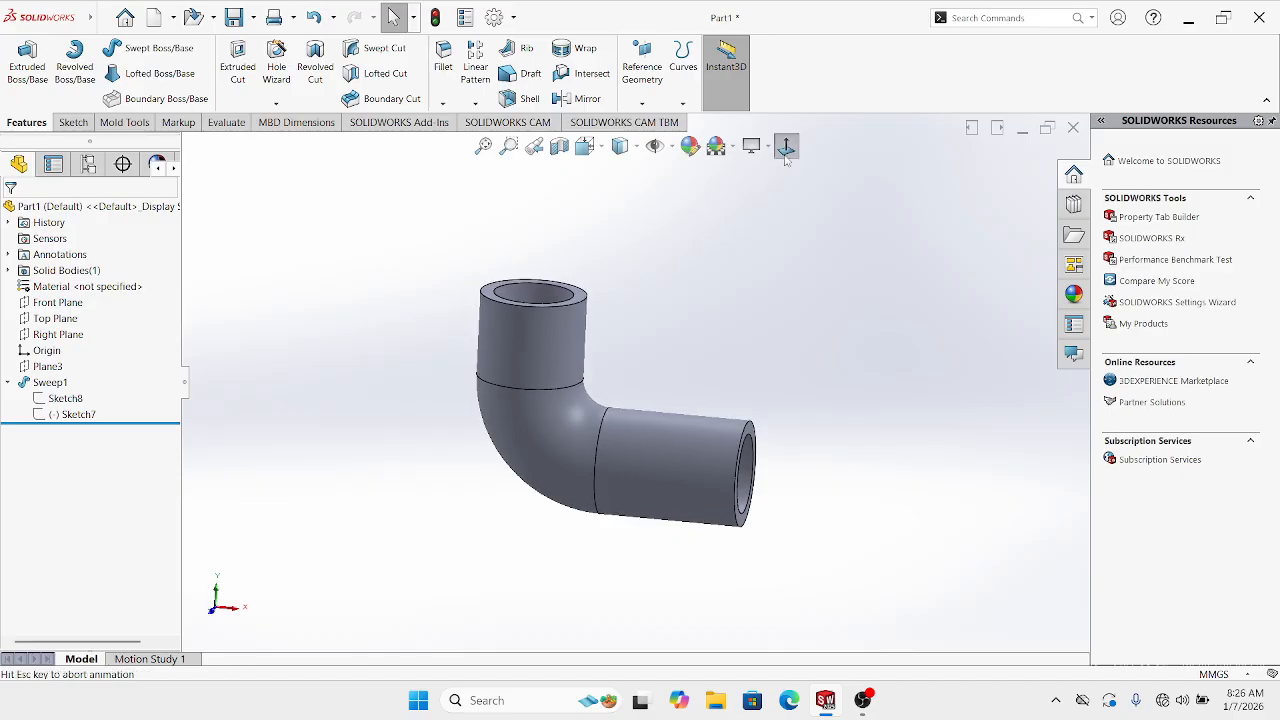
pyautogui.click(559, 146)
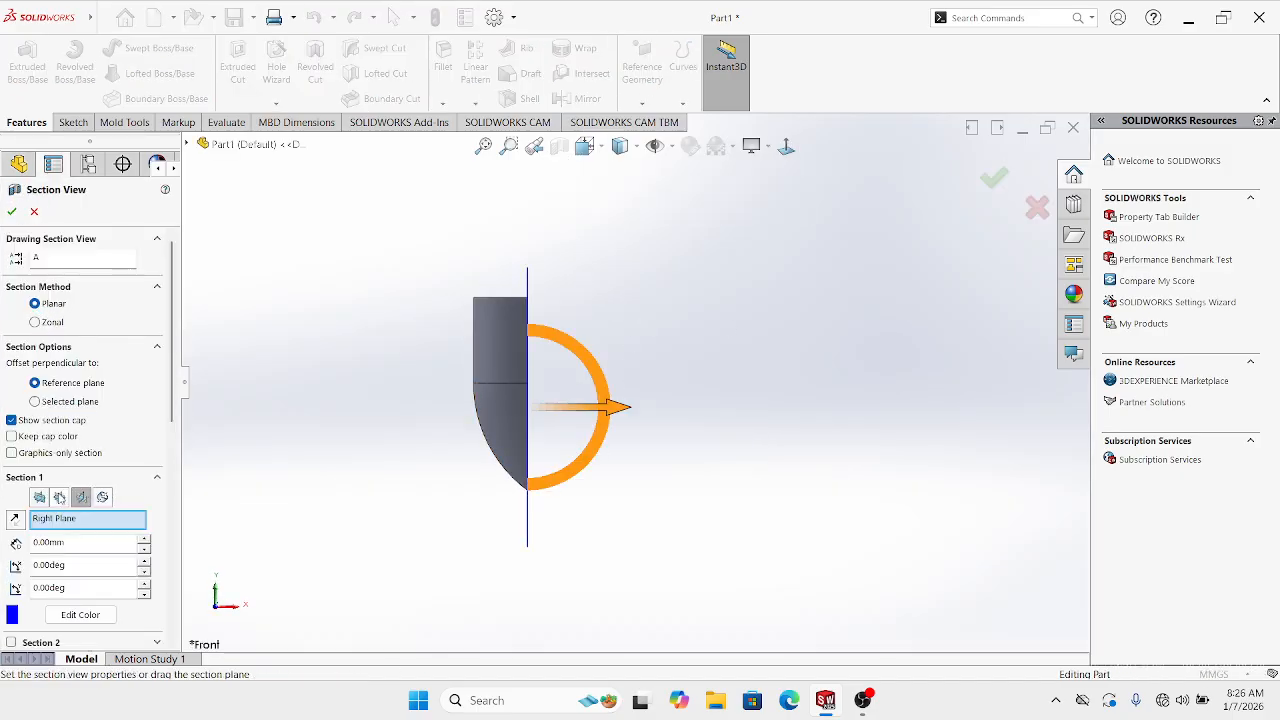
pyautogui.click(59, 497)
pyautogui.click(81, 497)
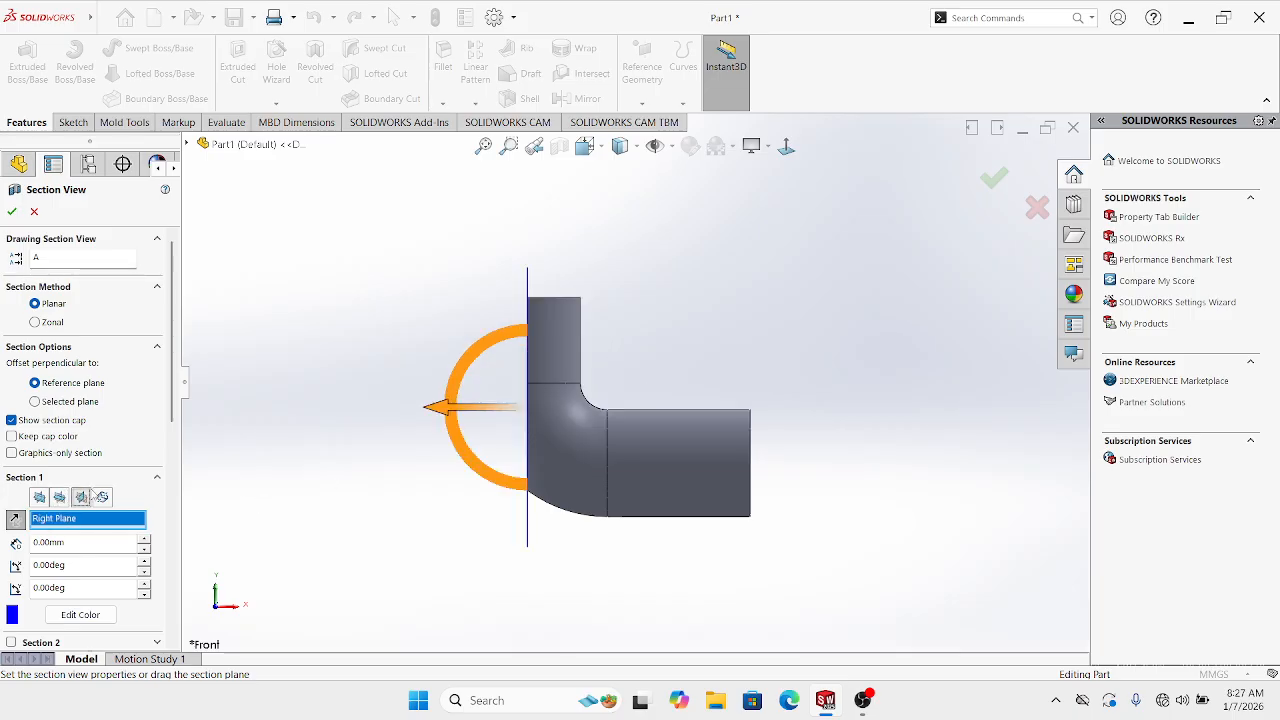
pyautogui.click(59, 497)
pyautogui.moveTo(391, 462); pyautogui.dragTo(414, 557, button='middle')
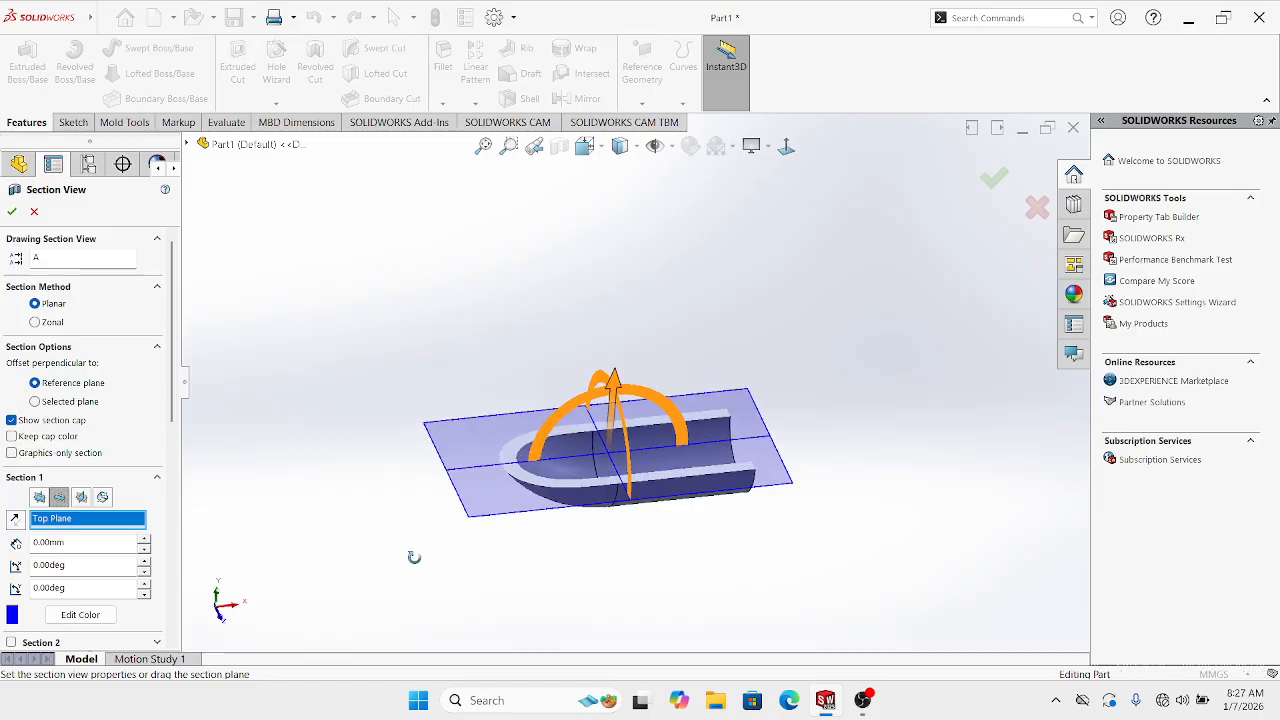
pyautogui.moveTo(604, 384); pyautogui.dragTo(645, 245)
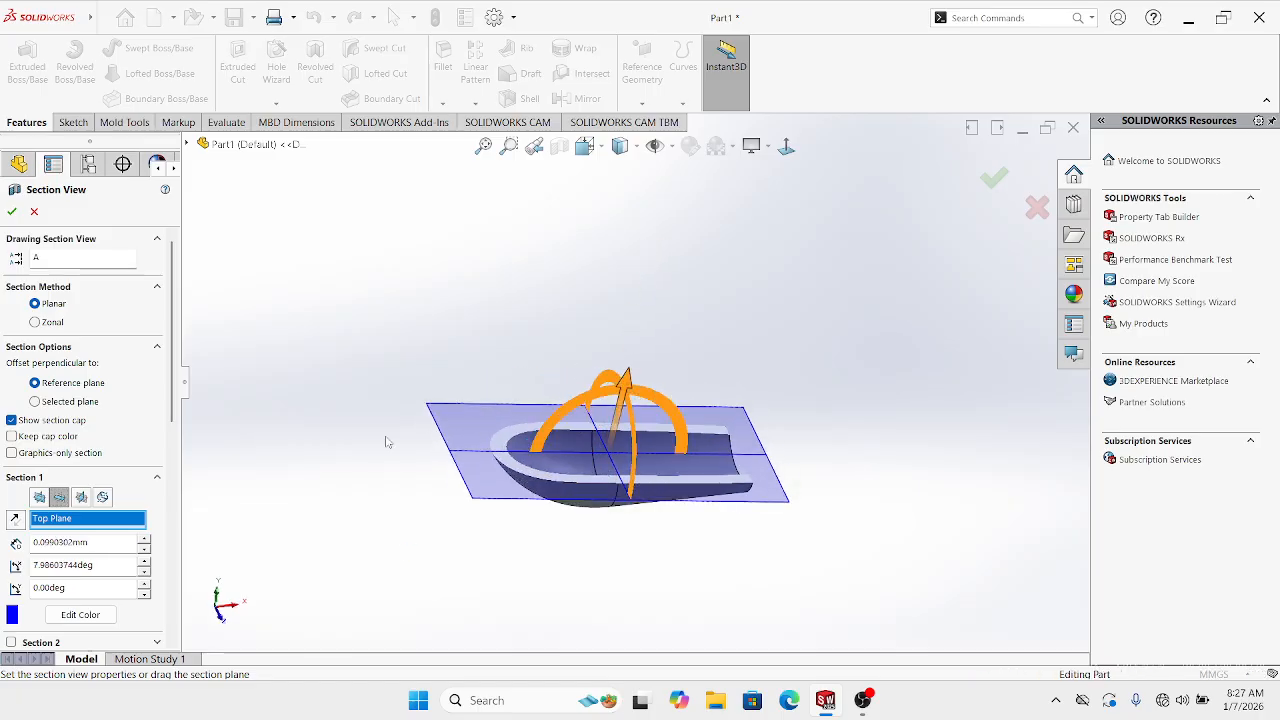
# Section the pipe along the Front Plane and view the cut straight on
pyautogui.click(40, 497)
pyautogui.moveTo(614, 470); pyautogui.dragTo(919, 256, button='middle')
pyautogui.click(994, 178)
pyautogui.click(786, 145)
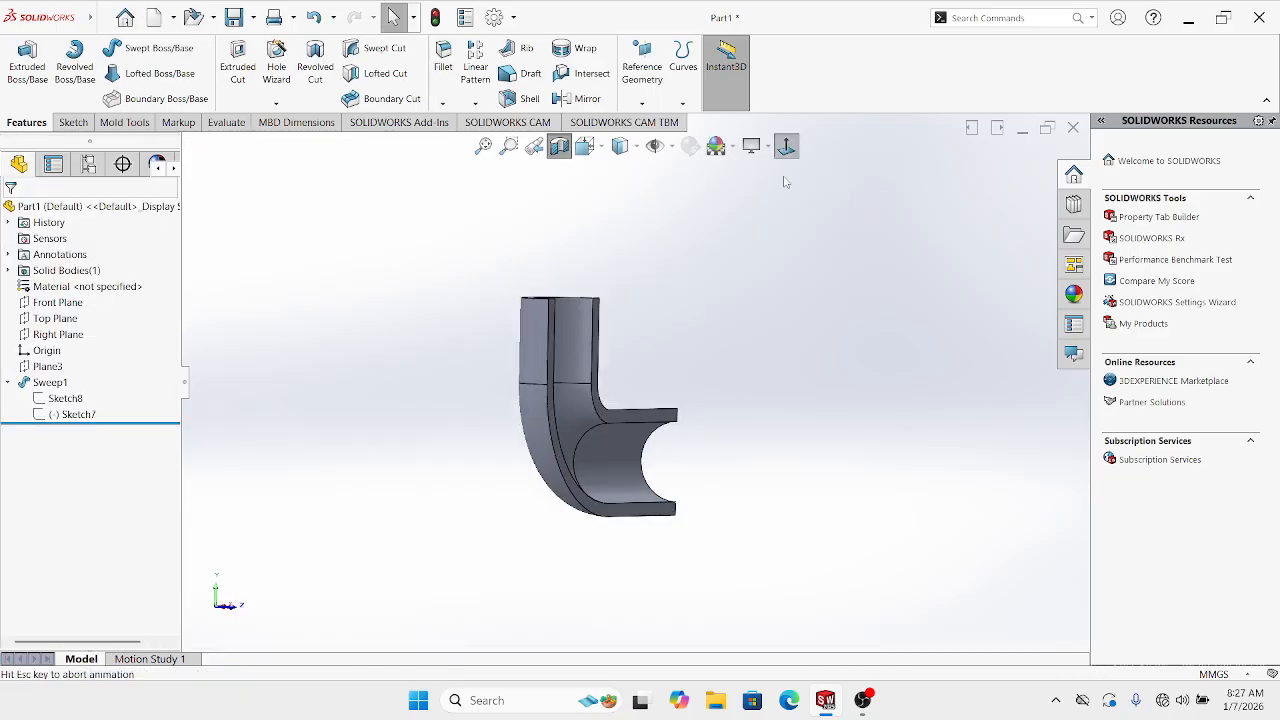
pyautogui.moveTo(839, 378); pyautogui.dragTo(716, 378, button='middle')
pyautogui.click(786, 146)
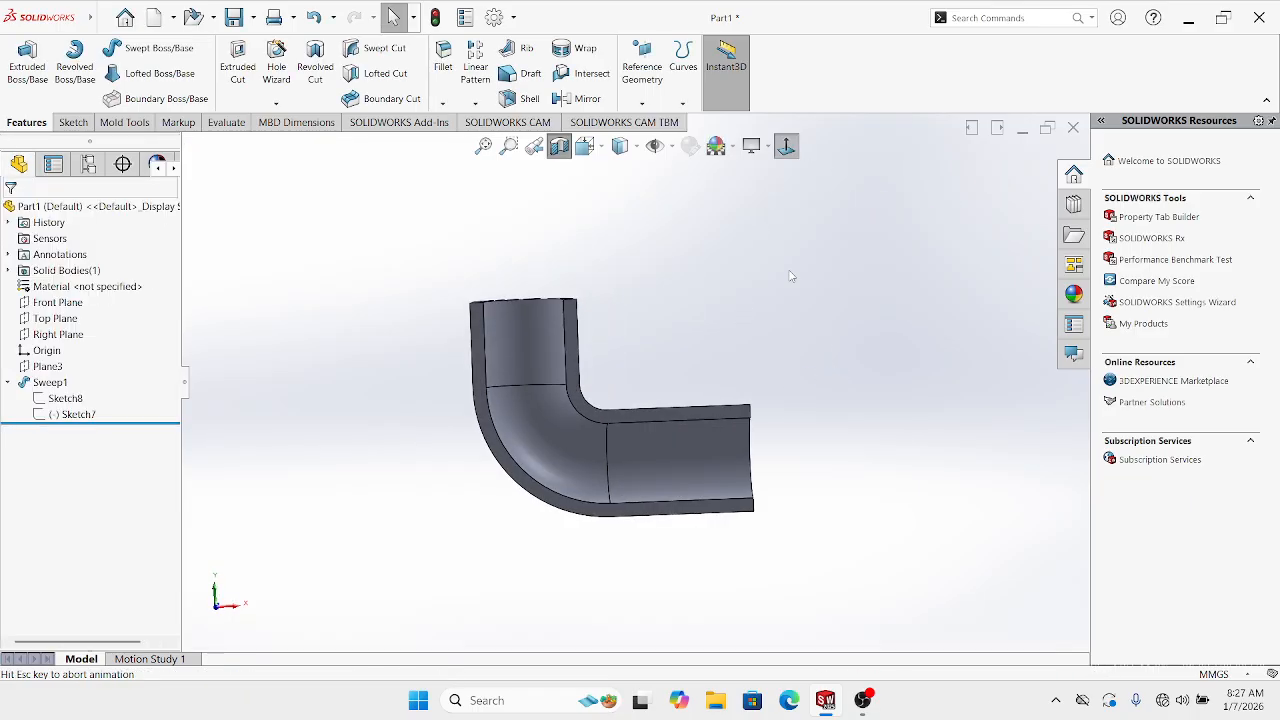
# Examine the pipe wall through the bend in the section, and turn the section view off
pyautogui.scroll(-2, 727, 502)
pyautogui.moveTo(686, 469); pyautogui.dragTo(612, 455, button='middle')
pyautogui.scroll(1, 612, 450)
pyautogui.click(562, 153)
pyautogui.moveTo(572, 342); pyautogui.dragTo(633, 383, button='middle')
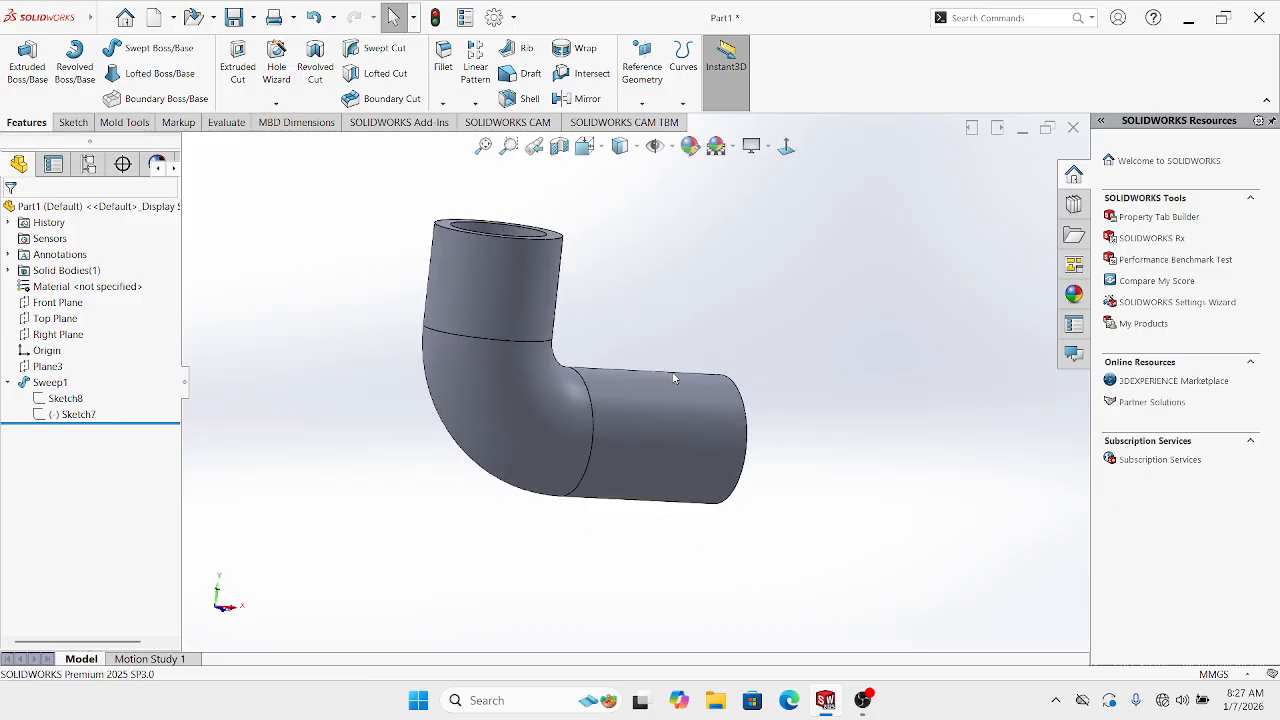
# Highlight the sweep's concentric-circle profile sketch on the pipe and clear the selection
pyautogui.scroll(2, 633, 383)
pyautogui.click(65, 398)
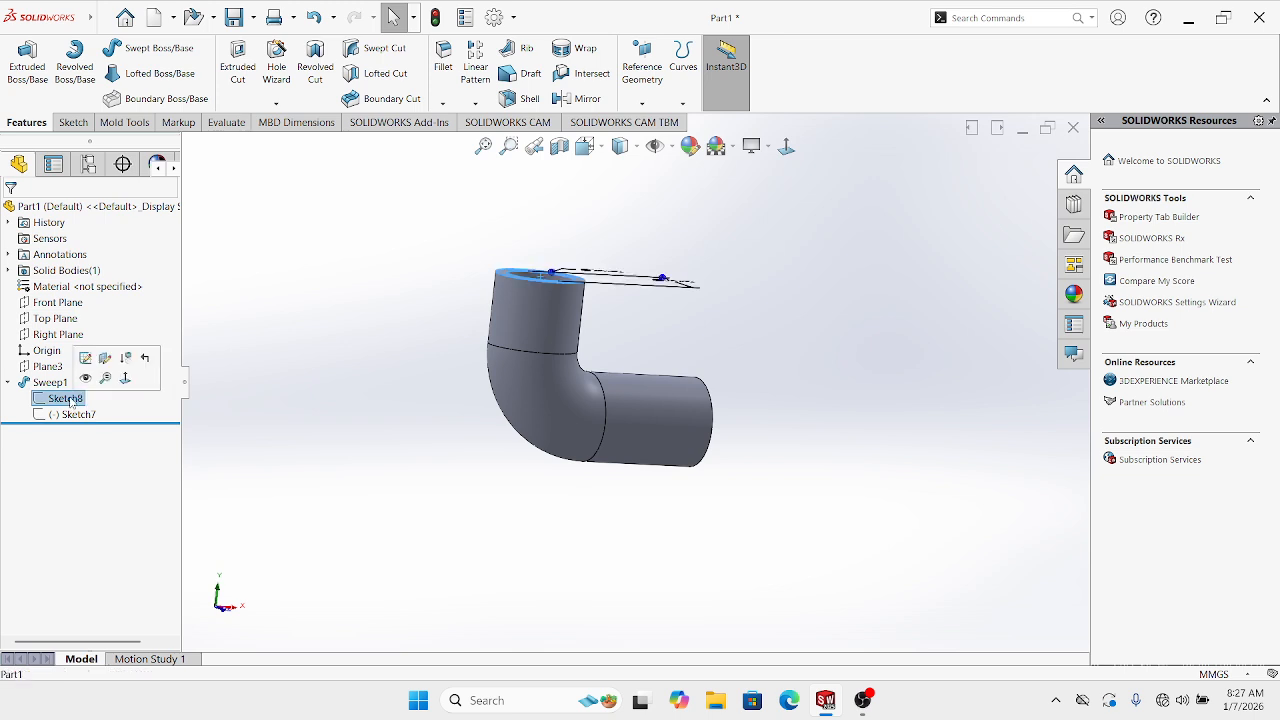
pyautogui.click(174, 404)
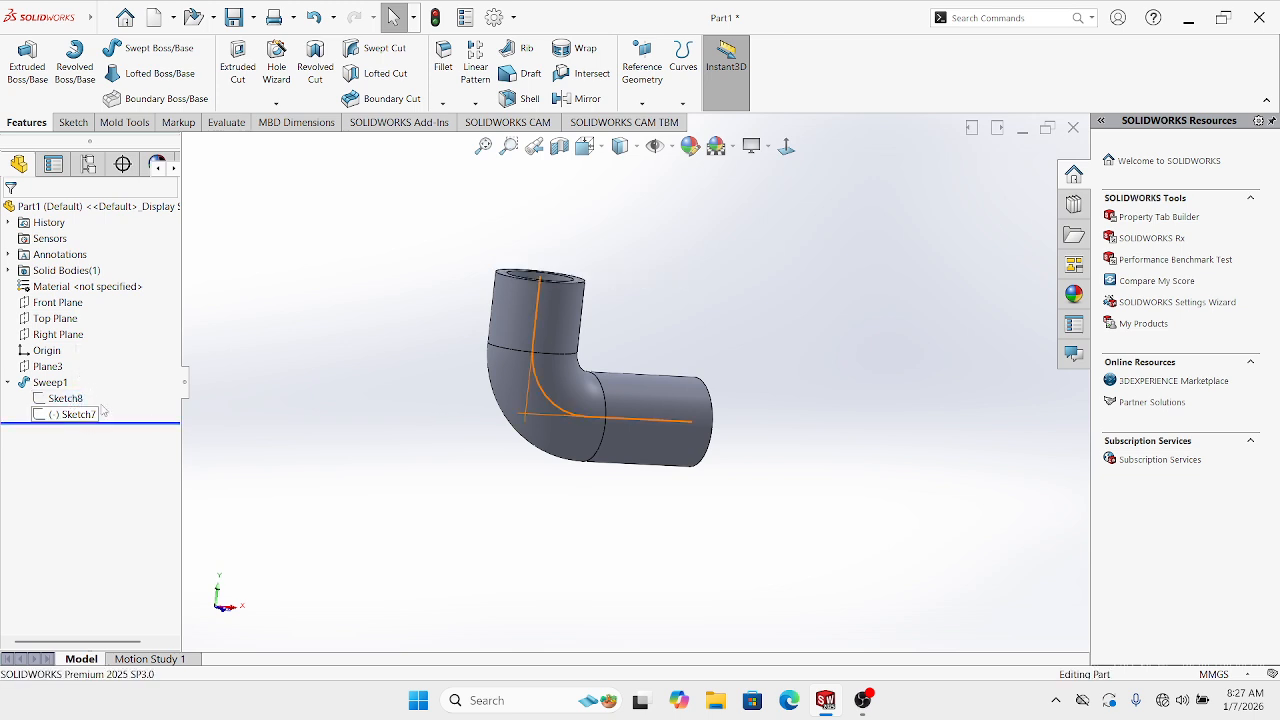
# Edit the sweep's path sketch and dimension the vertical leg's height from the arc's lower end to the upper endpoint as 150 mm
pyautogui.rightClick(90, 414)
pyautogui.click(117, 369)
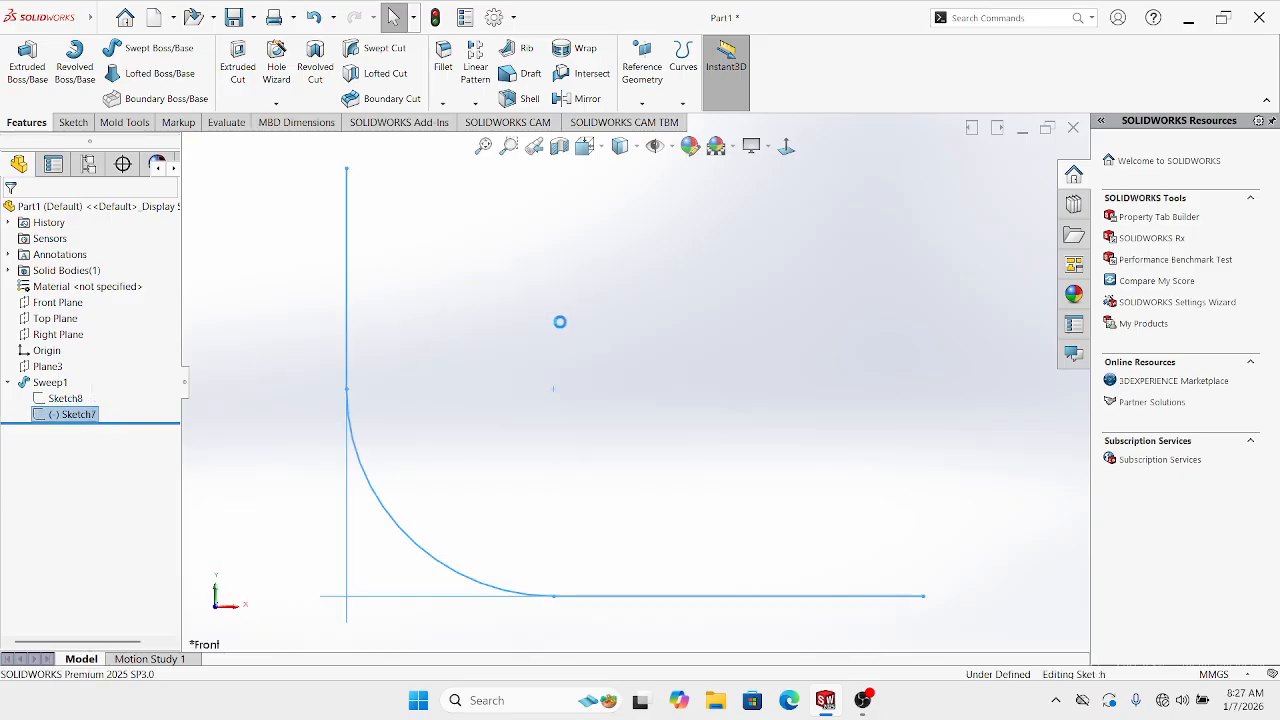
pyautogui.scroll(8, 570, 328)
pyautogui.click(62, 66)
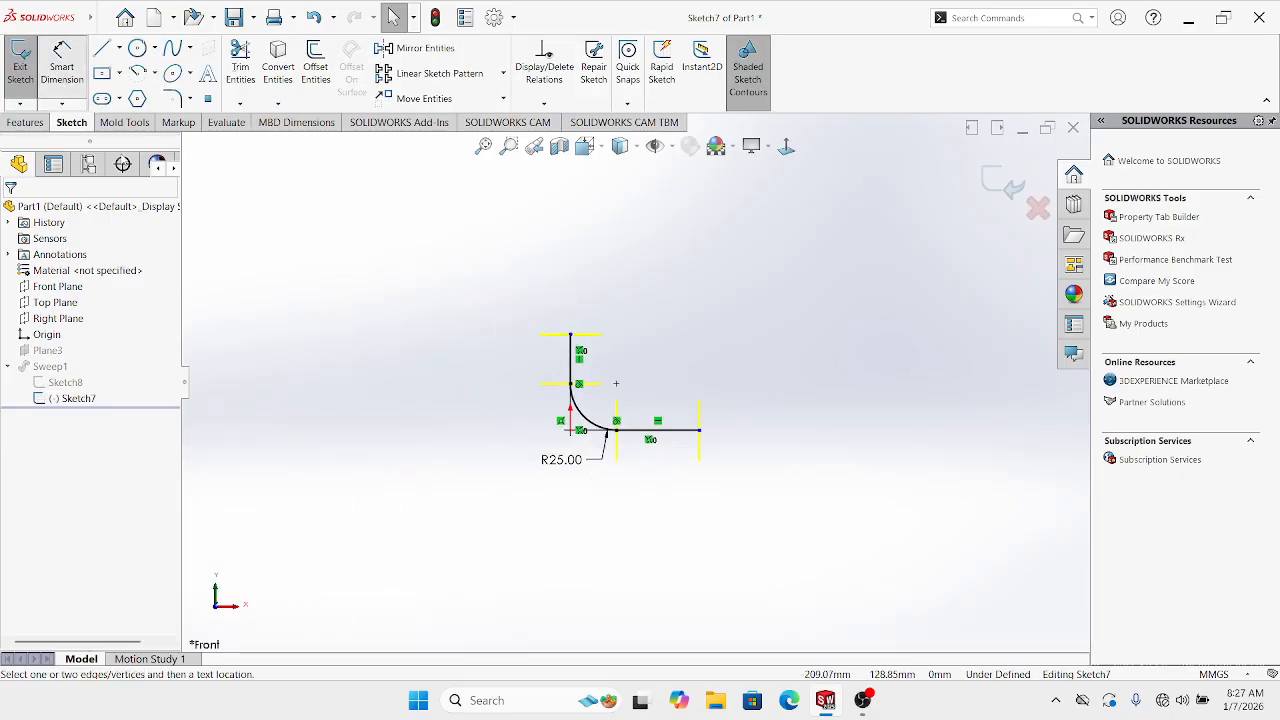
pyautogui.scroll(-2, 480, 405)
pyautogui.scroll(-2, 612, 375)
pyautogui.click(610, 281)
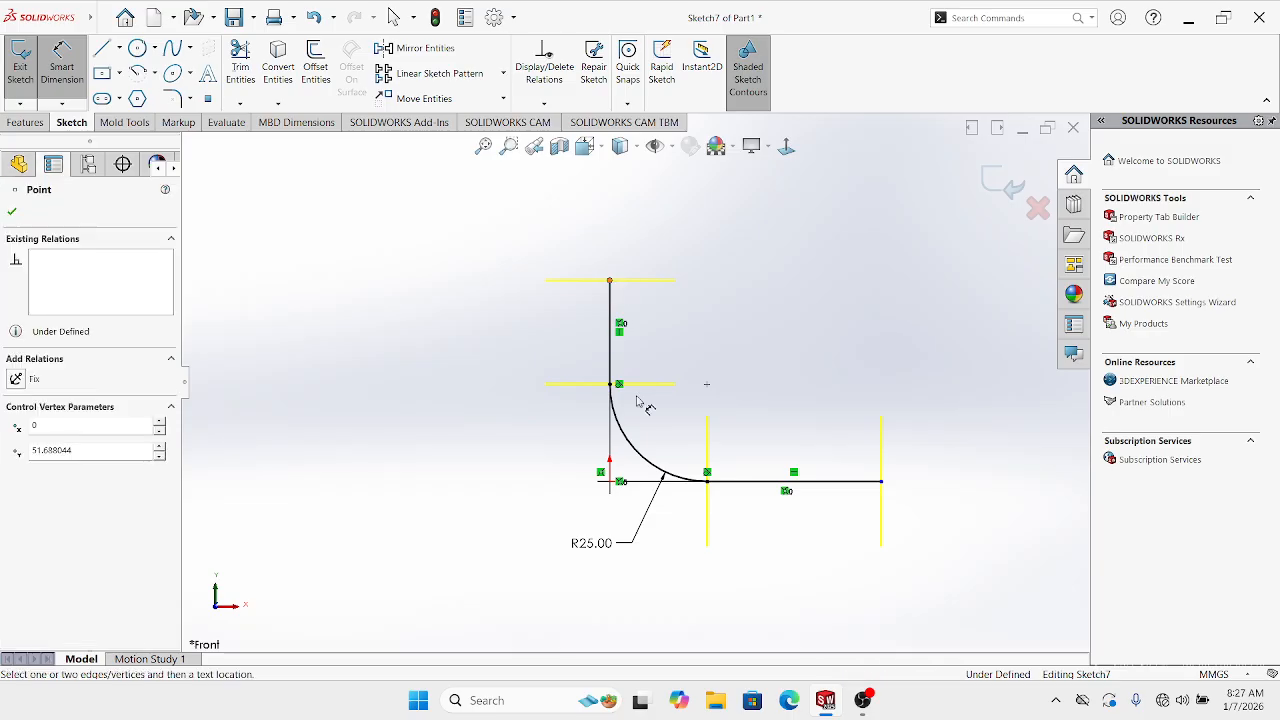
pyautogui.click(707, 481)
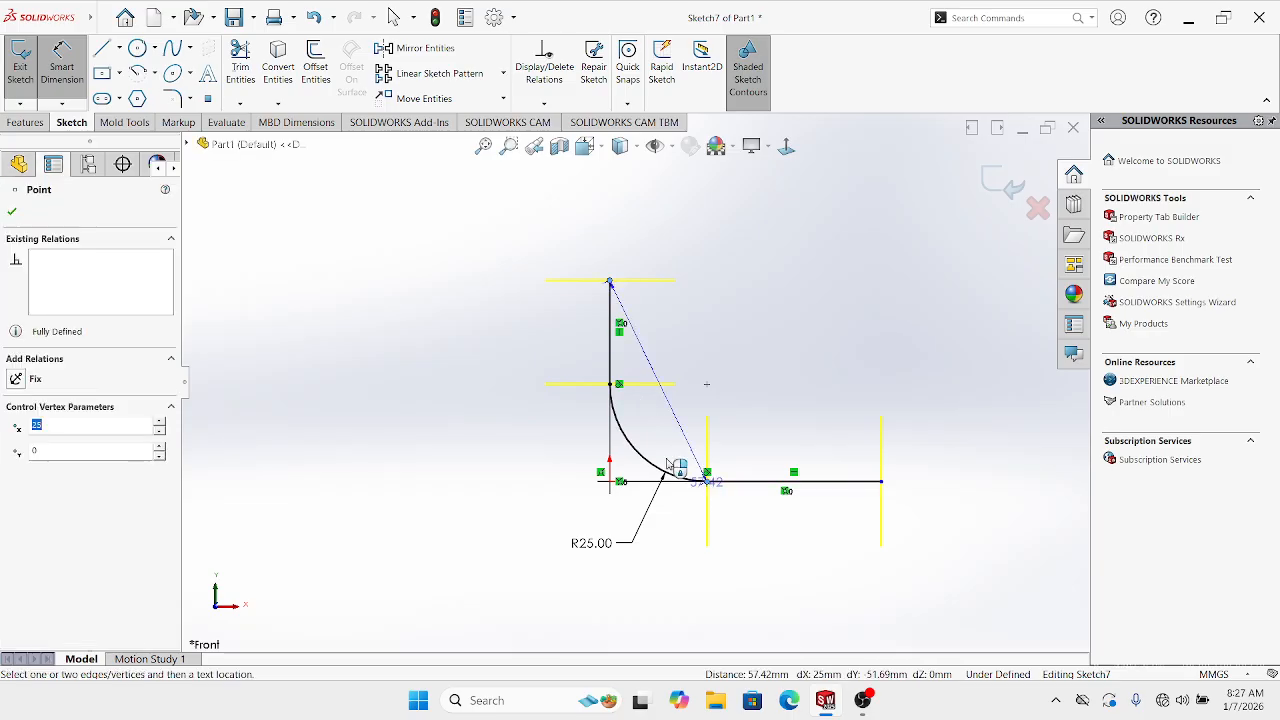
pyautogui.click(431, 423)
pyautogui.write('1')
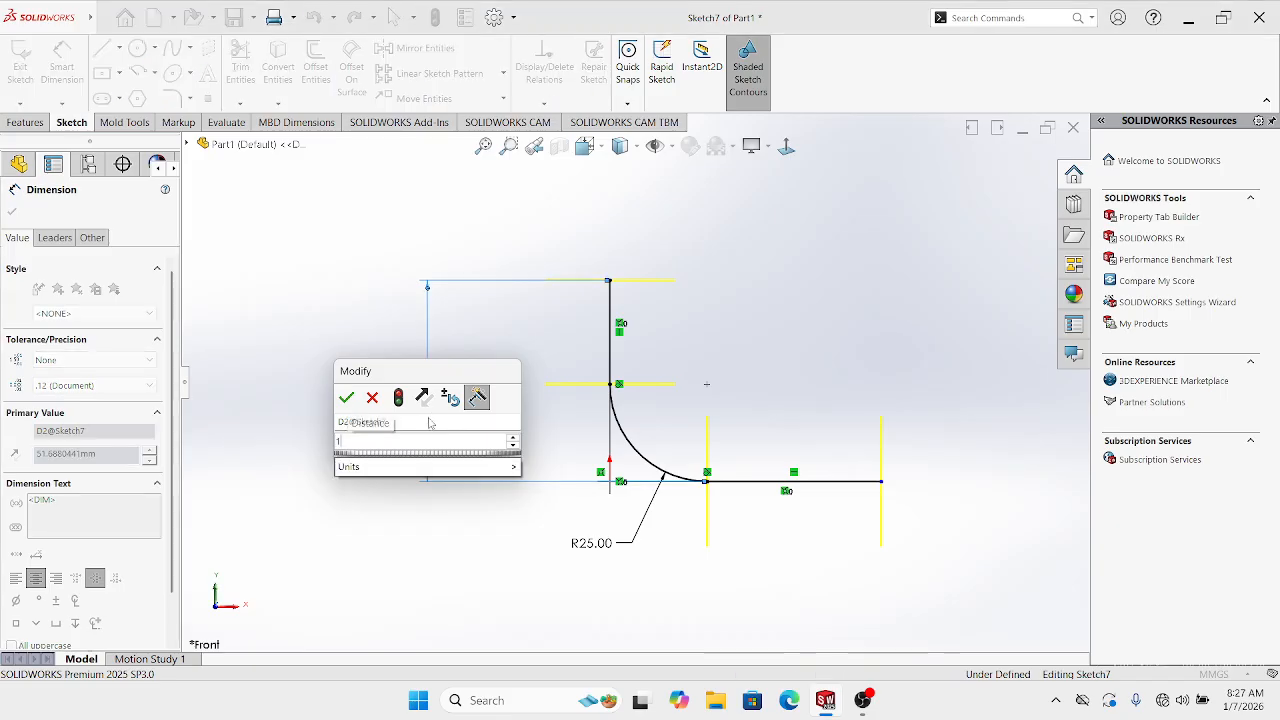
pyautogui.write('50')
pyautogui.press('Return')
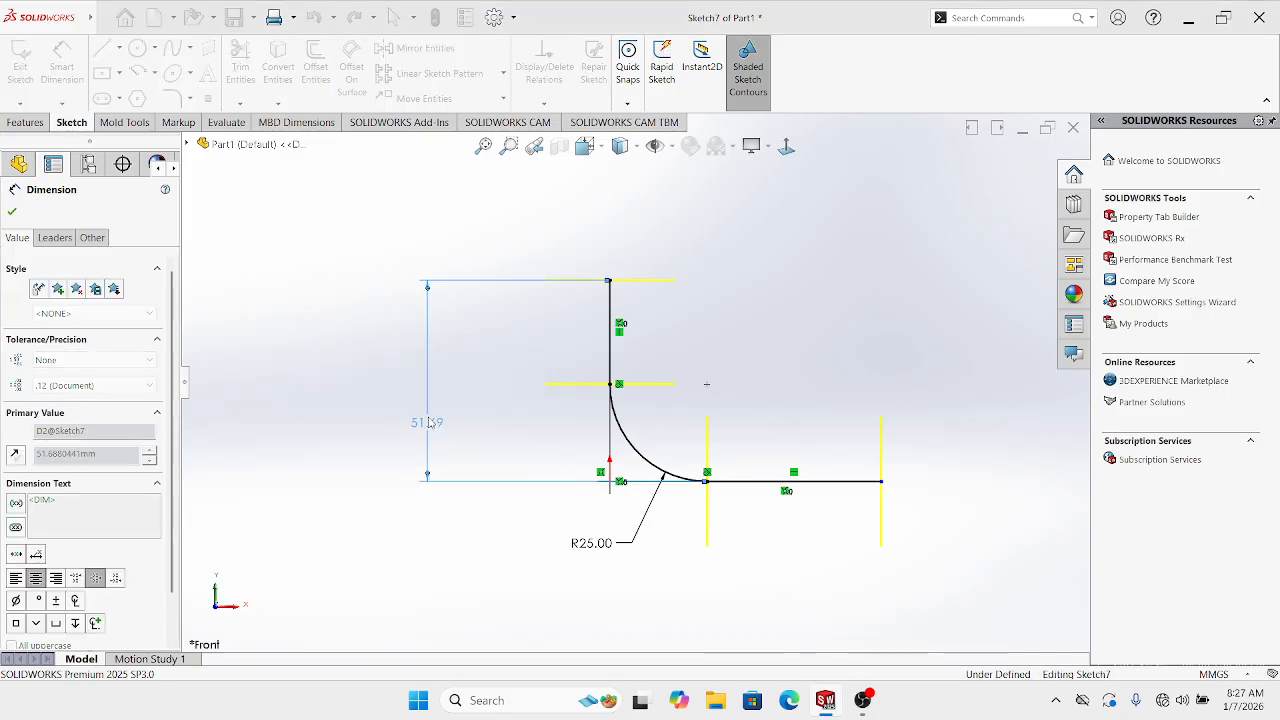
# Dimension the horizontal leg from the arc's upper end to its far endpoint as 150 mm, and exit the path sketch
pyautogui.scroll(3, 742, 515)
pyautogui.scroll(-2, 768, 465)
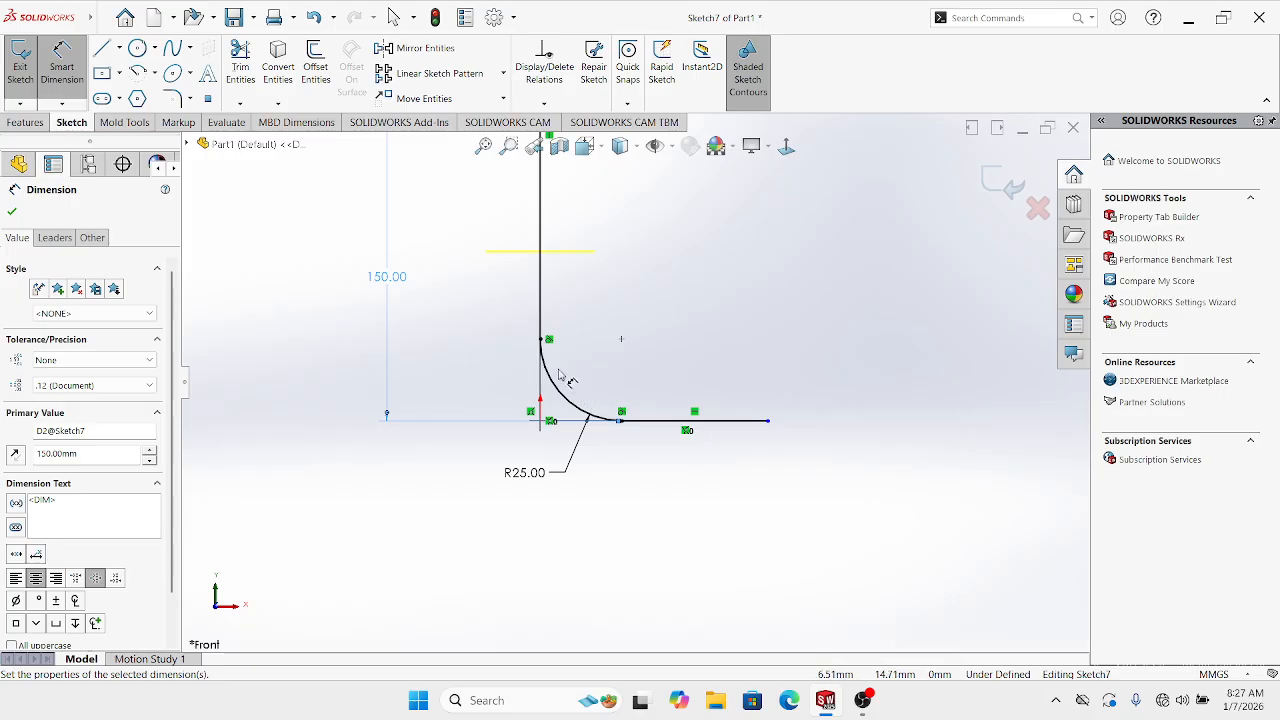
pyautogui.click(541, 341)
pyautogui.click(768, 421)
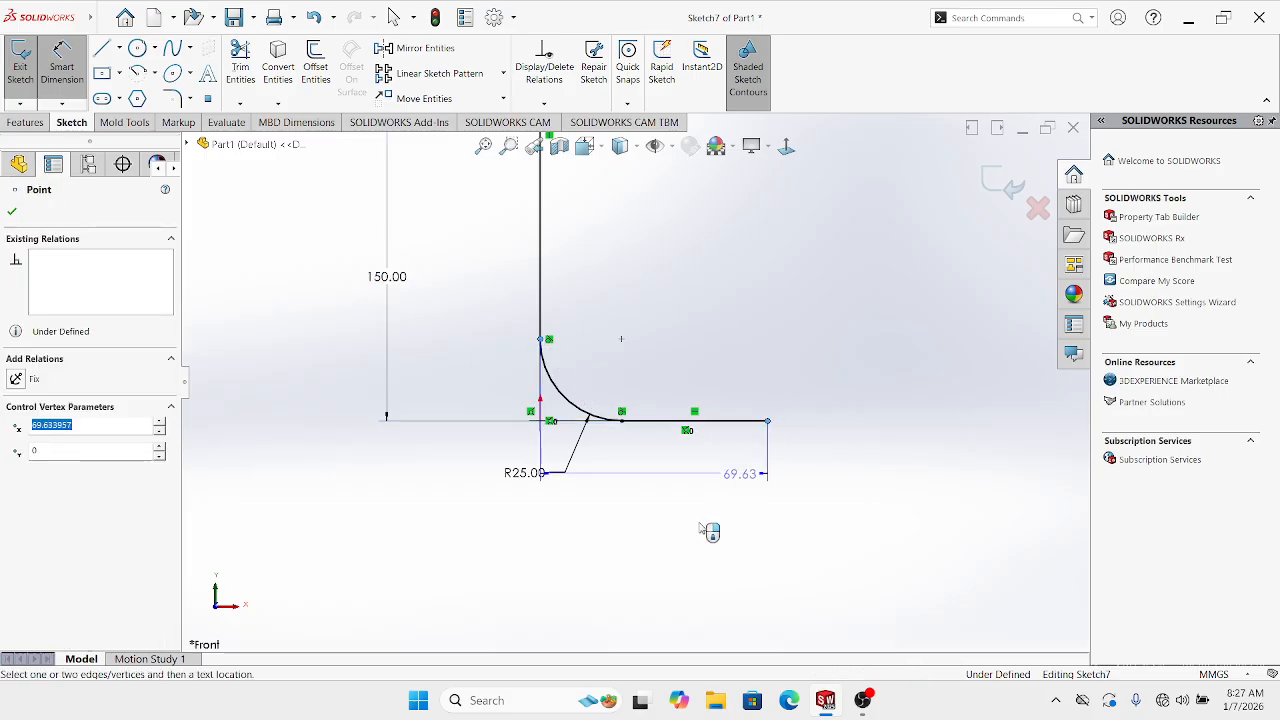
pyautogui.click(665, 552)
pyautogui.write('15')
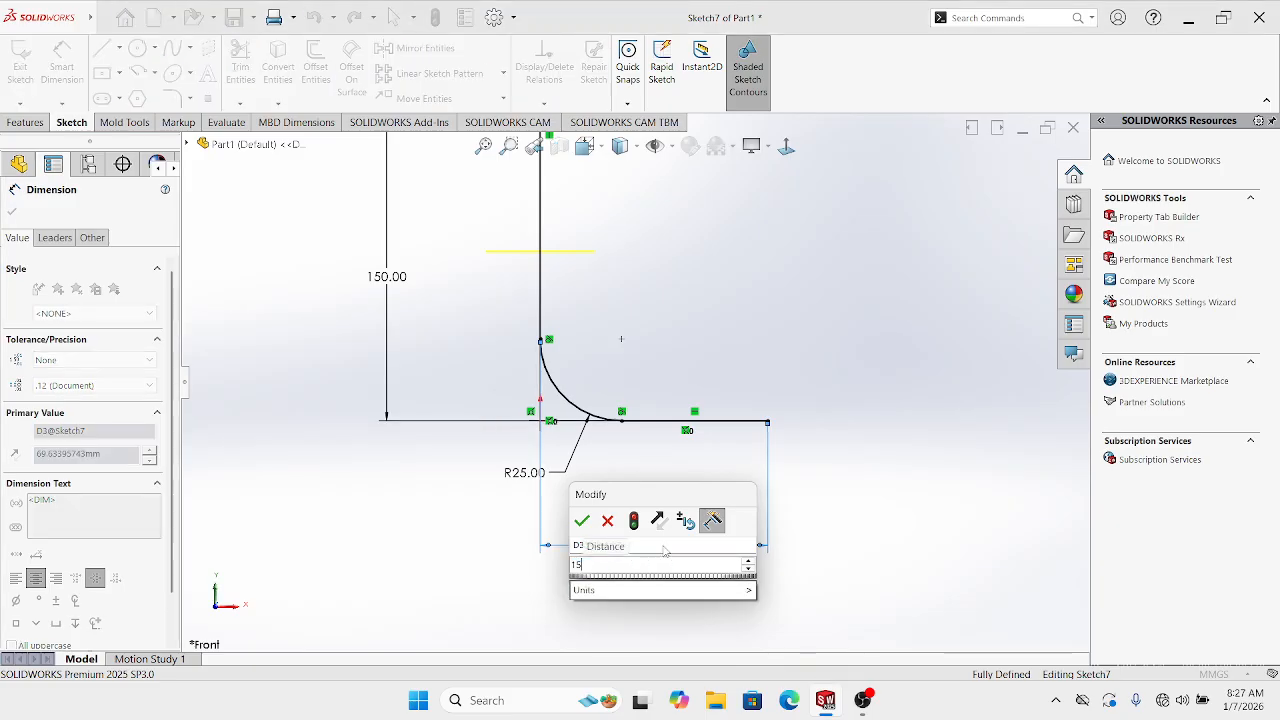
pyautogui.write('0')
pyautogui.press('Return')
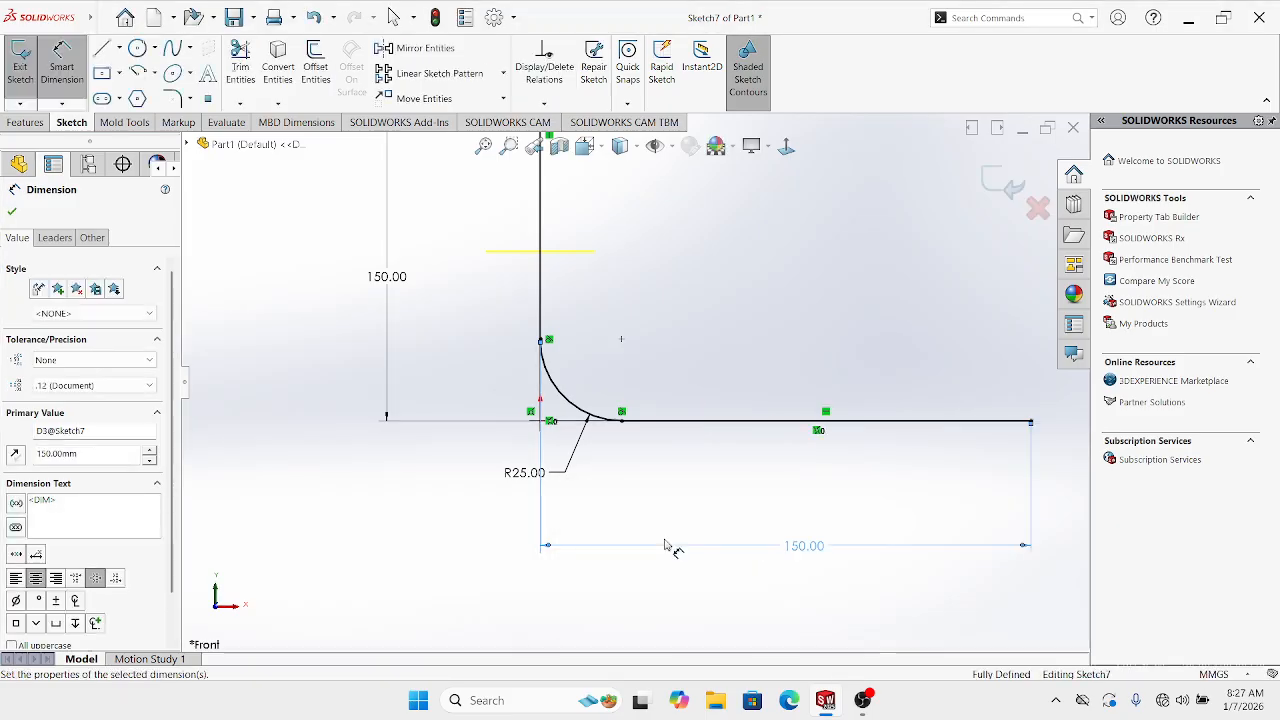
pyautogui.click(1008, 182)
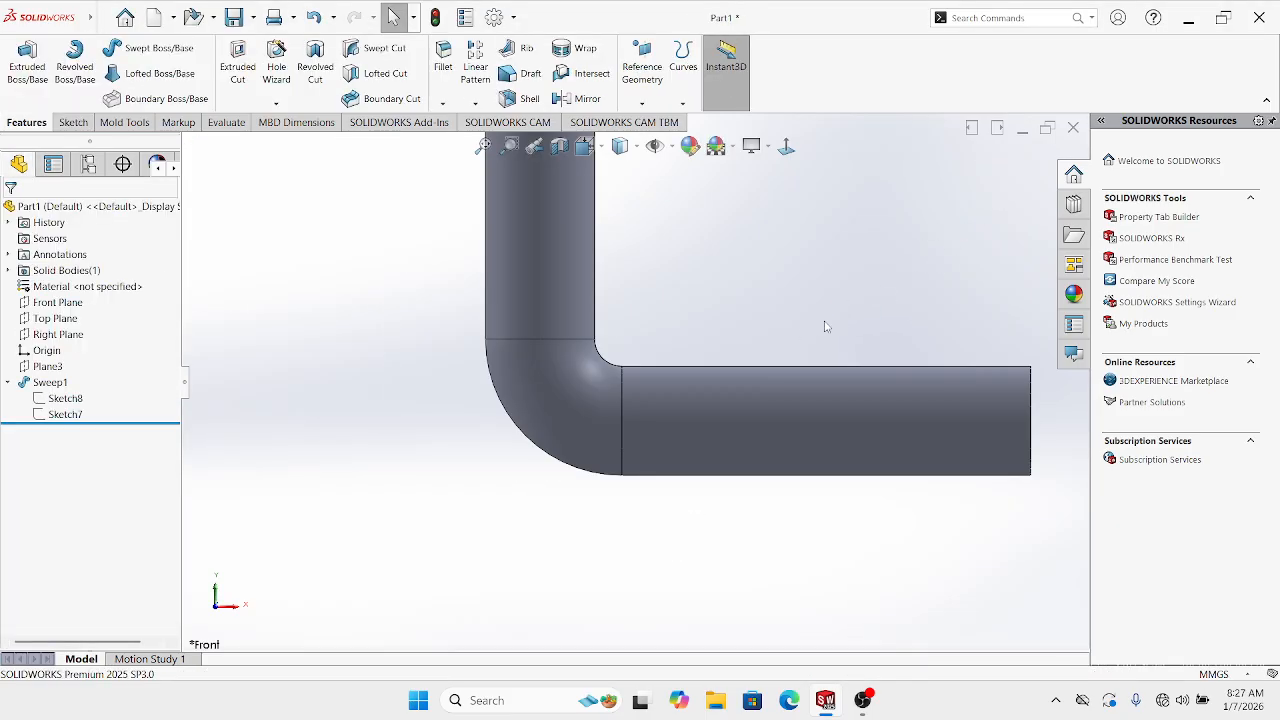
# Section the lengthened pipe along the Front Plane and examine the cut through both legs and the bend
pyautogui.moveTo(790, 313); pyautogui.dragTo(787, 284, button='middle')
pyautogui.click(786, 147)
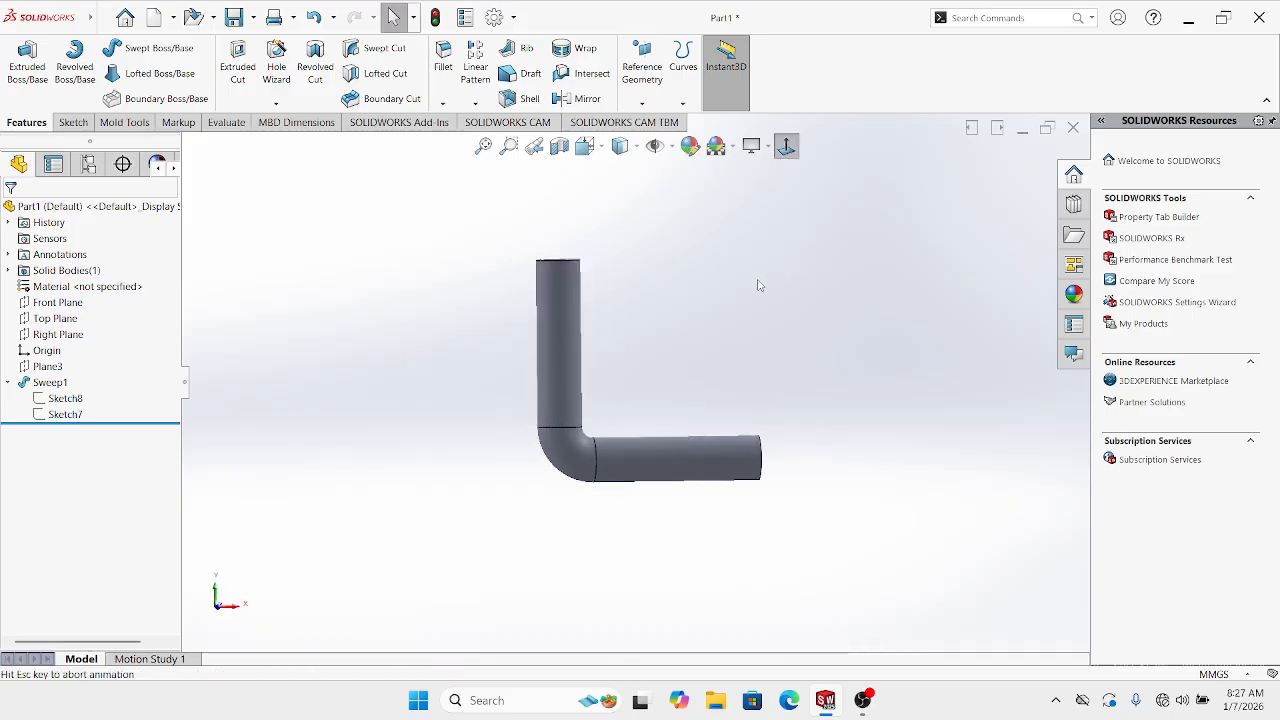
pyautogui.click(559, 146)
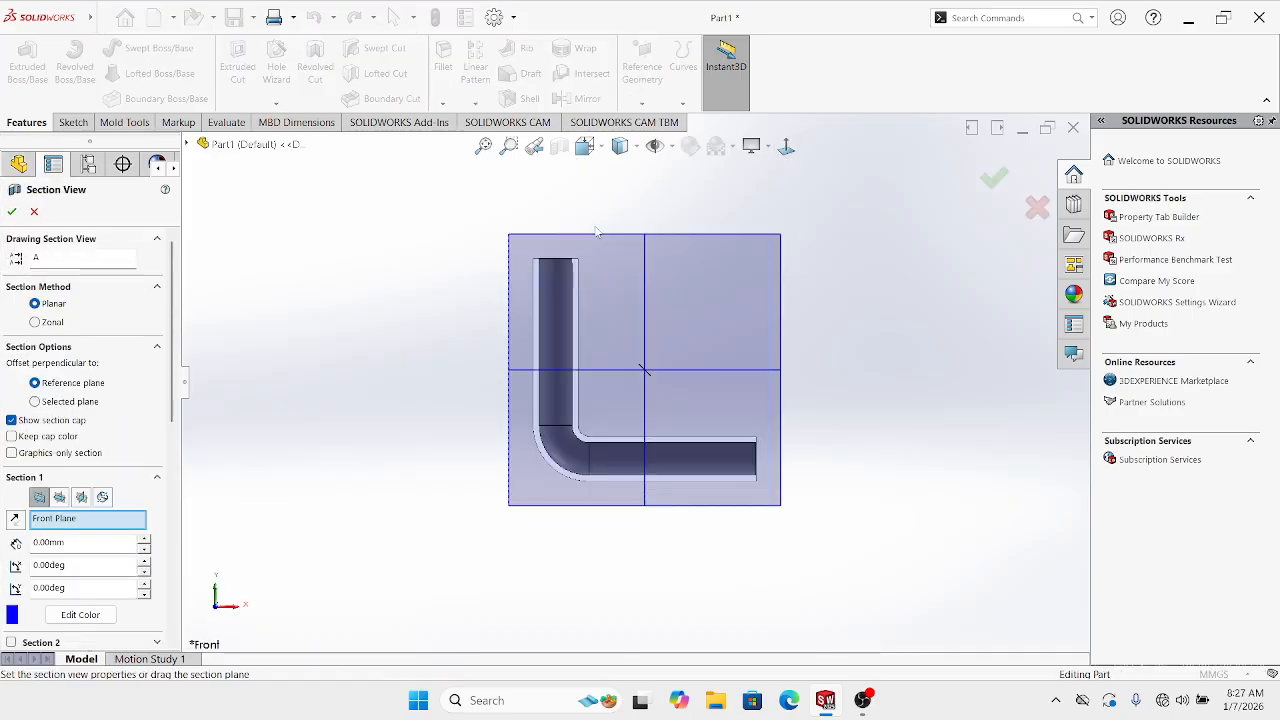
pyautogui.click(995, 178)
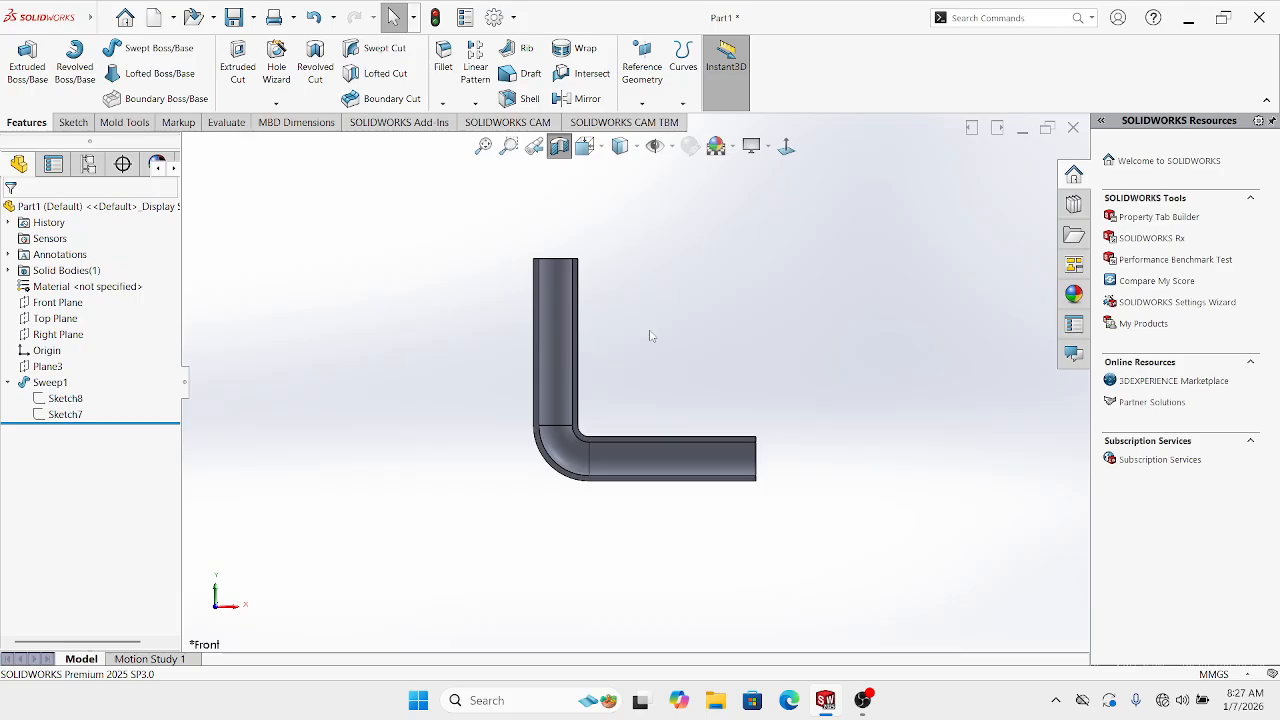
pyautogui.moveTo(633, 346); pyautogui.dragTo(605, 328, button='middle')
pyautogui.scroll(-3, 603, 400)
pyautogui.scroll(1, 603, 400)
pyautogui.scroll(1, 603, 400)
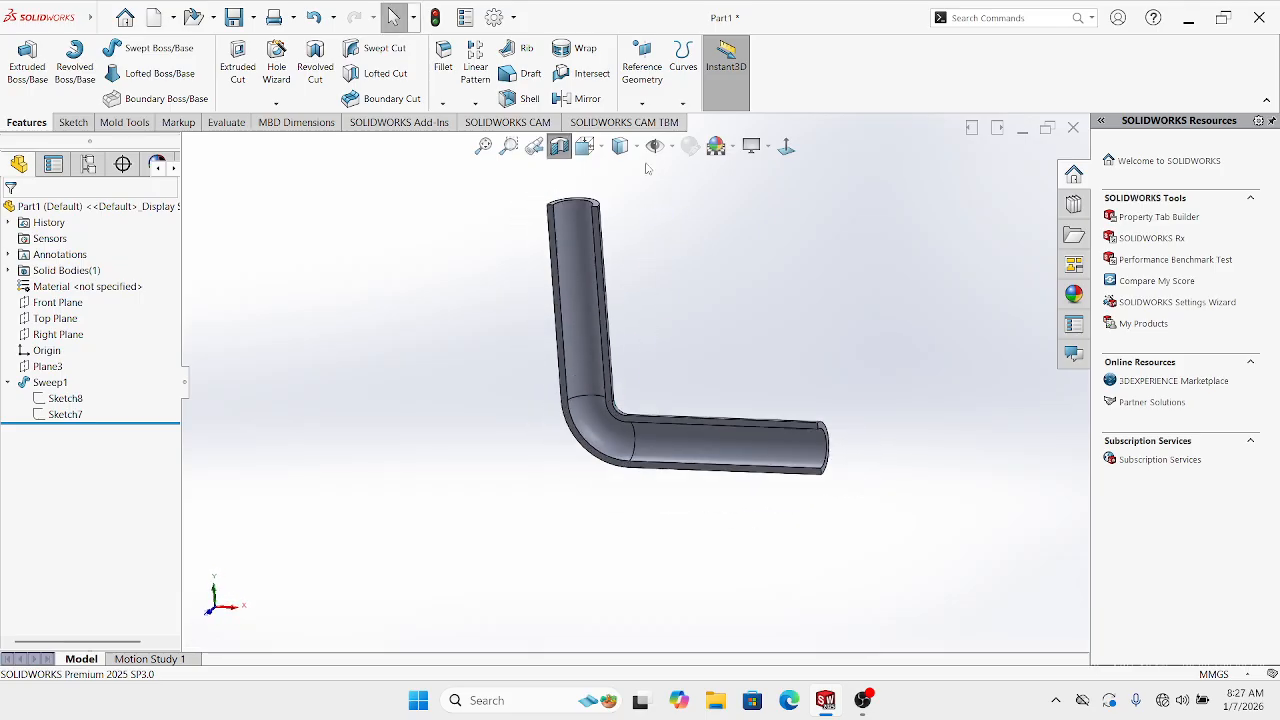
# View the sectioned pipe in the Hidden Lines Removed and Hidden Lines Visible display styles
pyautogui.click(620, 146)
pyautogui.click(622, 226)
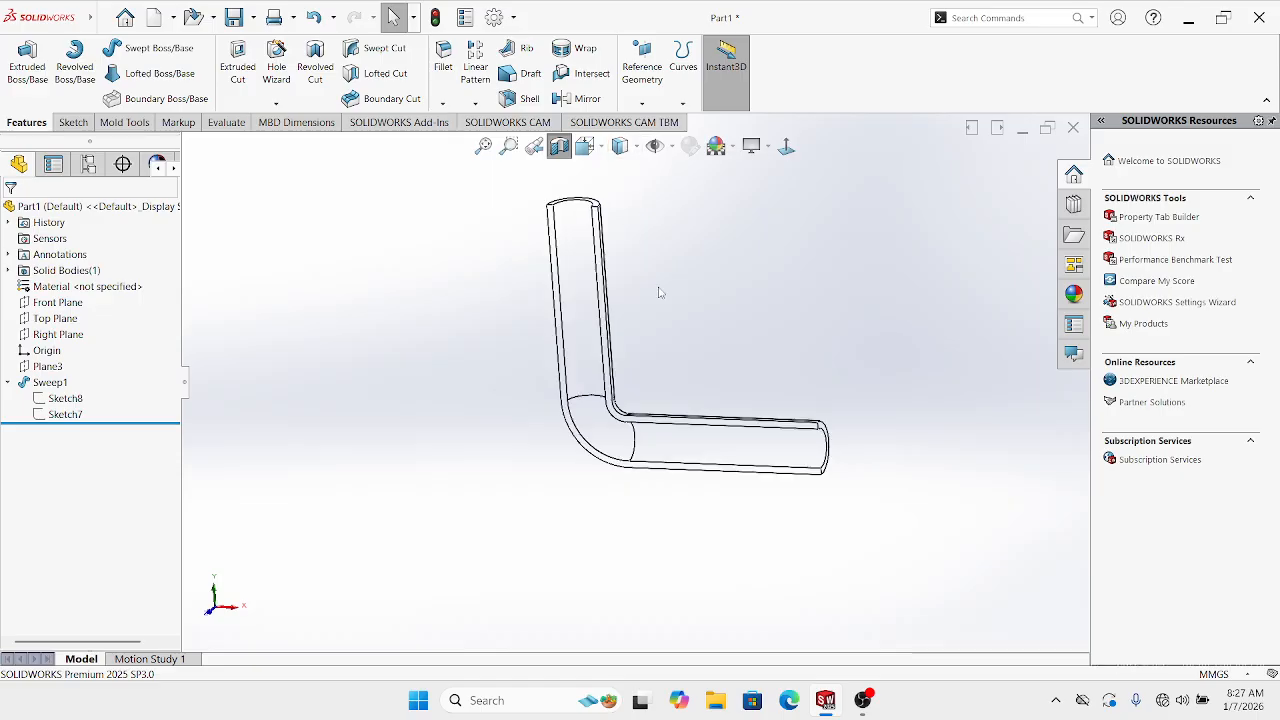
pyautogui.moveTo(657, 289)
pyautogui.mouseDown(button='middle')
pyautogui.moveTo(737, 240)
pyautogui.moveTo(774, 237)
pyautogui.moveTo(692, 329)
pyautogui.moveTo(650, 230)
pyautogui.mouseUp(button='middle')
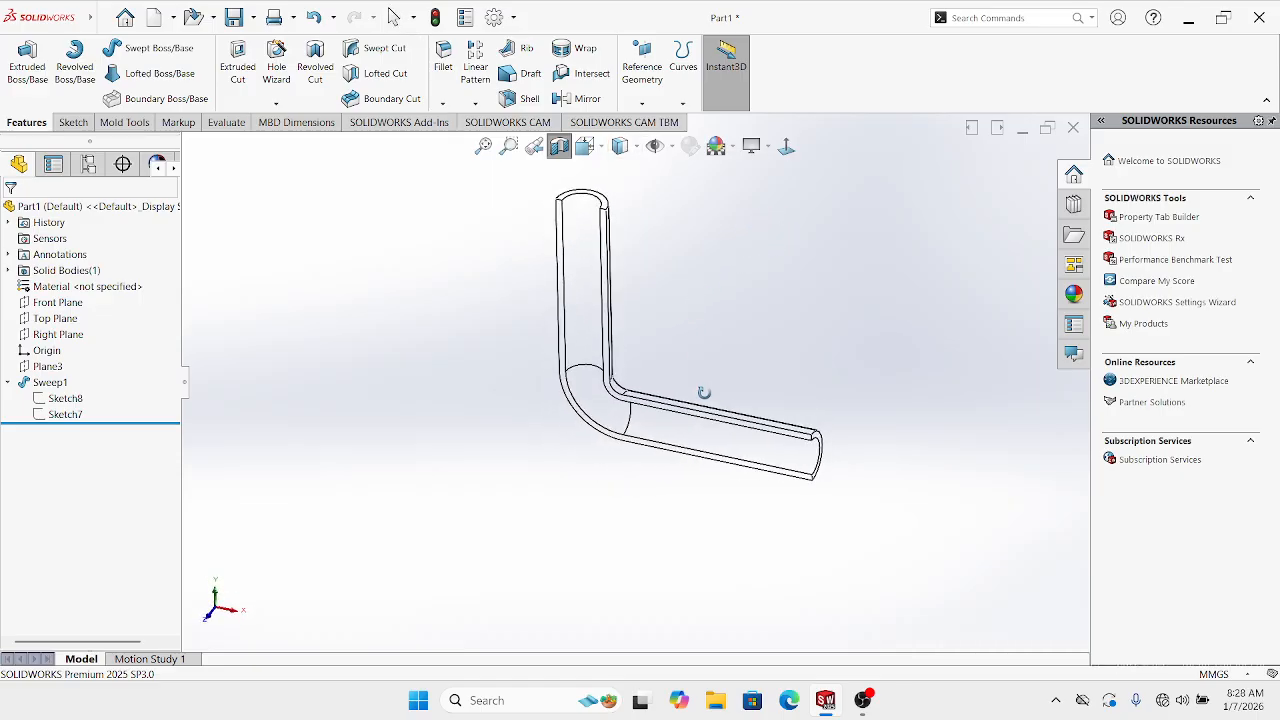
pyautogui.click(621, 146)
pyautogui.click(621, 252)
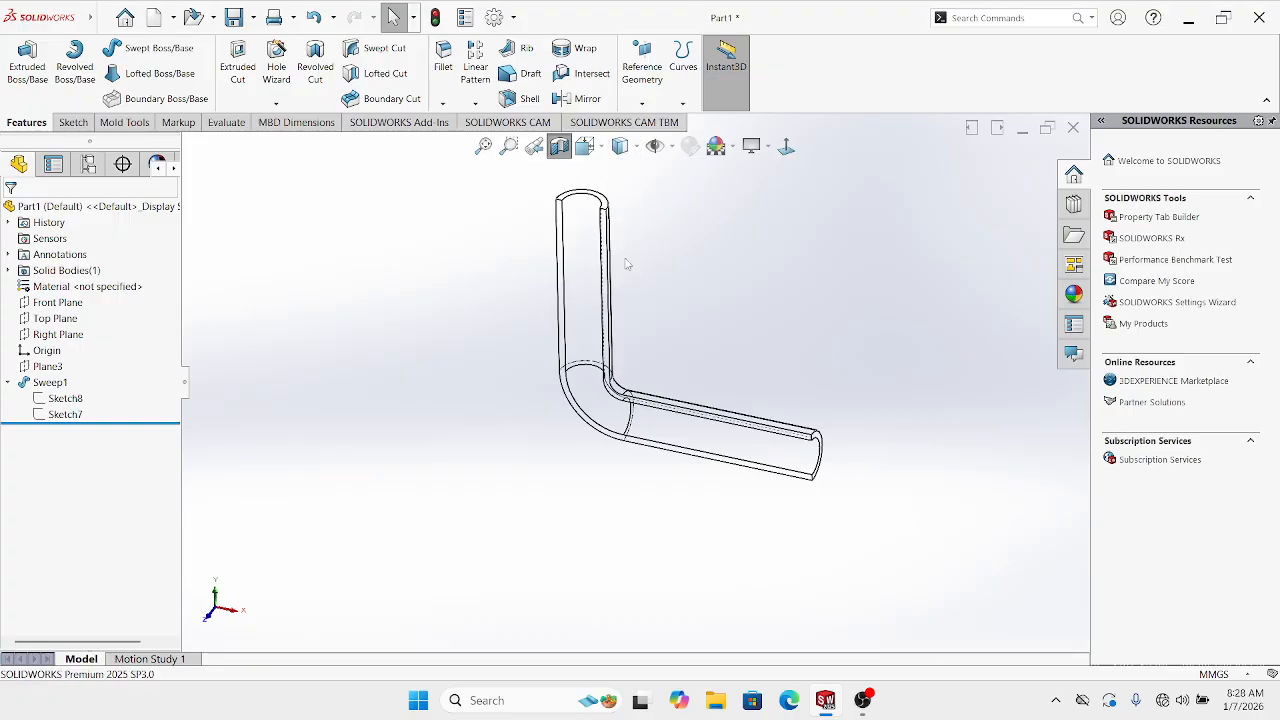
pyautogui.moveTo(683, 369); pyautogui.dragTo(679, 484, button='middle')
# Switch the pipe's display style to Wireframe and turn the section view off
pyautogui.click(621, 146)
pyautogui.click(628, 283)
pyautogui.click(561, 151)
pyautogui.scroll(2, 683, 376)
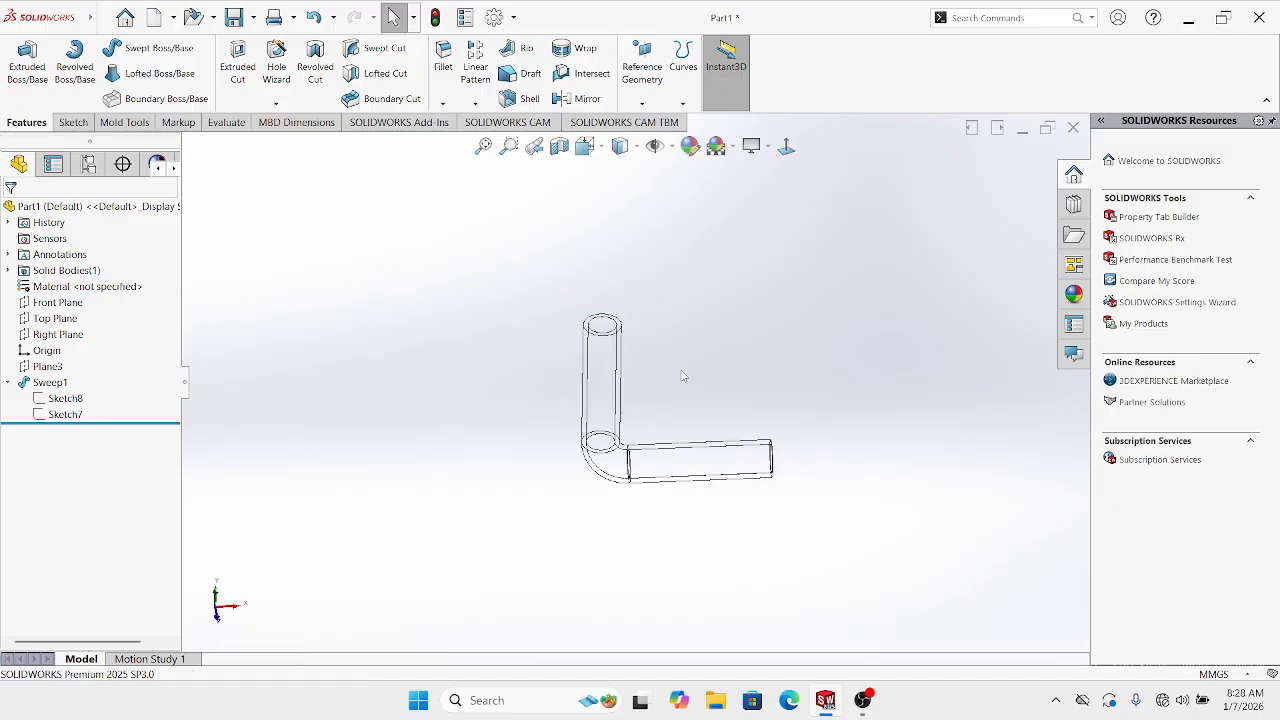
# Set the display style back to Shaded With Edges and inspect the whole pipe from several angles
pyautogui.click(620, 146)
pyautogui.click(630, 195)
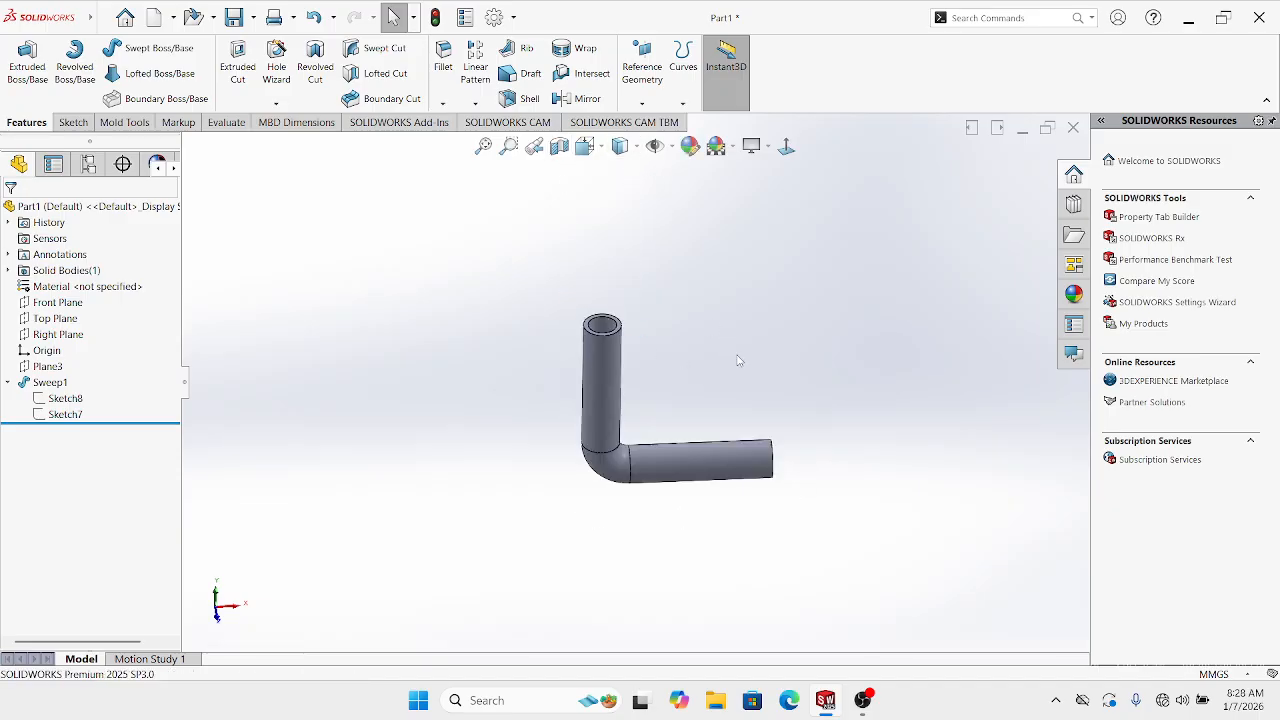
pyautogui.moveTo(738, 360); pyautogui.dragTo(757, 382, button='middle')
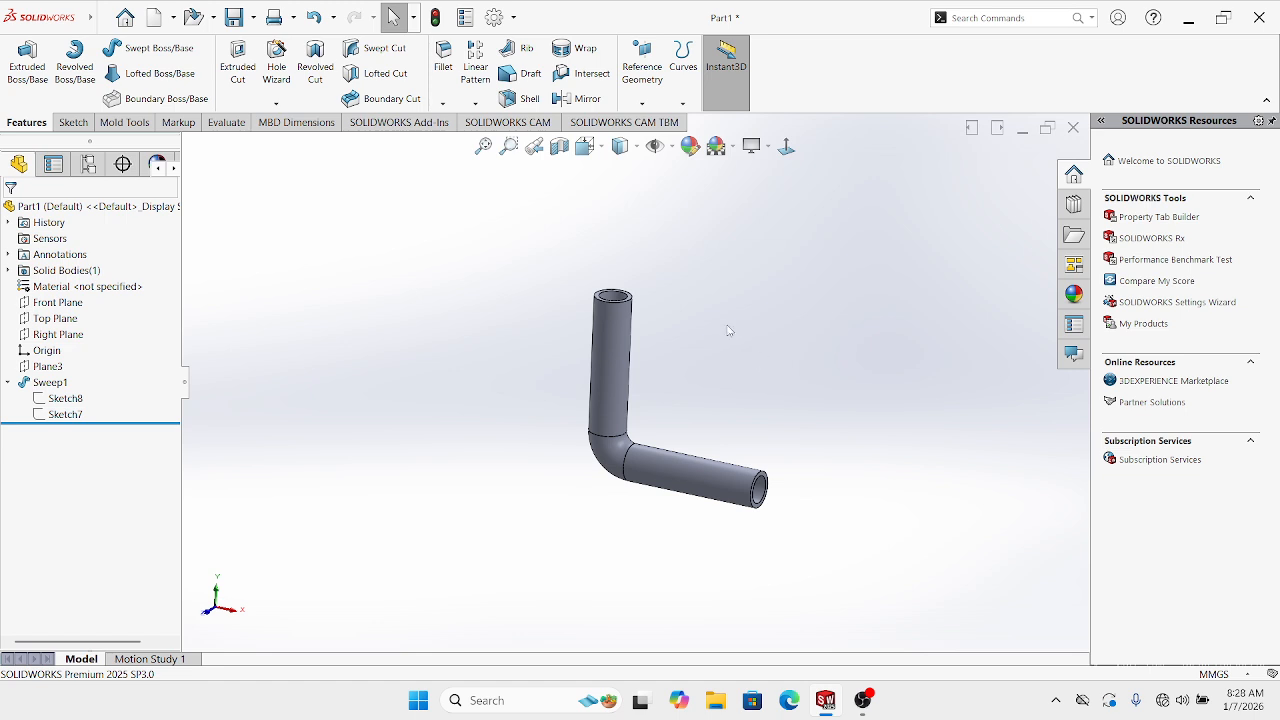
pyautogui.scroll(-2, 716, 419)
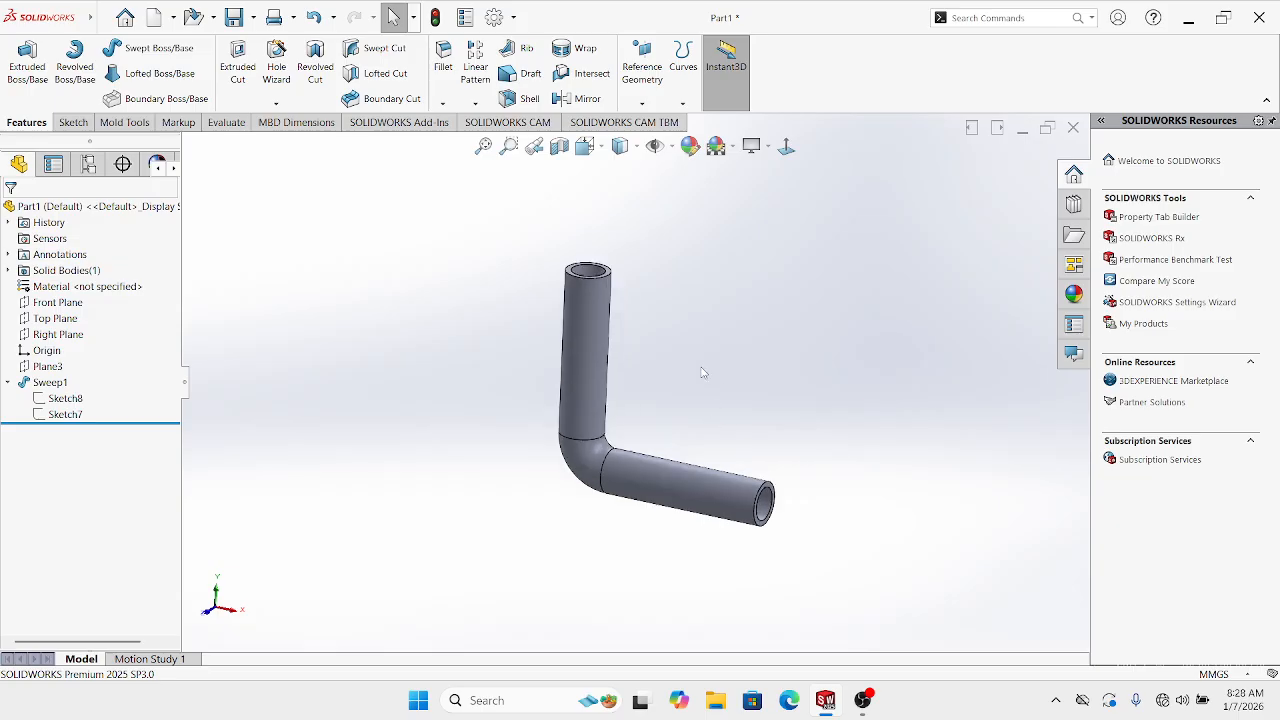
pyautogui.moveTo(690, 368); pyautogui.dragTo(672, 306, button='middle')
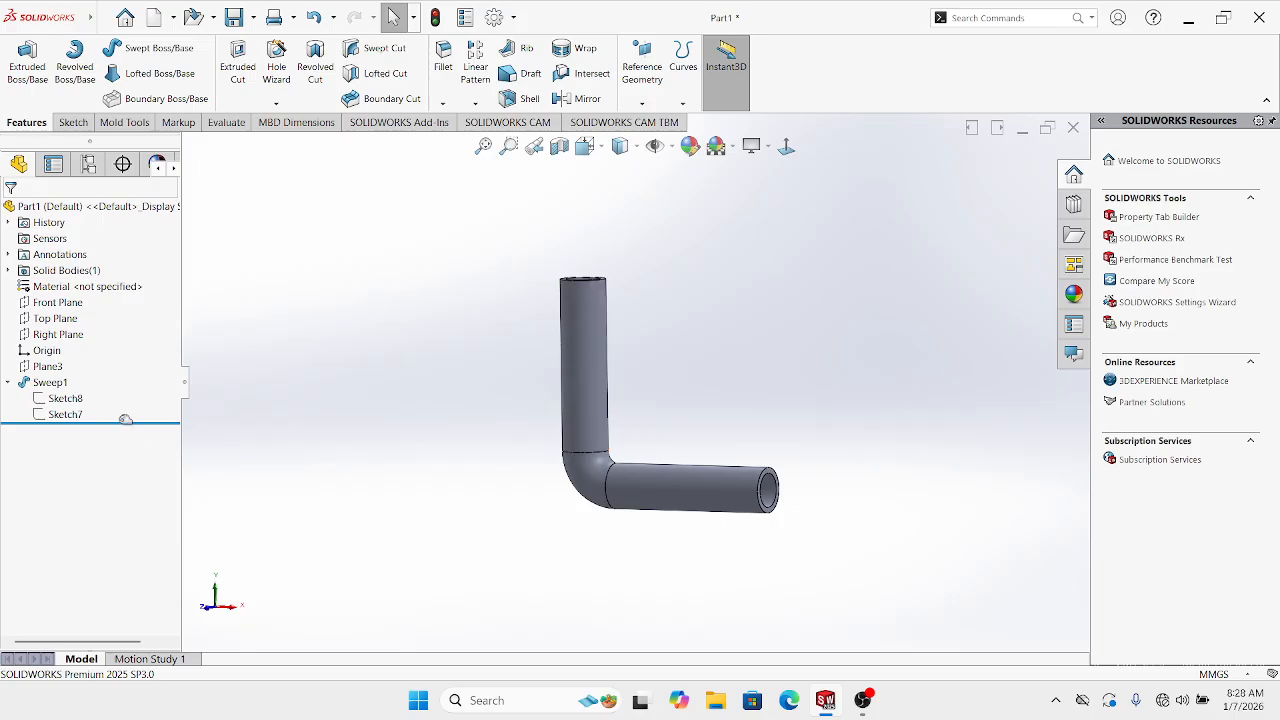
# Open the pipe's sweep feature for editing and examine its guide curve and profile orientation options
pyautogui.rightClick(50, 382)
pyautogui.press('Escape')
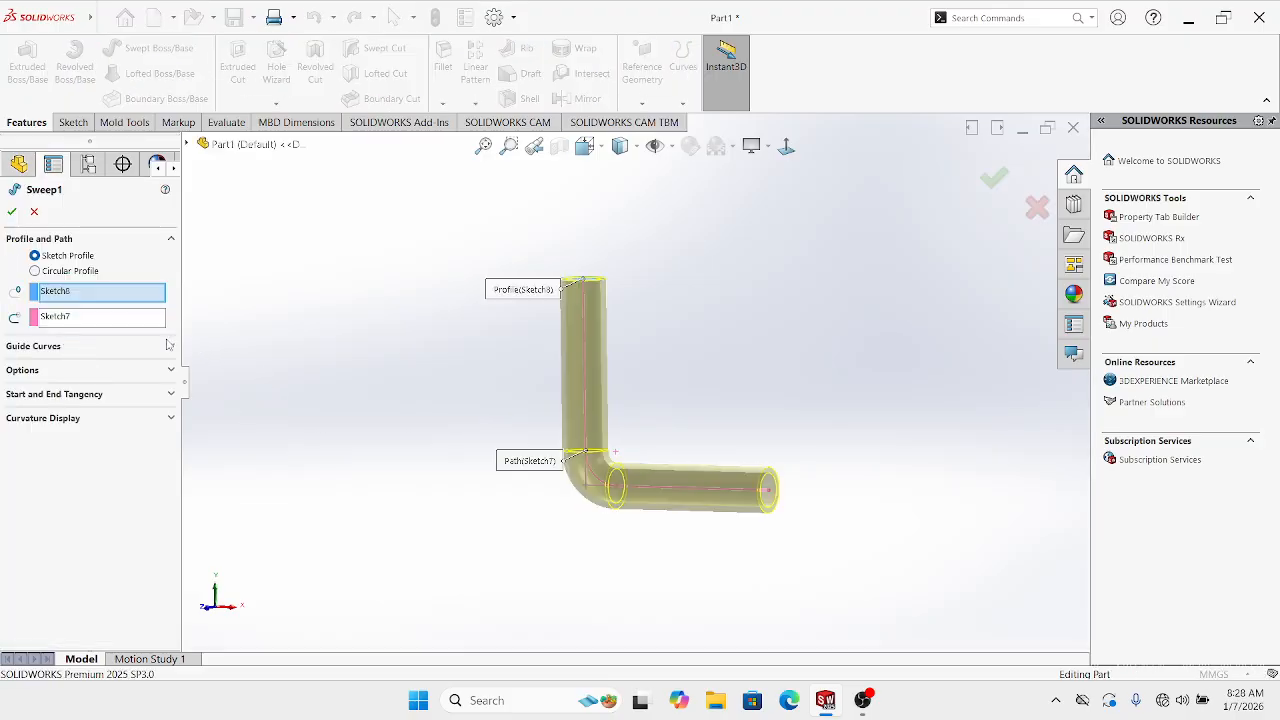
pyautogui.click(169, 345)
pyautogui.scroll(1, 447, 414)
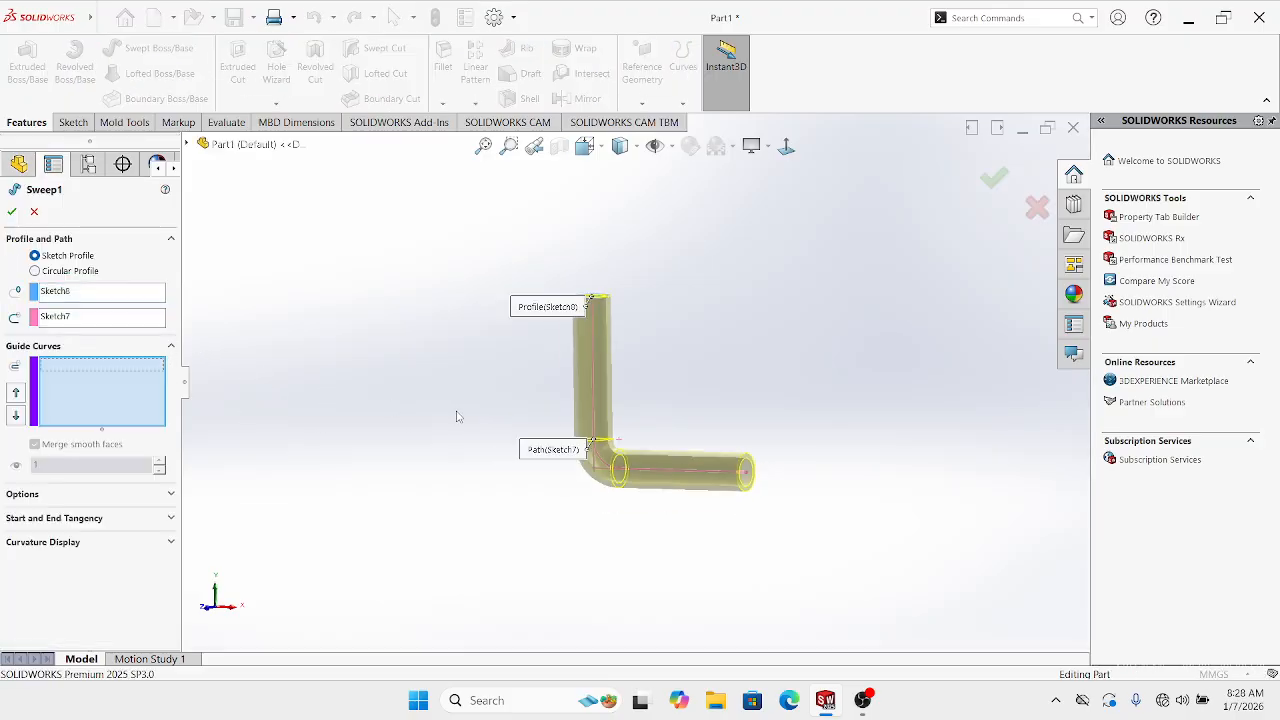
pyautogui.click(131, 350)
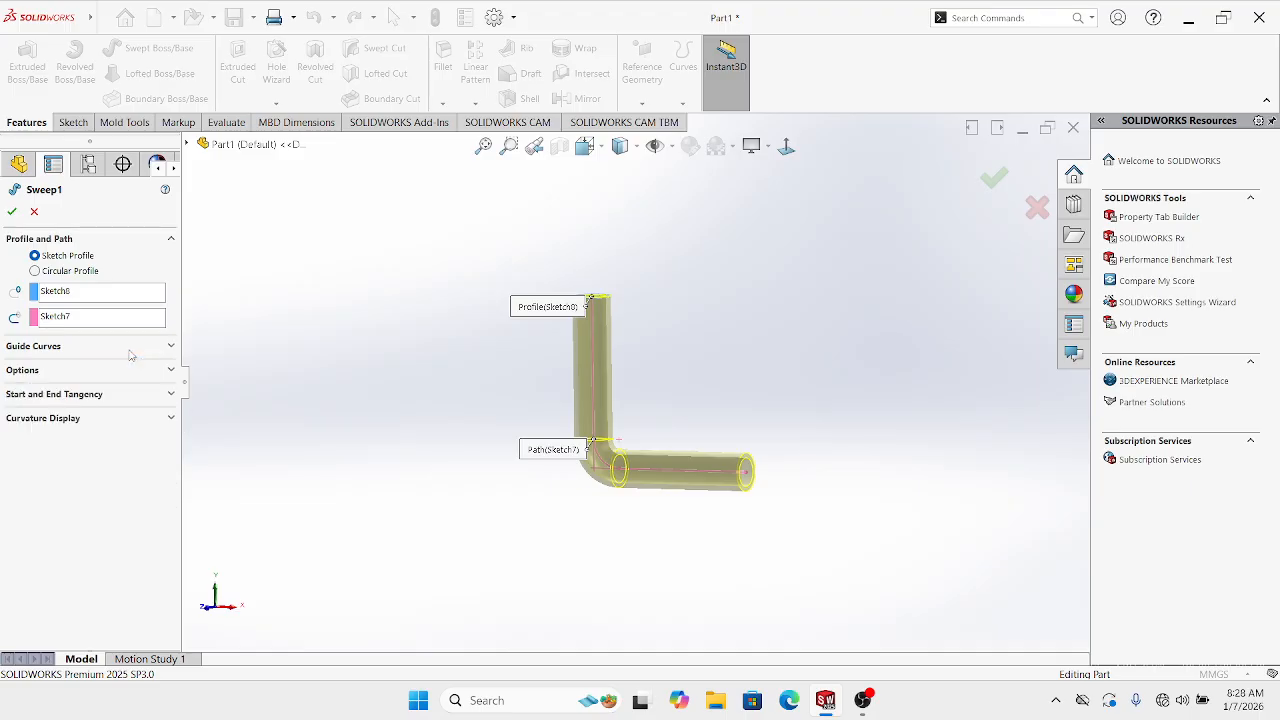
pyautogui.click(156, 379)
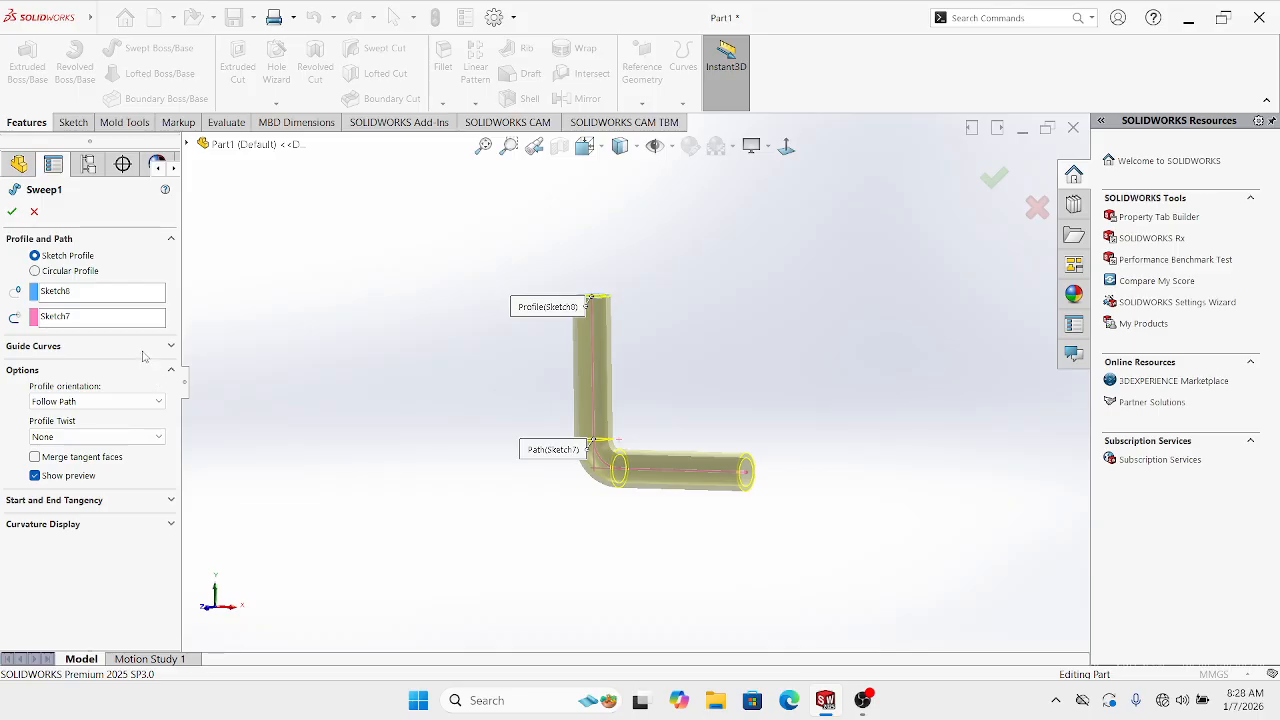
pyautogui.click(143, 348)
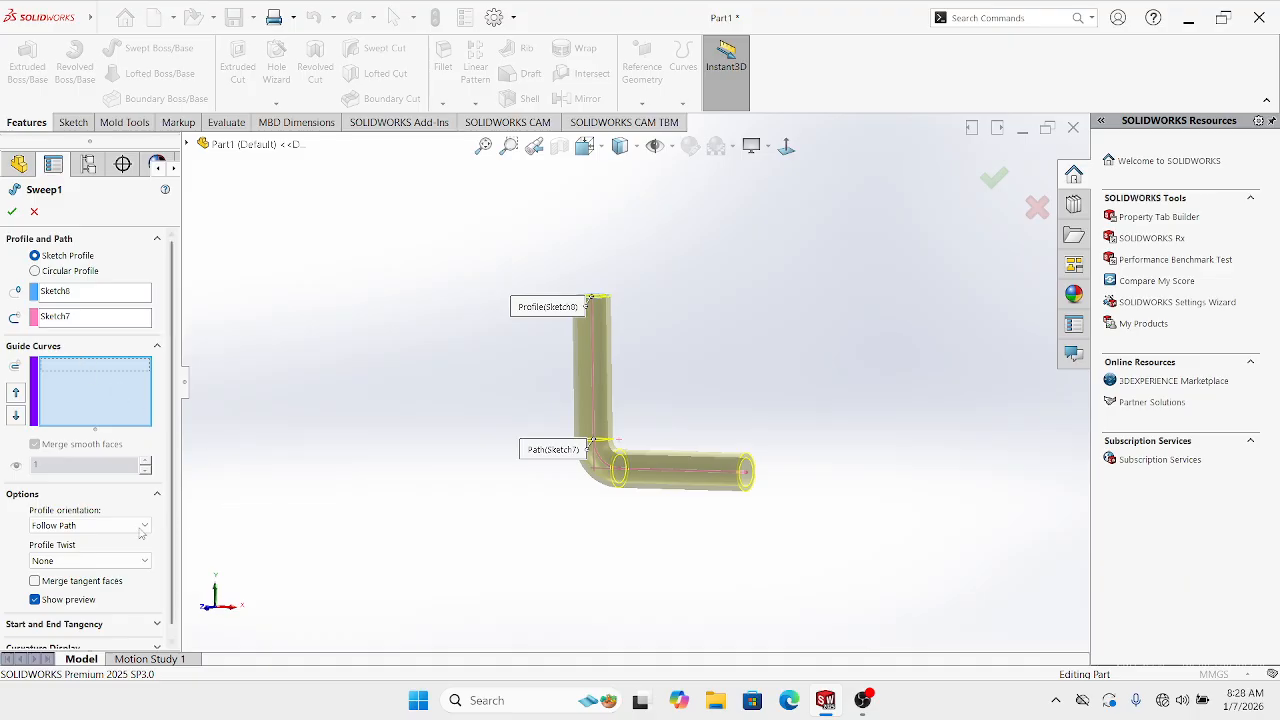
# Set the sweep's profile twist to Specify Twist Value with twist control in degrees, and accept the sweep
pyautogui.scroll(-1, 176, 455)
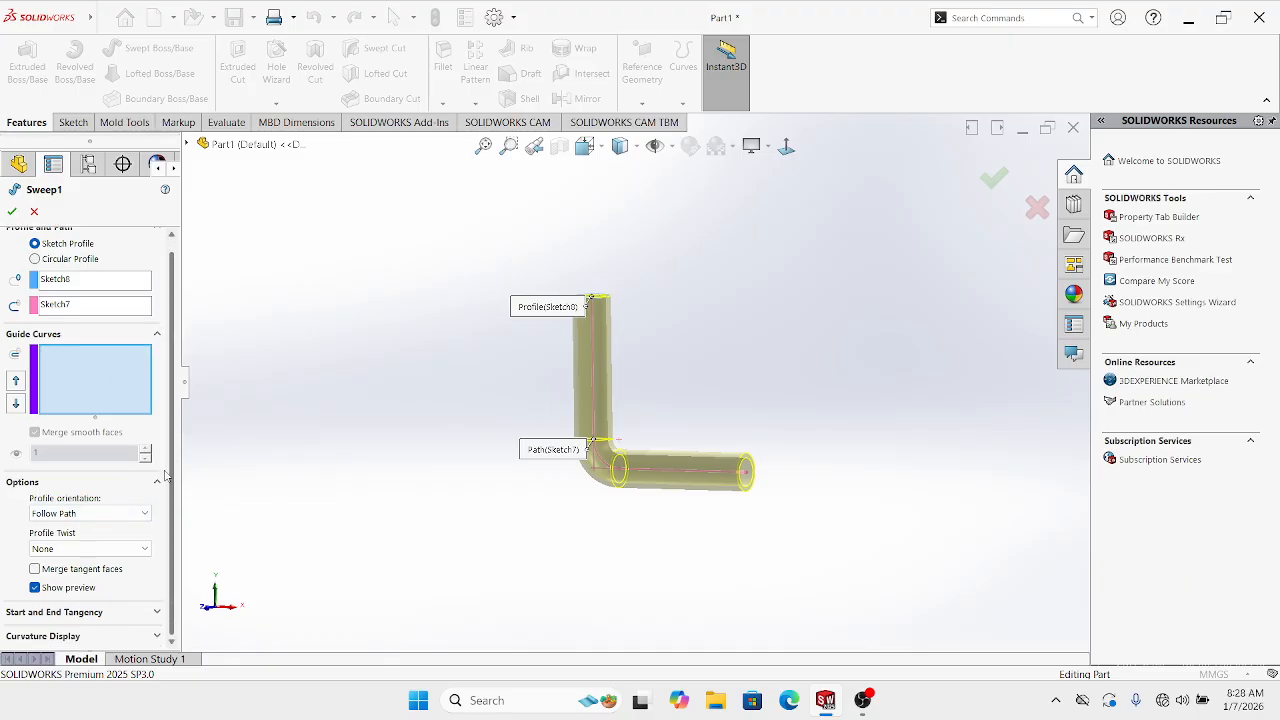
pyautogui.click(124, 613)
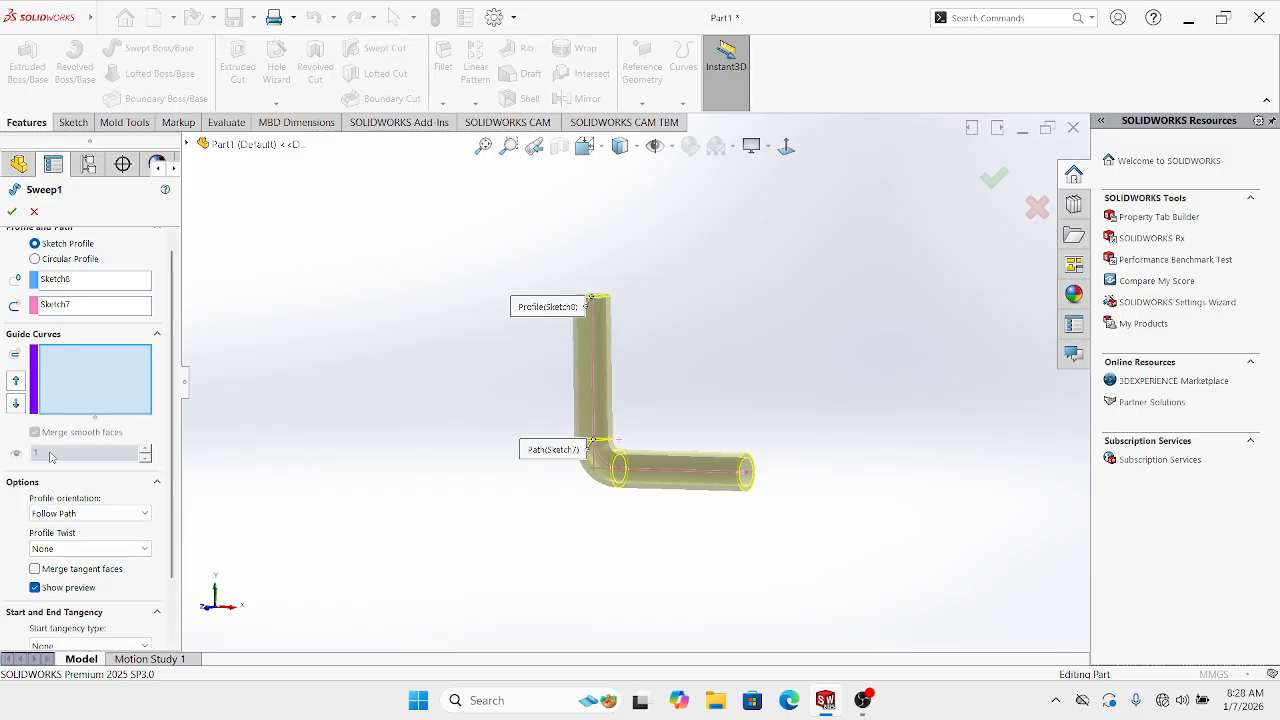
pyautogui.scroll(-3, 51, 456)
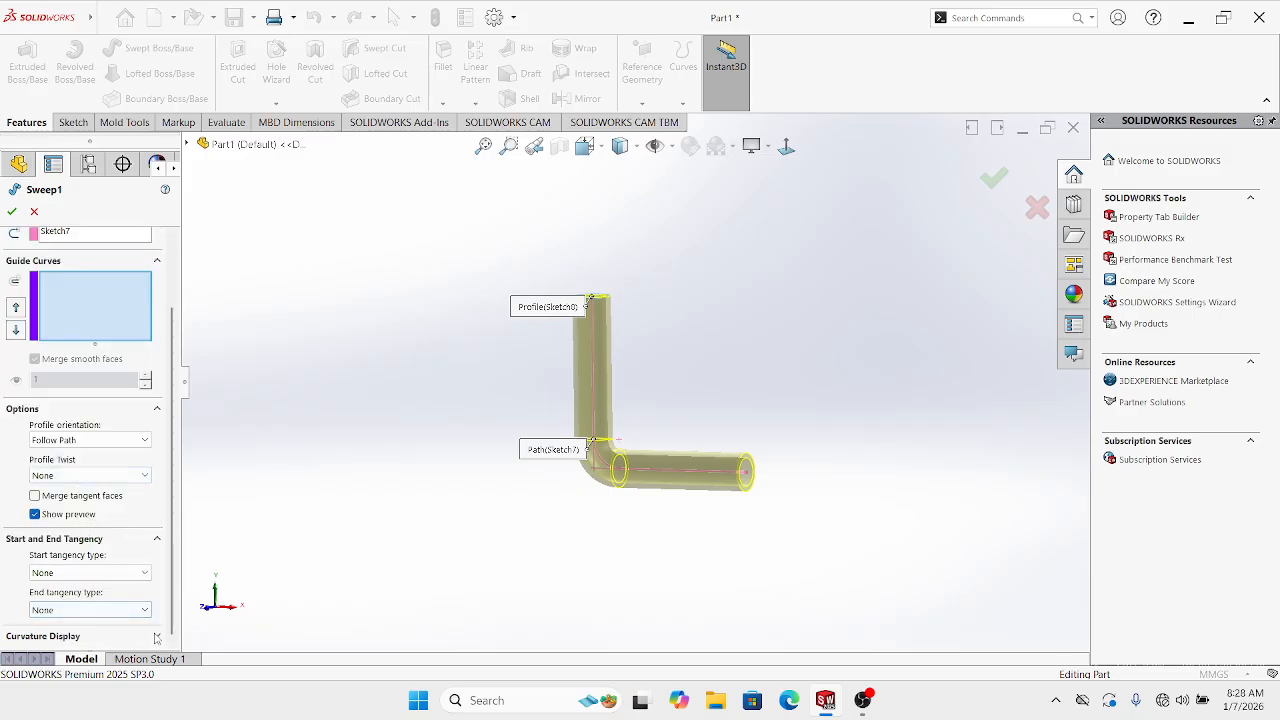
pyautogui.scroll(-1, 128, 477)
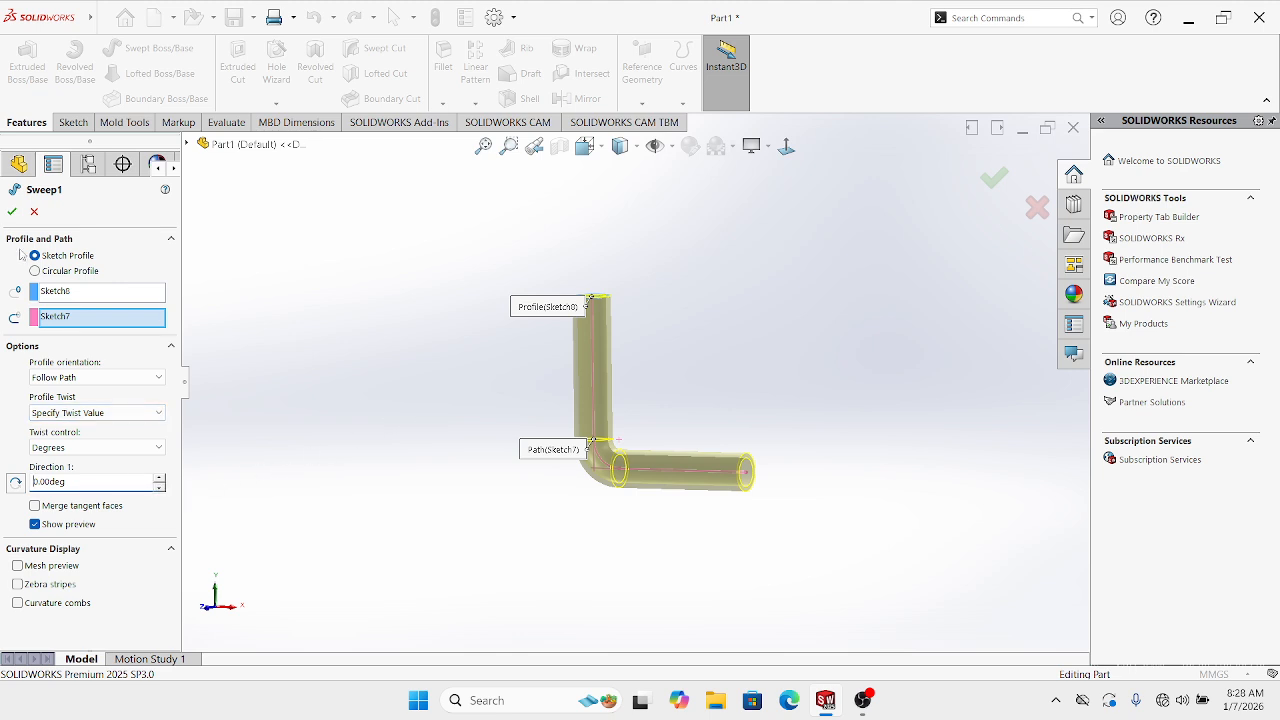
pyautogui.click(12, 211)
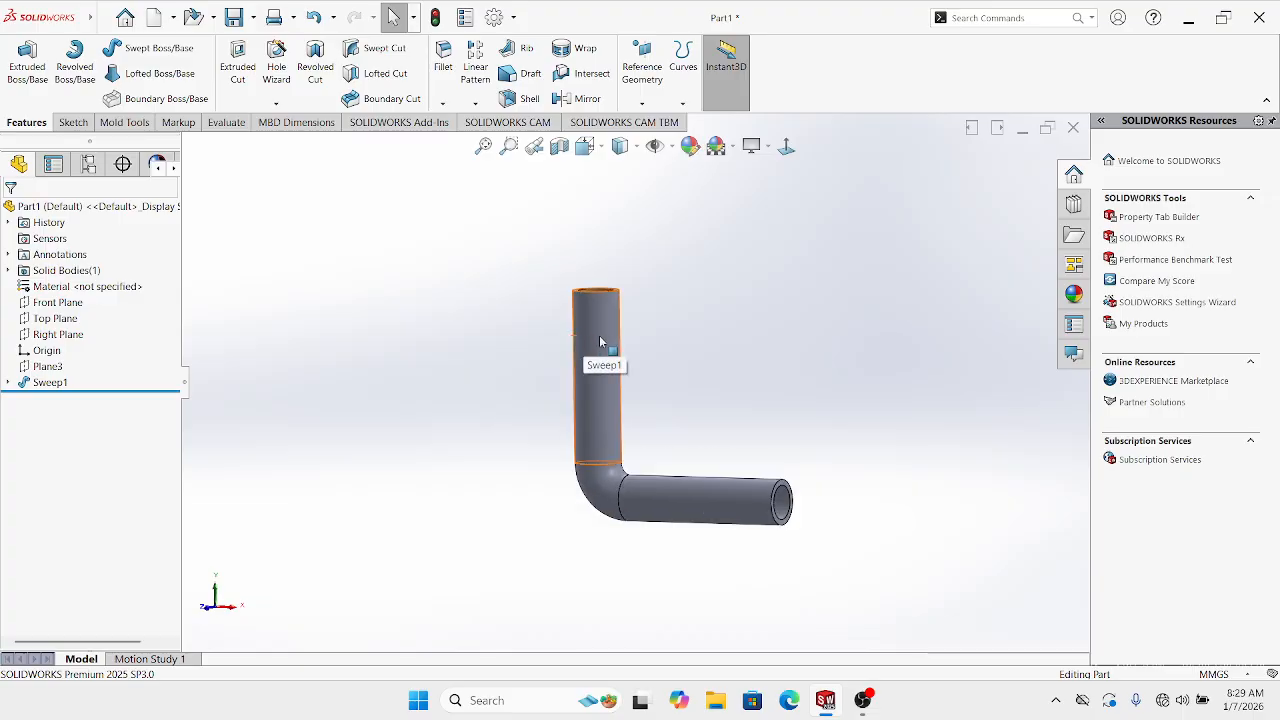
pyautogui.moveTo(626, 366); pyautogui.dragTo(629, 382, button='middle')
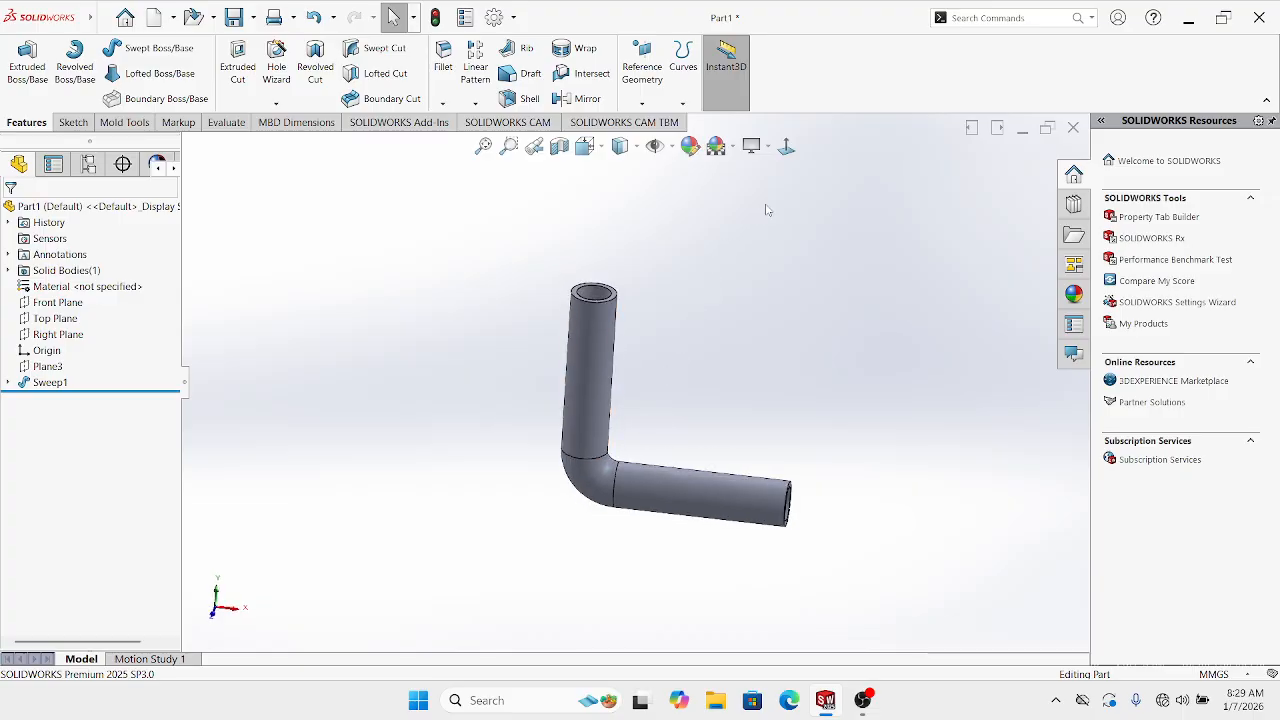